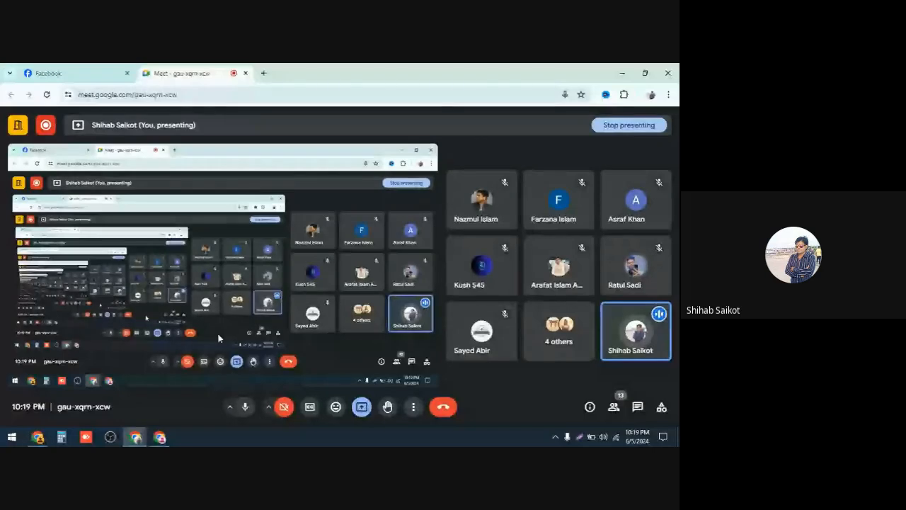
Step: Switch to the Facebook tab in the browser
click(263, 74)
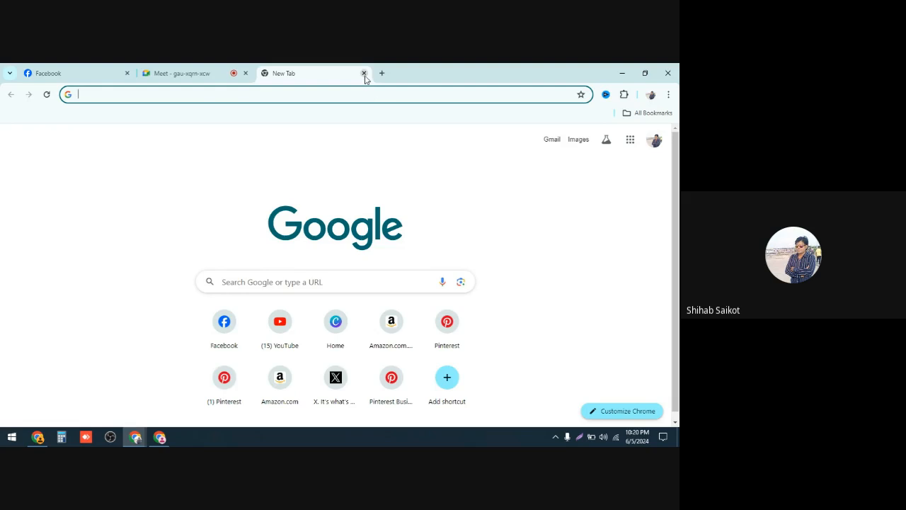
click(364, 73)
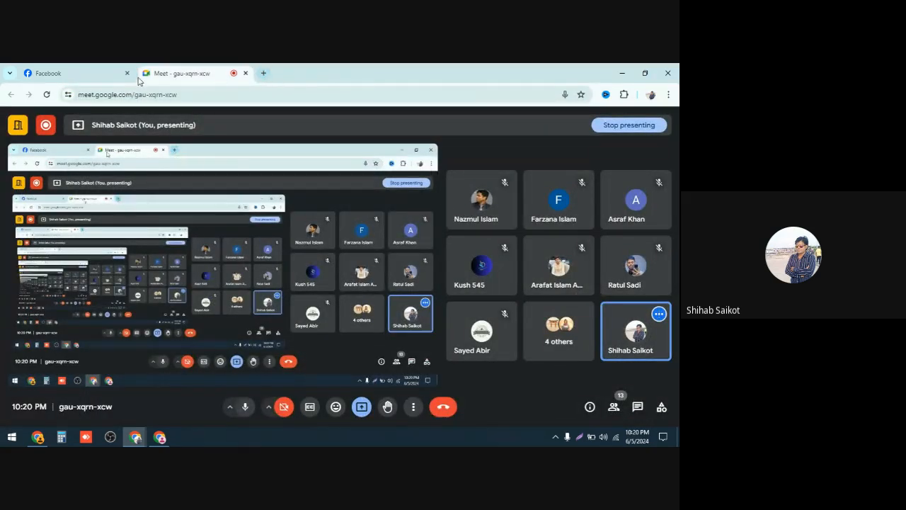
click(94, 70)
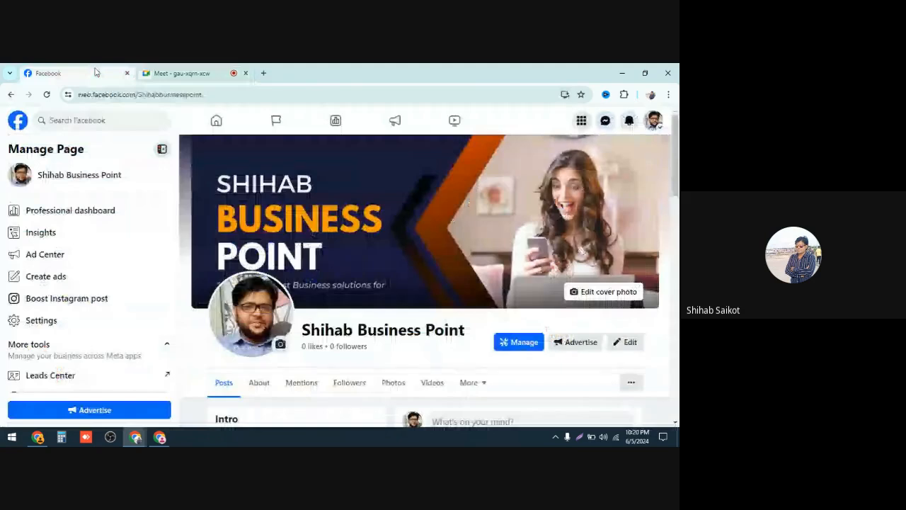
Step: Search Facebook for foodpanda
click(97, 120)
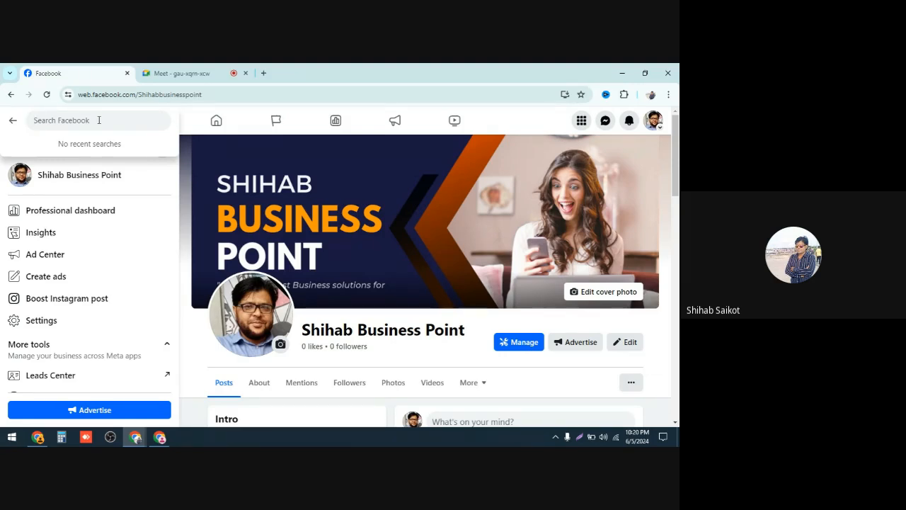
text(Foo)
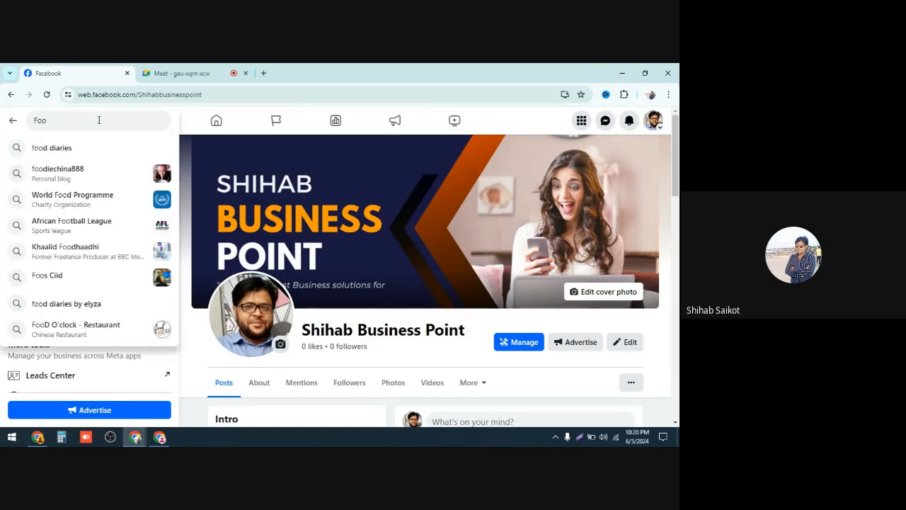
text(d )
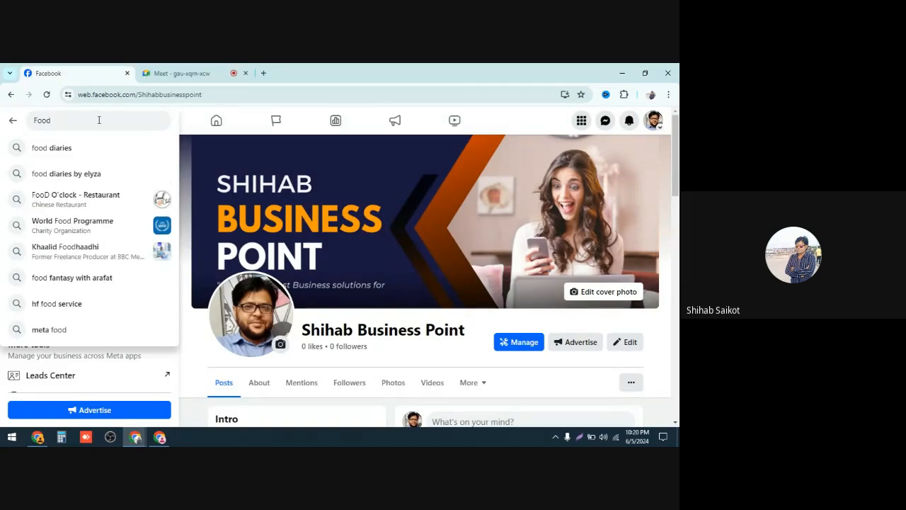
text(m)
key(BackSpace)
text(pan)
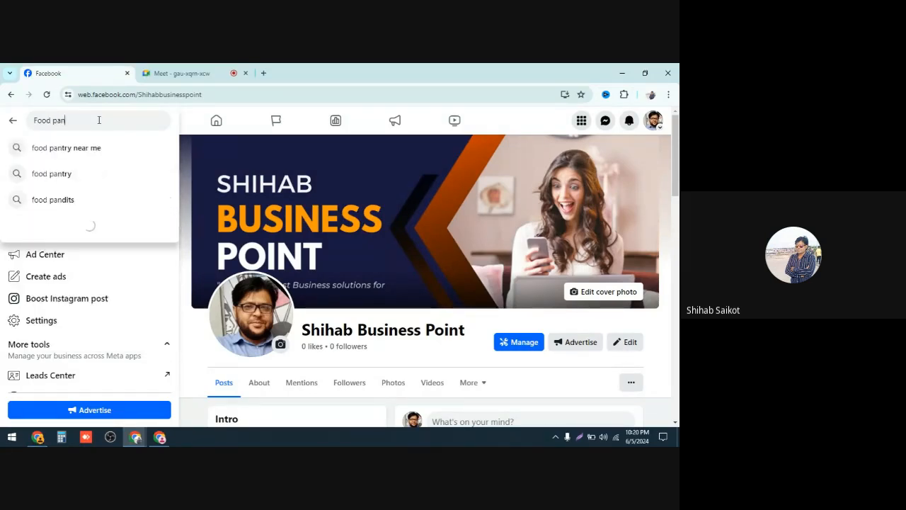
text(da)
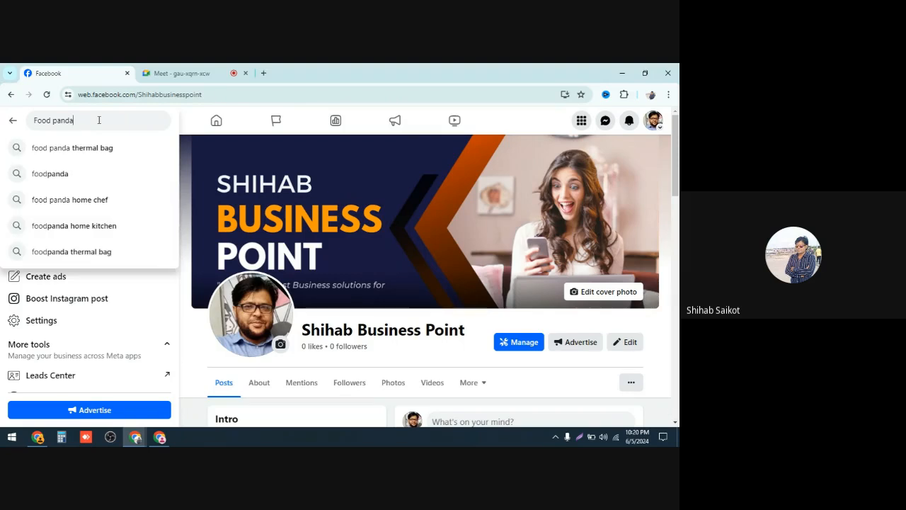
click(69, 181)
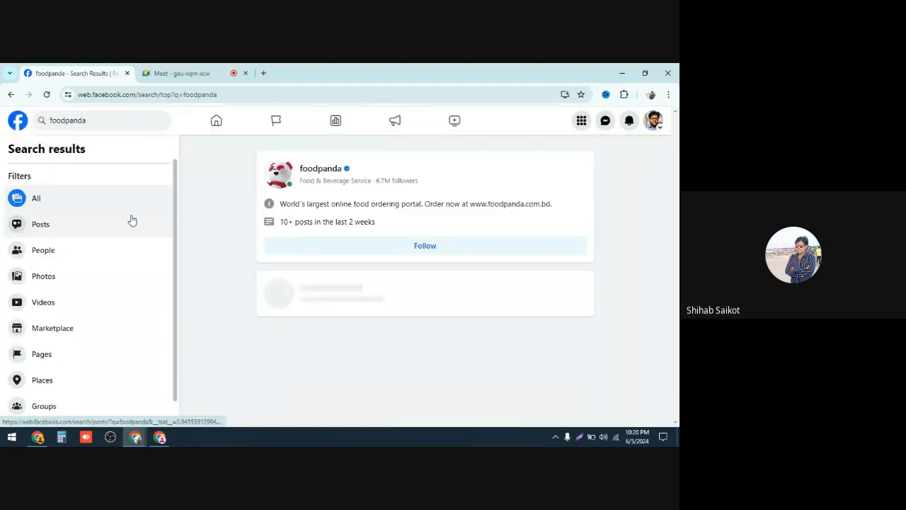
Step: Open the foodpanda page from the search results and browse its profile and posts
click(325, 170)
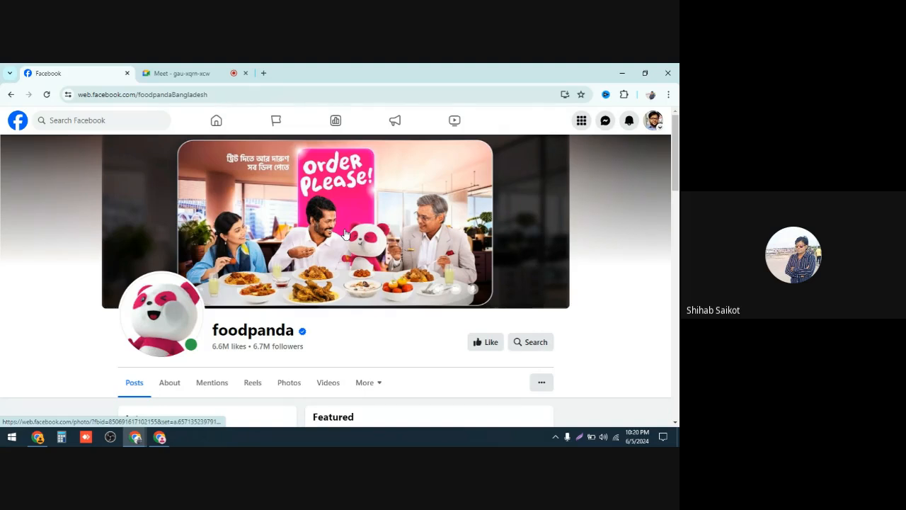
scroll(345, 237, down, 5)
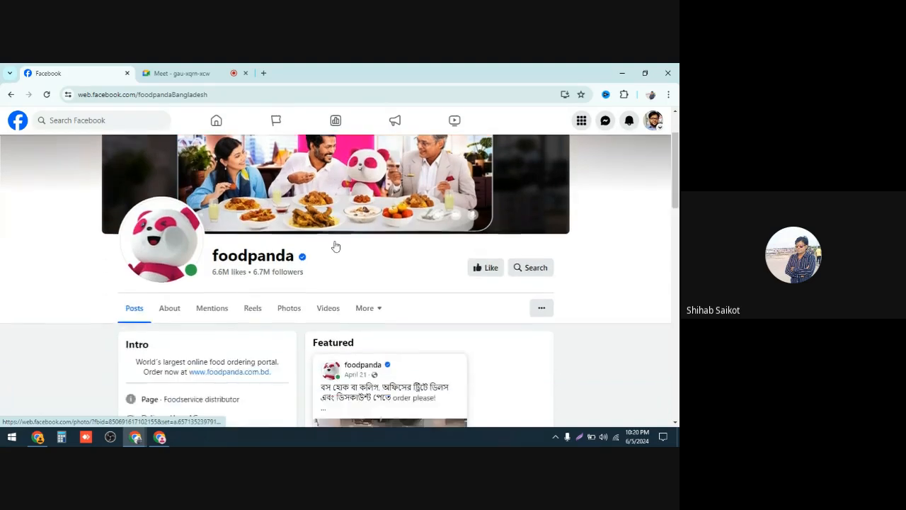
scroll(344, 241, up, 5)
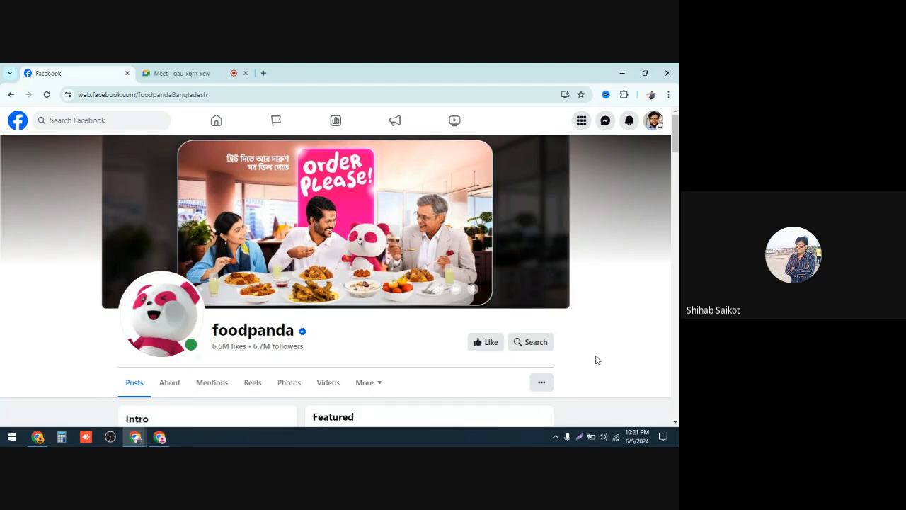
scroll(417, 285, down, 1)
scroll(417, 281, up, 1)
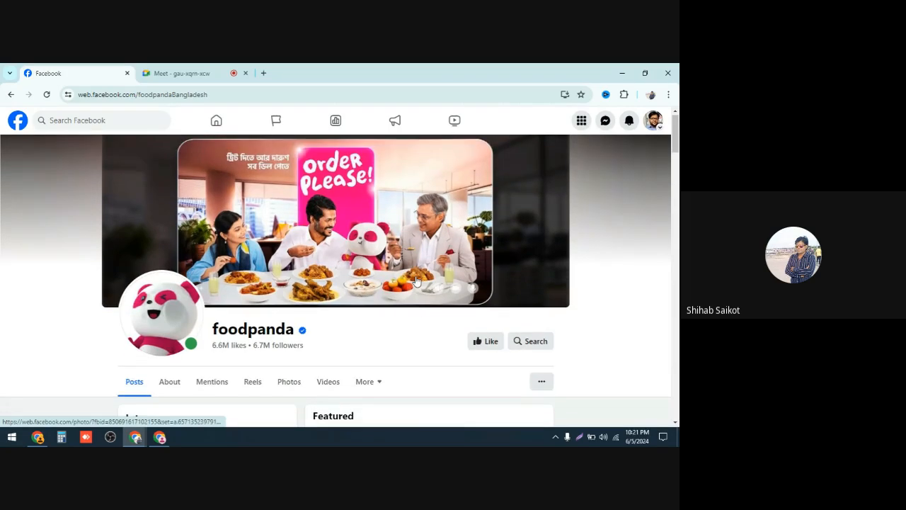
scroll(417, 281, down, 6)
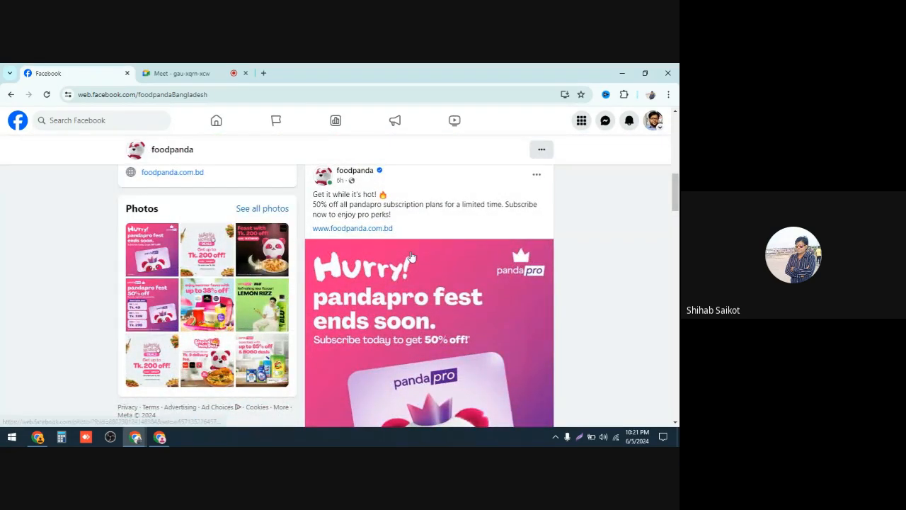
scroll(407, 253, up, 6)
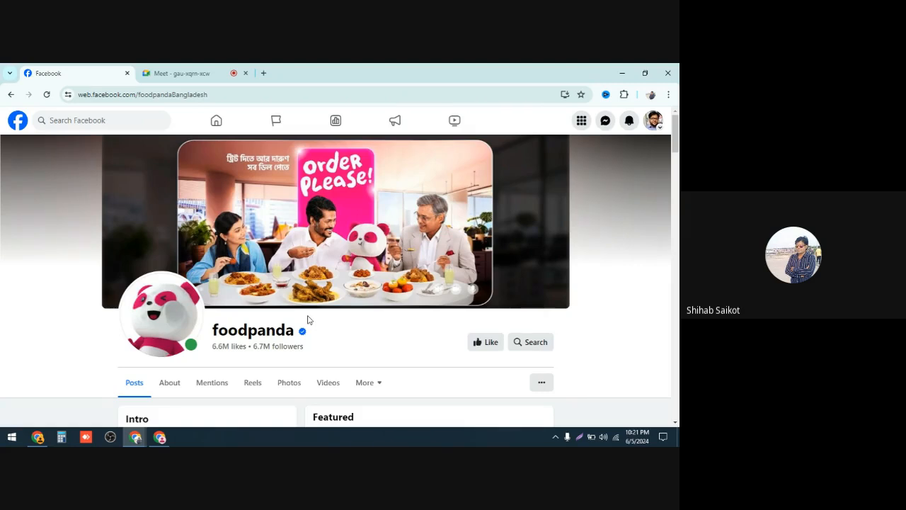
Step: Search Facebook for sakib al hasan
click(90, 122)
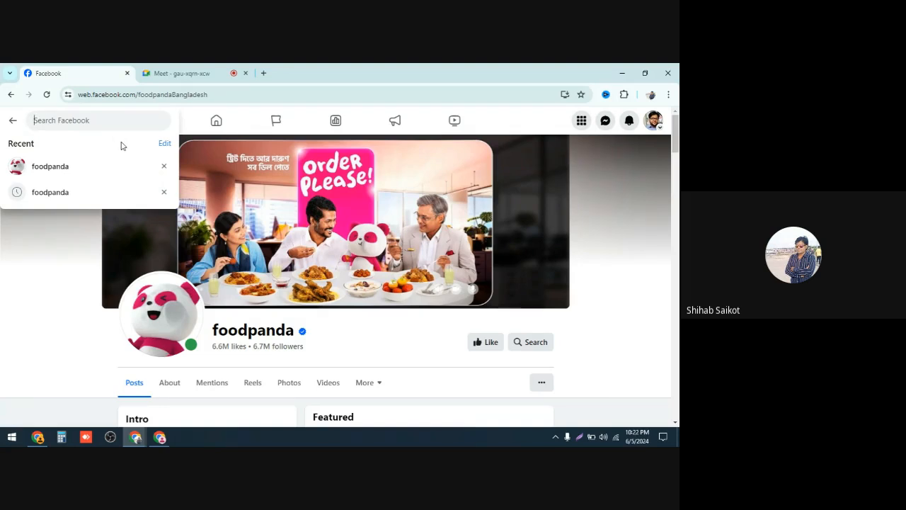
text(Sa)
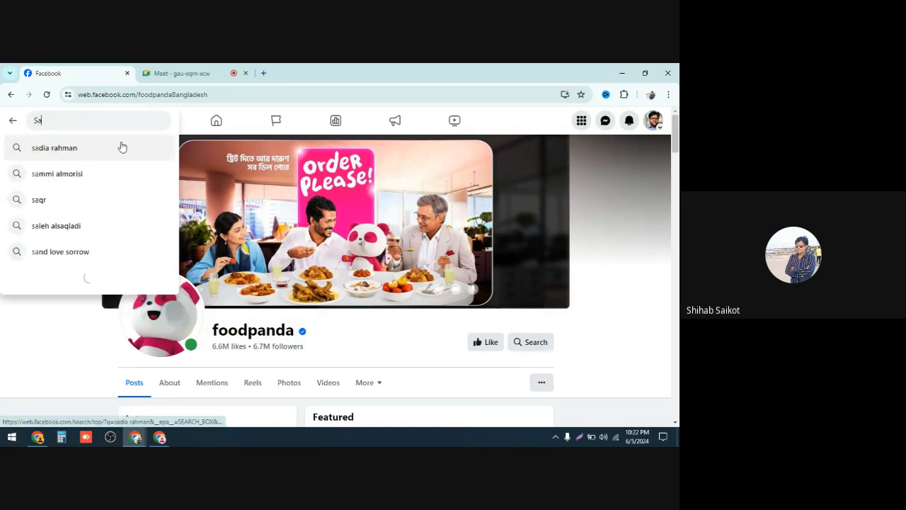
text(ki)
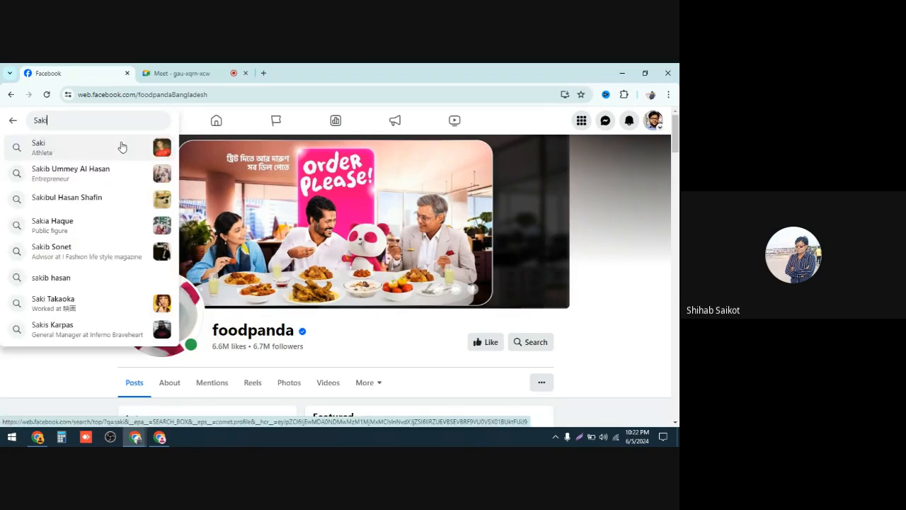
text(b)
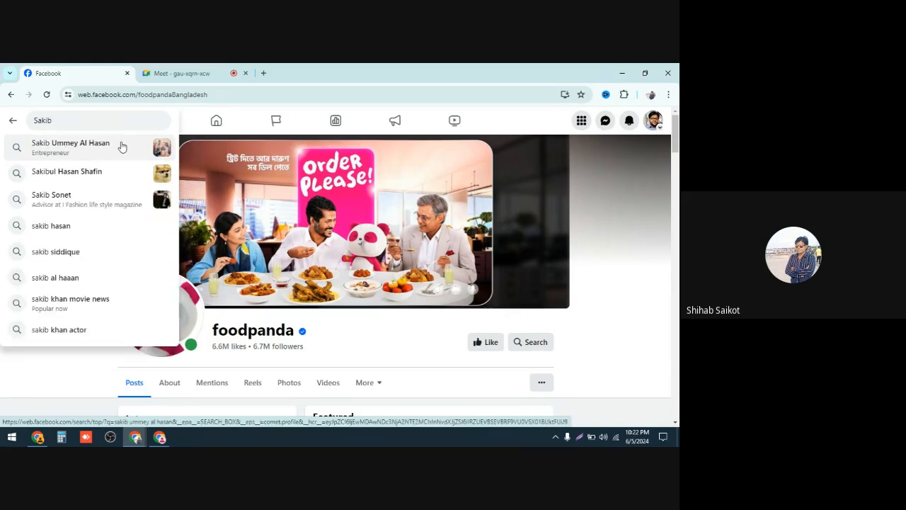
text( Al )
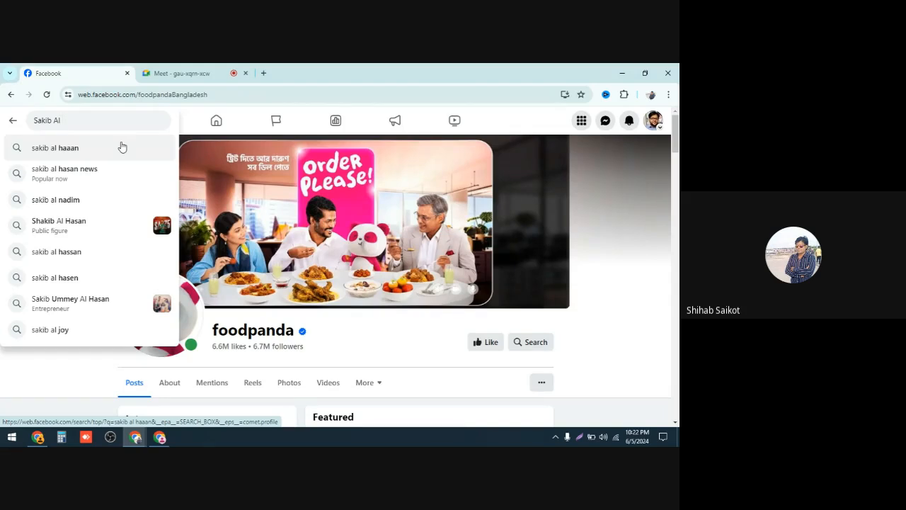
text(H)
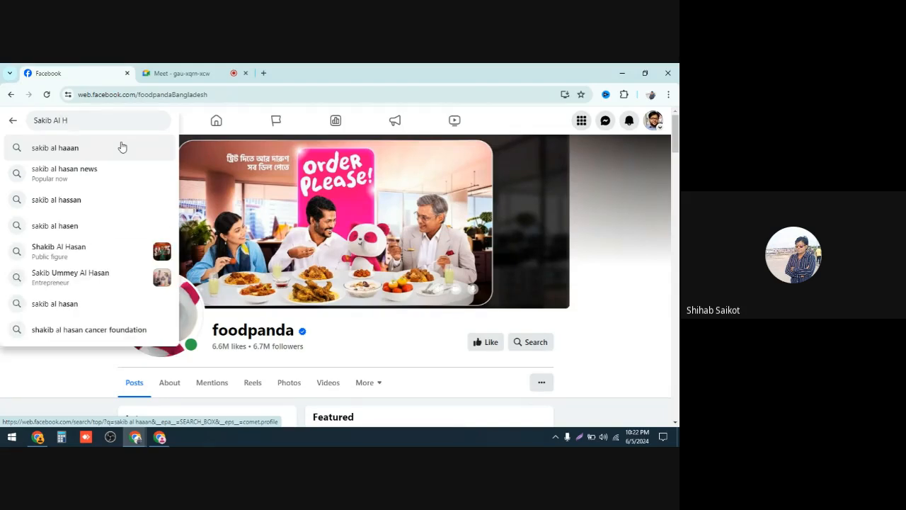
text(s)
key(BackSpace)
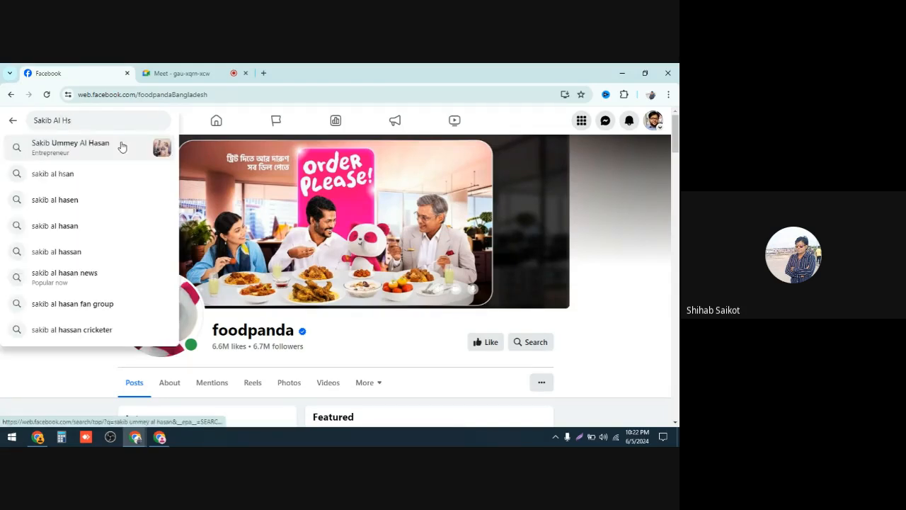
text(asan)
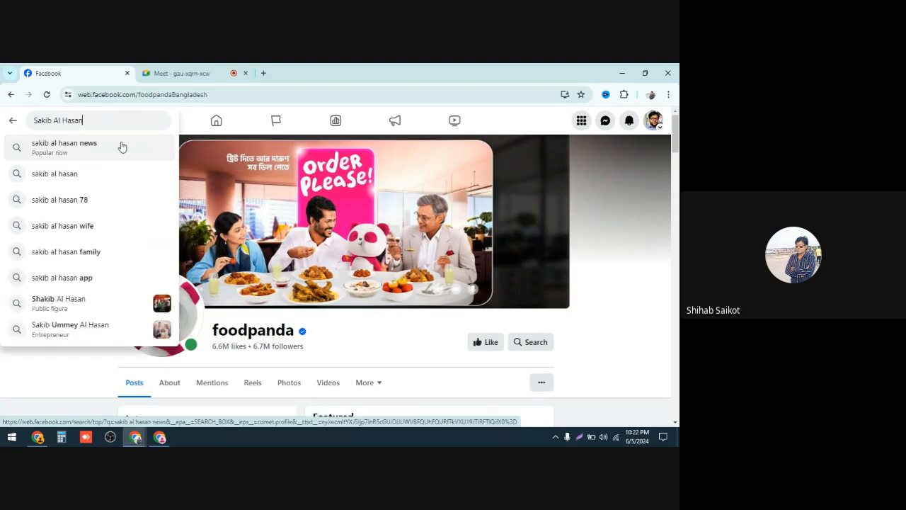
click(70, 177)
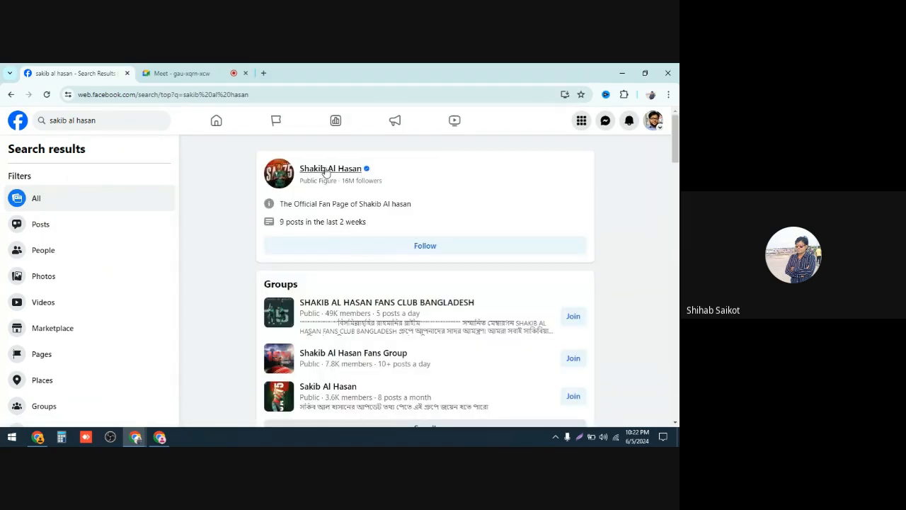
Step: Open Shakib Al Hasan's verified page from the search results and view its intro and photos
click(324, 171)
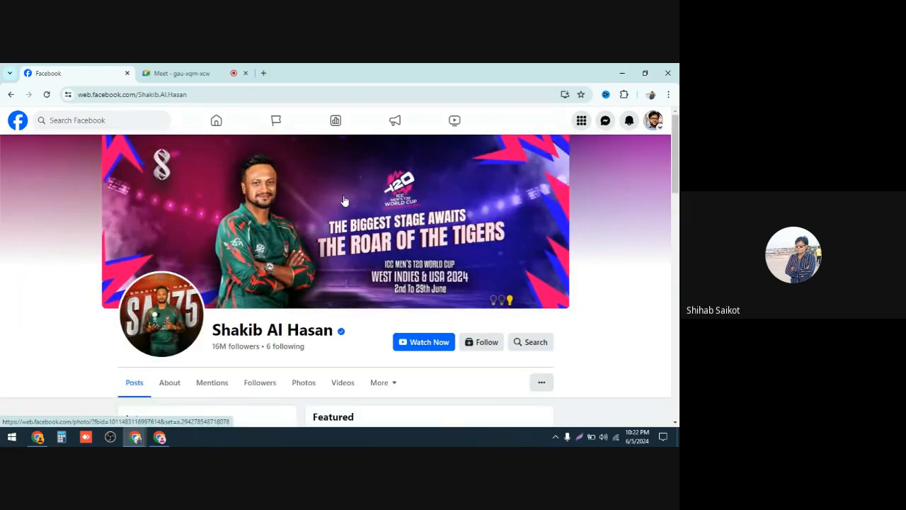
scroll(340, 212, down, 5)
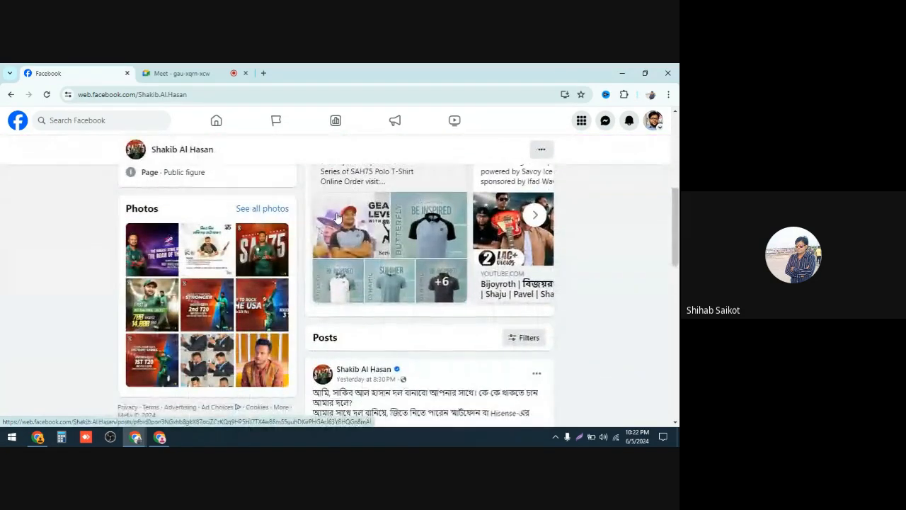
scroll(338, 216, down, 2)
scroll(337, 218, up, 6)
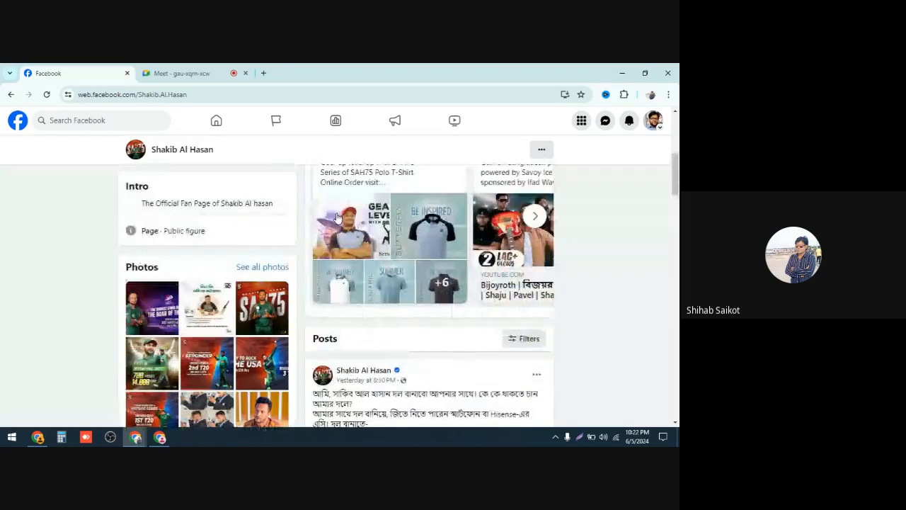
scroll(338, 219, up, 1)
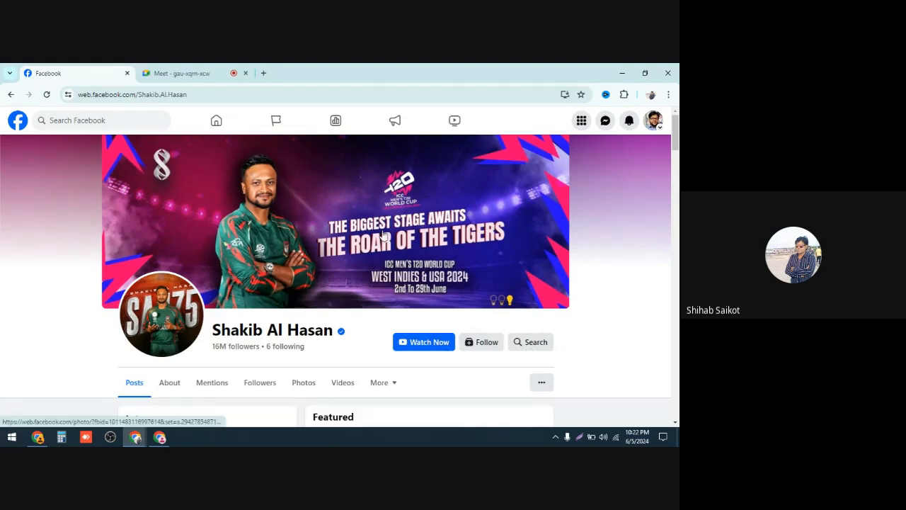
Step: Scroll through the posts on Shakib Al Hasan's page
scroll(406, 250, down, 2)
scroll(406, 251, down, 8)
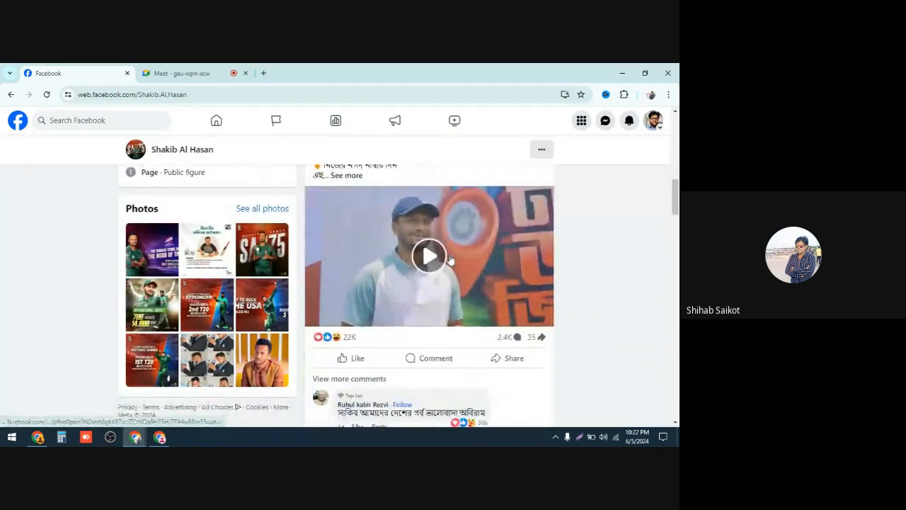
scroll(450, 262, down, 1)
scroll(450, 262, down, 3)
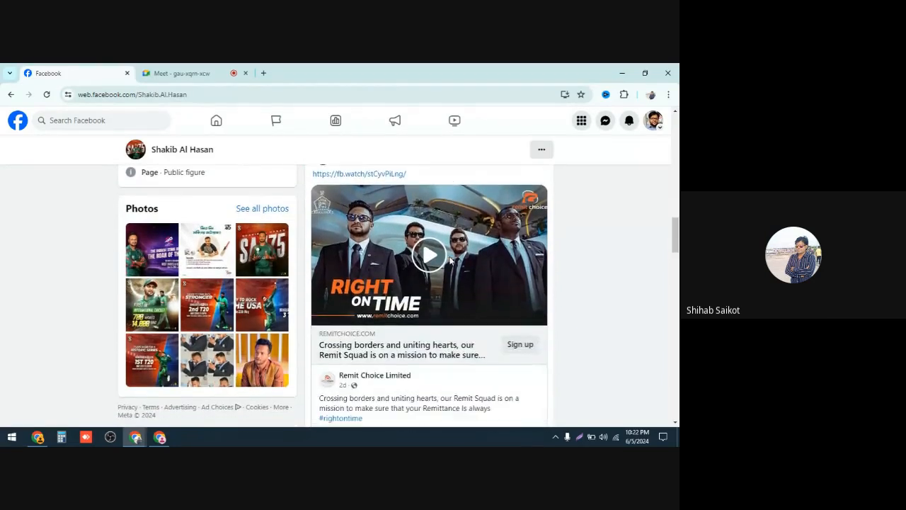
scroll(450, 262, down, 4)
scroll(450, 262, down, 3)
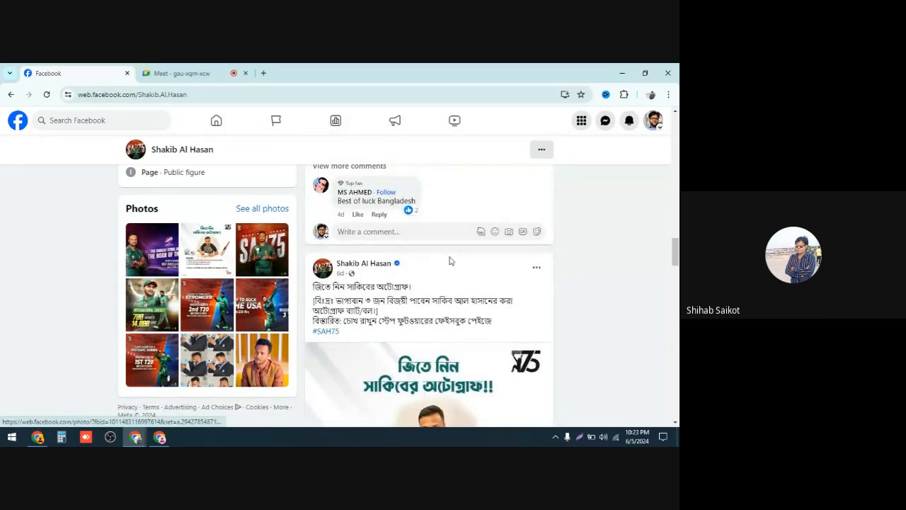
scroll(449, 261, down, 2)
scroll(446, 263, down, 4)
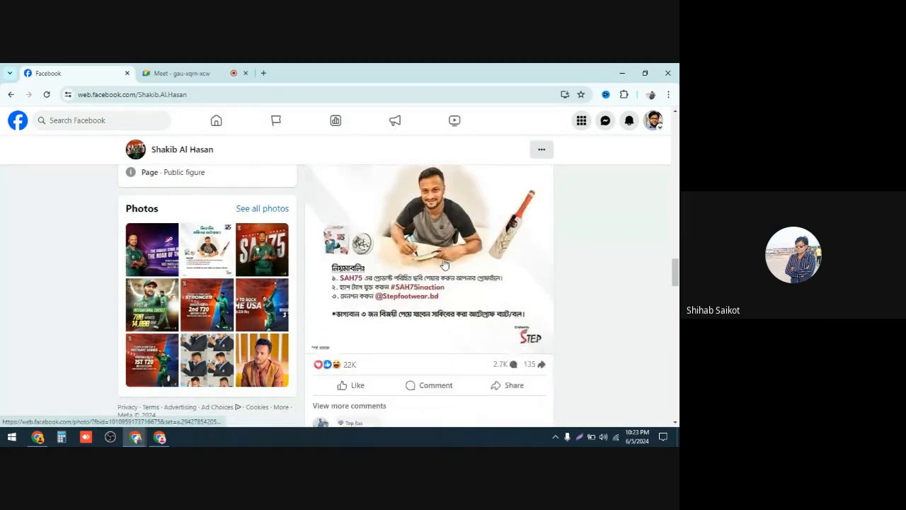
scroll(444, 264, down, 4)
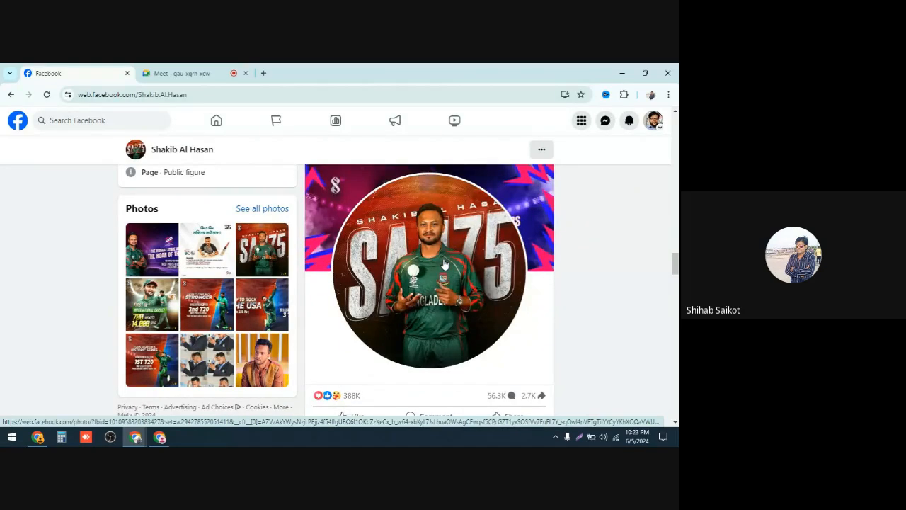
scroll(444, 264, down, 3)
scroll(445, 264, up, 7)
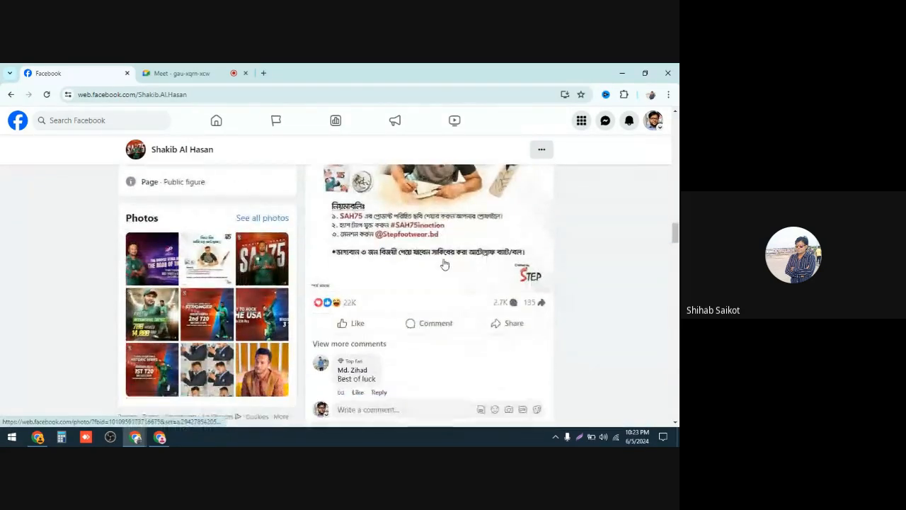
scroll(444, 264, down, 6)
scroll(444, 264, up, 2)
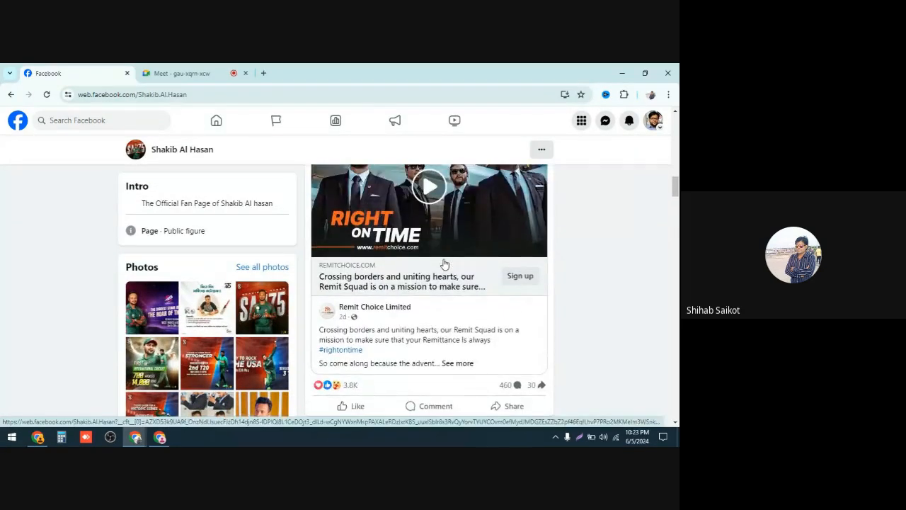
Step: Scroll back to the top of Shakib Al Hasan's page and return to the Facebook home feed
scroll(444, 264, up, 10)
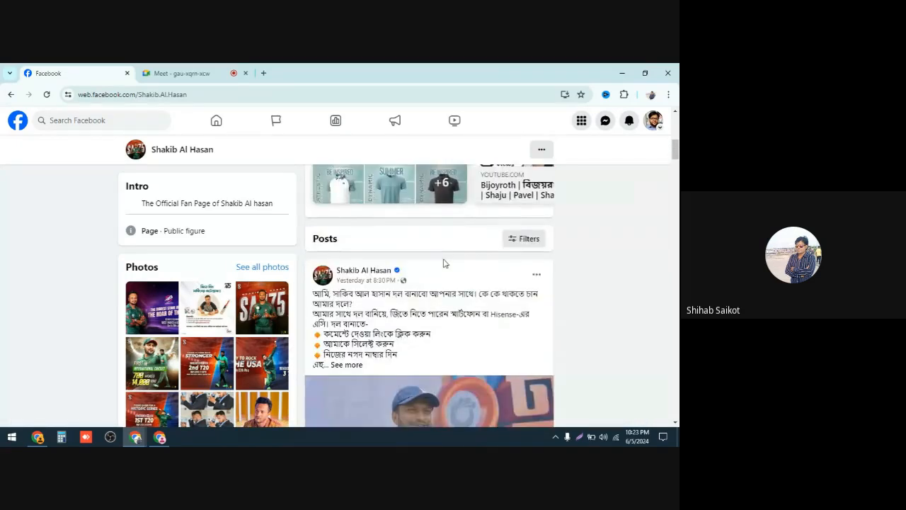
scroll(444, 264, up, 1)
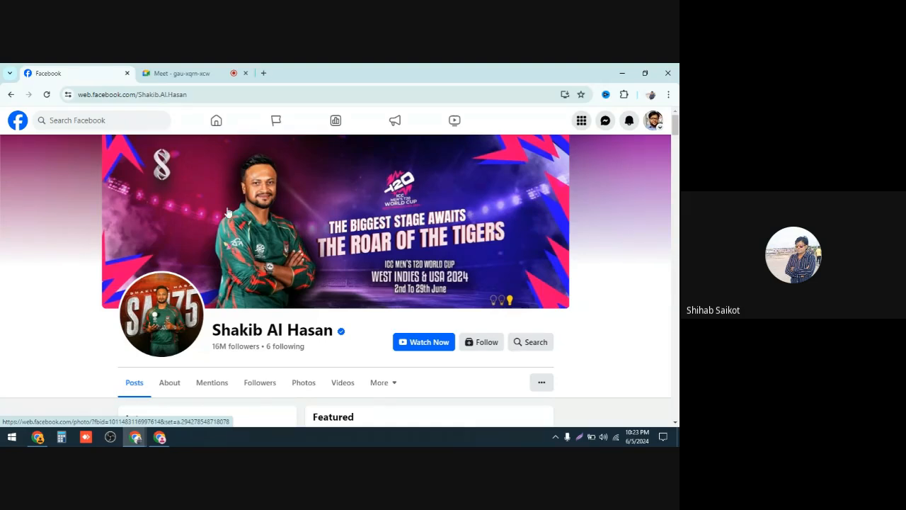
click(21, 120)
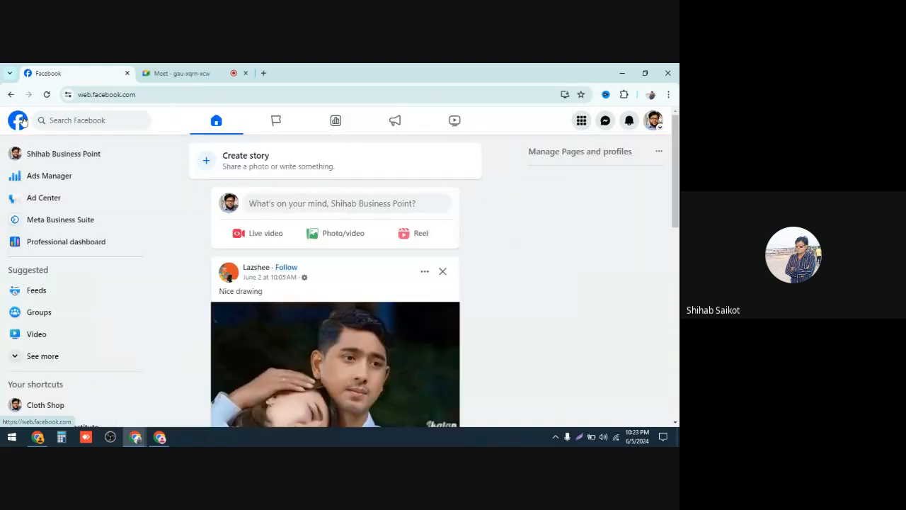
Step: Open the Shihab Business Point page and browse its profile, intro and posts
click(68, 154)
scroll(403, 255, up, 3)
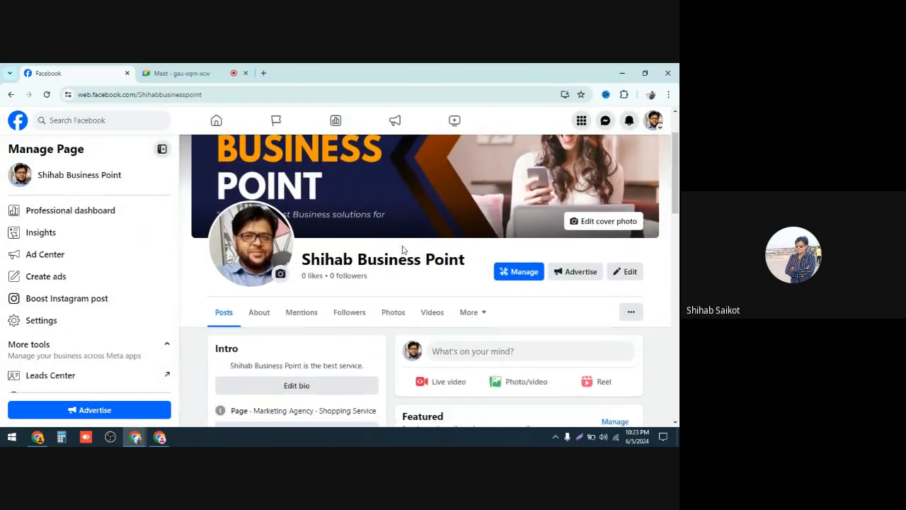
scroll(403, 244, down, 3)
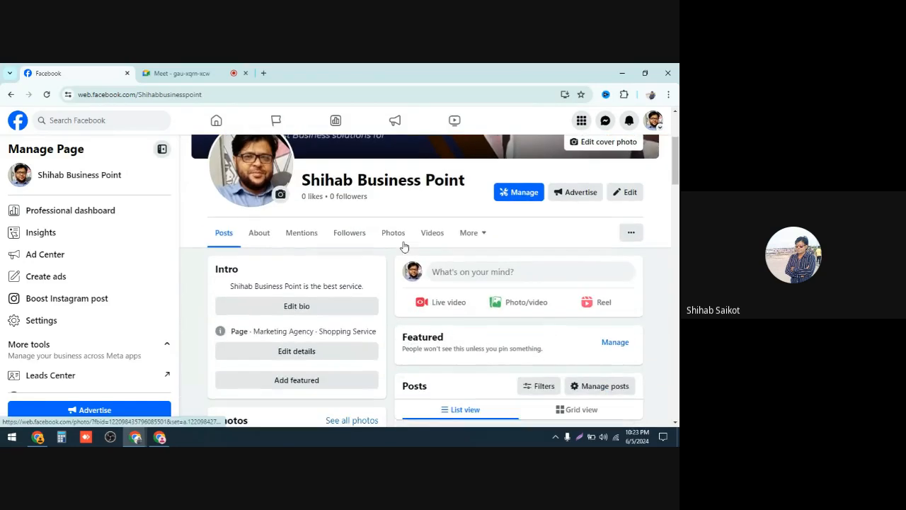
scroll(396, 235, up, 1)
scroll(394, 233, up, 2)
scroll(377, 245, down, 5)
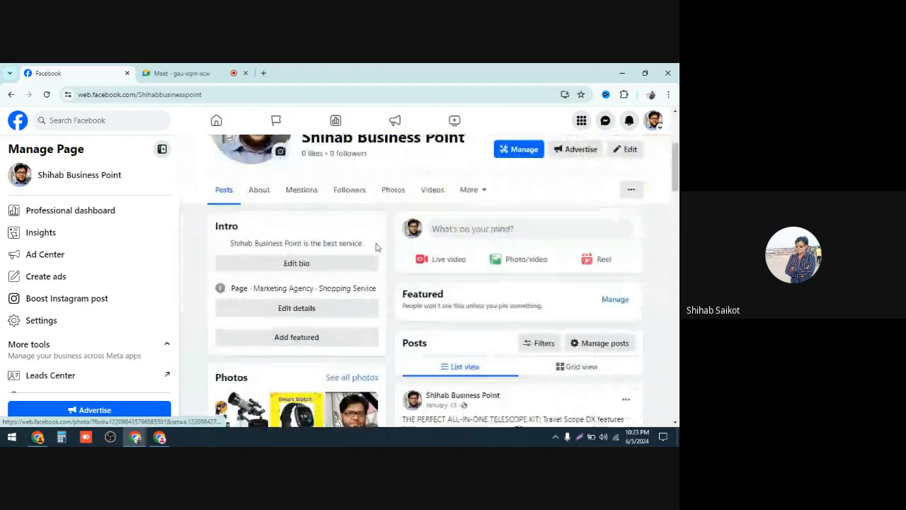
scroll(380, 245, up, 5)
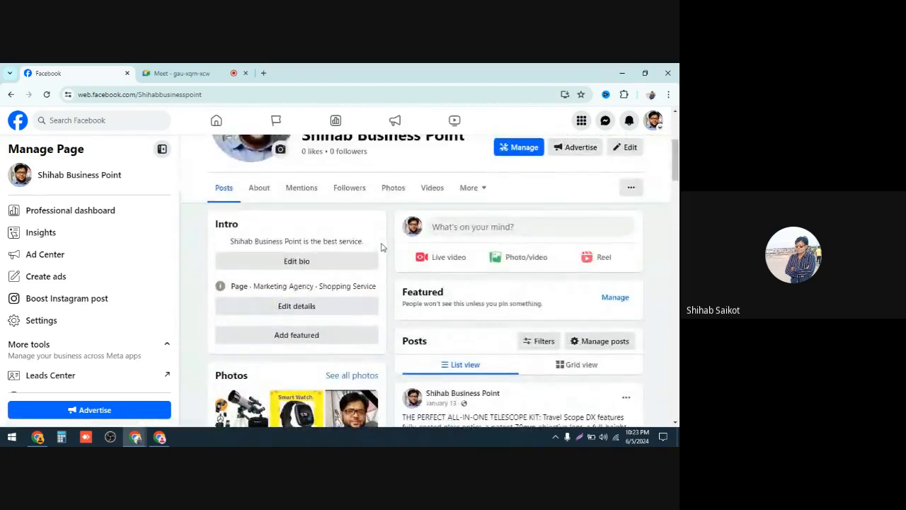
scroll(305, 251, down, 1)
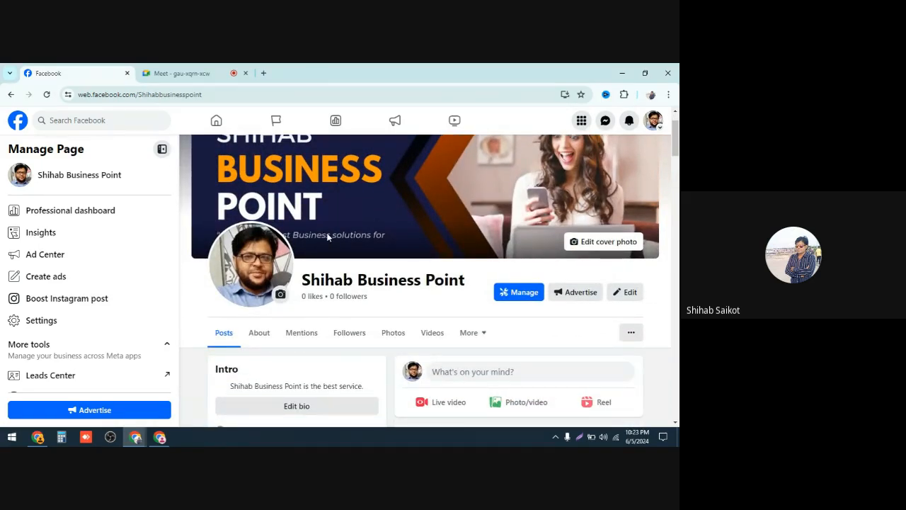
scroll(324, 241, up, 1)
scroll(329, 248, down, 1)
Step: Switch to the Meet tab and open a new incognito browser window
click(192, 73)
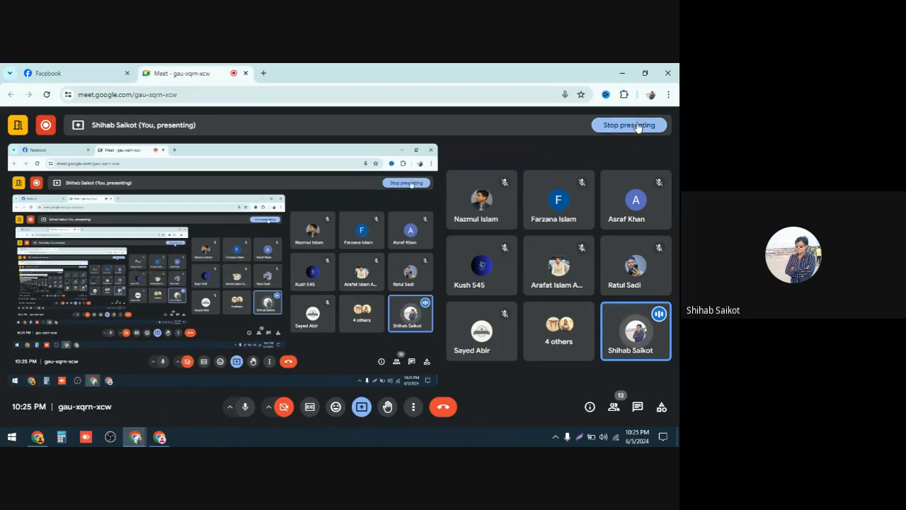
click(669, 95)
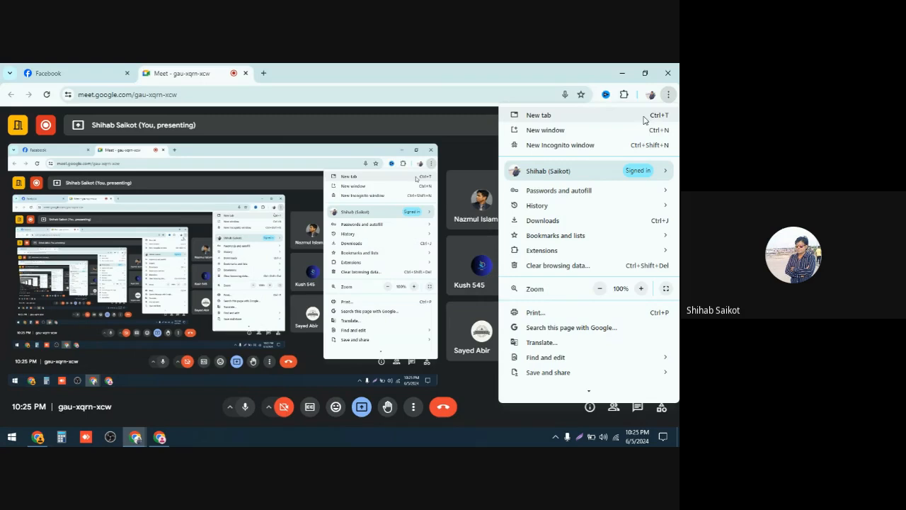
click(587, 146)
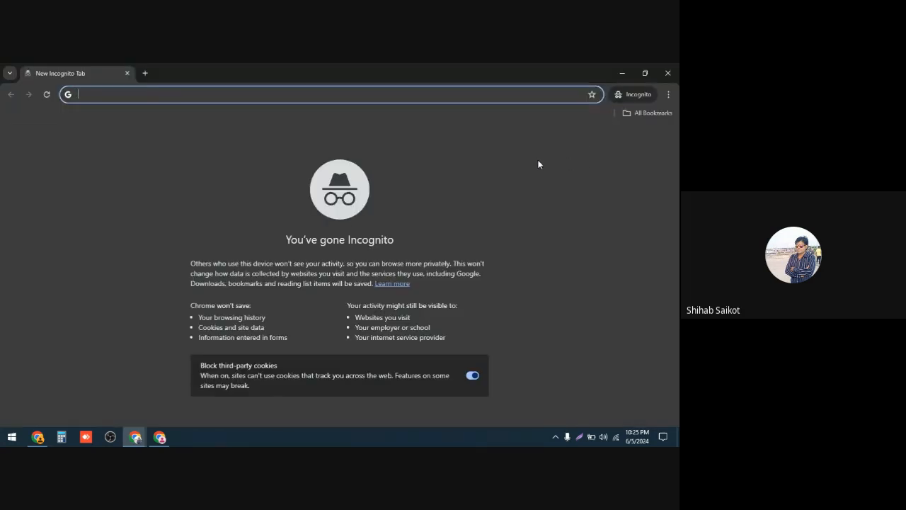
Step: Go to fiverr.com in the incognito window
text(f)
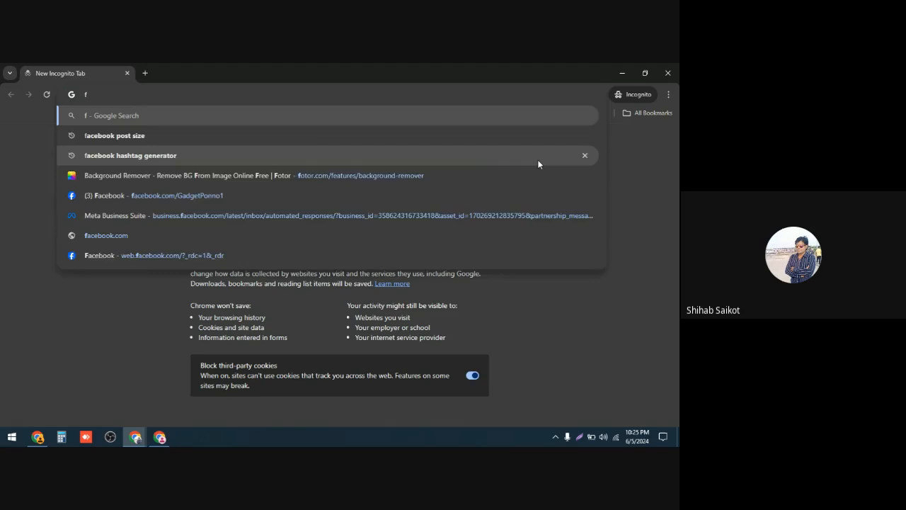
text(iver)
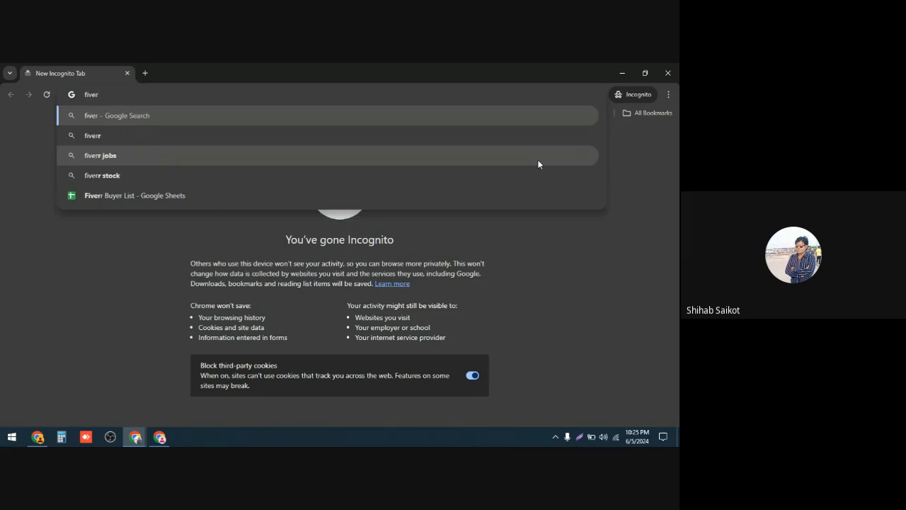
text(r.)
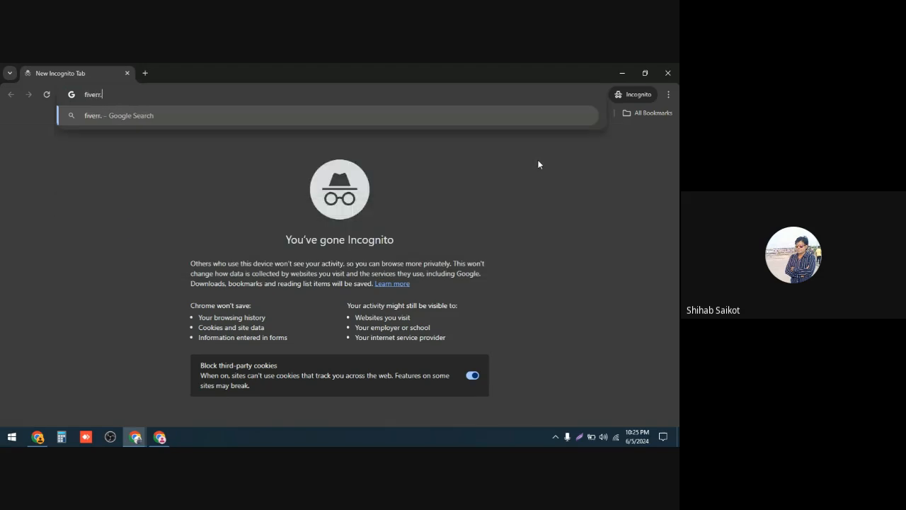
text(com)
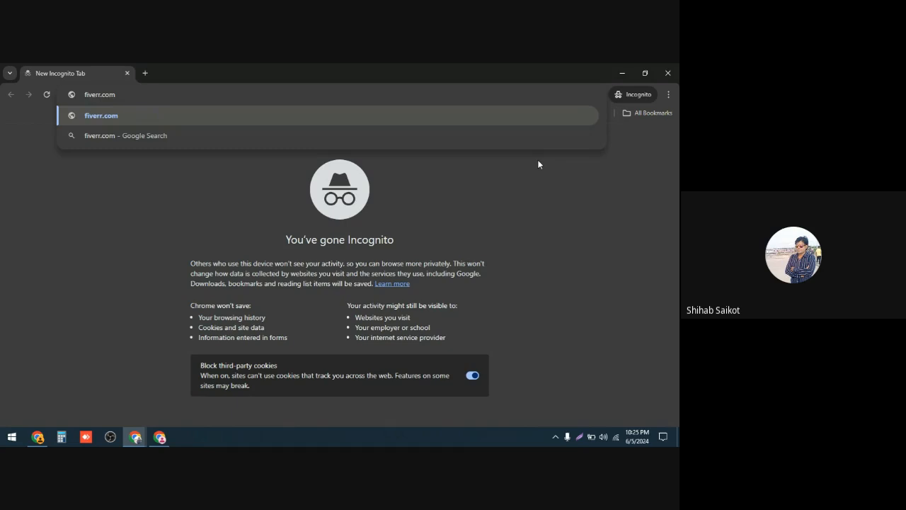
key(Return)
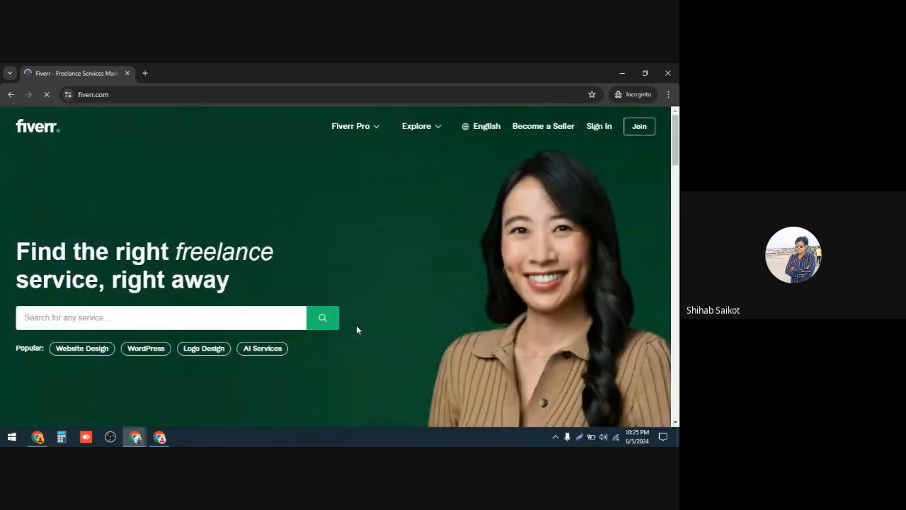
Step: Search Fiverr for services by picking the suggestion facebook business page create
click(54, 318)
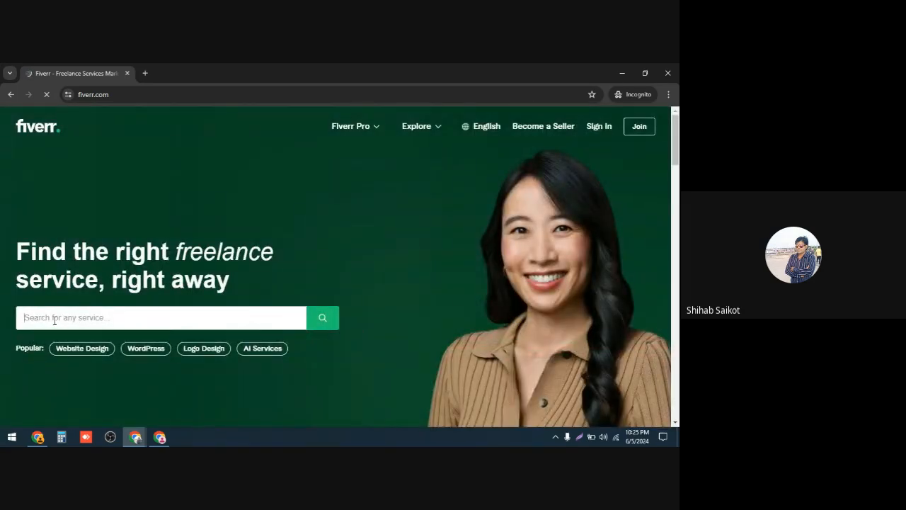
text(b)
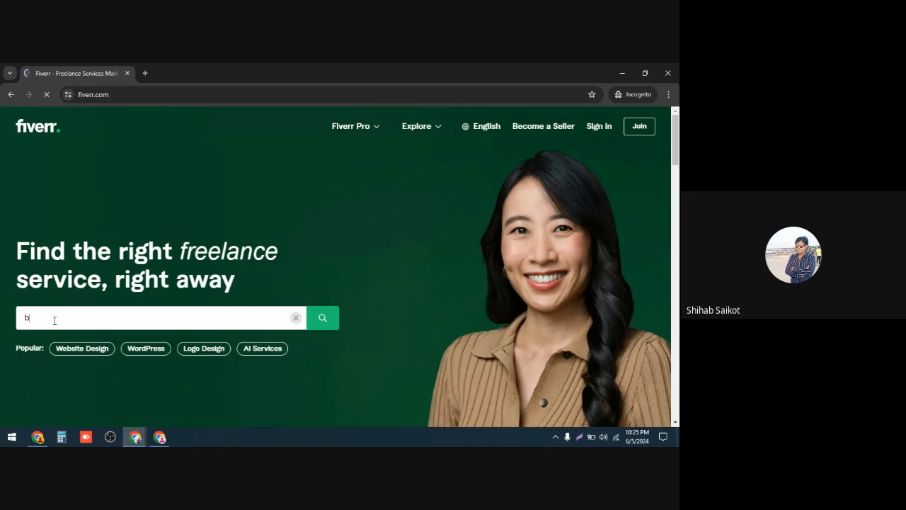
text(us)
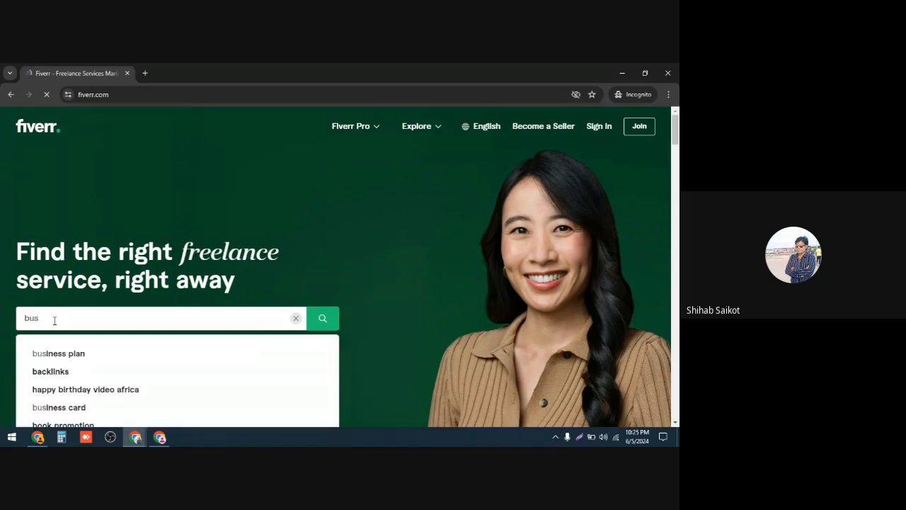
text(ines)
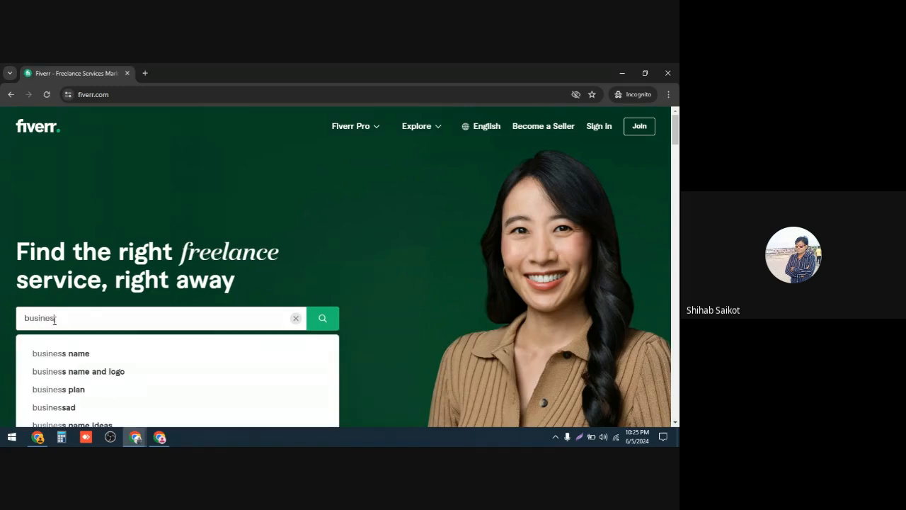
text(s)
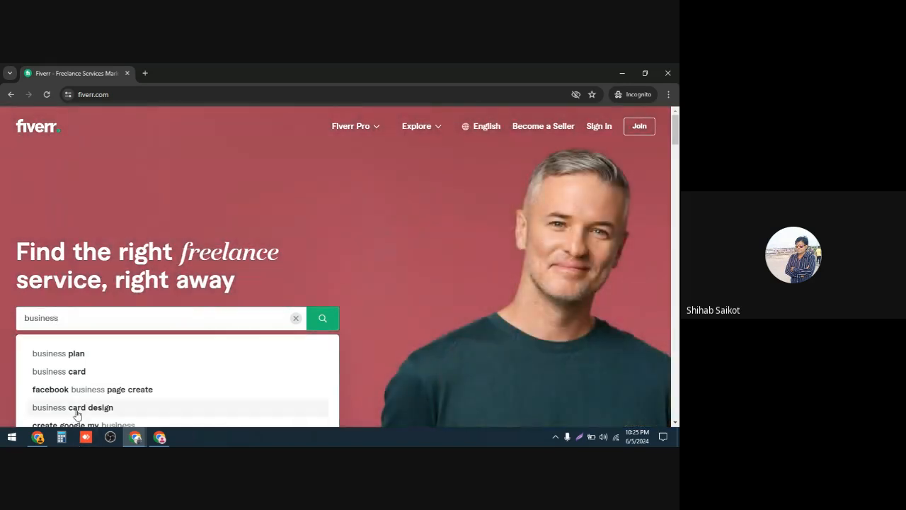
click(88, 391)
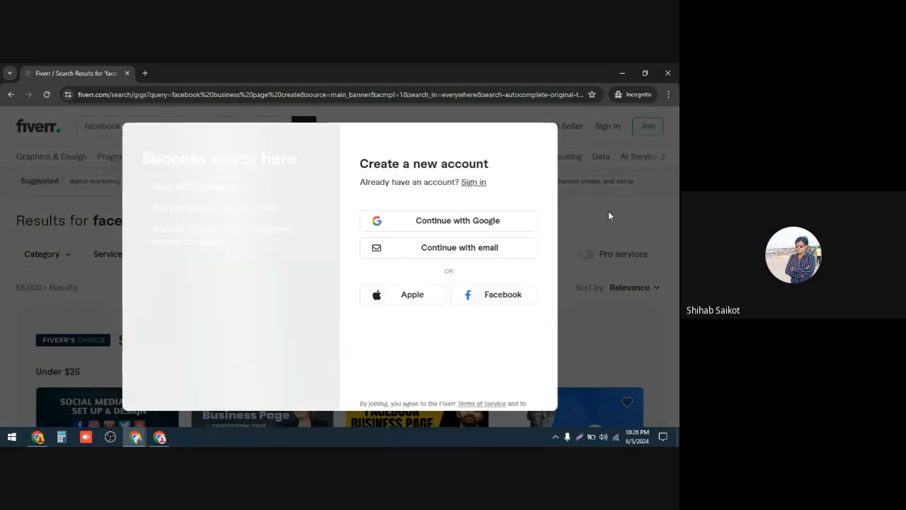
Step: Close the sign-up prompt and scroll through the facebook business page create gig results
click(603, 214)
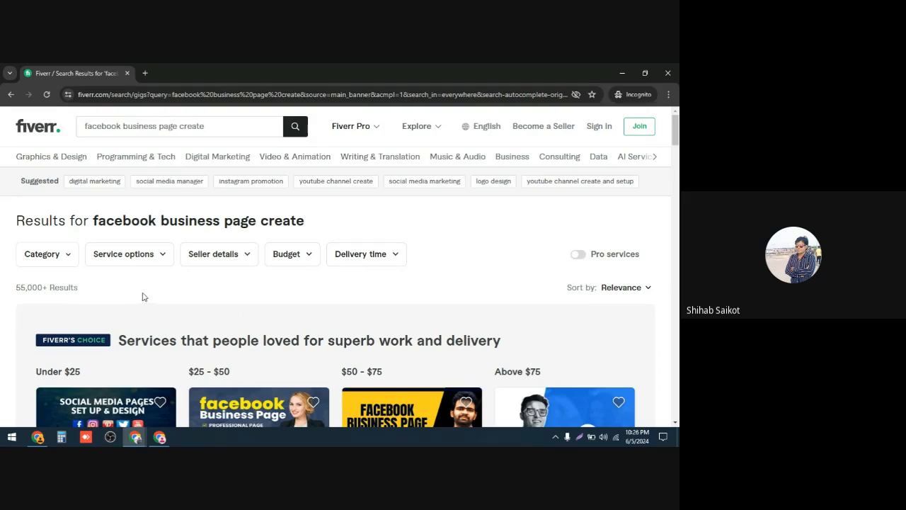
scroll(154, 295, down, 2)
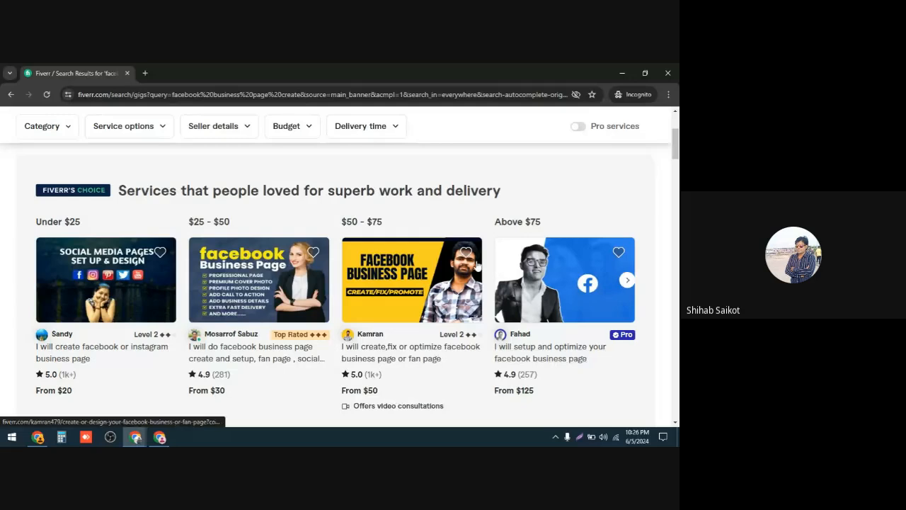
scroll(333, 290, down, 1)
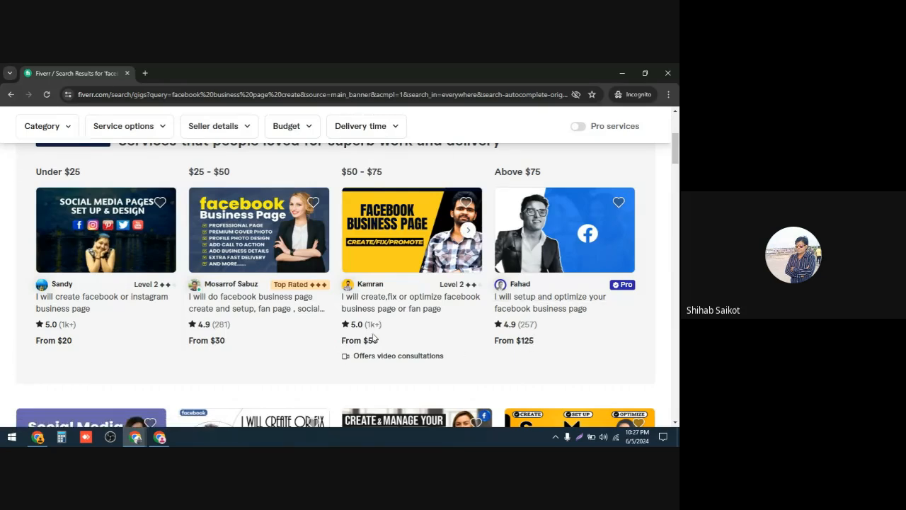
scroll(370, 337, down, 3)
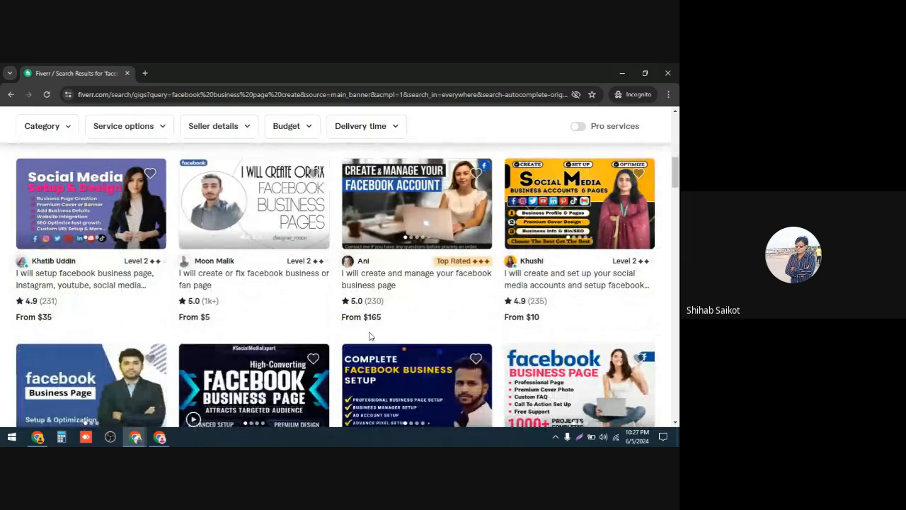
scroll(370, 337, down, 3)
scroll(370, 336, down, 2)
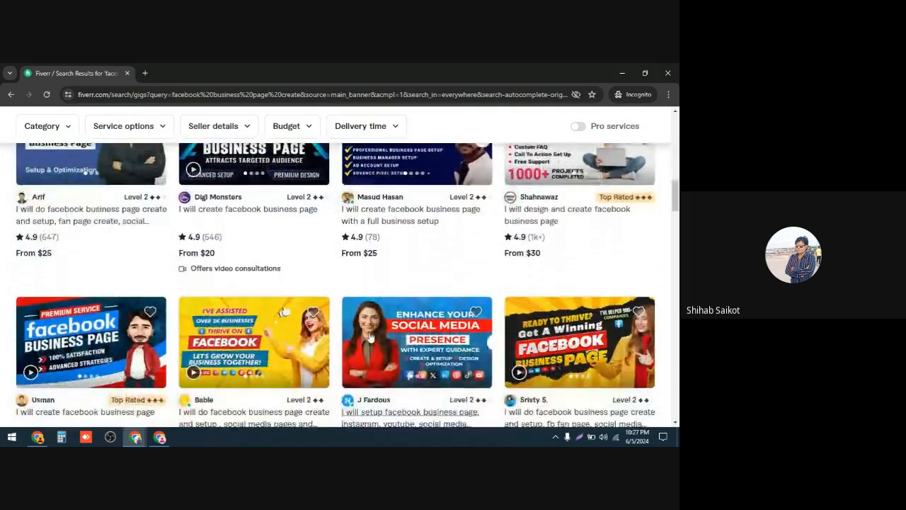
scroll(370, 336, down, 2)
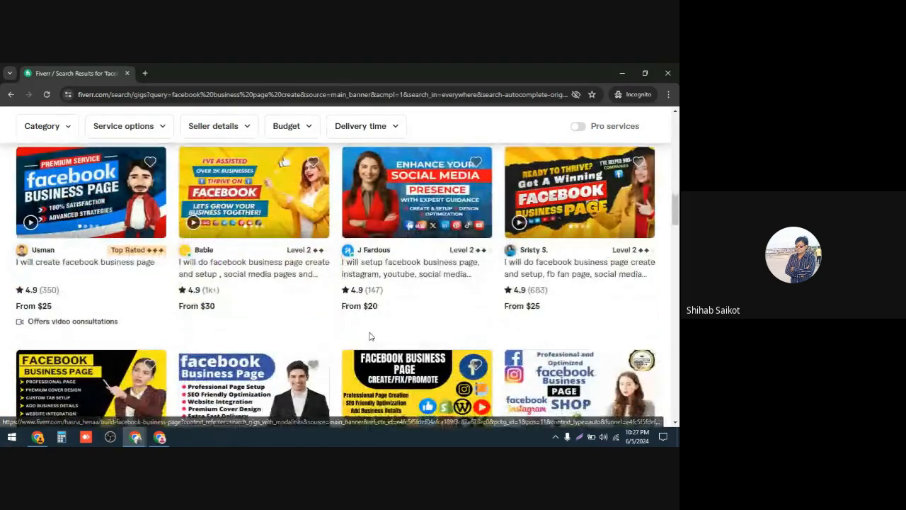
scroll(369, 336, down, 5)
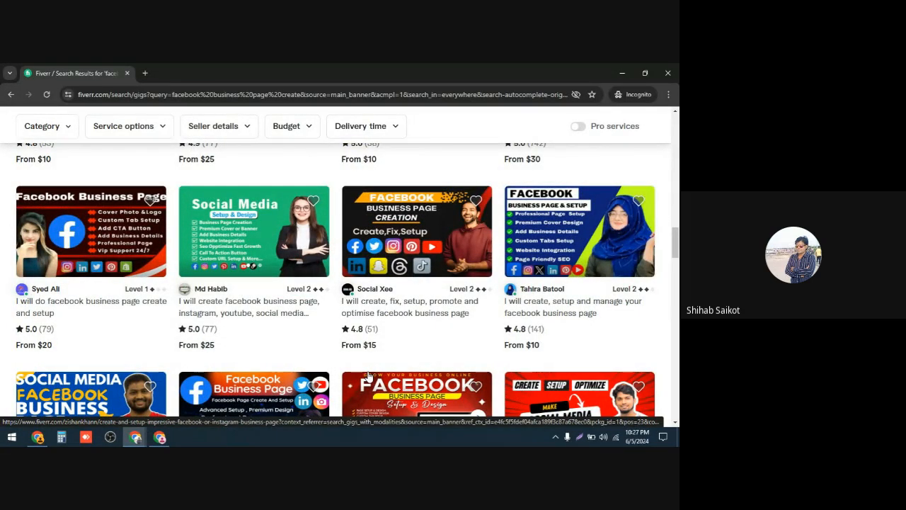
scroll(366, 344, down, 3)
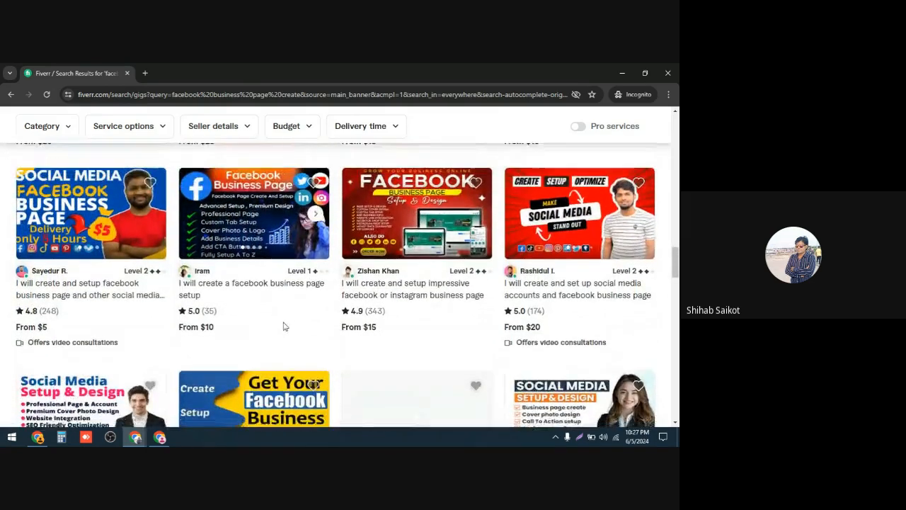
scroll(283, 326, down, 5)
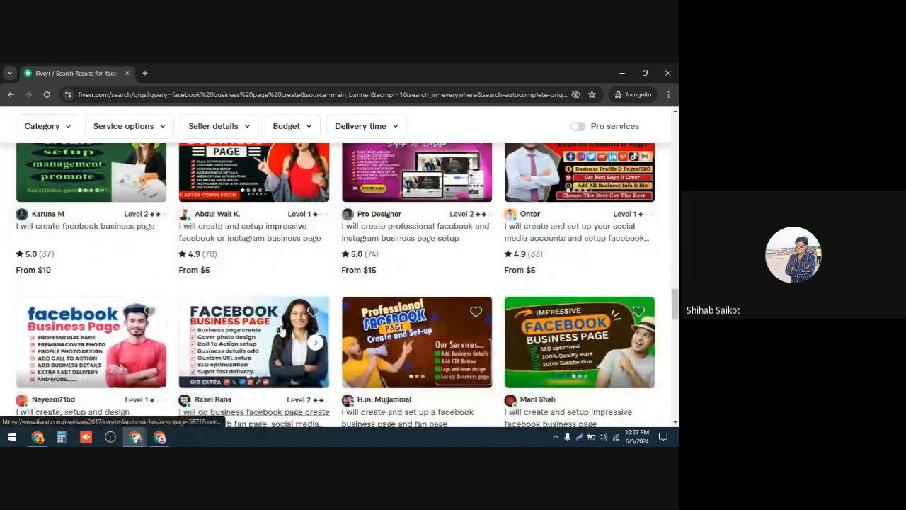
scroll(283, 331, down, 1)
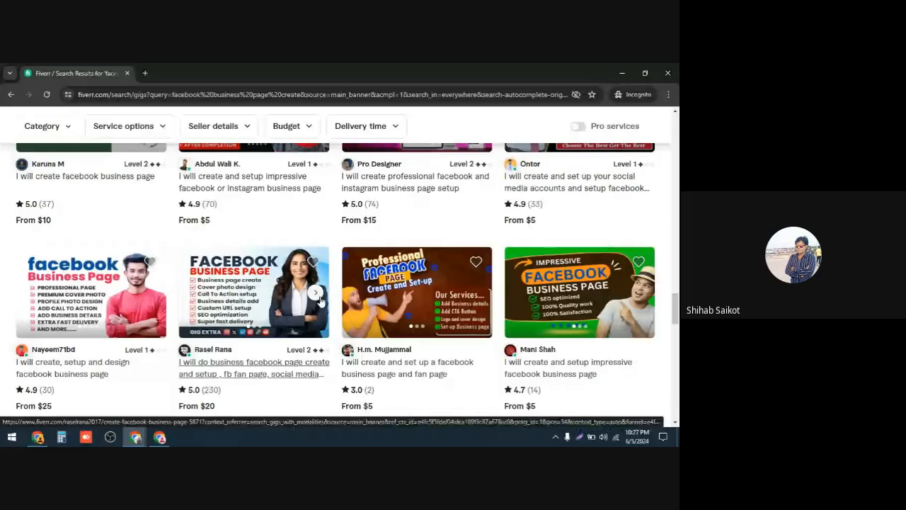
scroll(278, 286, down, 1)
scroll(281, 288, down, 1)
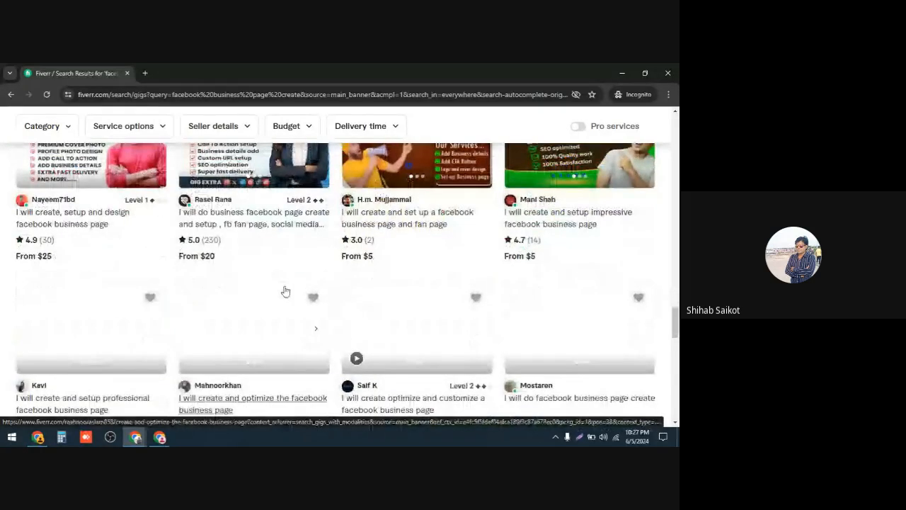
scroll(285, 291, down, 1)
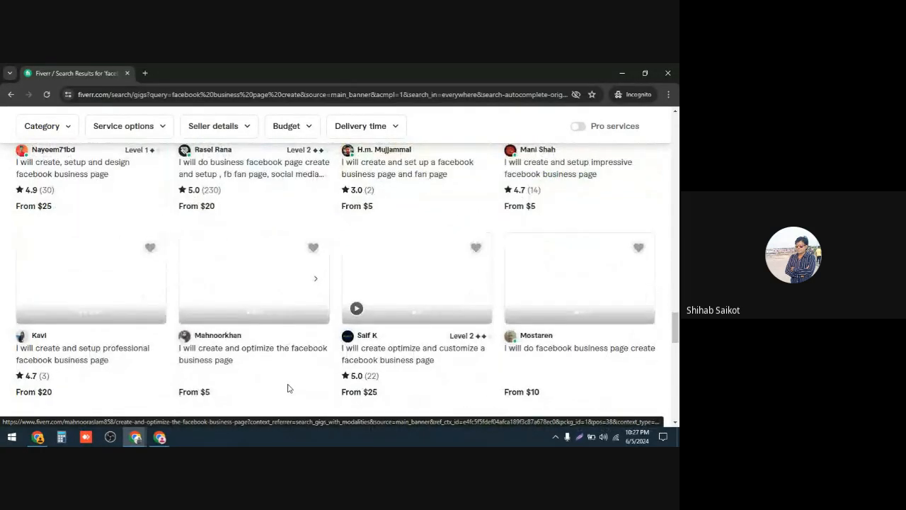
scroll(288, 387, down, 2)
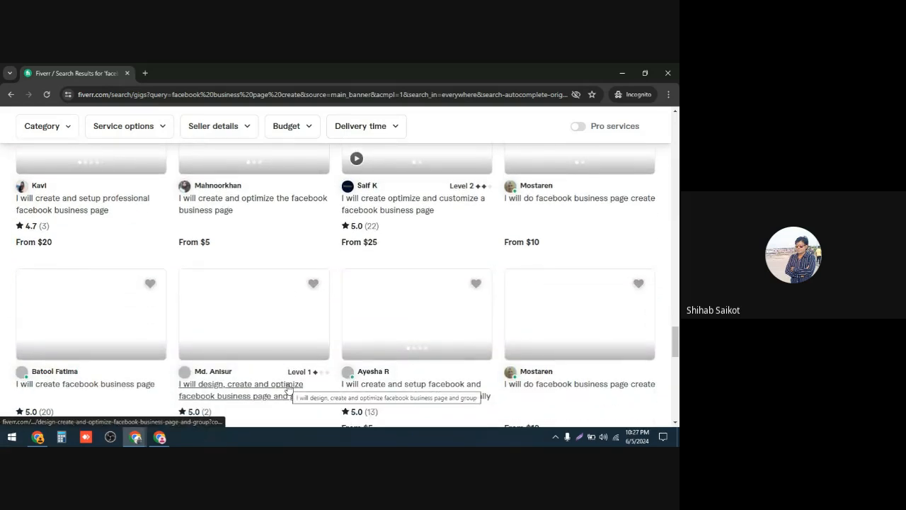
Step: Close the Fiverr incognito window and return to the Facebook browser window
scroll(289, 390, up, 12)
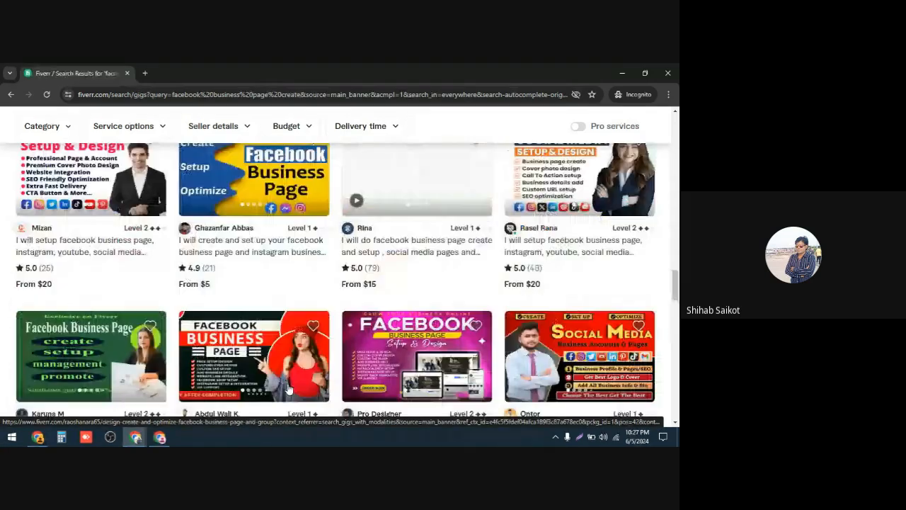
scroll(288, 388, up, 1)
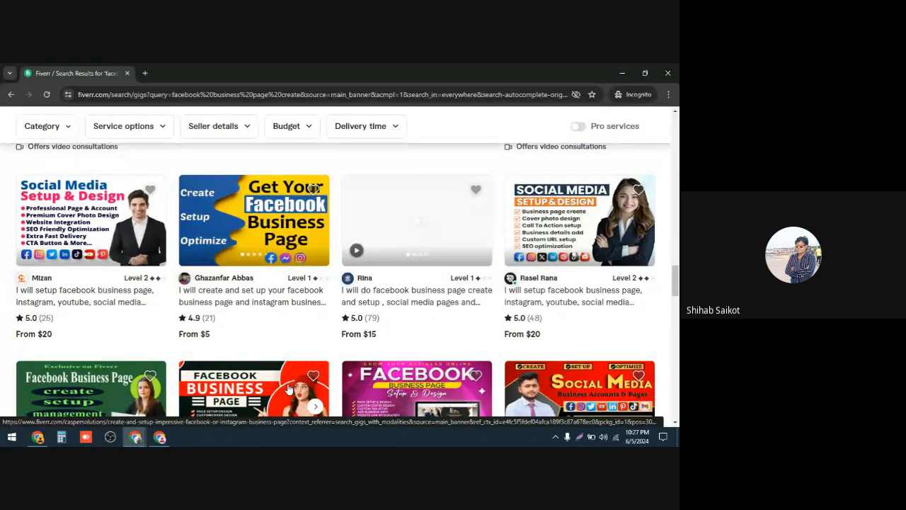
click(672, 73)
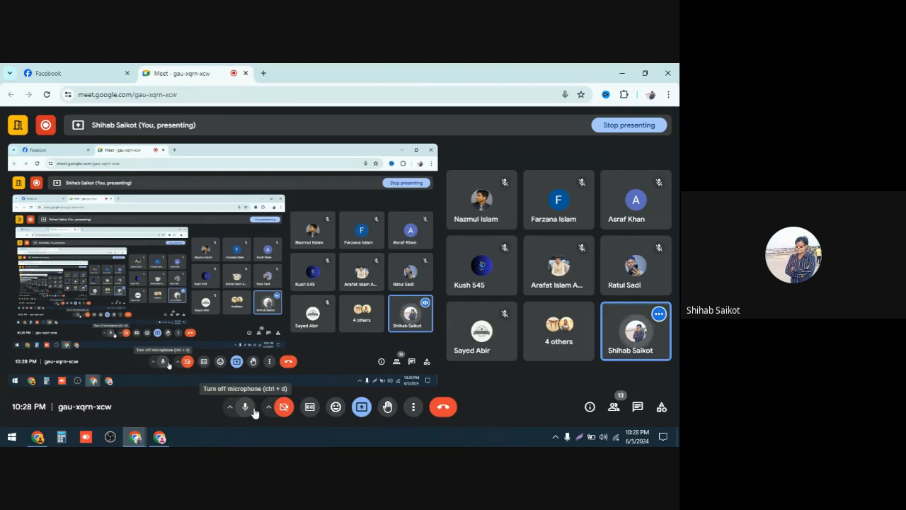
click(161, 437)
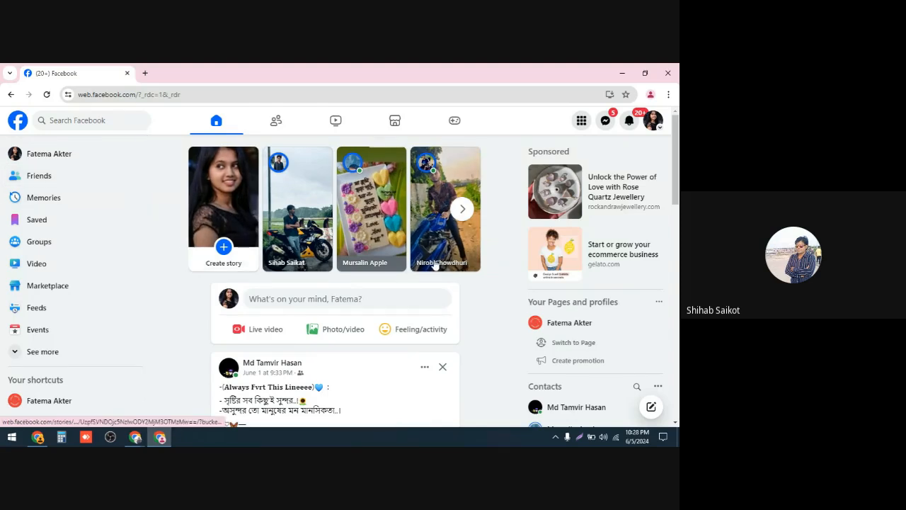
Step: Expand the Facebook sidebar's shortcut list and open the Pages section
scroll(348, 301, down, 1)
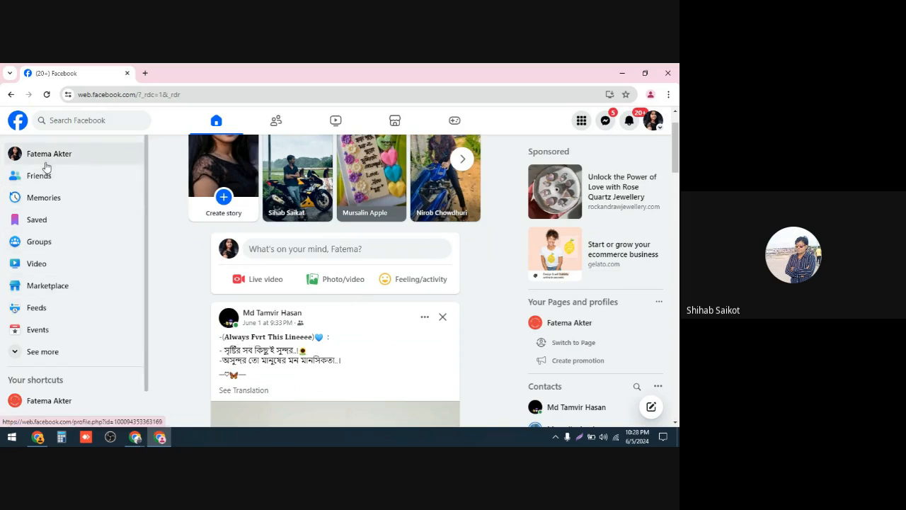
scroll(42, 262, down, 1)
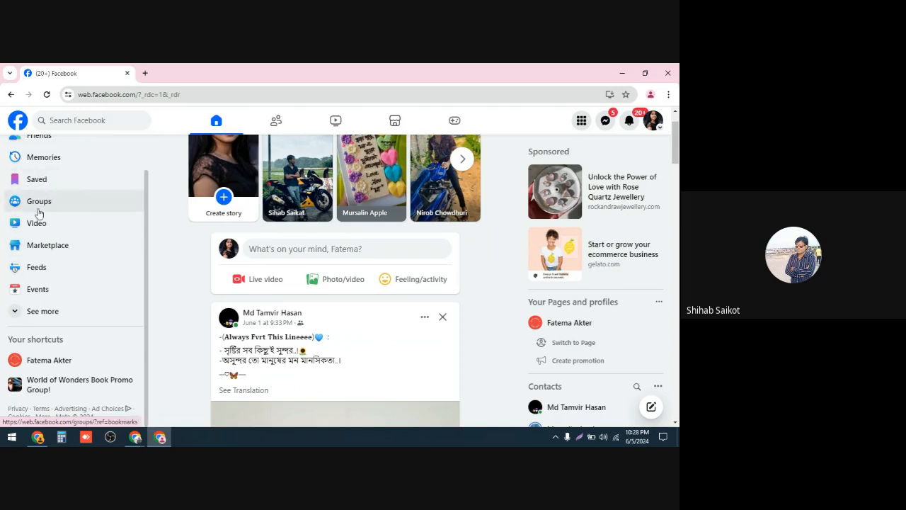
click(33, 311)
scroll(33, 319, down, 1)
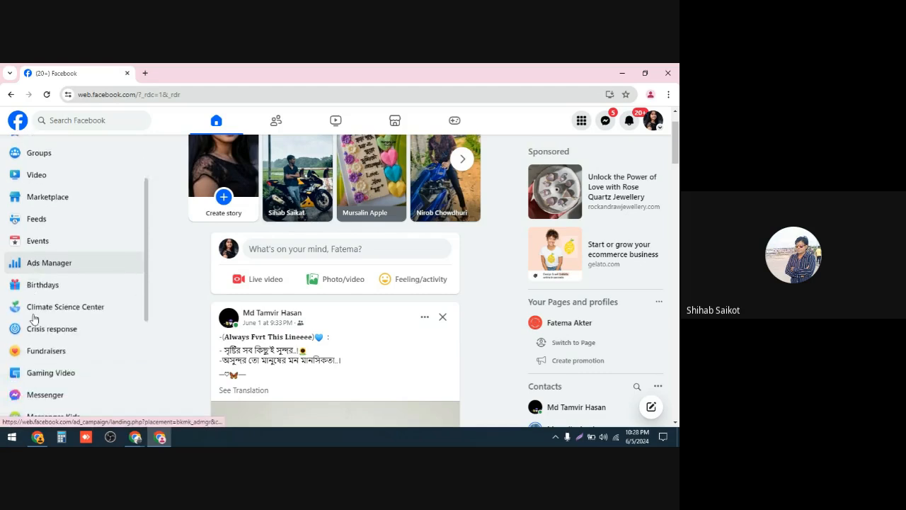
scroll(33, 318, down, 1)
scroll(42, 305, down, 2)
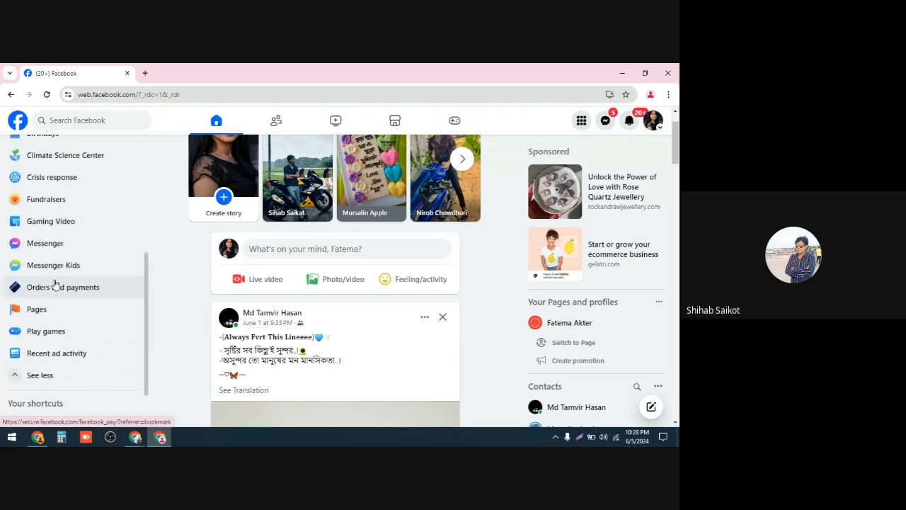
scroll(55, 284, down, 1)
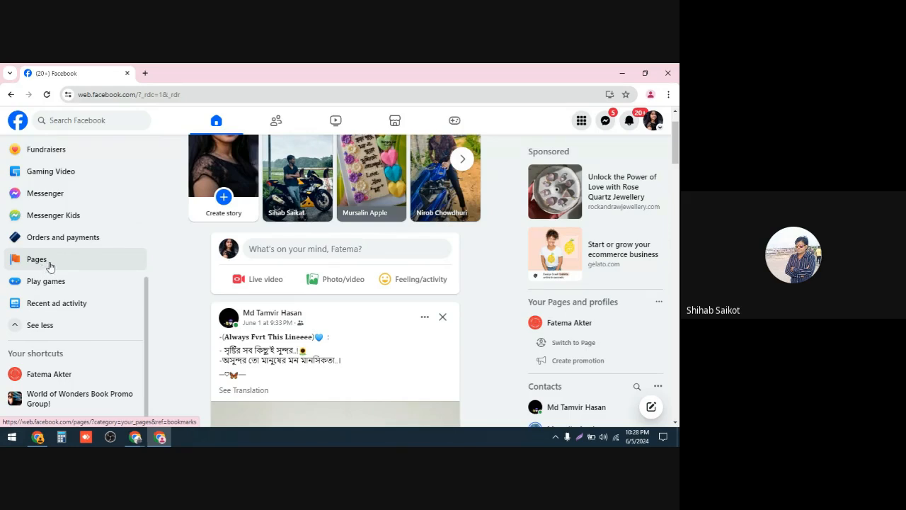
click(581, 121)
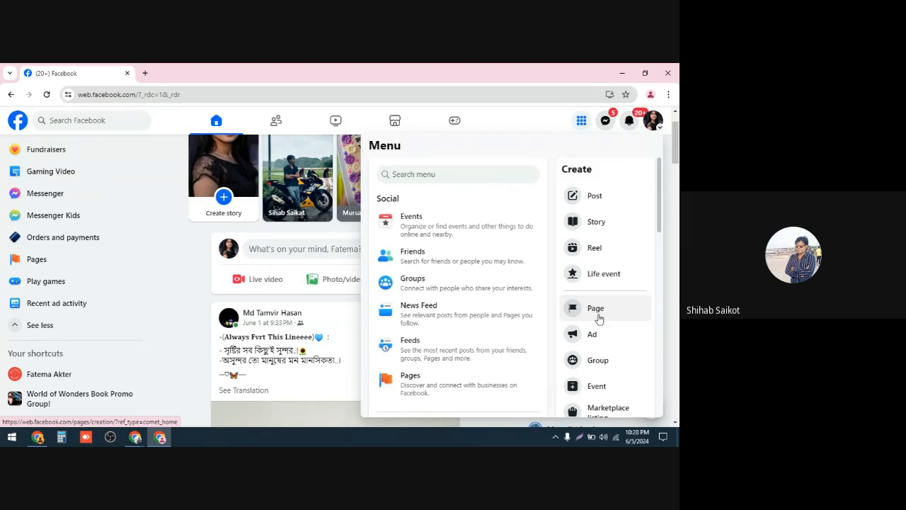
click(49, 265)
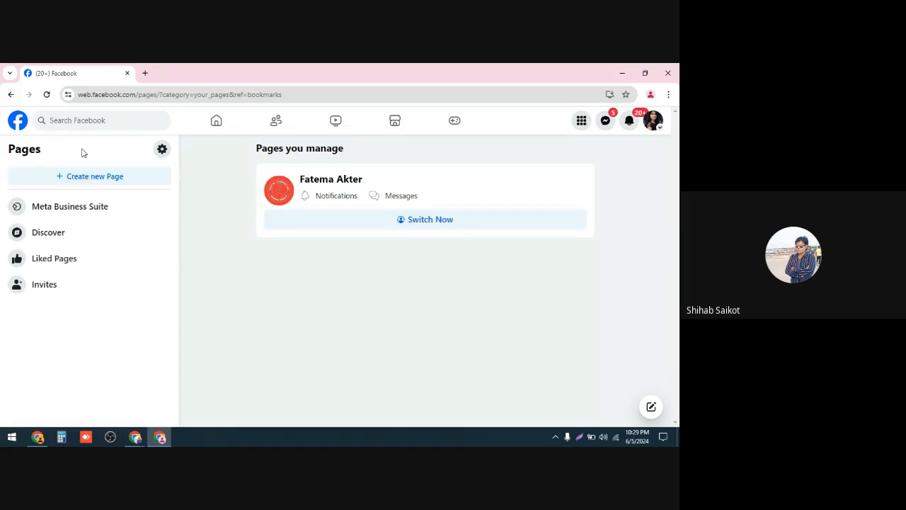
click(11, 96)
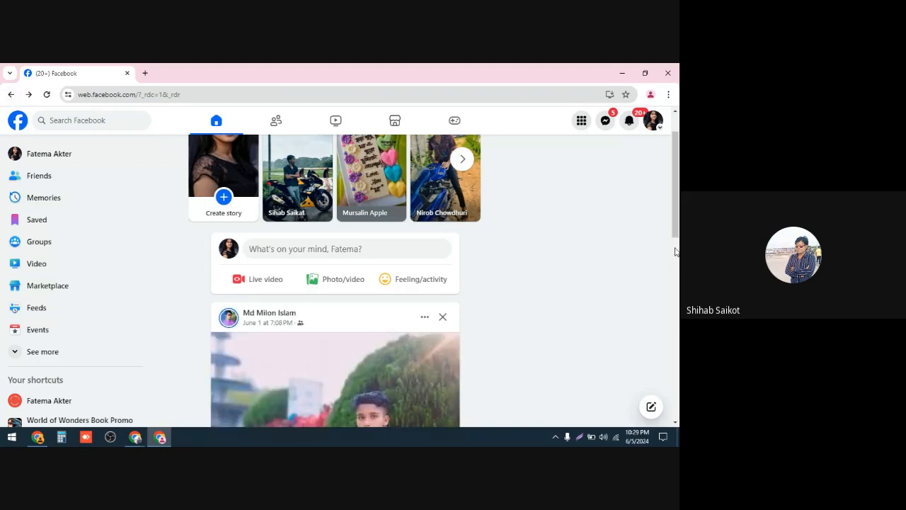
click(580, 120)
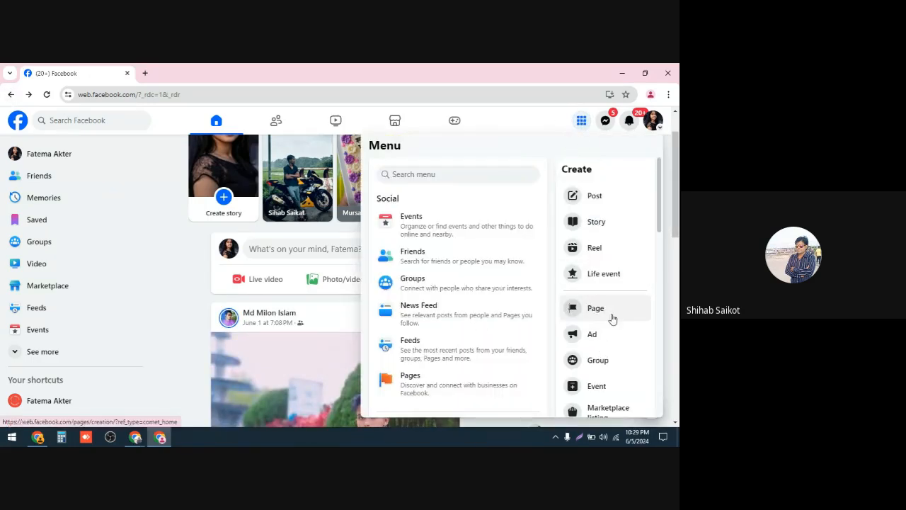
click(610, 317)
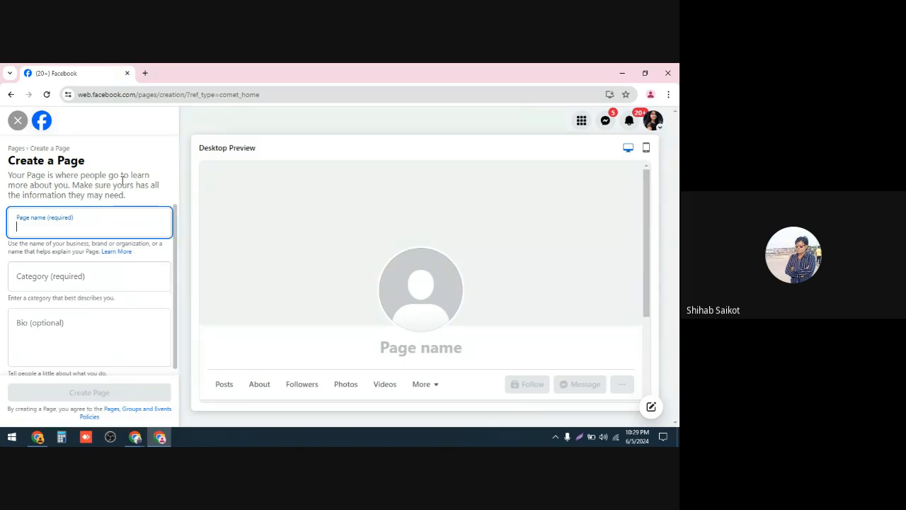
click(10, 94)
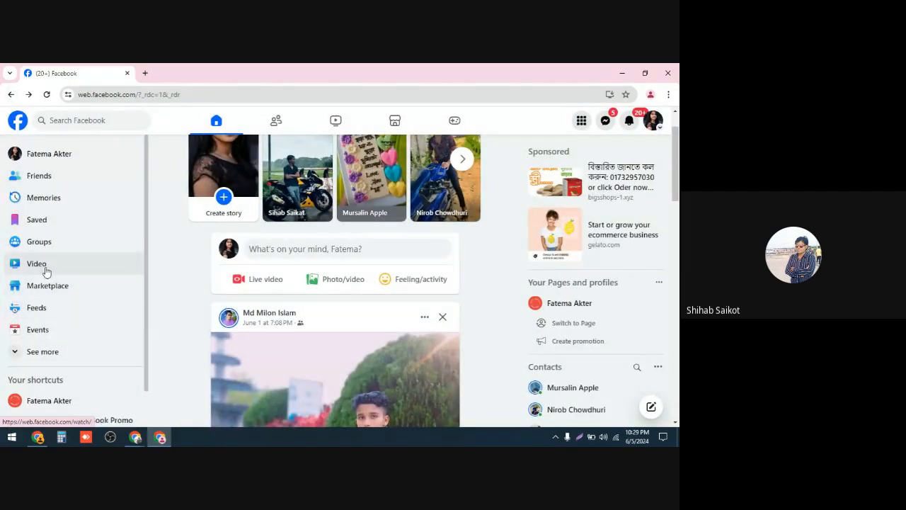
Step: Open Pages again from the expanded sidebar and start creating a new Page
scroll(44, 264, down, 1)
scroll(44, 267, up, 1)
scroll(51, 290, down, 1)
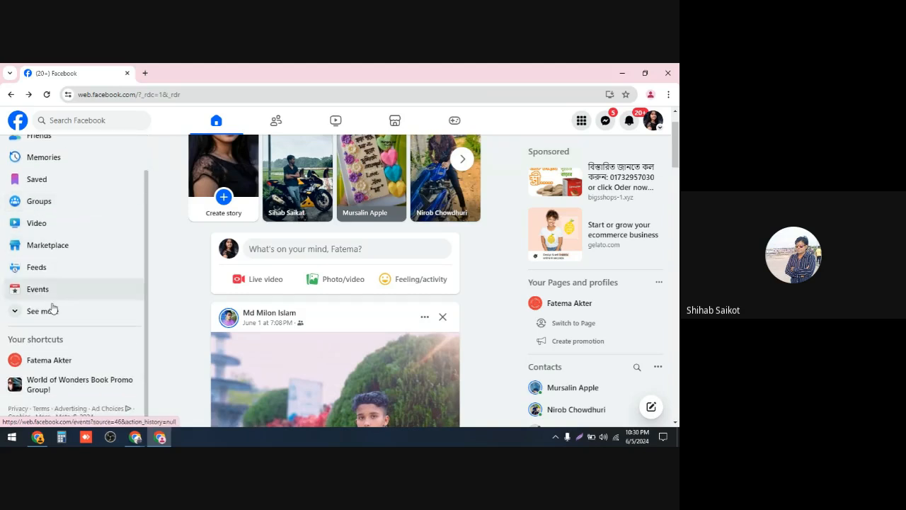
click(31, 314)
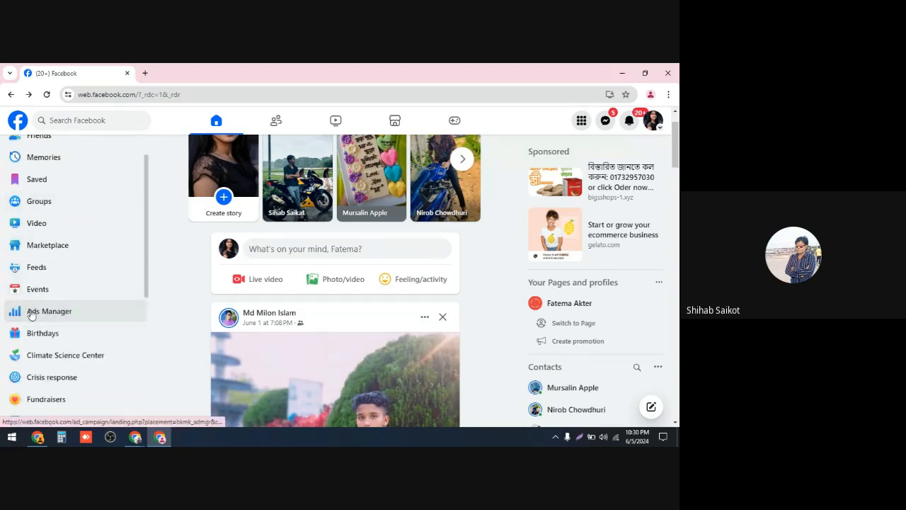
scroll(49, 304, down, 3)
scroll(49, 308, down, 1)
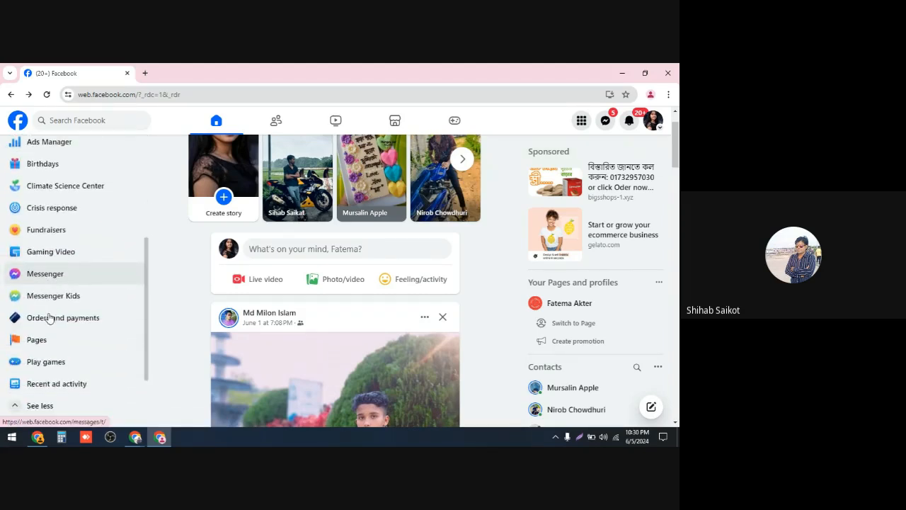
click(46, 315)
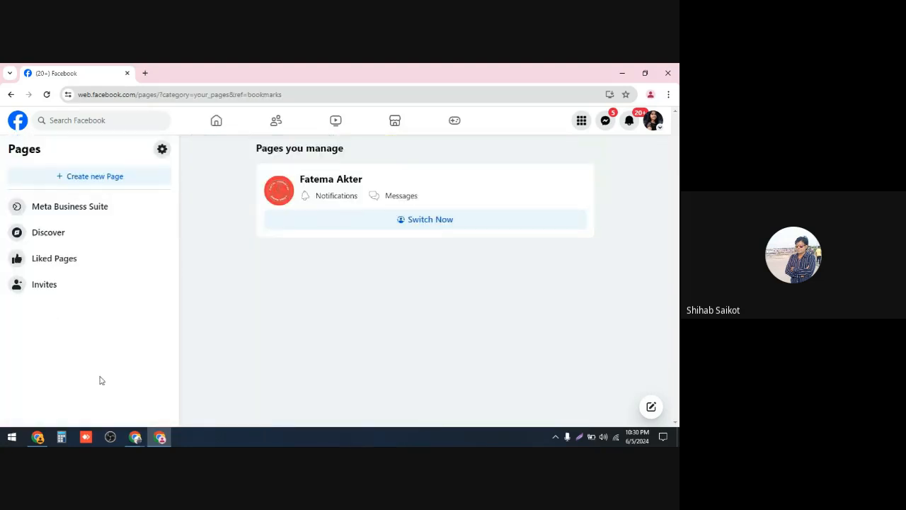
click(103, 177)
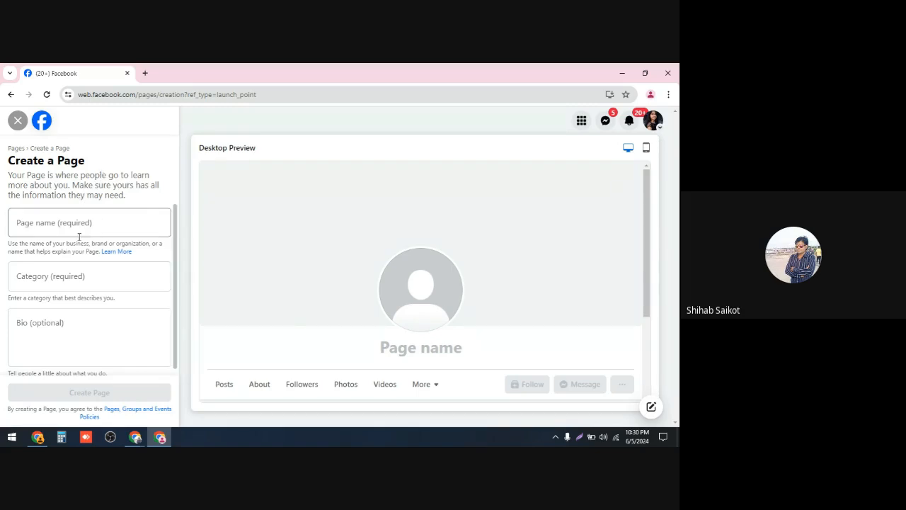
Step: Enter Shihab Business Point as the new Page's name
scroll(99, 208, down, 1)
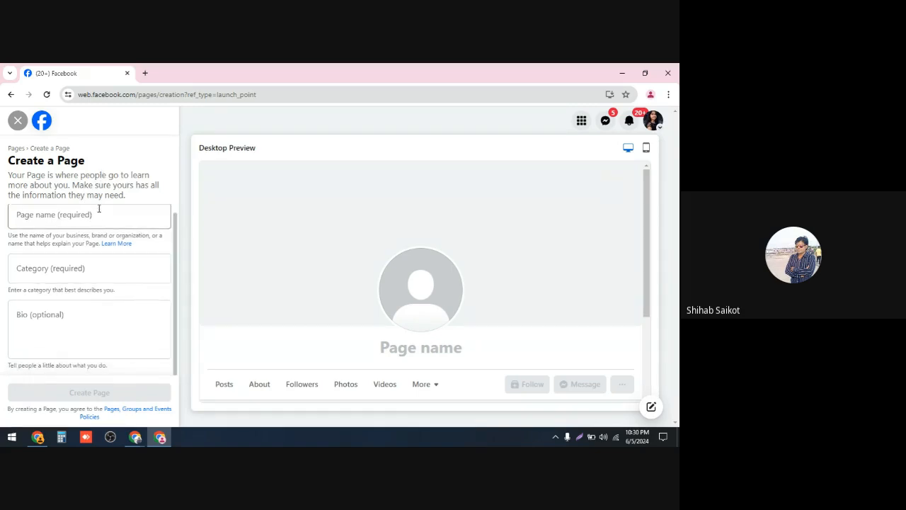
scroll(84, 262, up, 1)
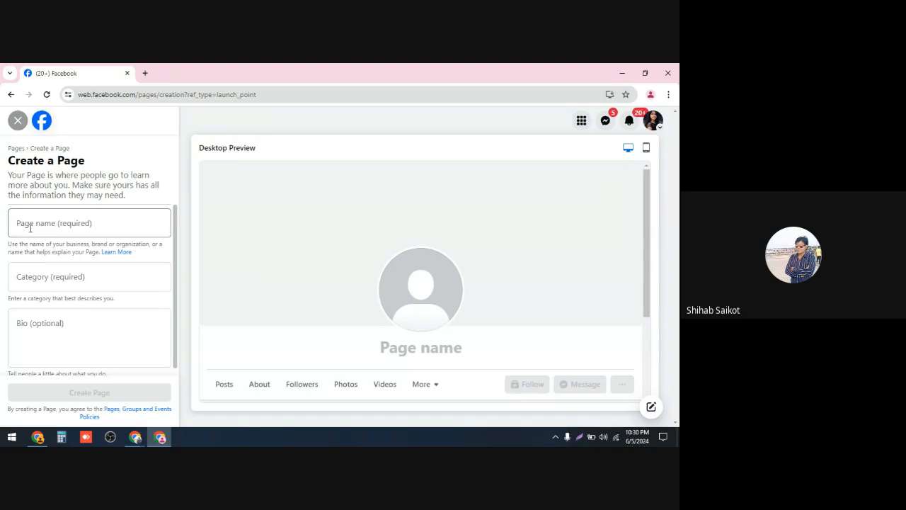
click(76, 224)
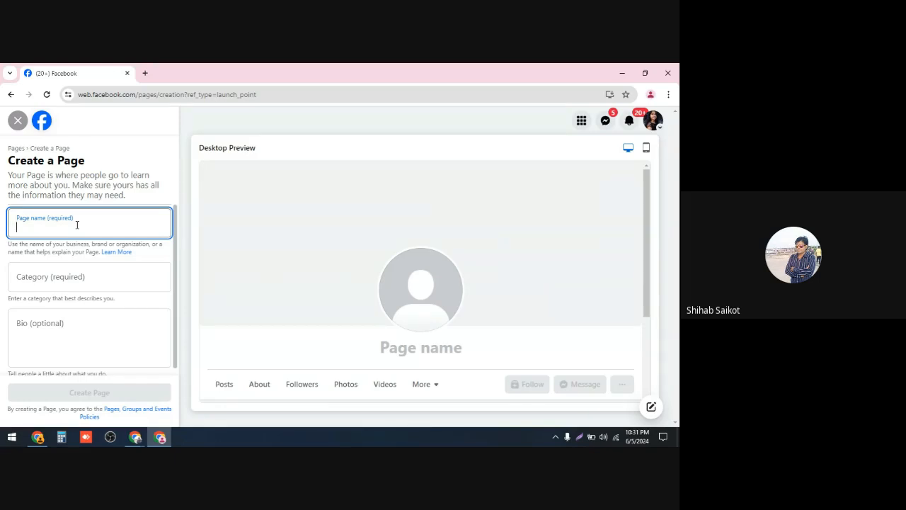
text(Sh)
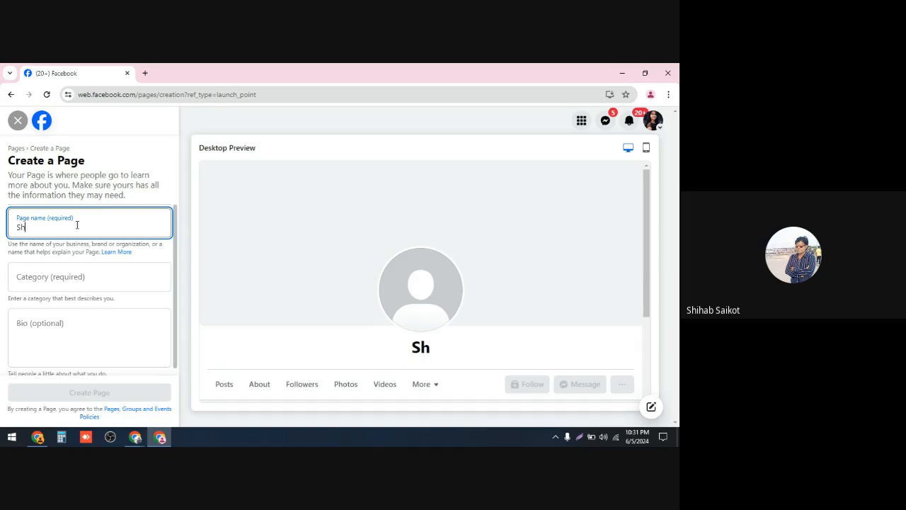
text(iha)
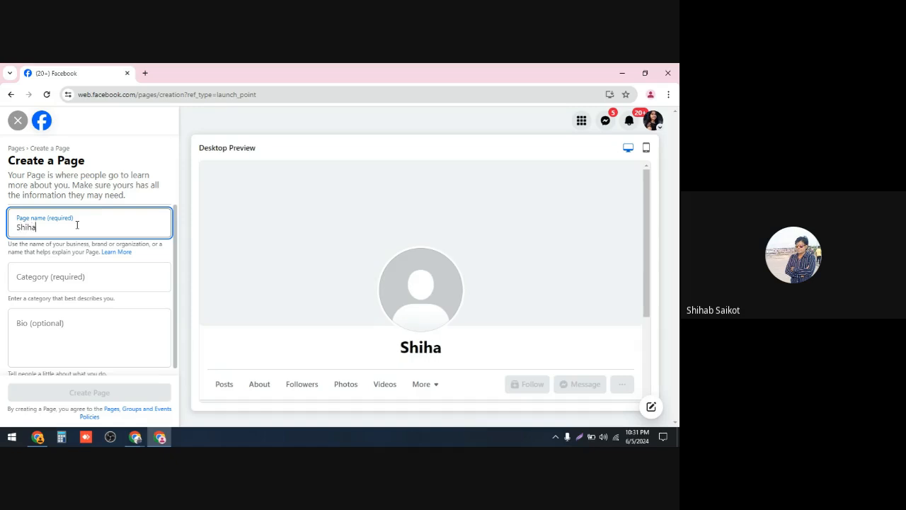
text(b)
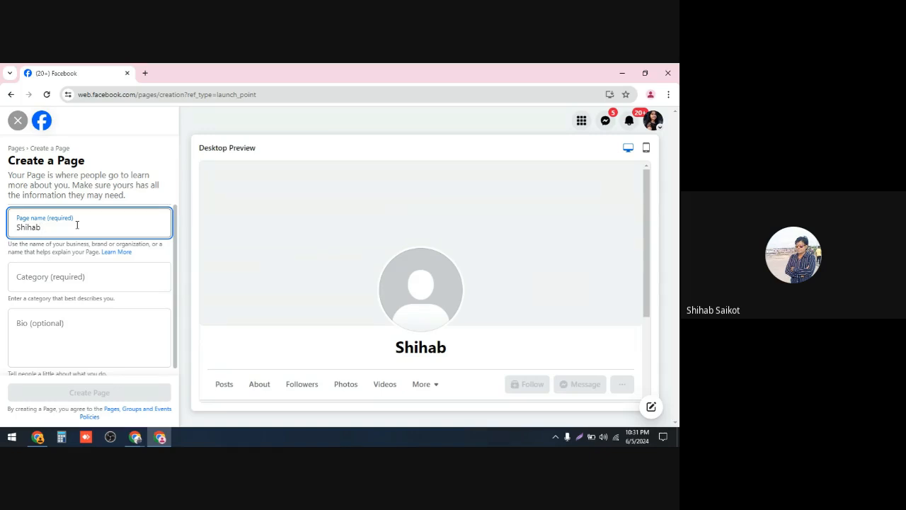
text( Bus)
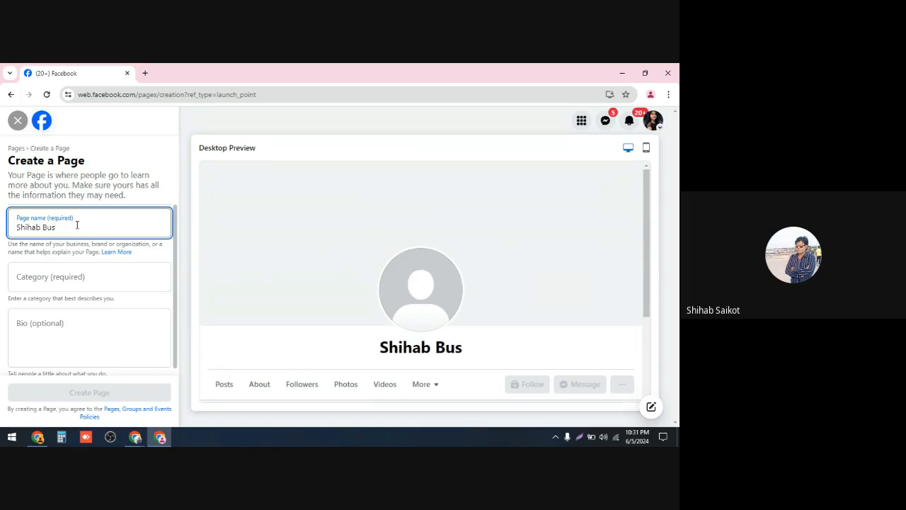
text(ines)
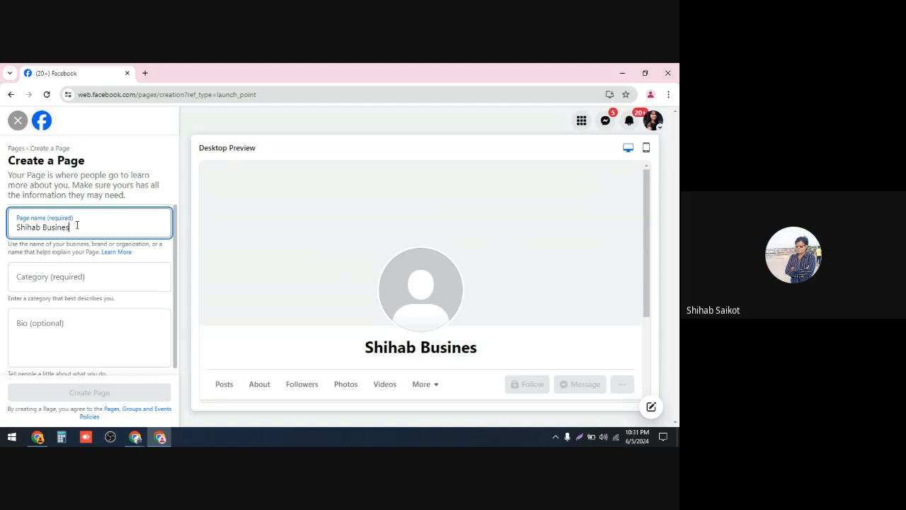
text(s)
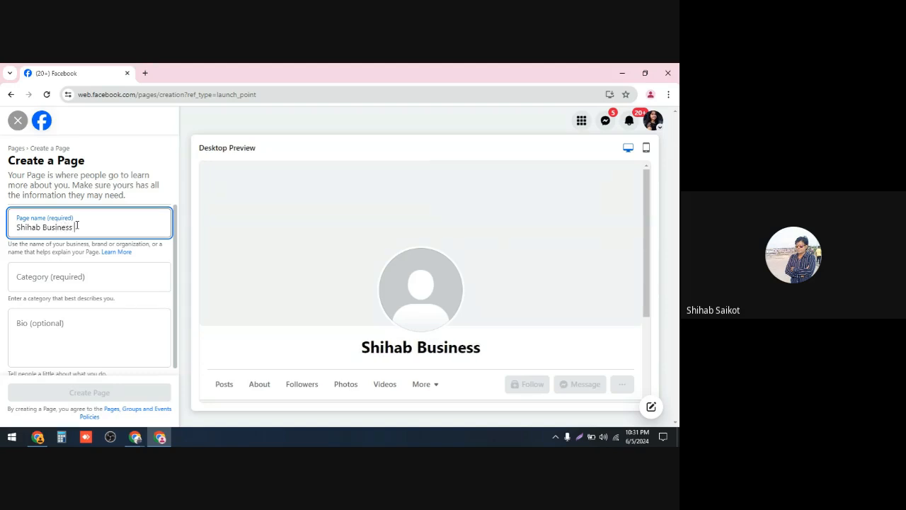
text( P)
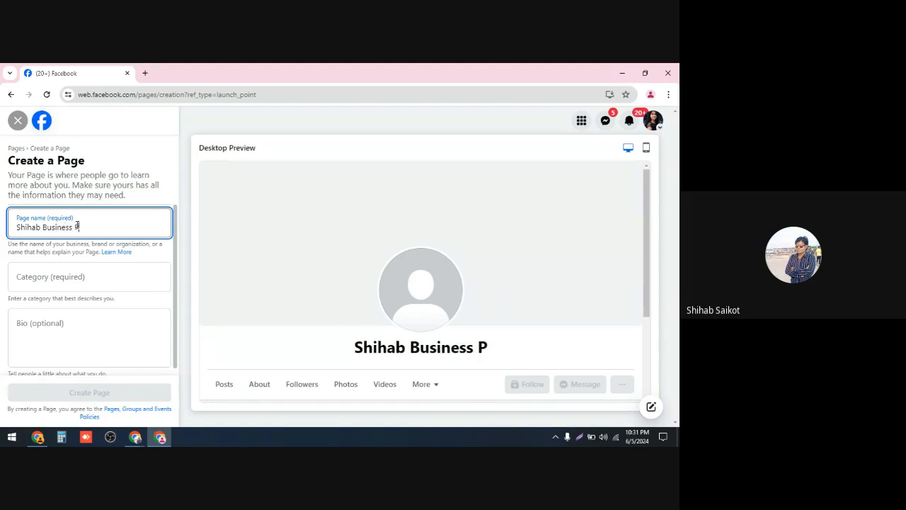
text(oint)
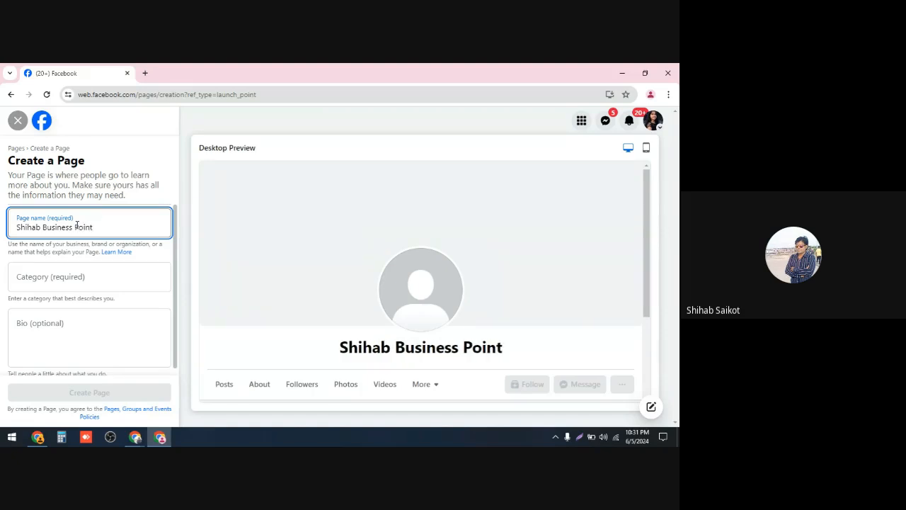
Step: Change the Page name to Shihab Business Point-2
click(76, 272)
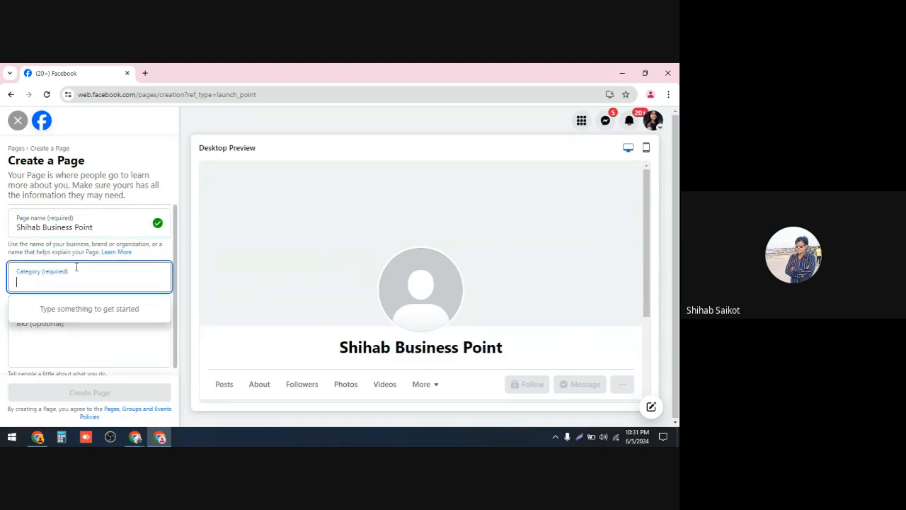
click(101, 225)
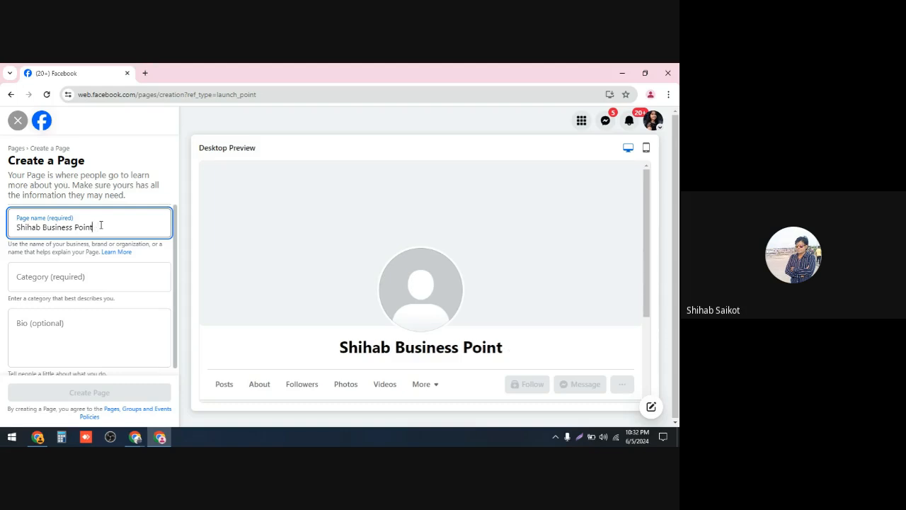
text(-)
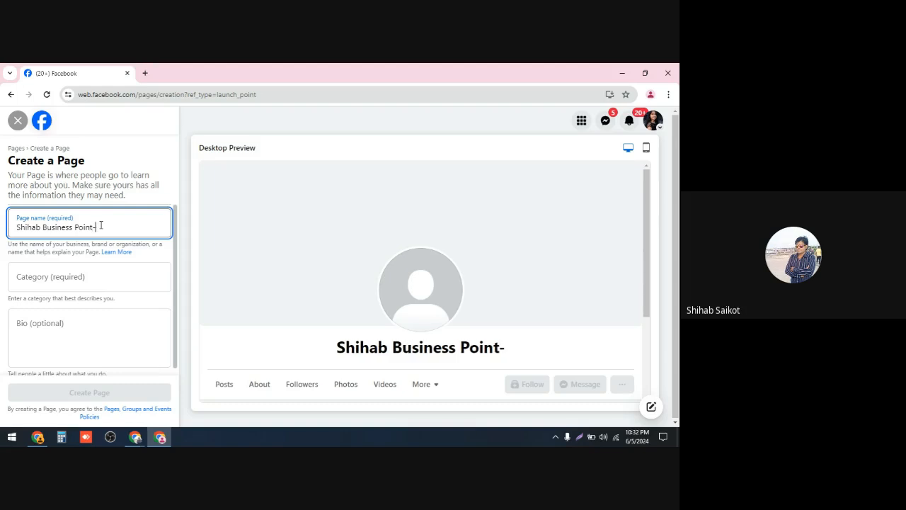
text(2)
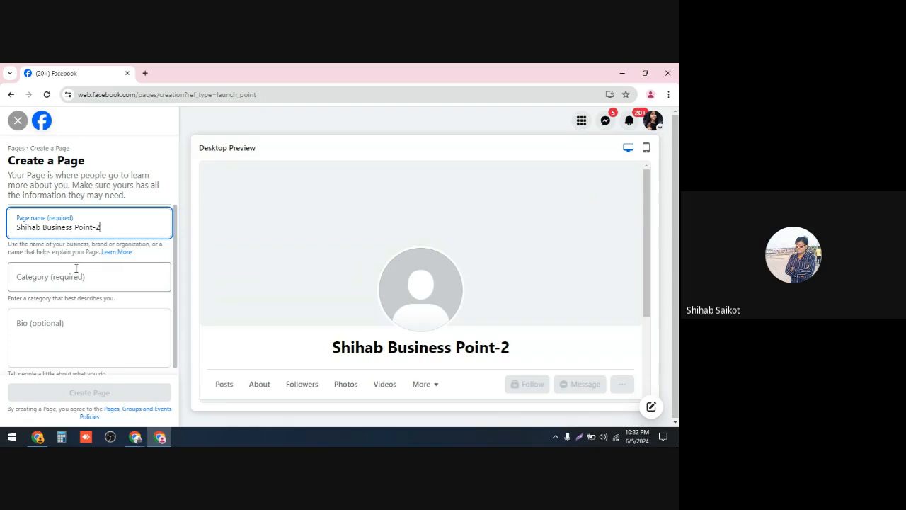
Step: Search the Page category list with "bu" and pick Business service as the first category
scroll(88, 280, down, 1)
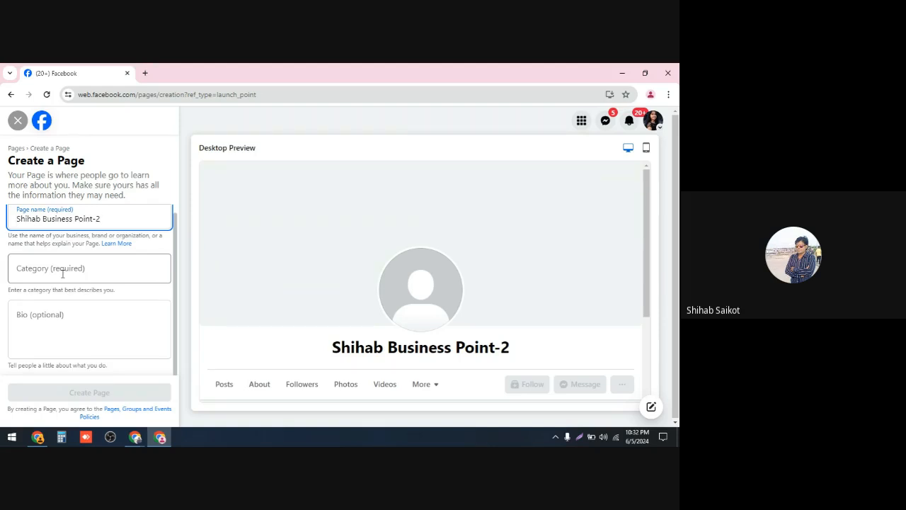
click(66, 269)
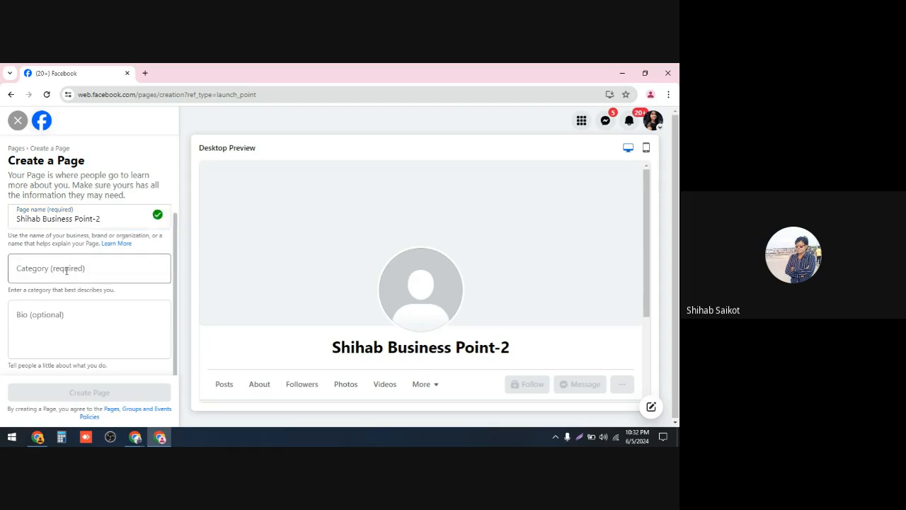
click(66, 270)
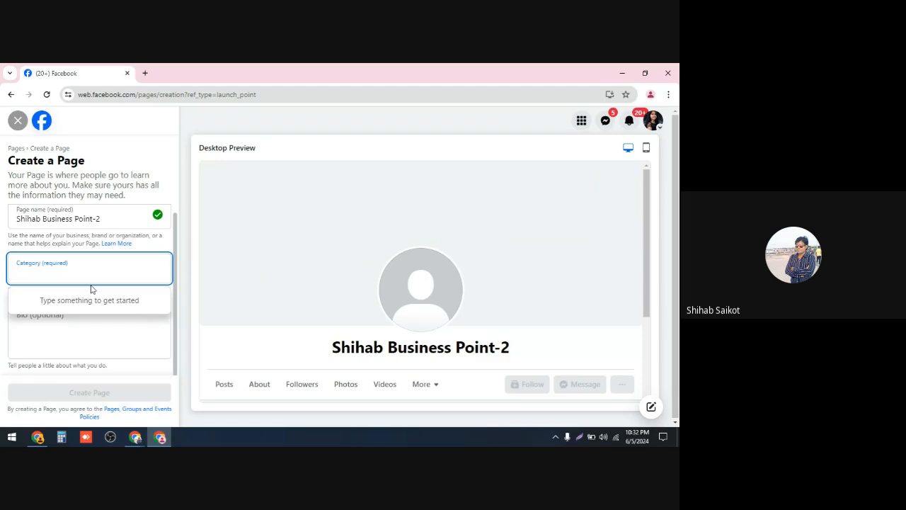
text(bu)
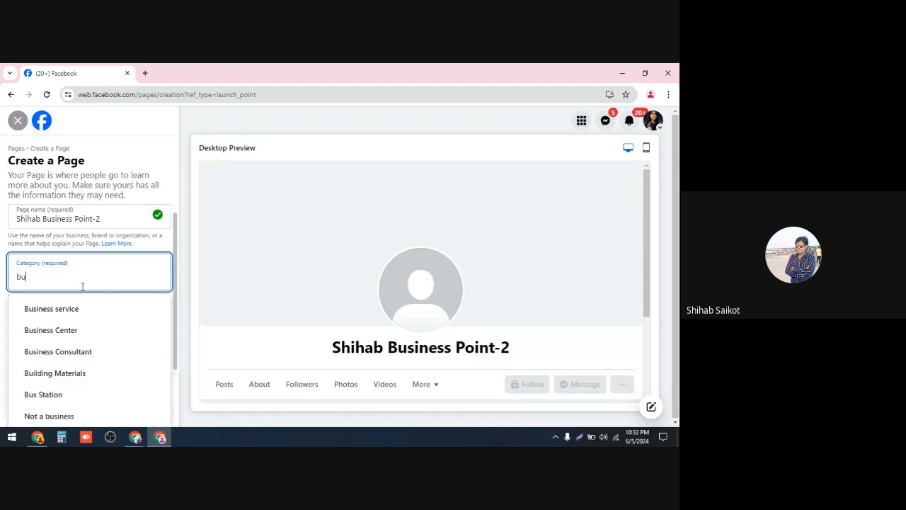
key(BackSpace)
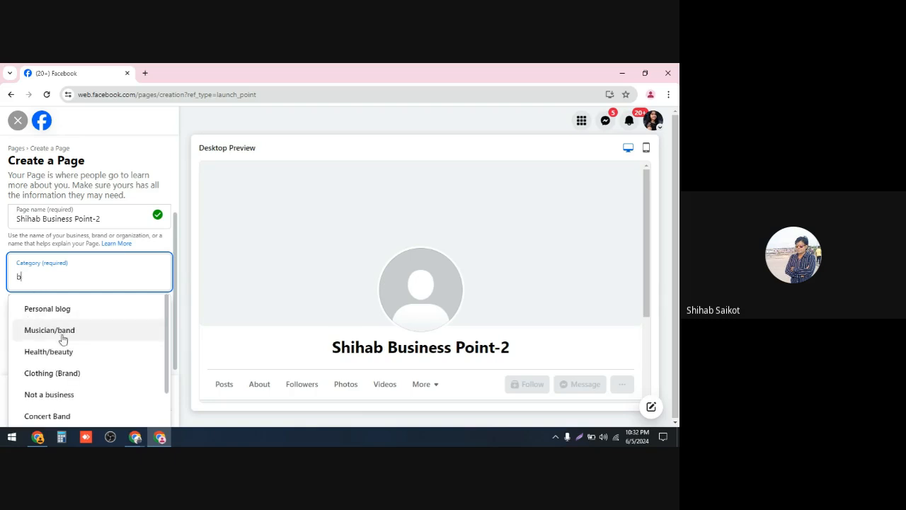
scroll(57, 335, down, 1)
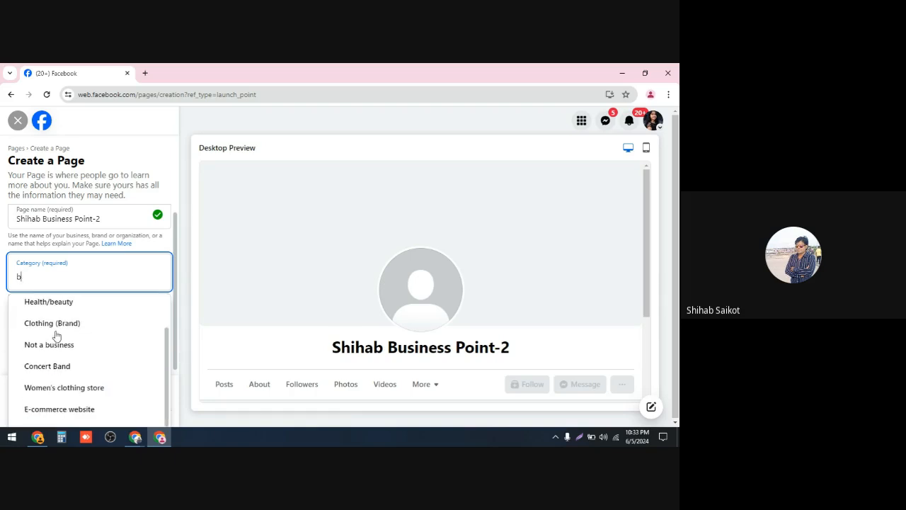
scroll(55, 338, up, 1)
scroll(55, 337, down, 1)
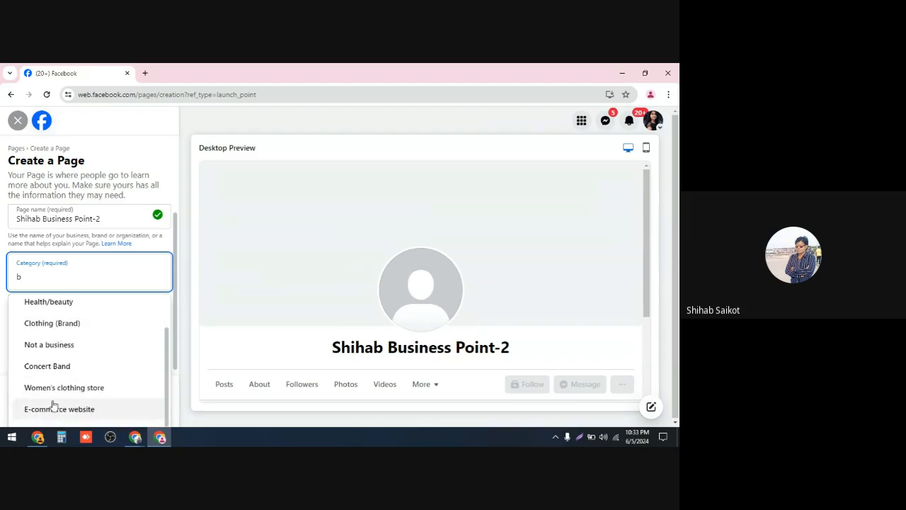
scroll(56, 364, up, 1)
scroll(56, 370, down, 1)
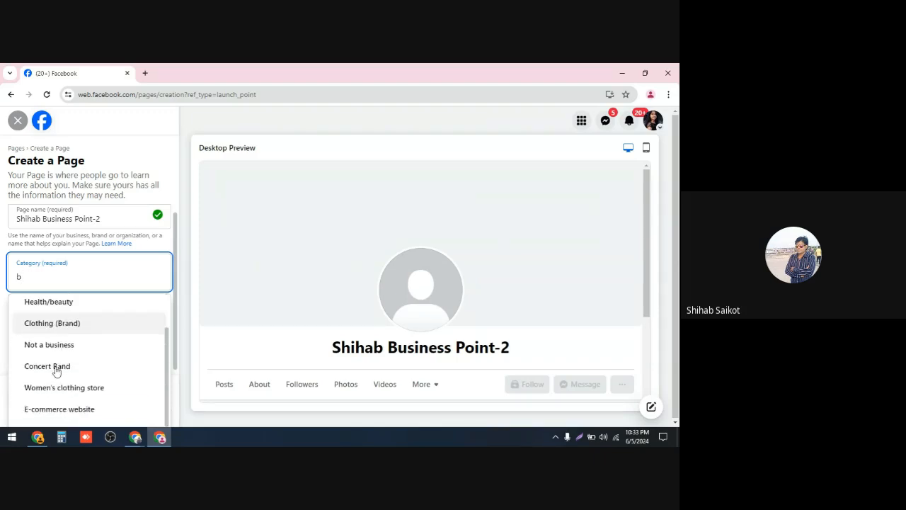
text(u)
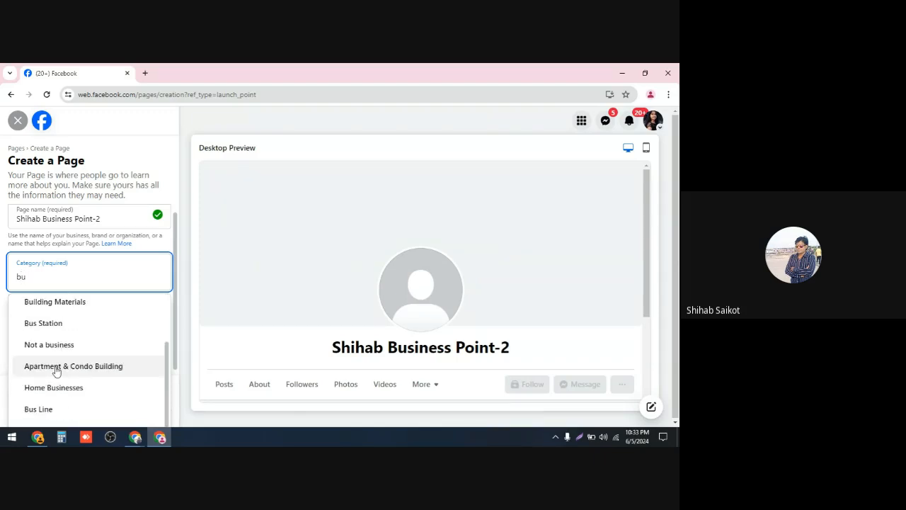
scroll(63, 357, up, 1)
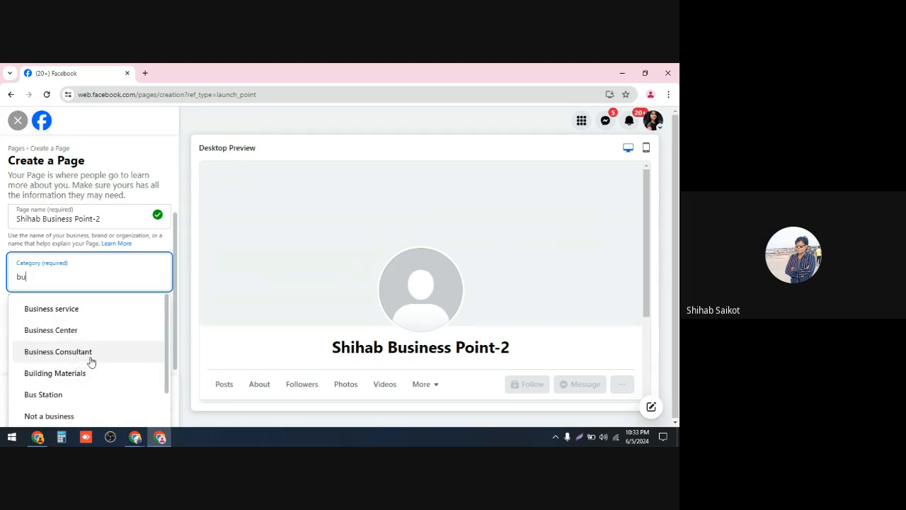
click(48, 317)
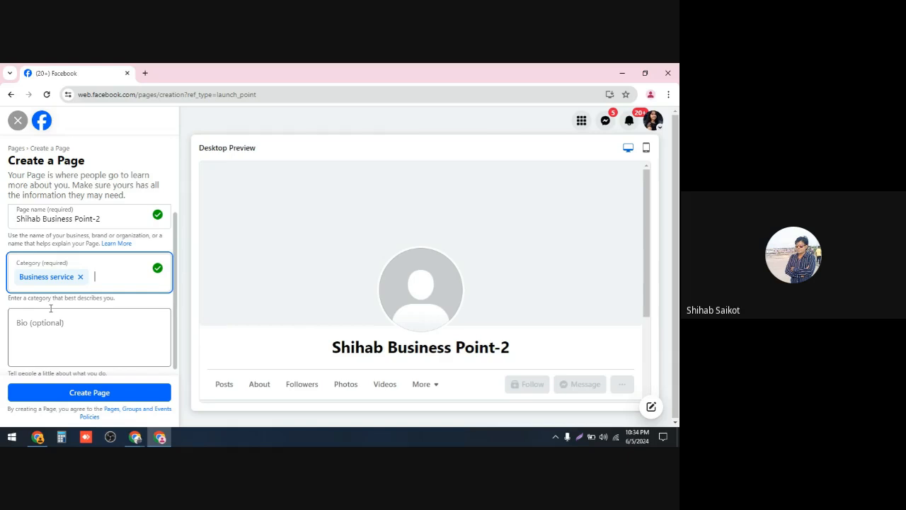
Step: Add Advertising/Marketing and Fashion Model as further Page categories
text(m)
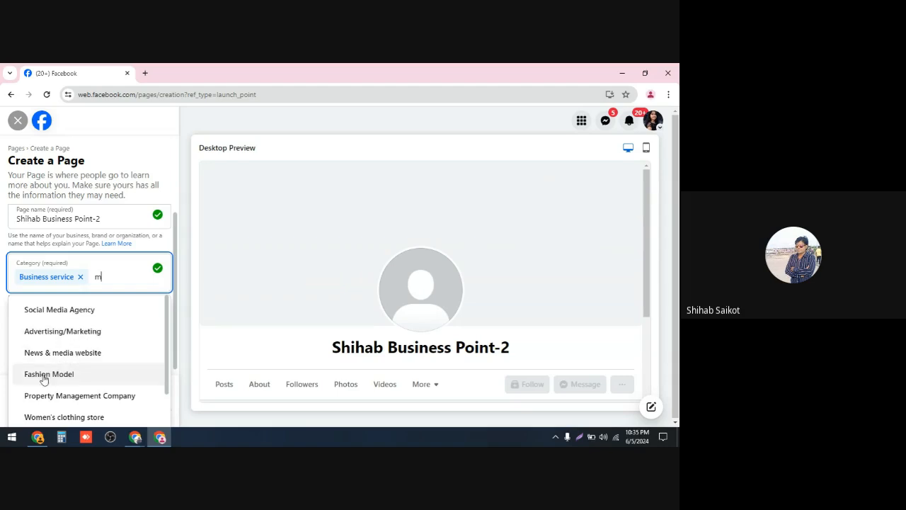
scroll(80, 382, down, 1)
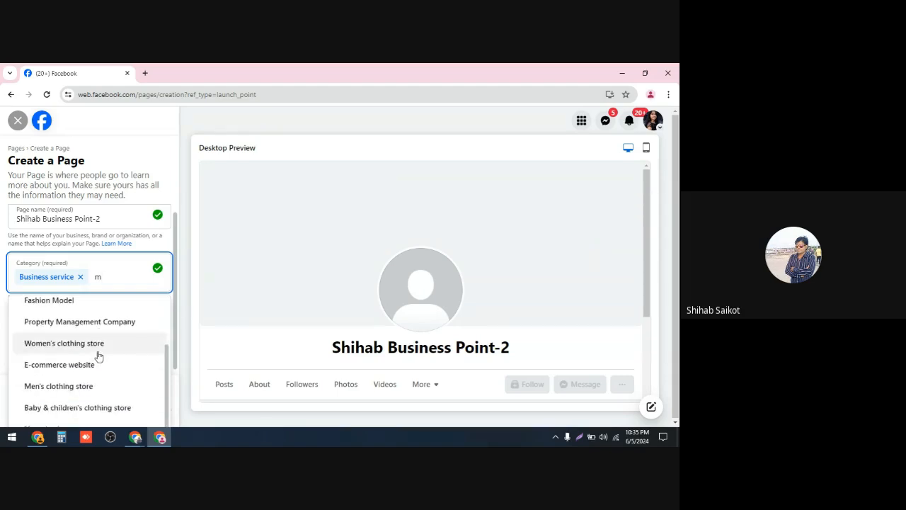
scroll(65, 360, up, 1)
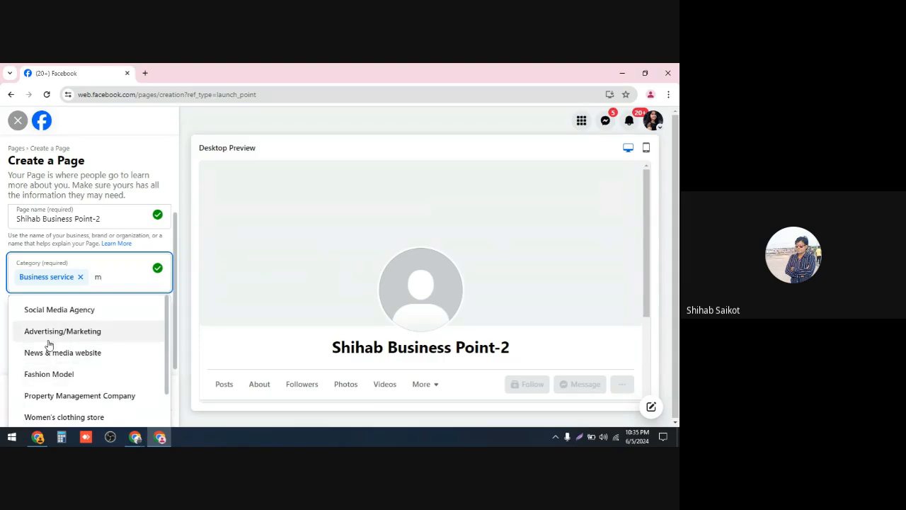
click(85, 331)
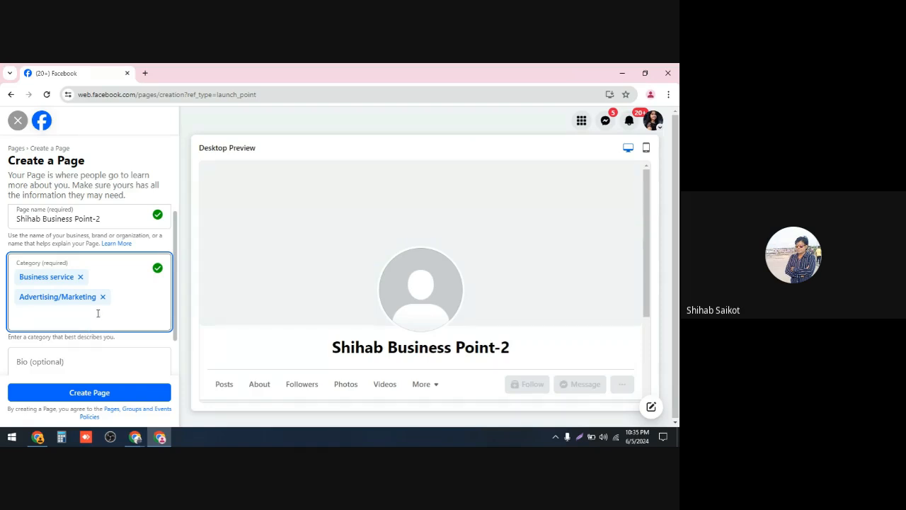
text(m)
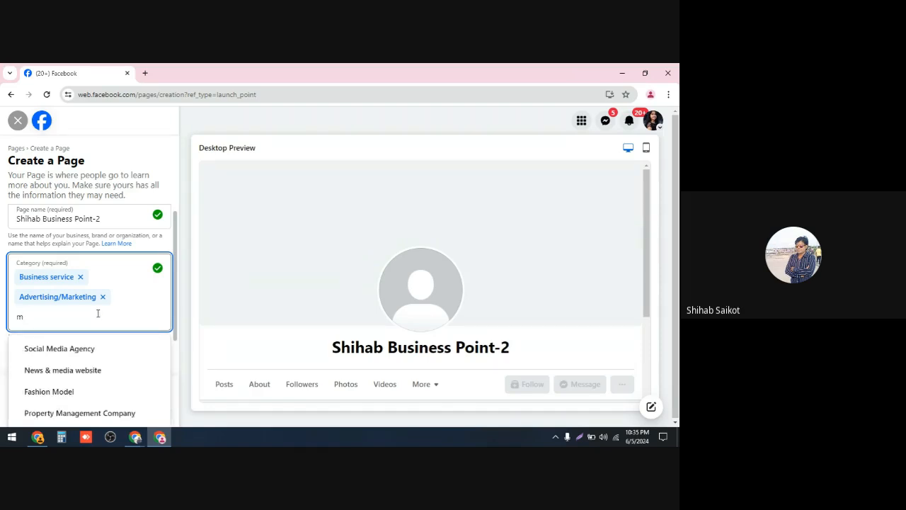
click(51, 402)
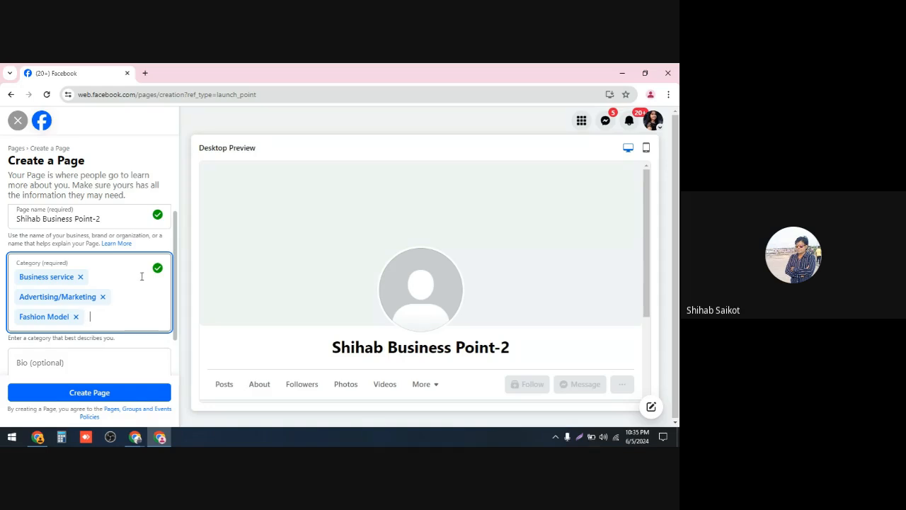
Step: Write the Page bio as "Shihab Business Point 2 is one of the best business catagory in online"
scroll(141, 275, down, 1)
scroll(141, 274, up, 1)
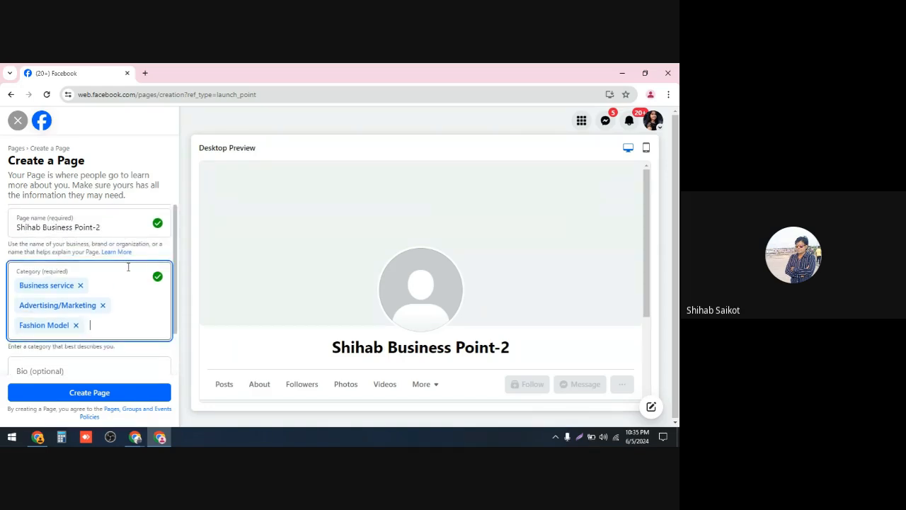
scroll(118, 276, down, 1)
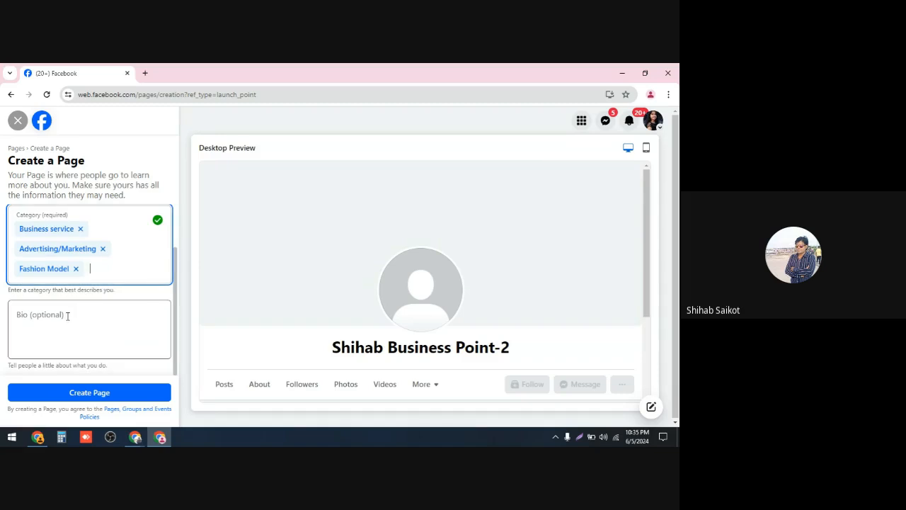
click(67, 316)
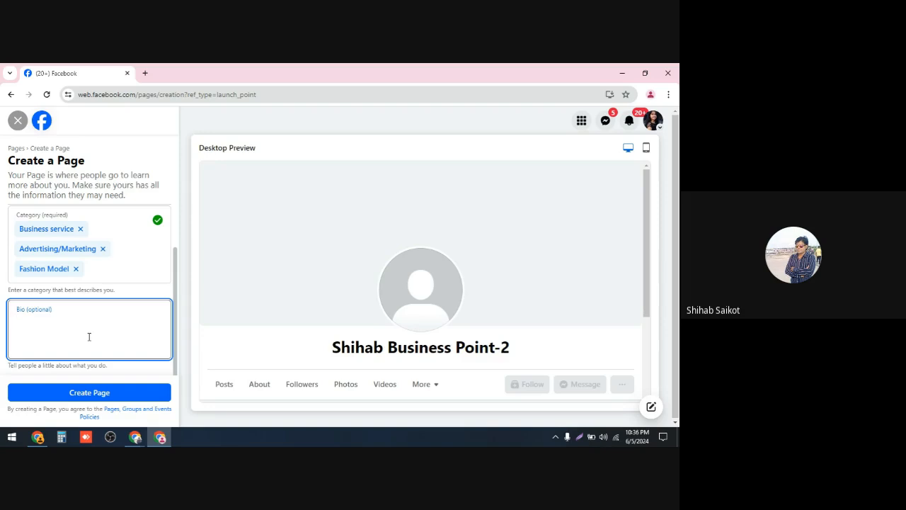
scroll(102, 256, up, 1)
scroll(103, 260, down, 1)
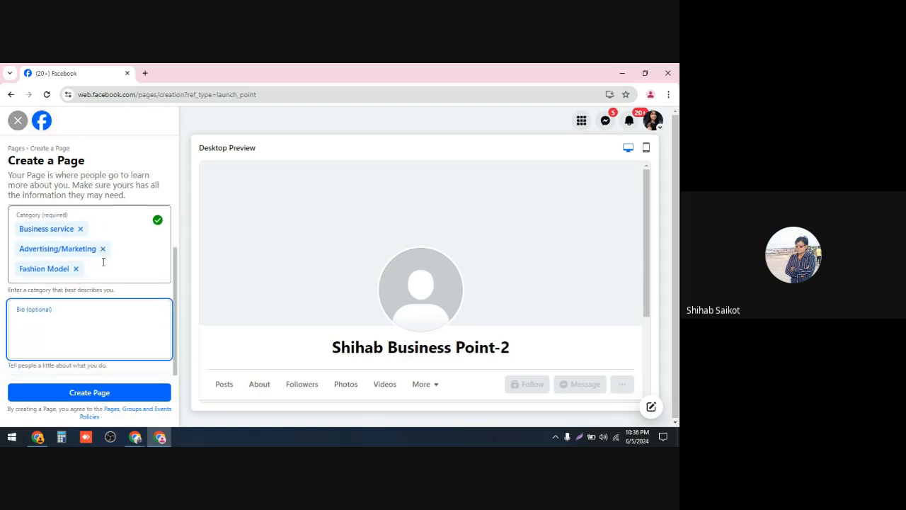
scroll(102, 262, up, 1)
scroll(103, 262, down, 1)
scroll(121, 275, up, 1)
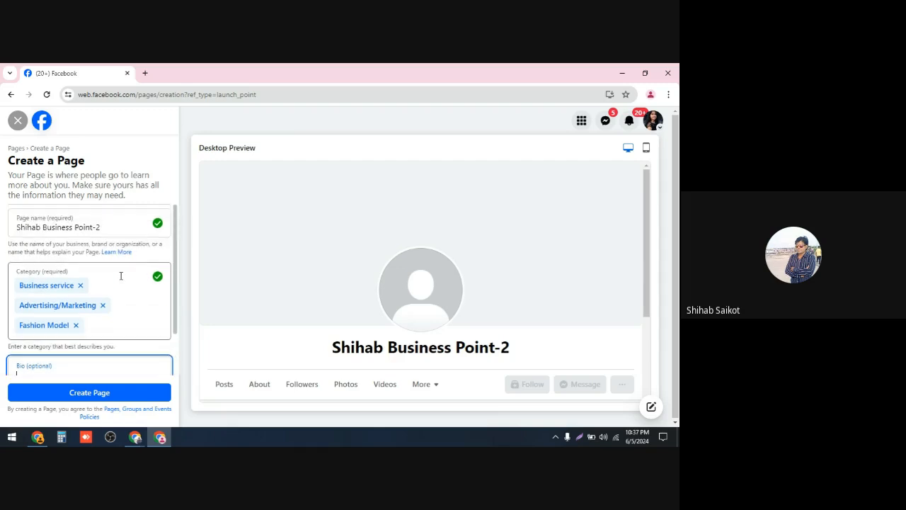
scroll(121, 276, down, 1)
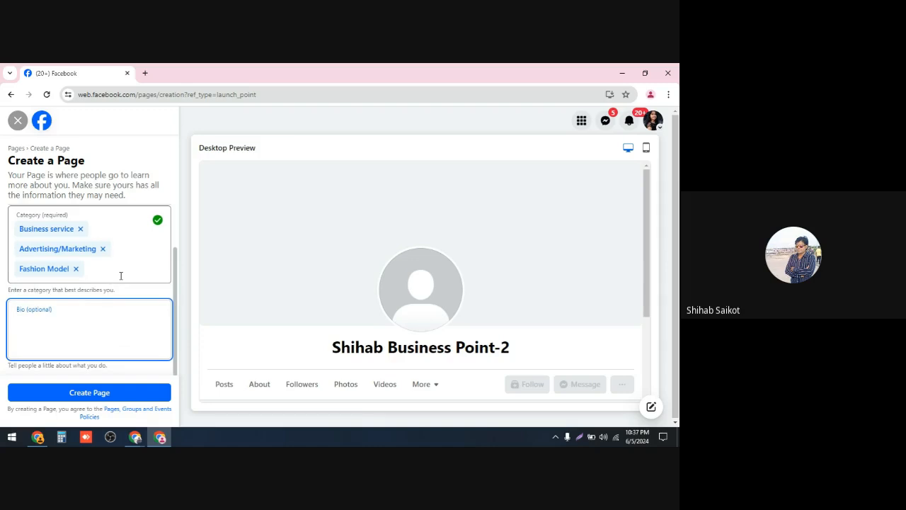
text(Shi)
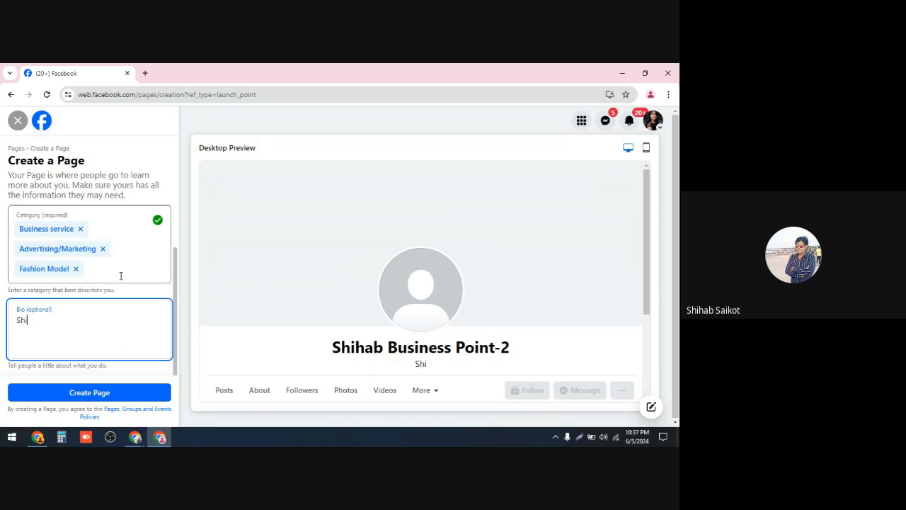
text(hab Business)
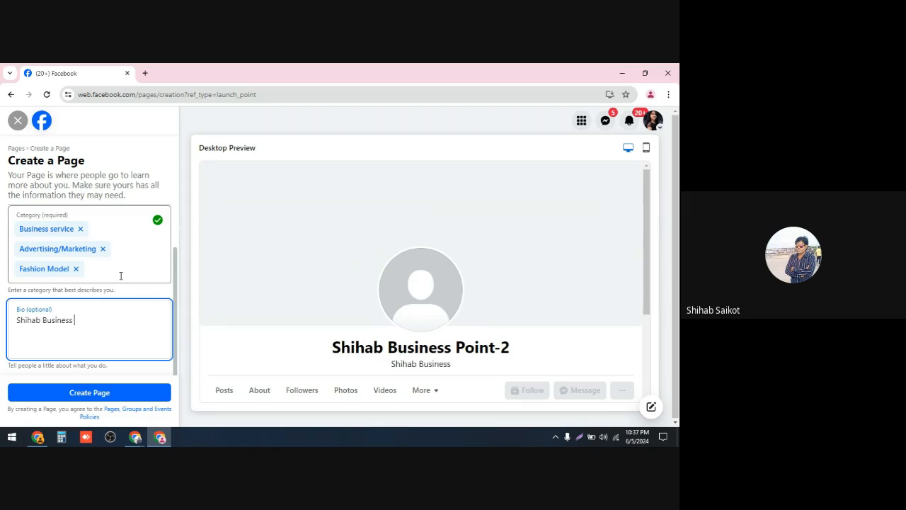
text( Point)
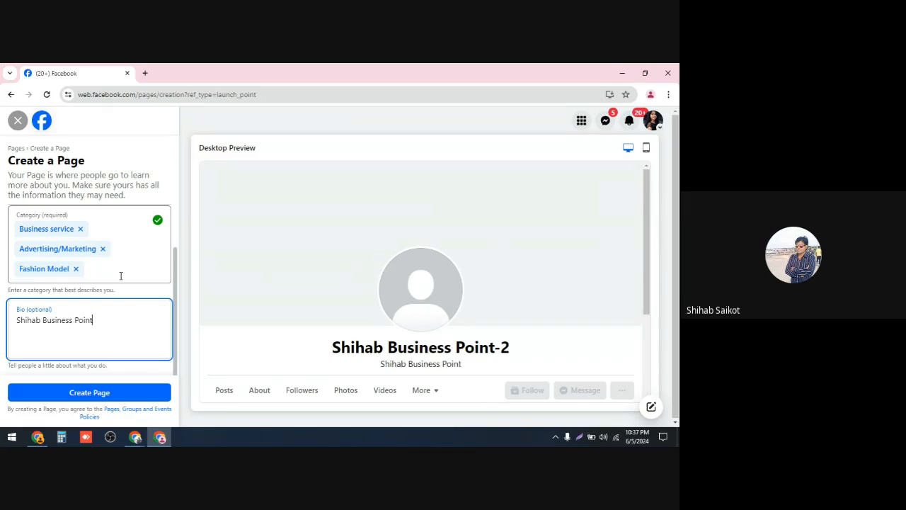
text( 2)
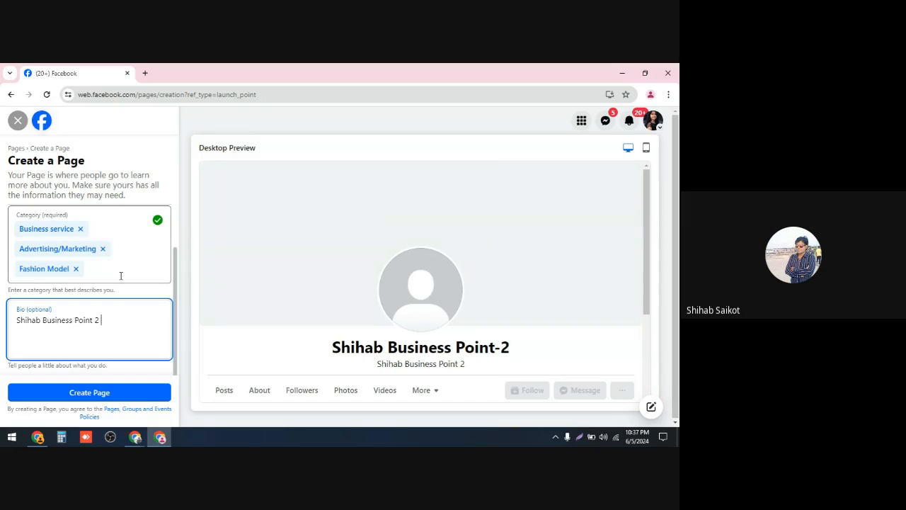
text( is )
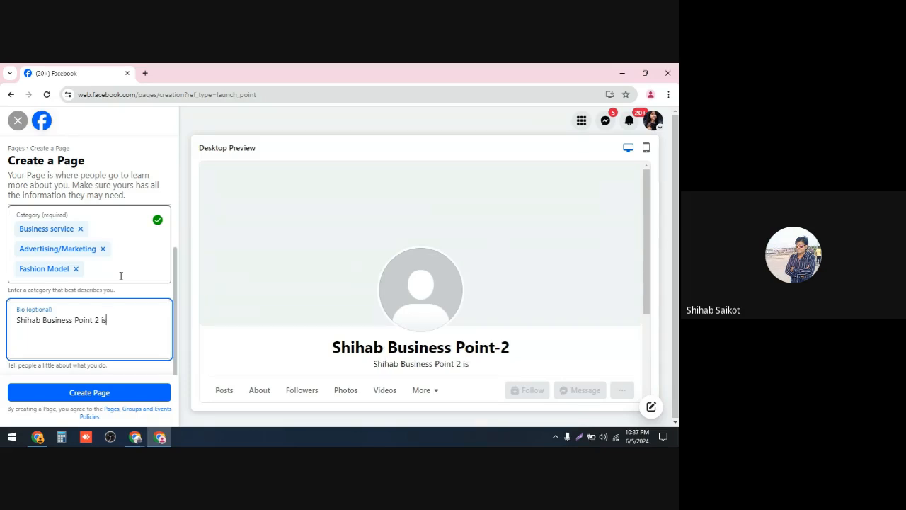
text(on)
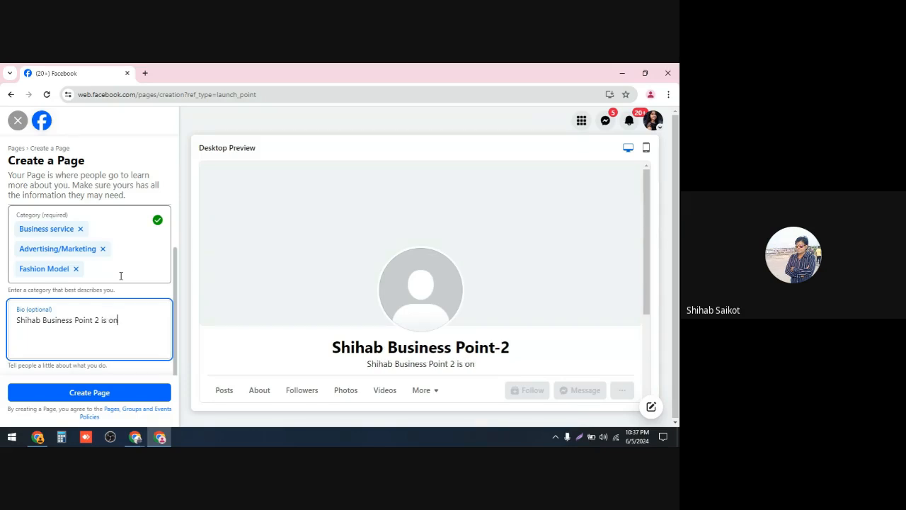
text(e of)
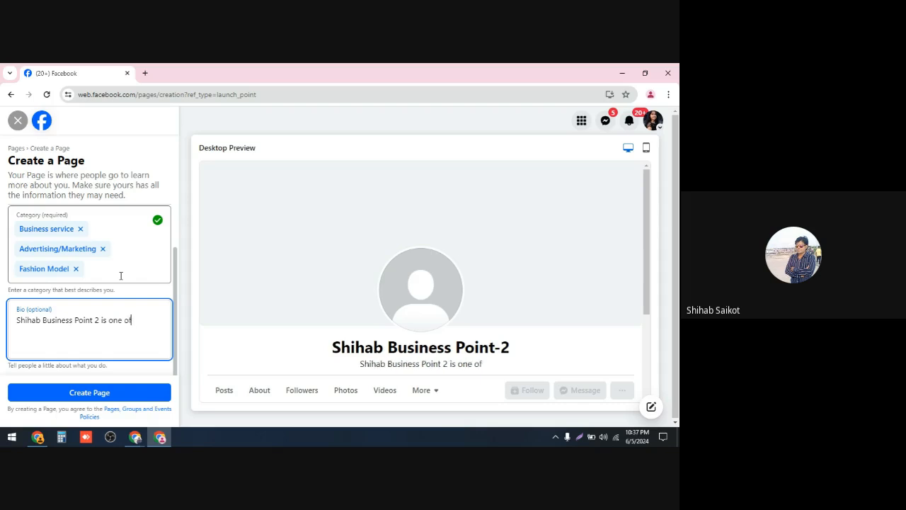
text( the)
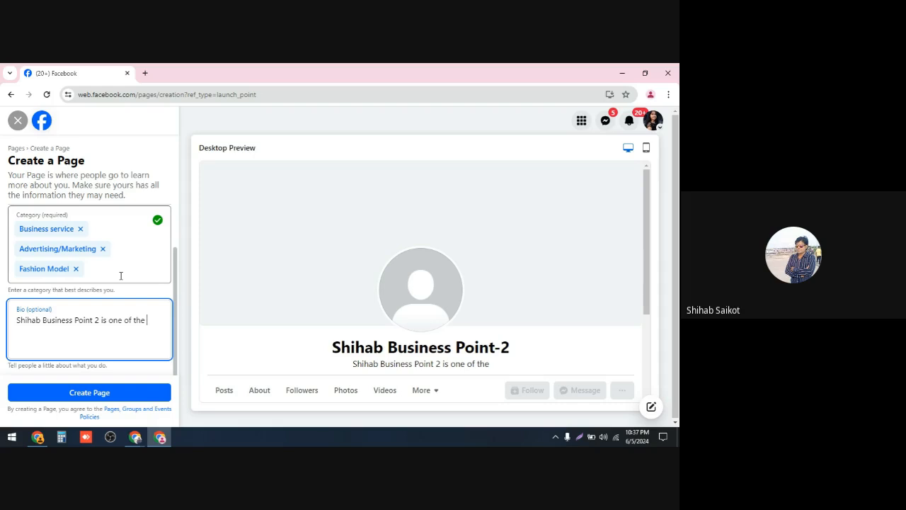
text(bes)
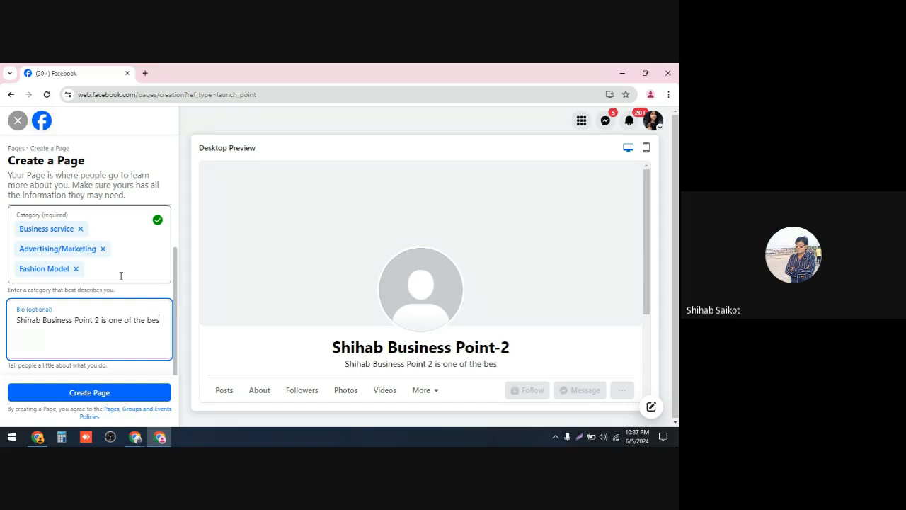
text(t b)
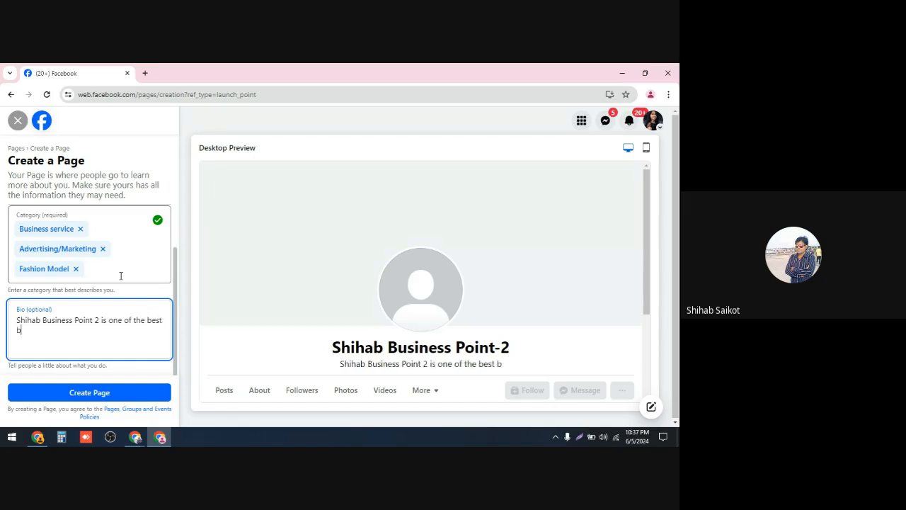
text(us)
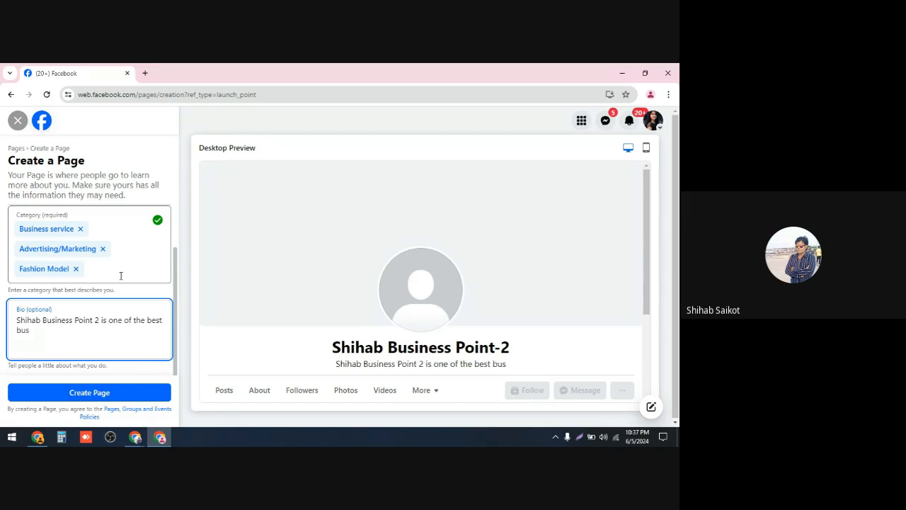
text(ine)
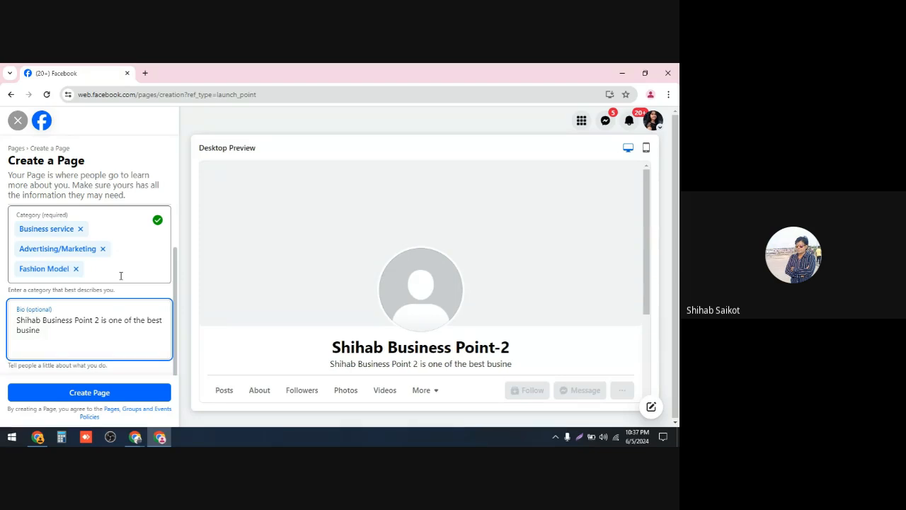
text(ss)
text( c)
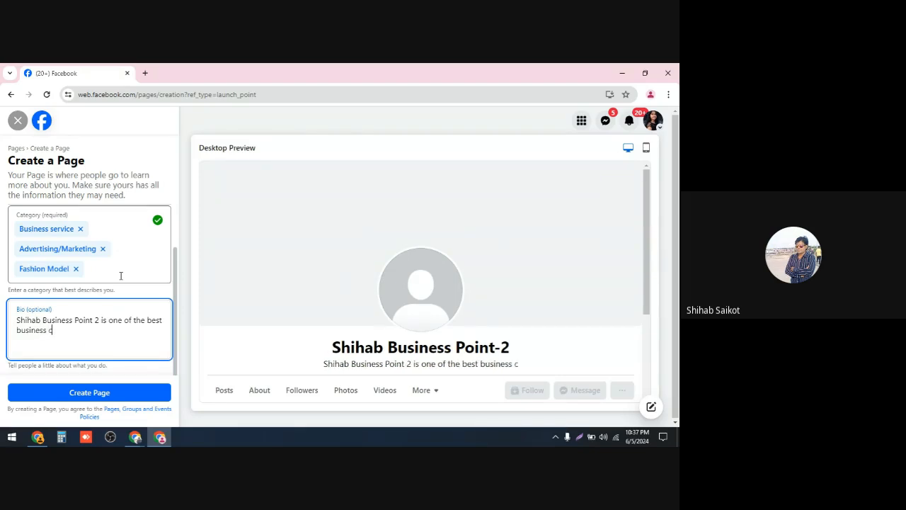
text(ata)
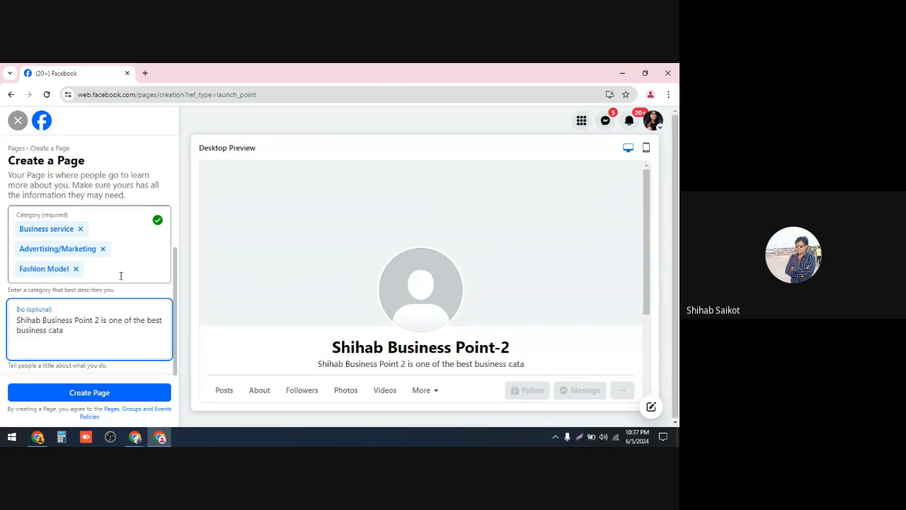
text(go)
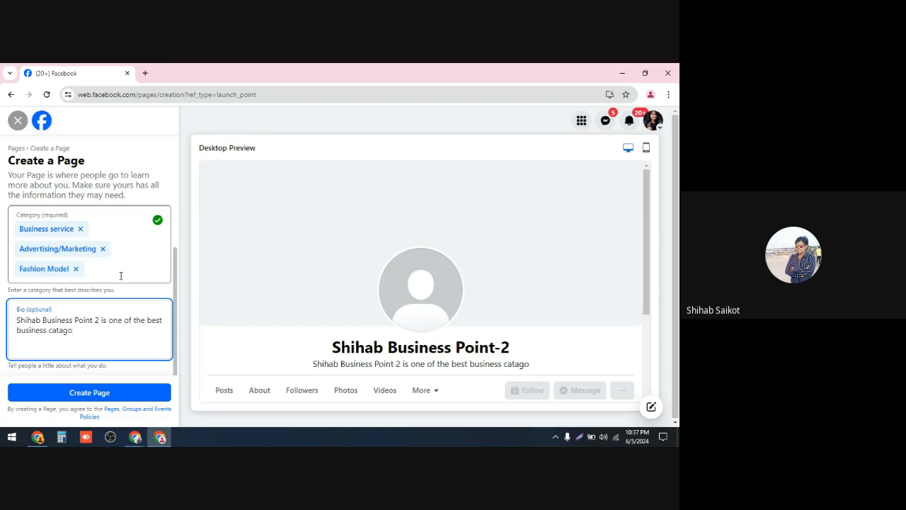
text(ry)
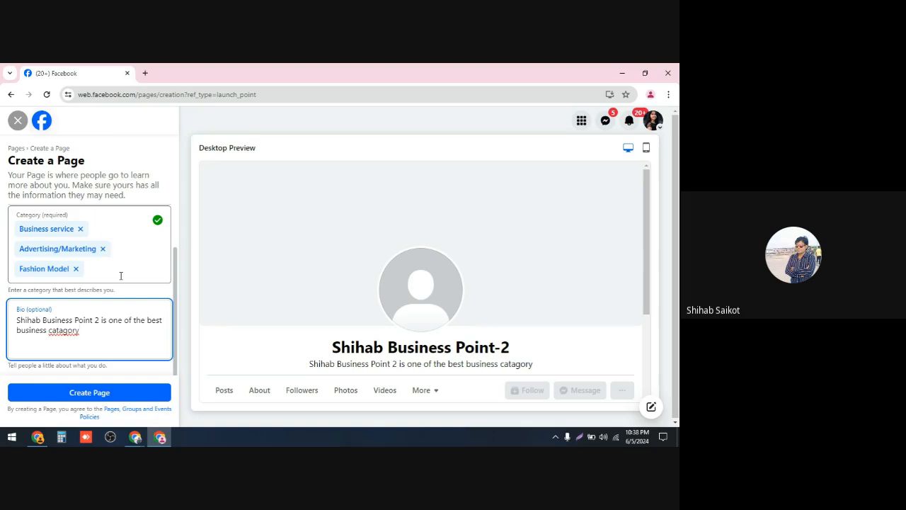
text(in )
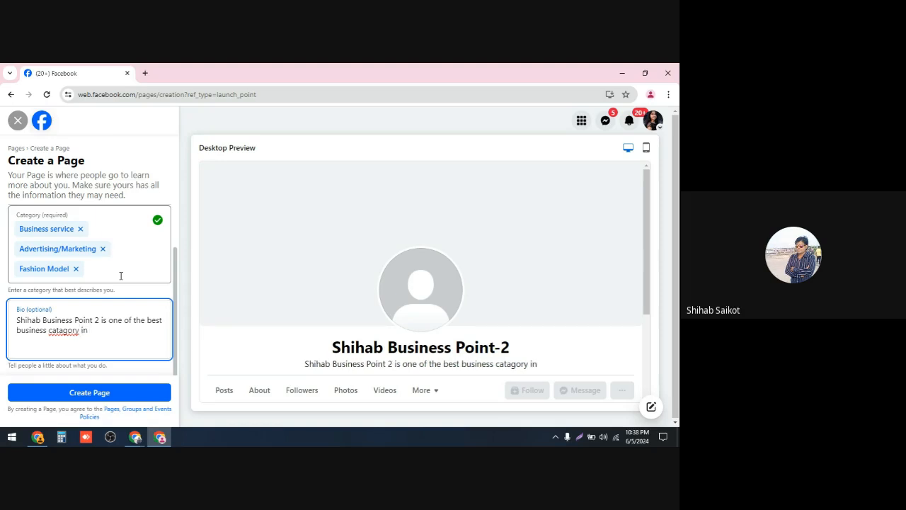
text(on)
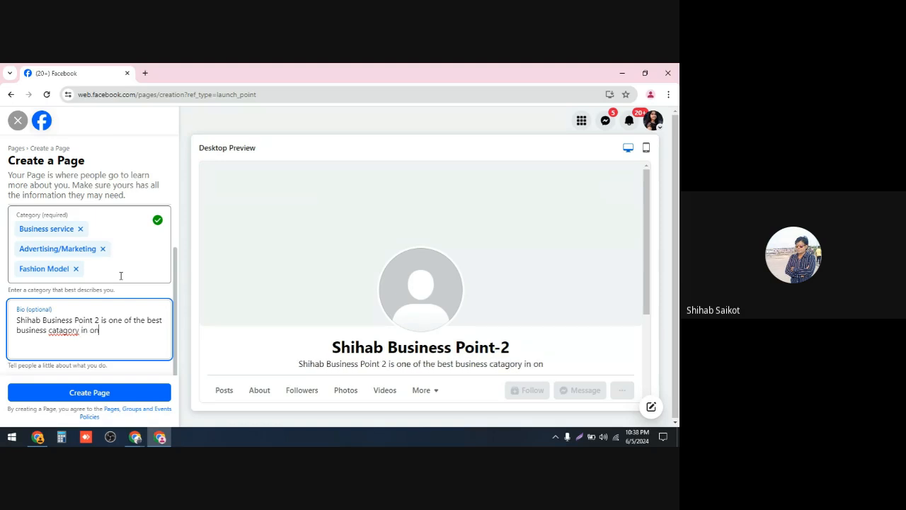
text(li)
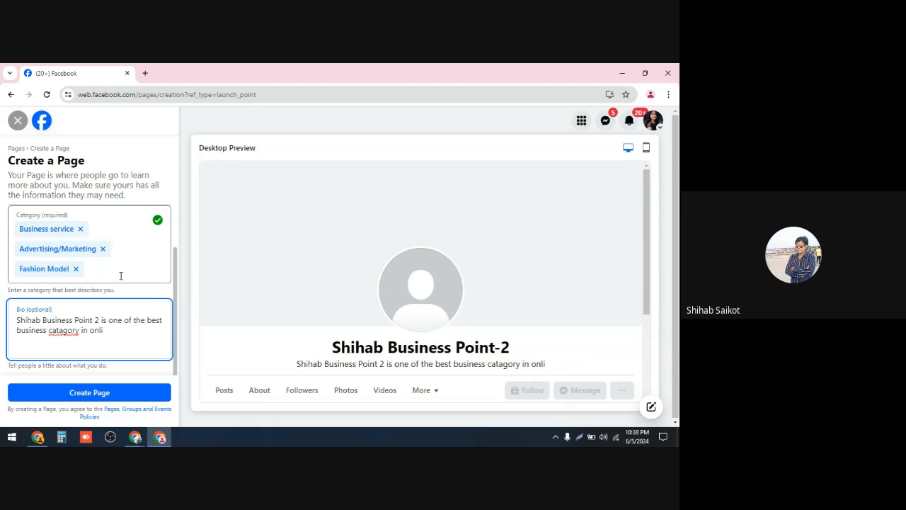
text(ne)
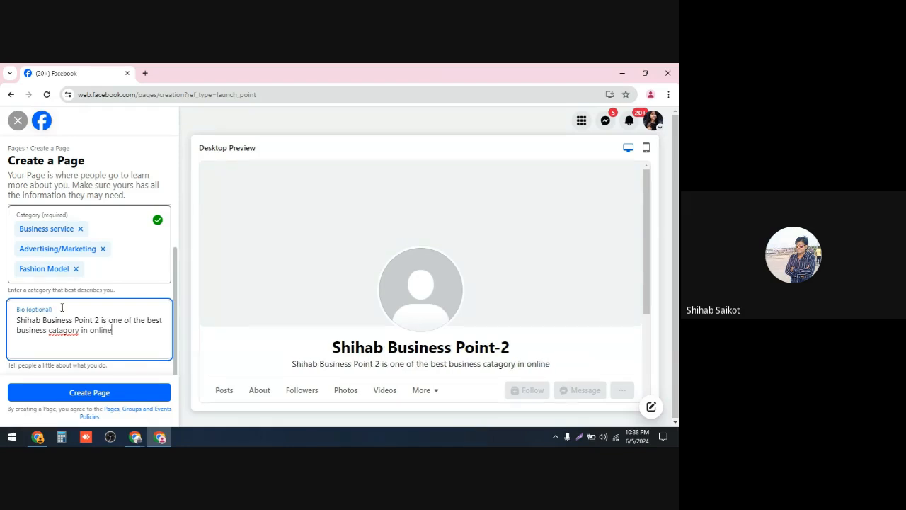
Step: Fix the misspelled "catagory" to "category" and finish the bio by appending " Marketing."
right_click(58, 330)
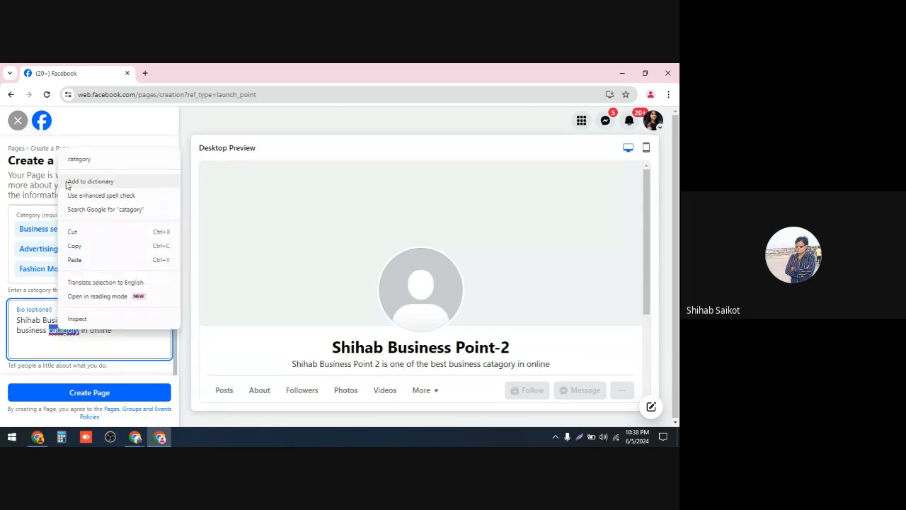
click(75, 160)
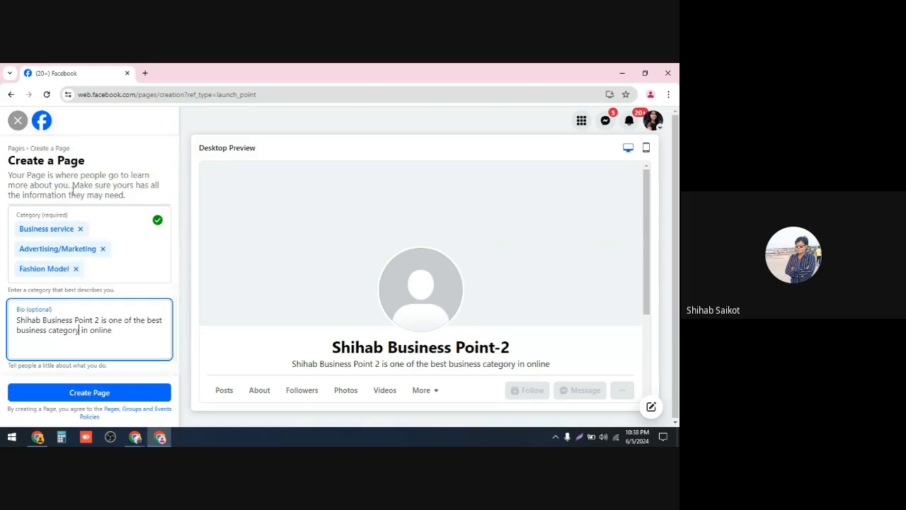
click(118, 330)
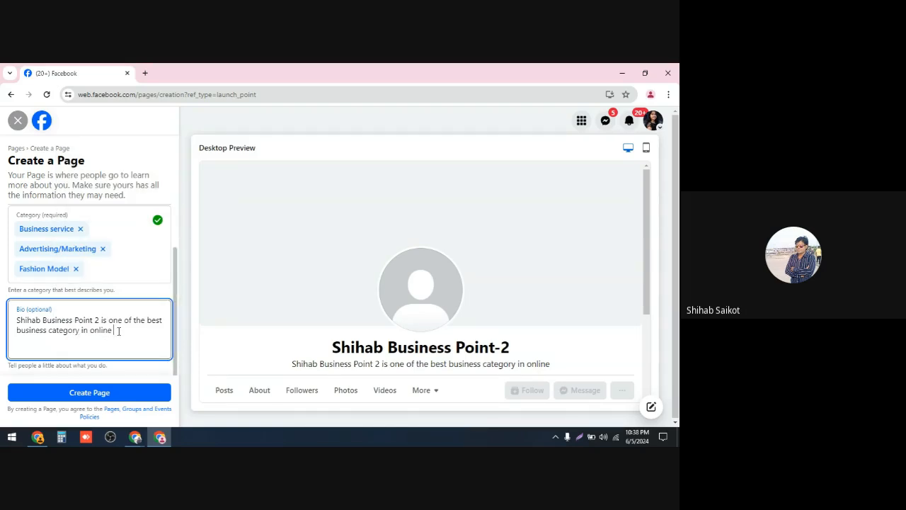
text(Ma)
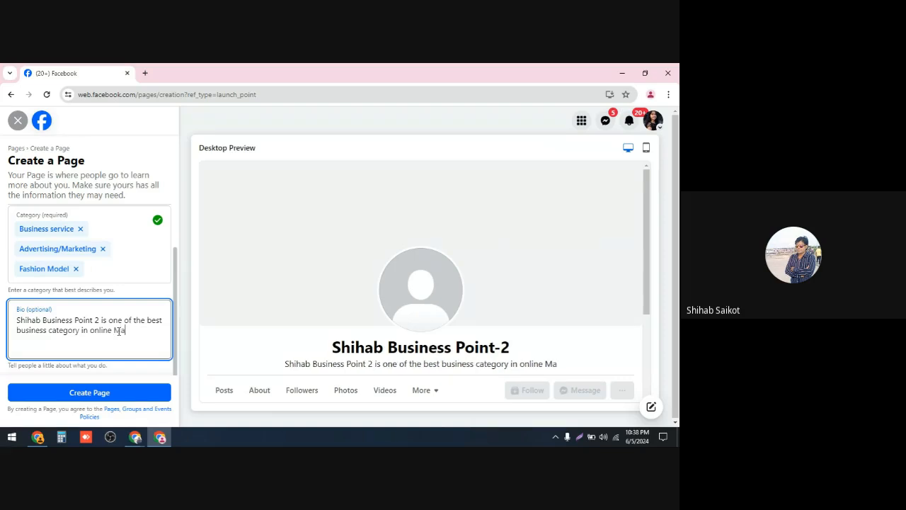
text(rk)
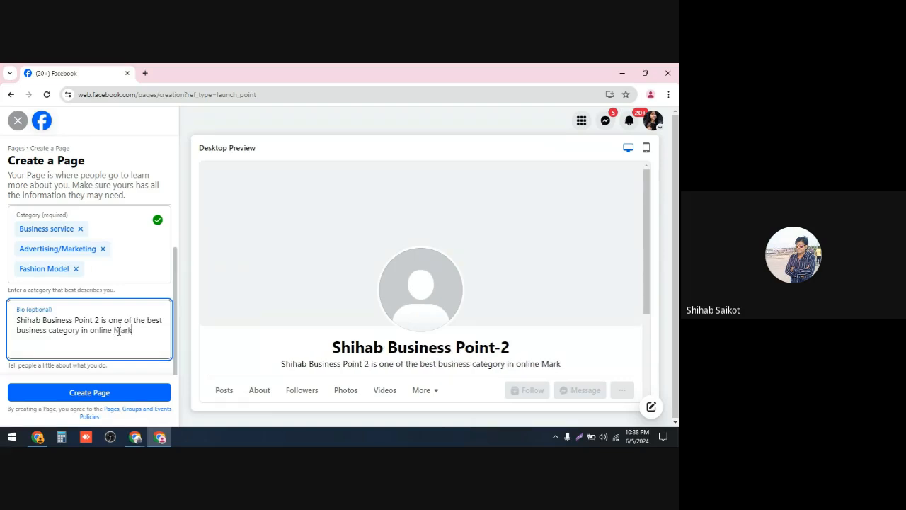
text(eti)
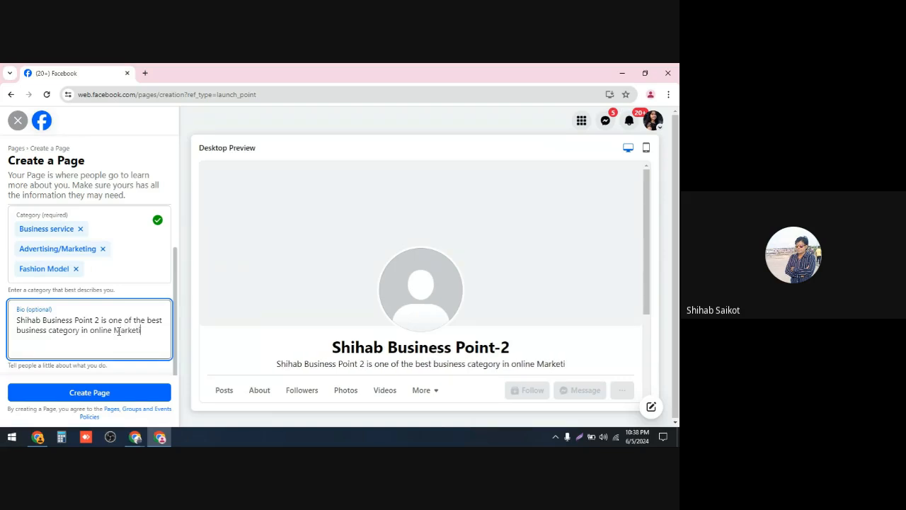
text(ng)
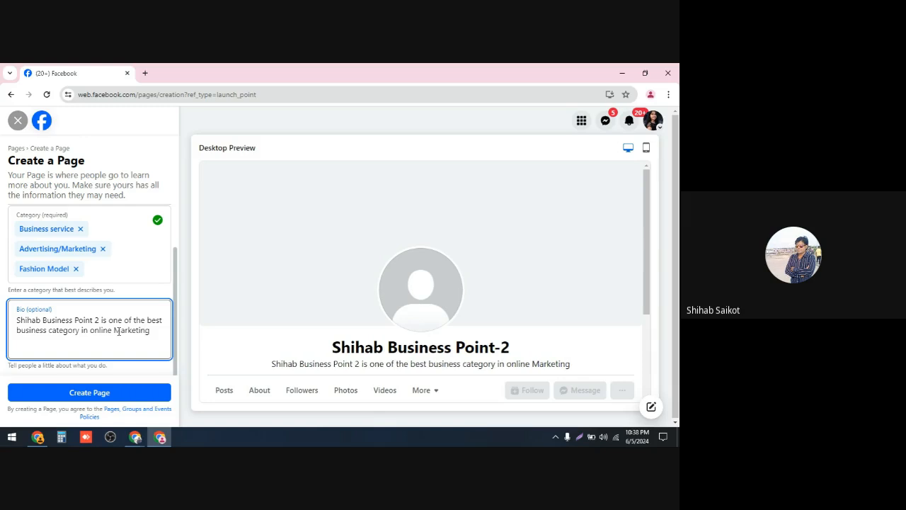
text(.)
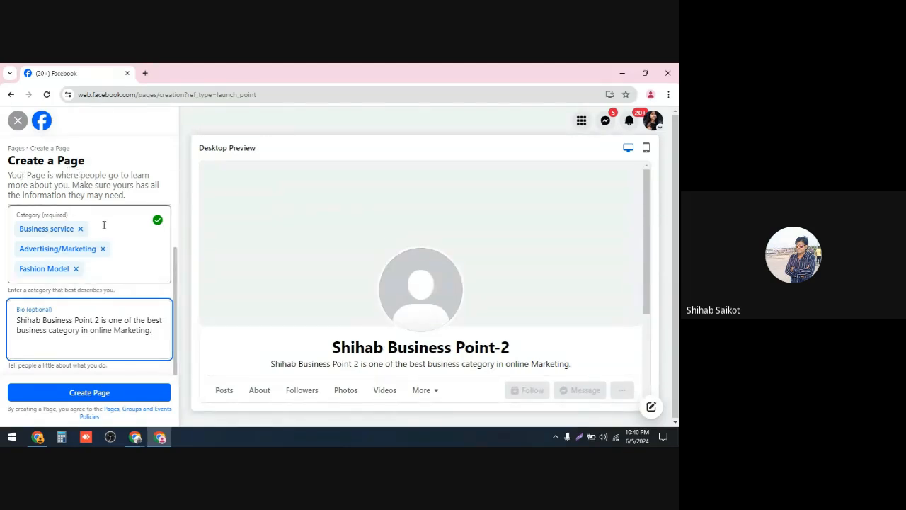
scroll(109, 234, up, 2)
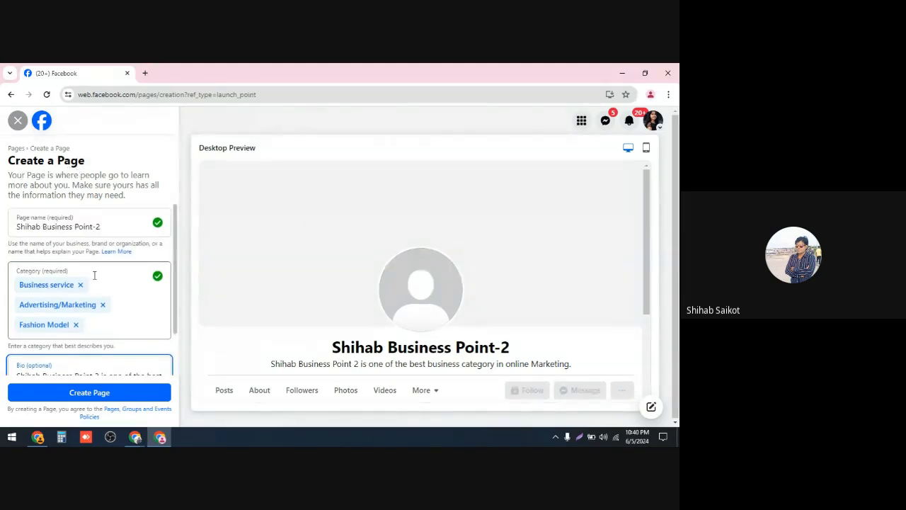
scroll(67, 256, down, 2)
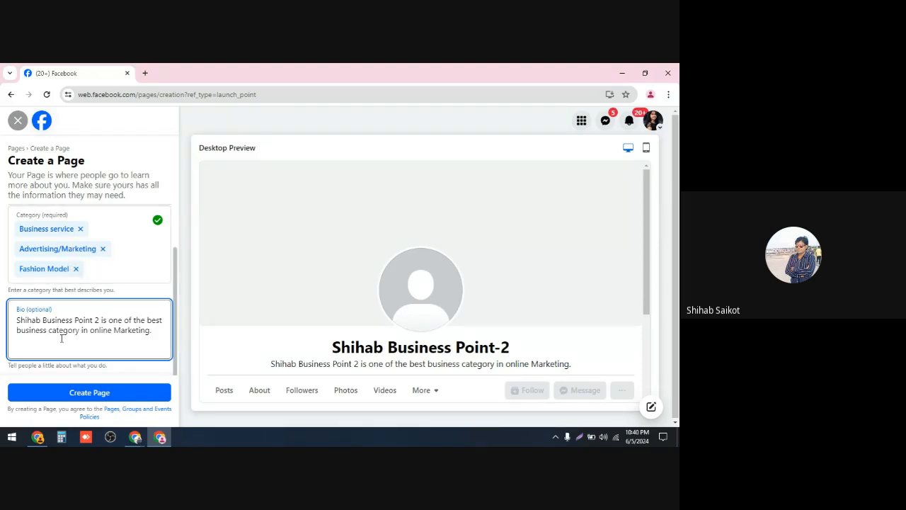
Step: Create the Page and review the contact, location and hours fields of the setup form
click(94, 398)
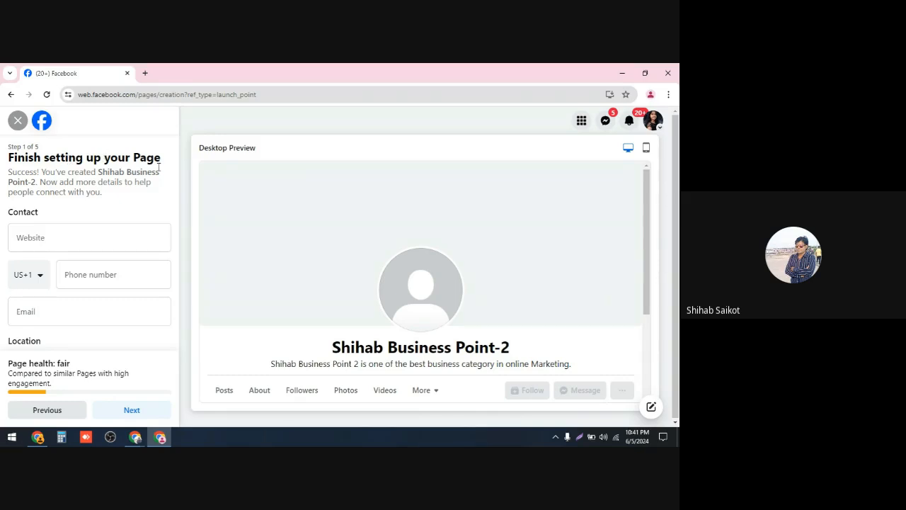
scroll(121, 212, down, 1)
scroll(121, 239, down, 3)
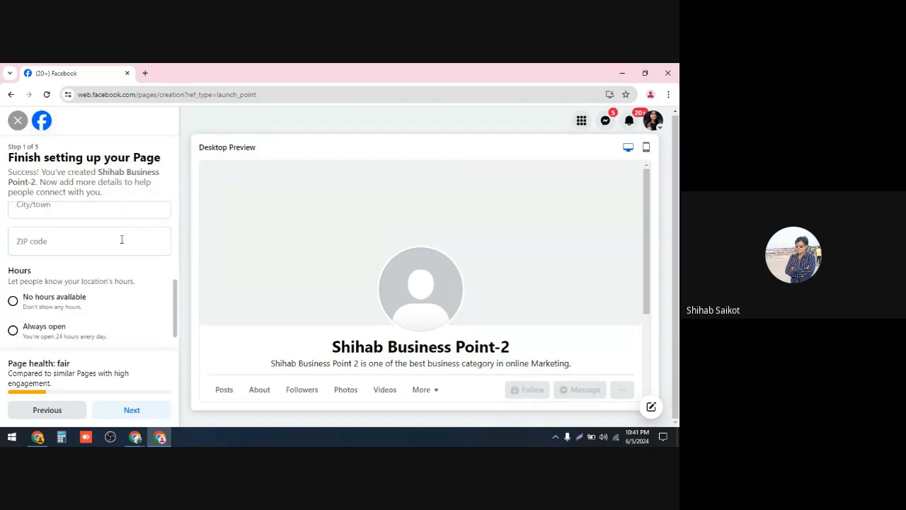
scroll(121, 239, up, 1)
scroll(121, 239, down, 1)
scroll(121, 239, up, 4)
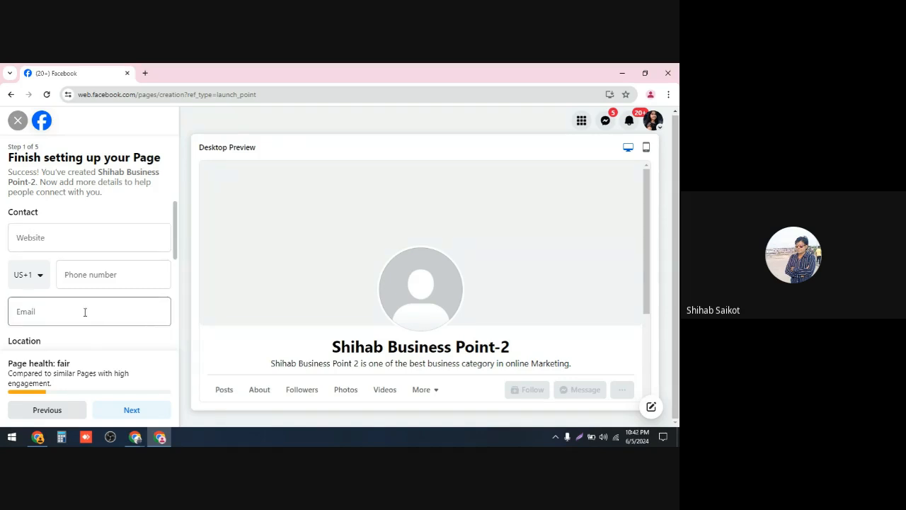
scroll(90, 325, down, 3)
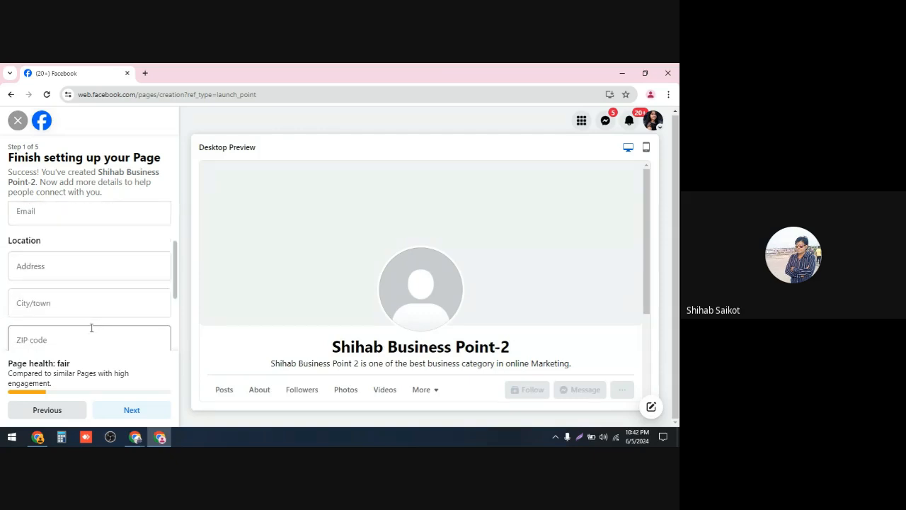
scroll(91, 329, down, 1)
scroll(94, 322, up, 4)
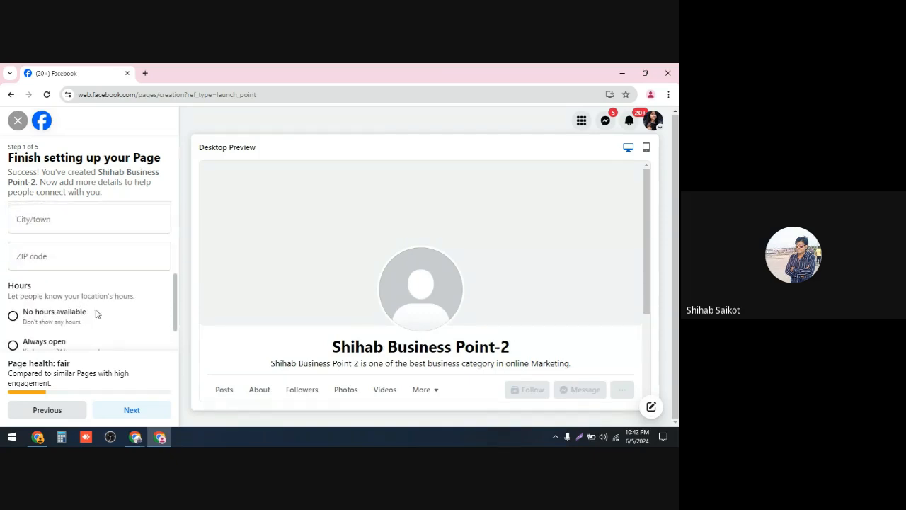
scroll(96, 312, up, 1)
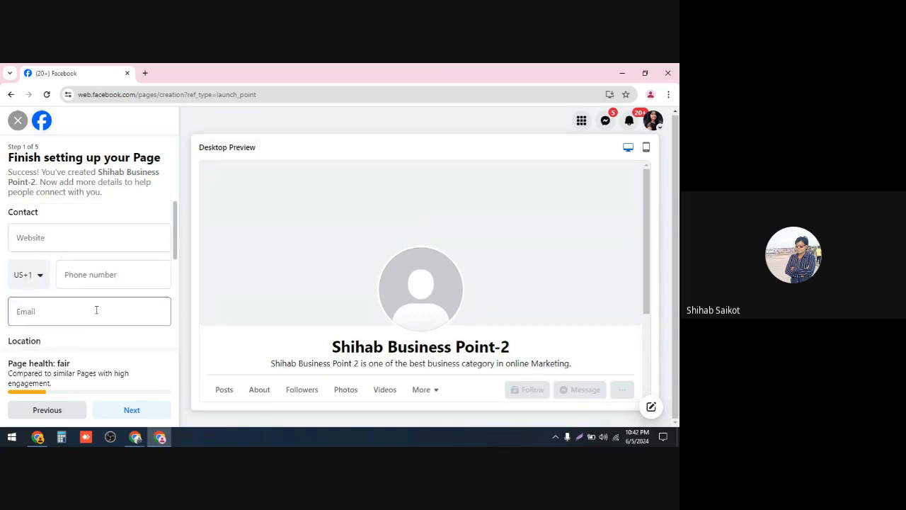
Step: Enter shihab.com as the Page's website
click(43, 235)
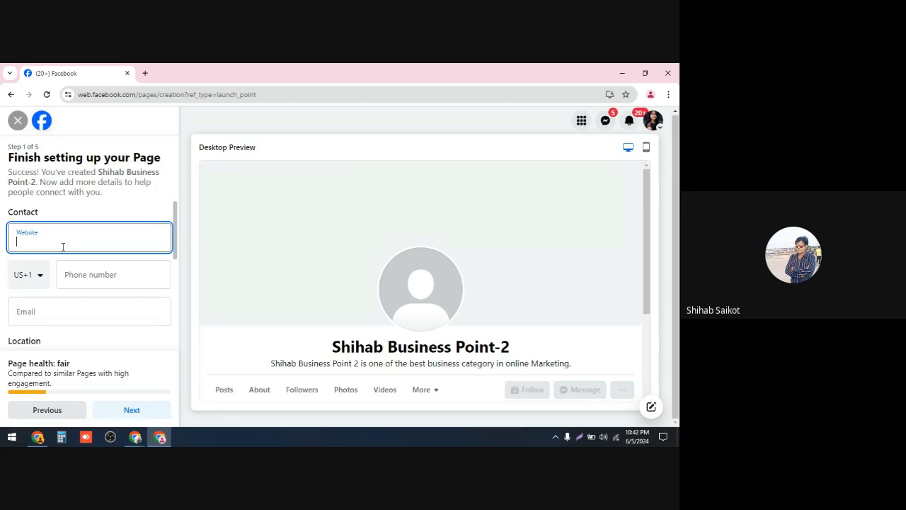
text(S)
key(BackSpace)
text(shihab)
key(BackSpace)
text(b)
key(BackSpace)
text(b)
key(BackSpace)
text(B.C)
key(BackSpace)
key(BackSpace)
key(BackSpace)
text(b.com)
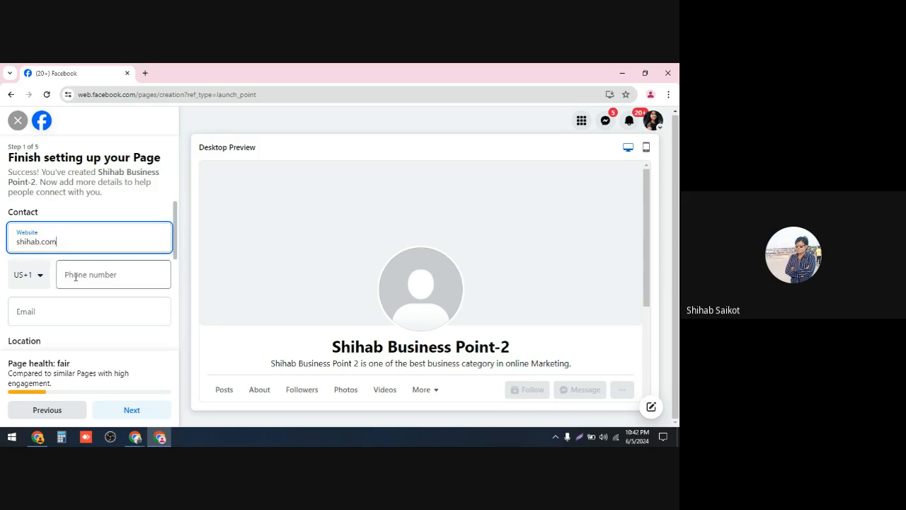
Step: Set the phone country code to Bangladesh BD+880 and enter the contact phone number
click(75, 276)
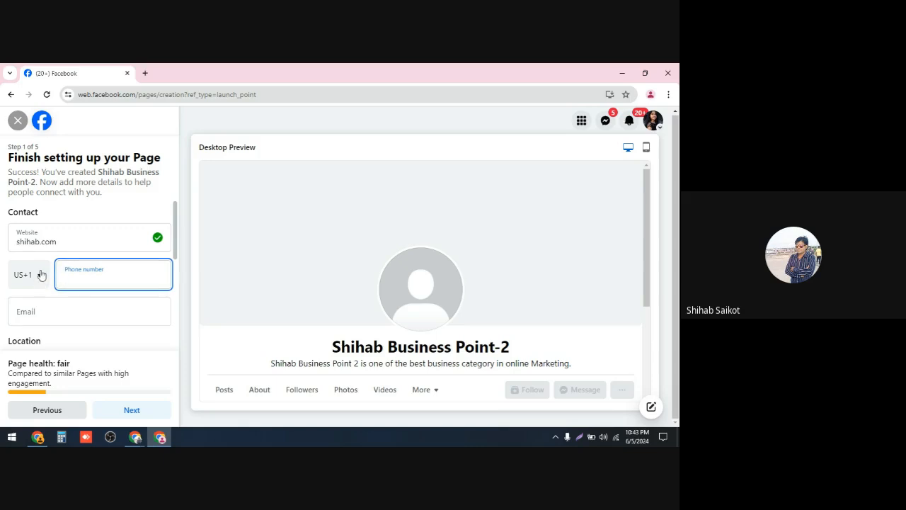
click(40, 281)
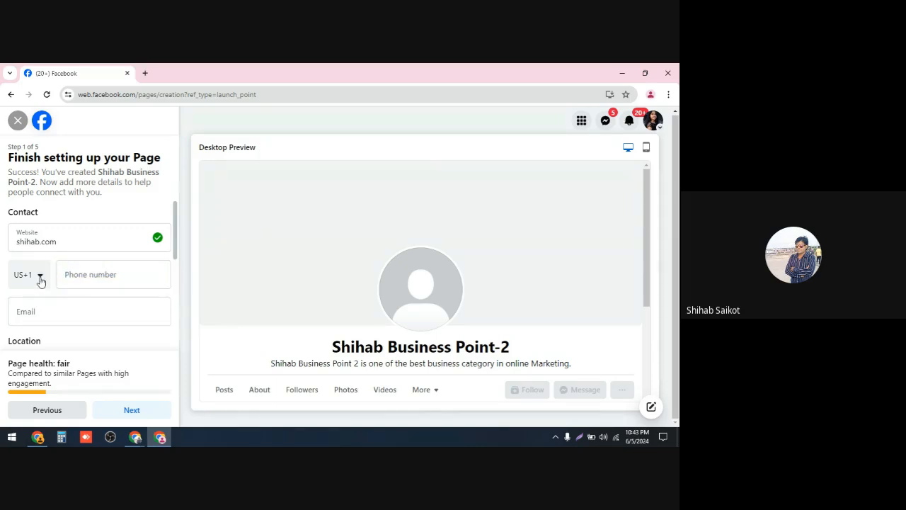
scroll(50, 349, down, 2)
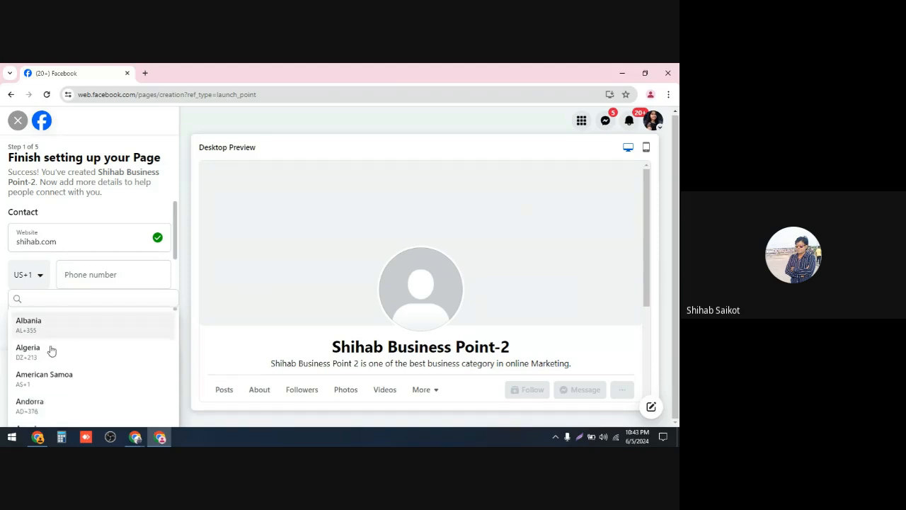
scroll(51, 349, down, 3)
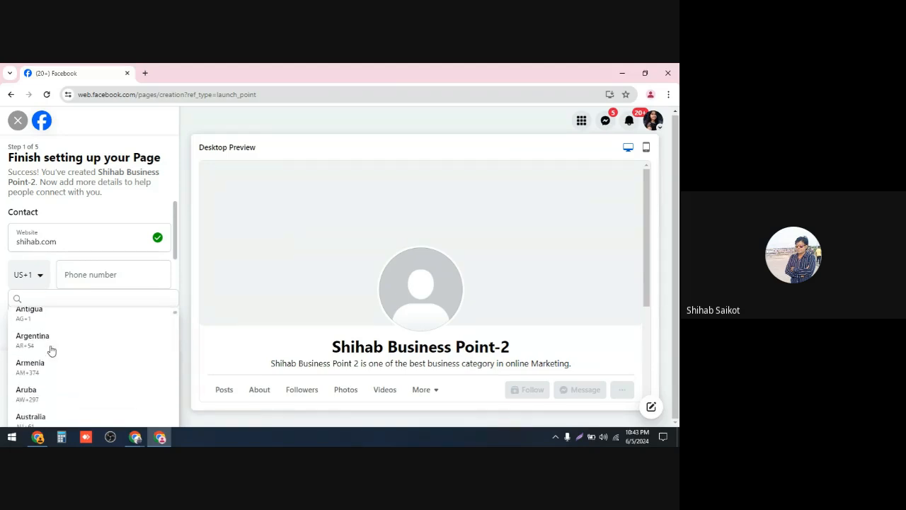
scroll(51, 350, down, 1)
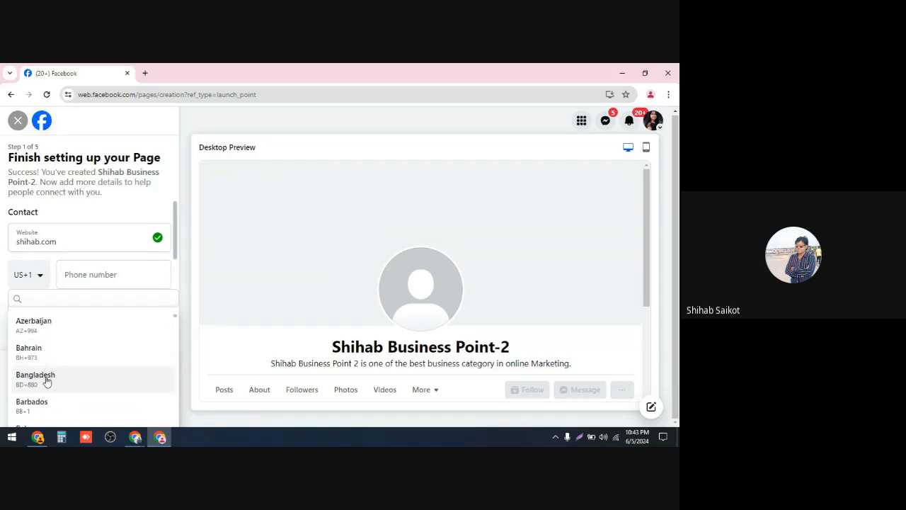
click(46, 375)
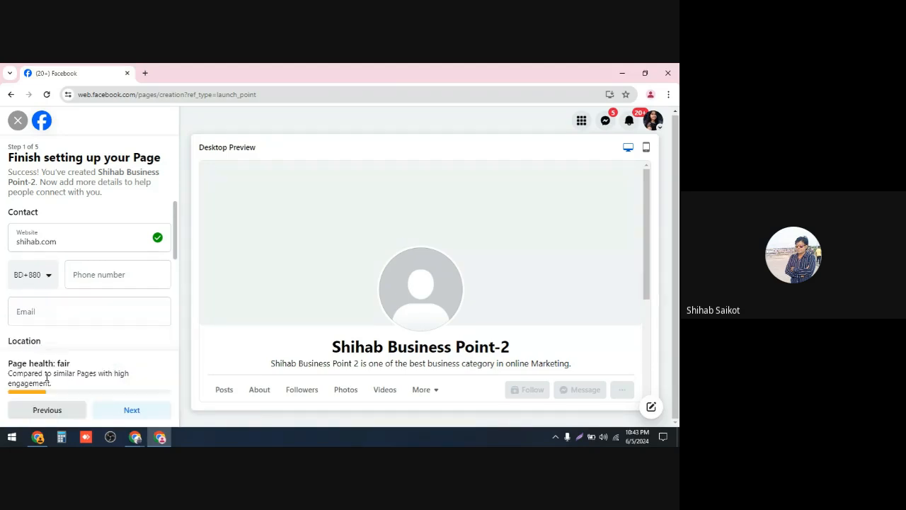
click(91, 275)
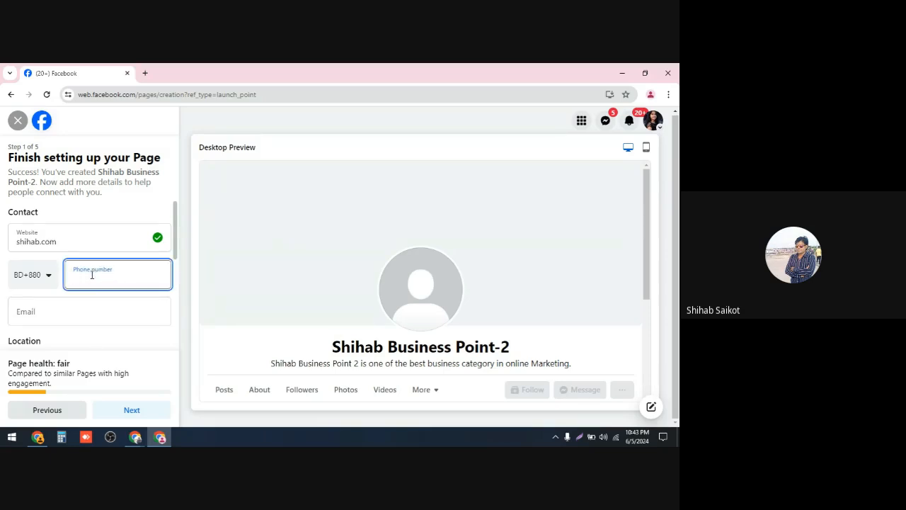
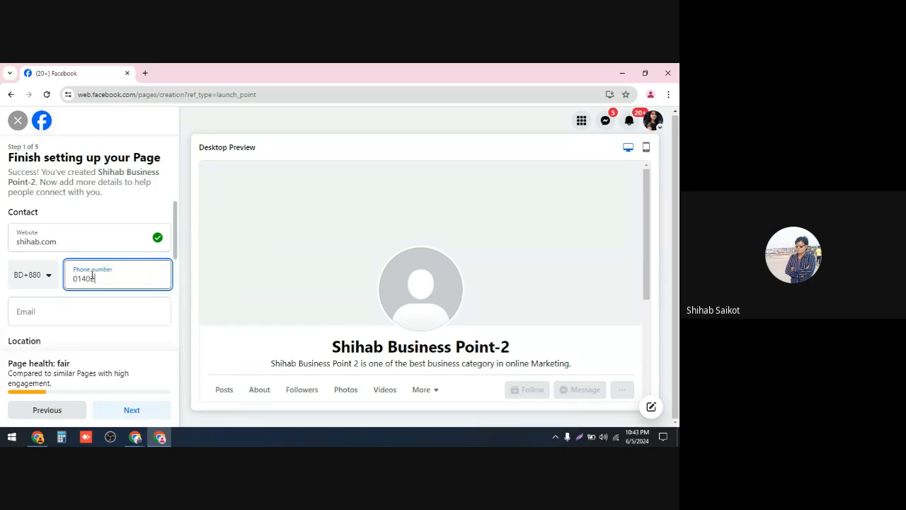
Step: Fill in the contact e-mail address for the Page
click(64, 306)
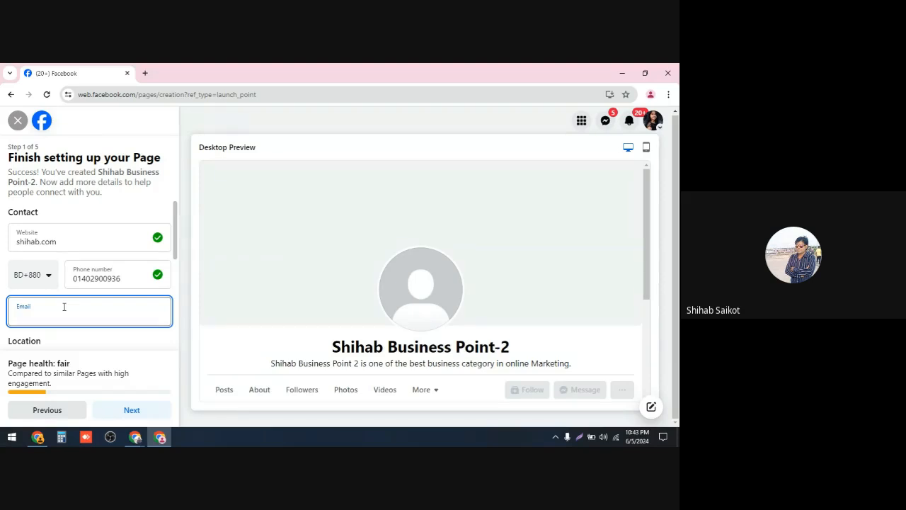
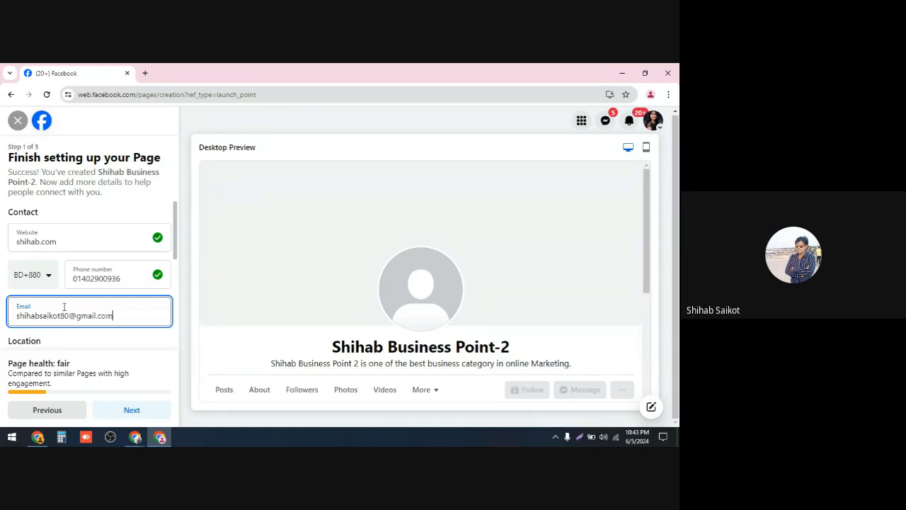
Step: Enter the business street address in the Location address field
click(99, 343)
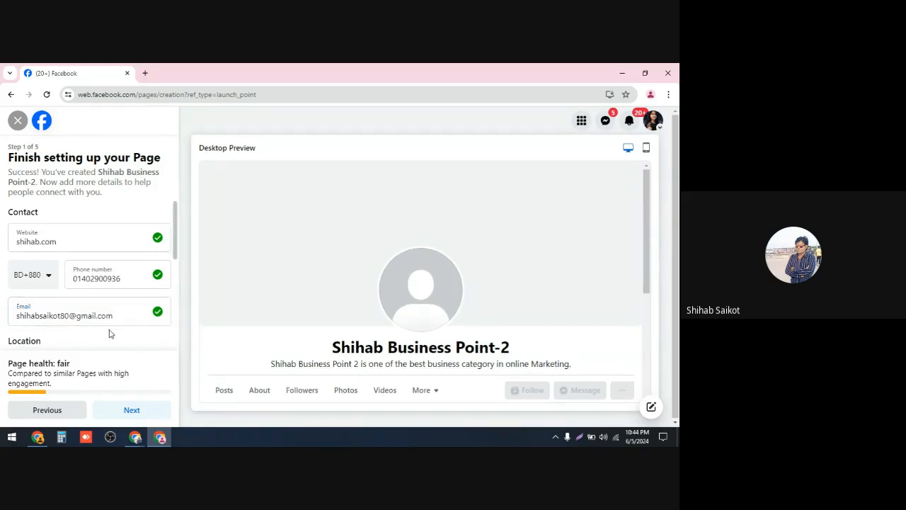
scroll(109, 333, down, 3)
scroll(109, 329, up, 1)
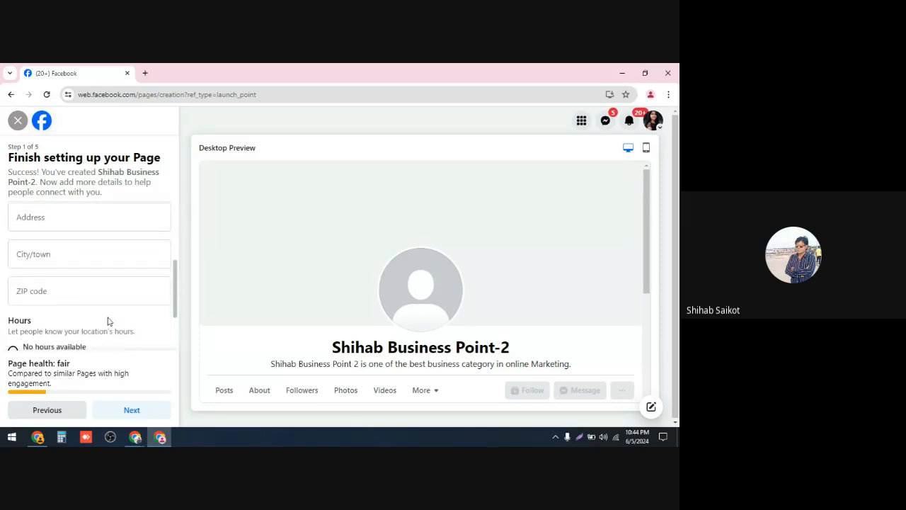
scroll(108, 316, up, 2)
scroll(107, 315, up, 1)
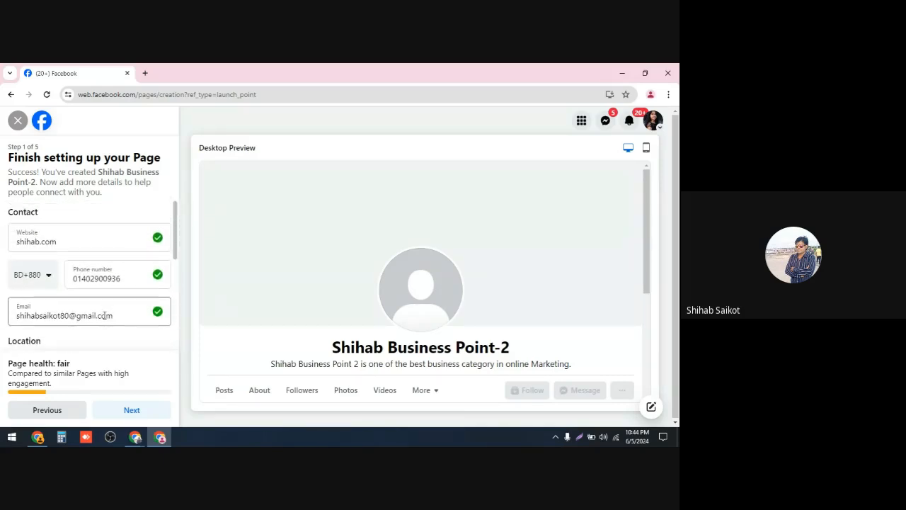
scroll(105, 316, down, 1)
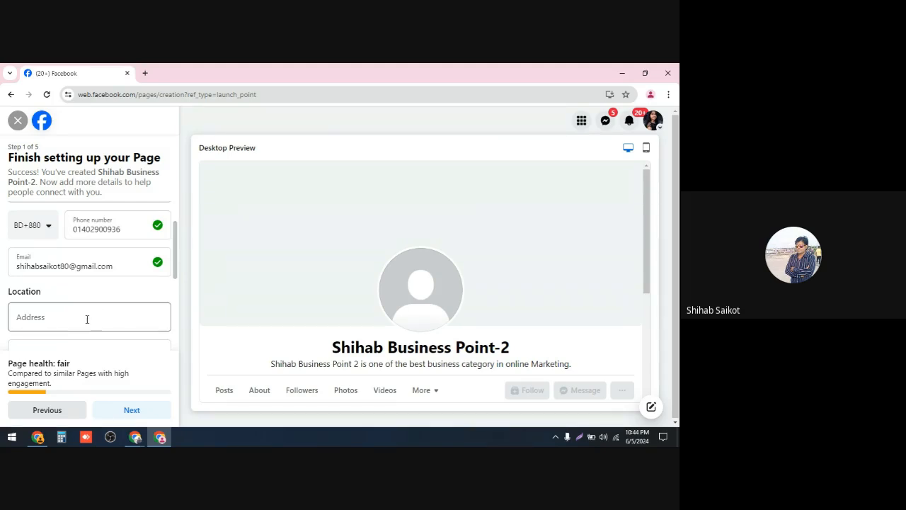
click(70, 317)
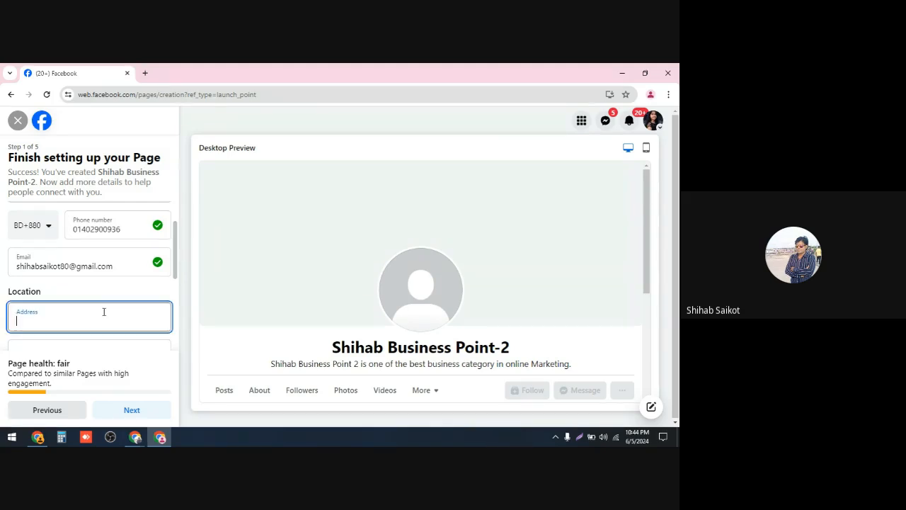
scroll(103, 309, down, 1)
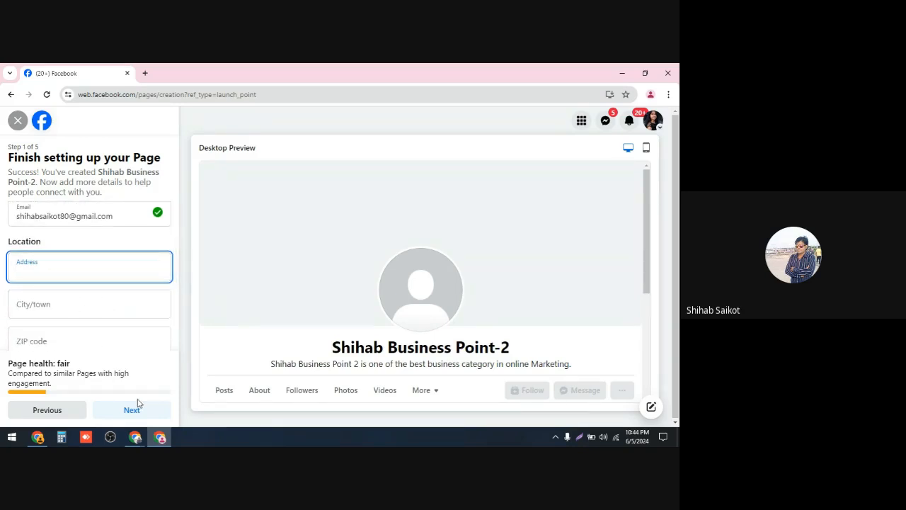
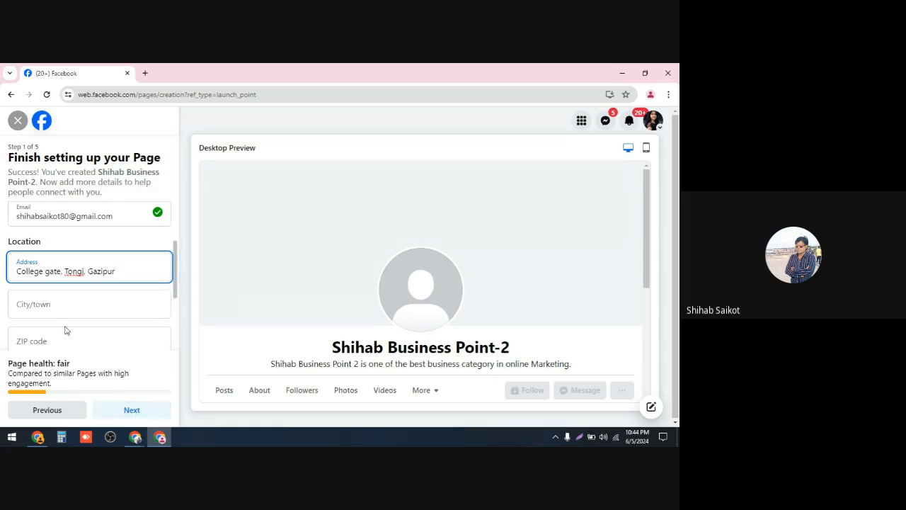
Step: Set the city/town to Gazipur, Dhaka, Bangladesh from the suggestions and move into the ZIP code field
click(64, 304)
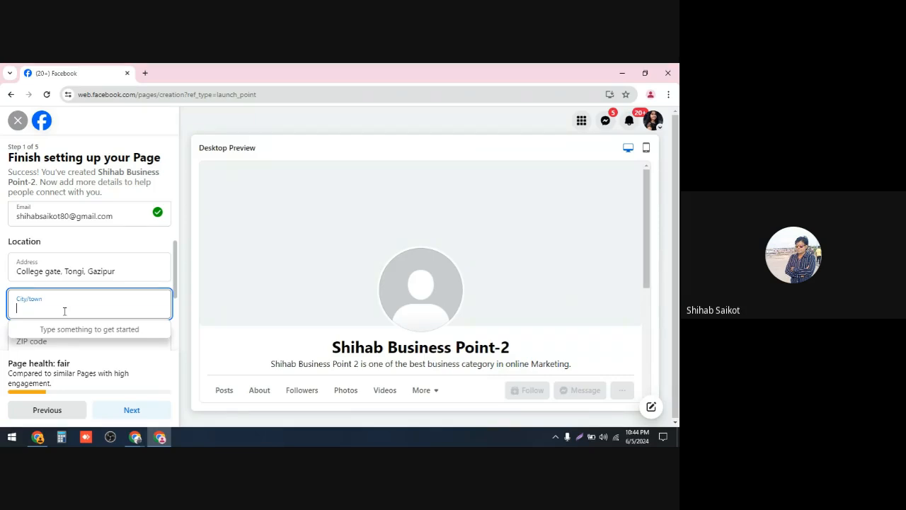
text(Gaz)
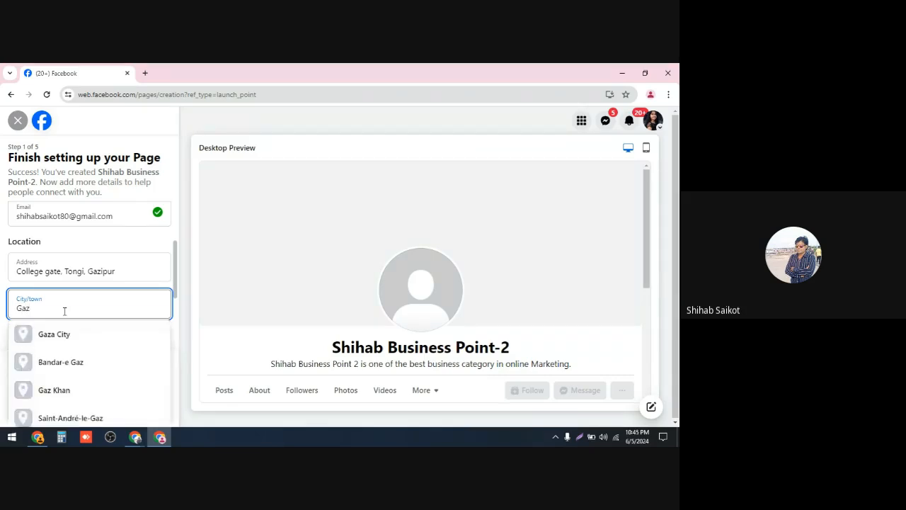
text(ipur)
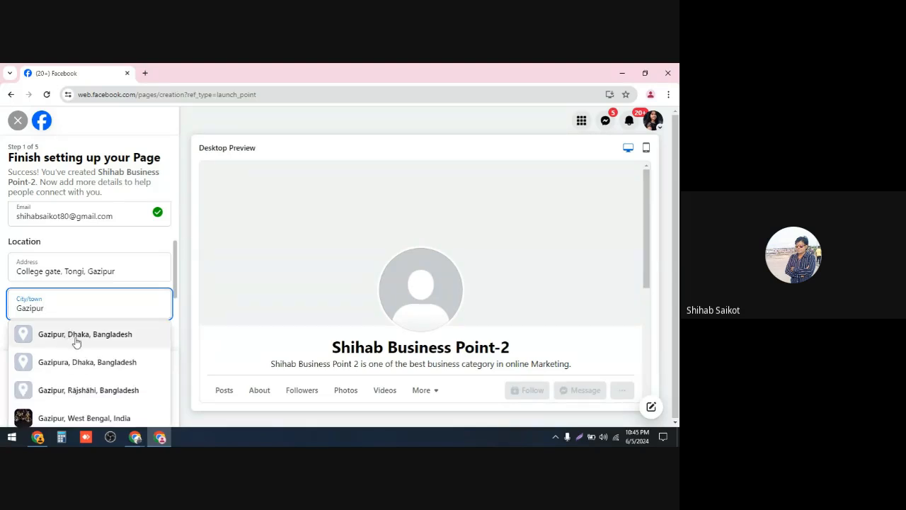
click(77, 341)
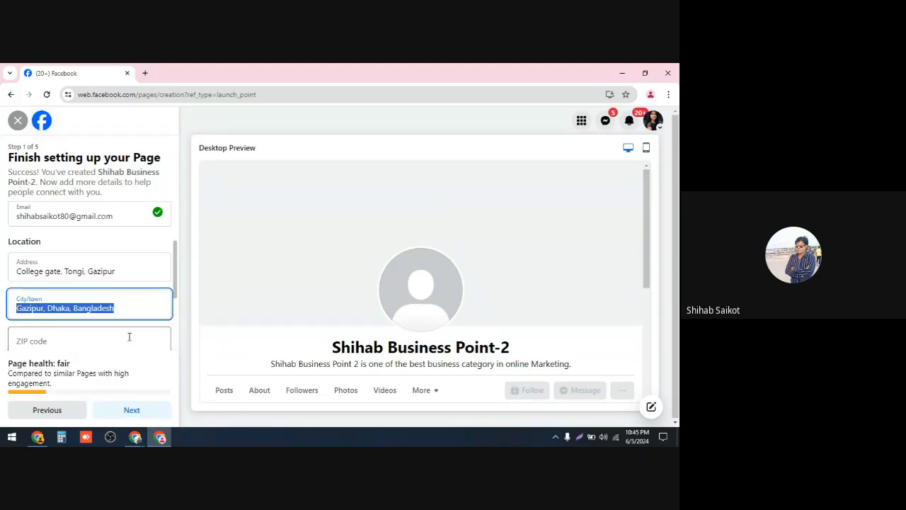
click(72, 343)
scroll(233, 309, down, 2)
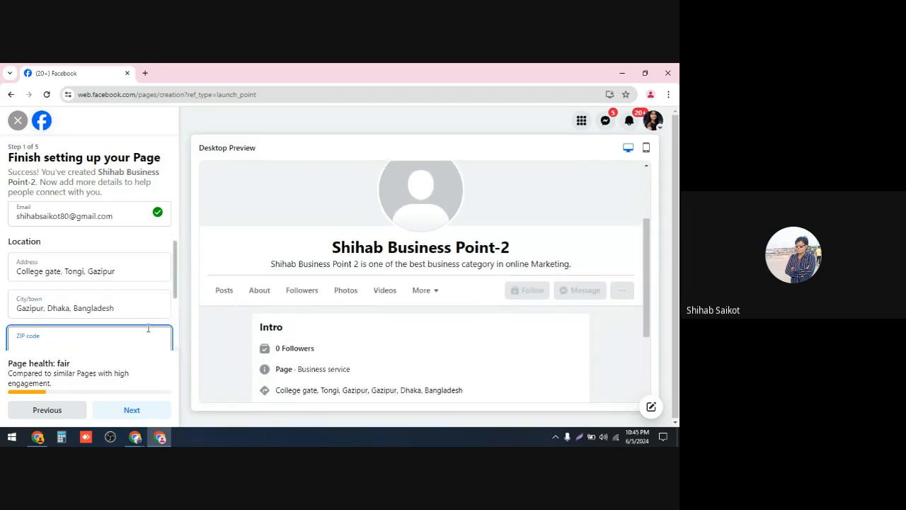
scroll(148, 333, down, 2)
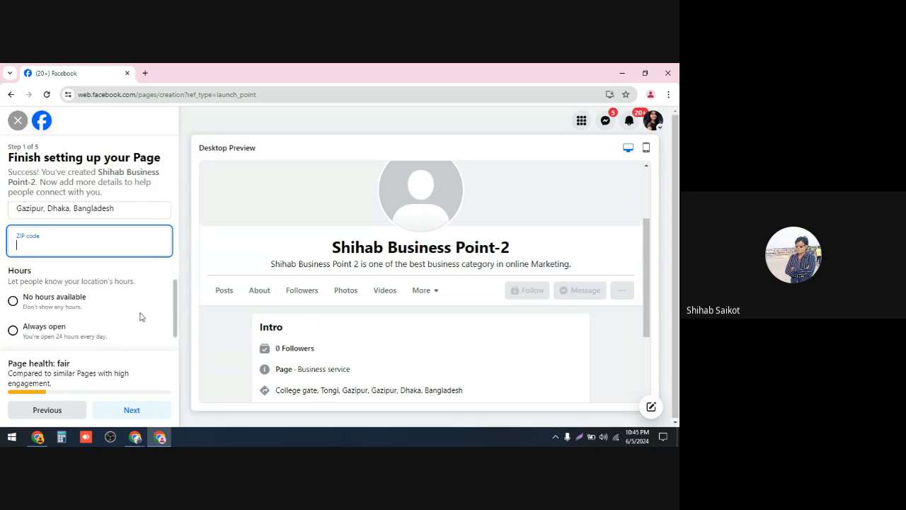
scroll(140, 316, up, 1)
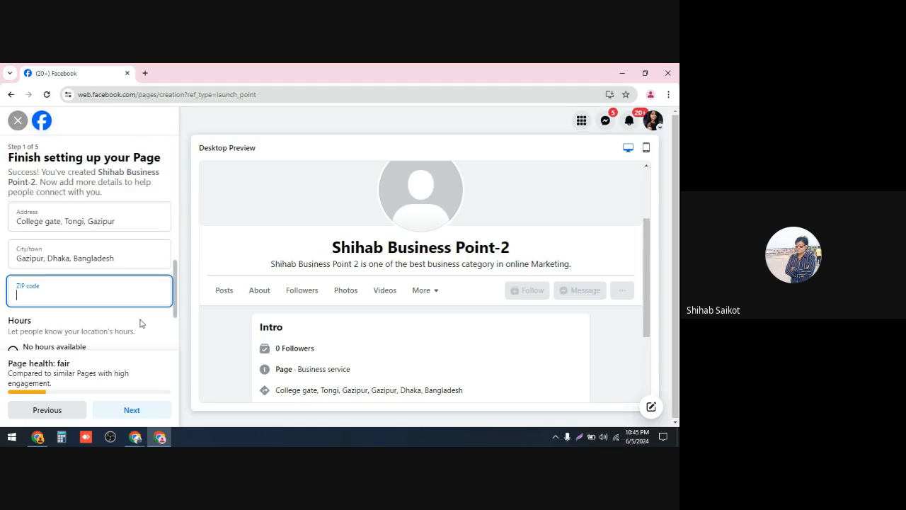
Step: Open a new browser tab and search Google for the zip code of Gazipur
click(146, 75)
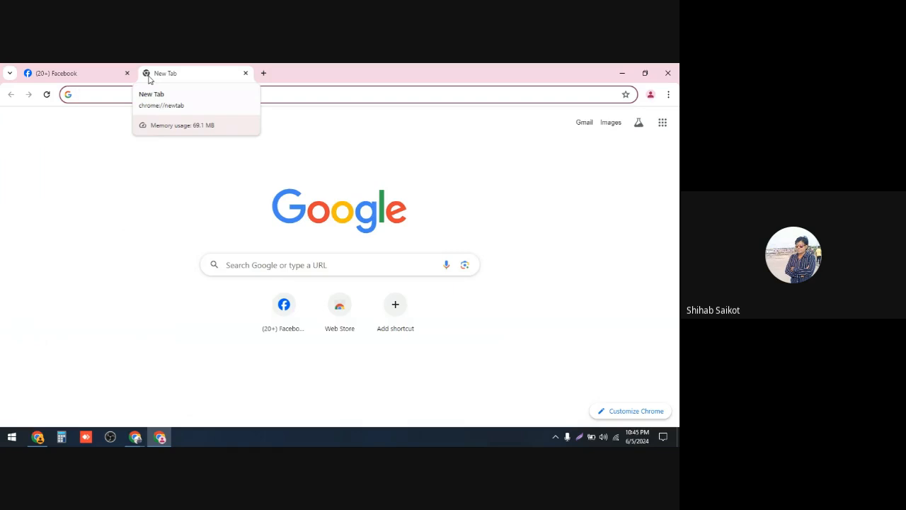
text(zip)
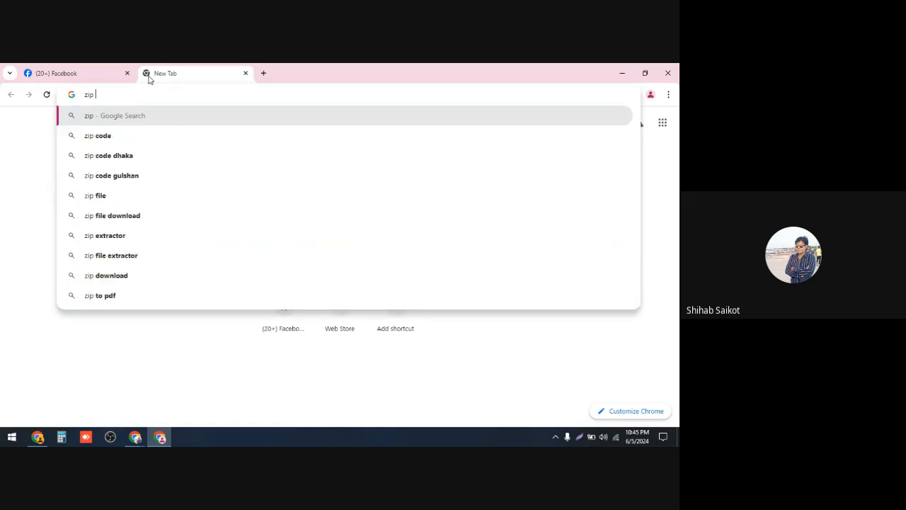
text( code)
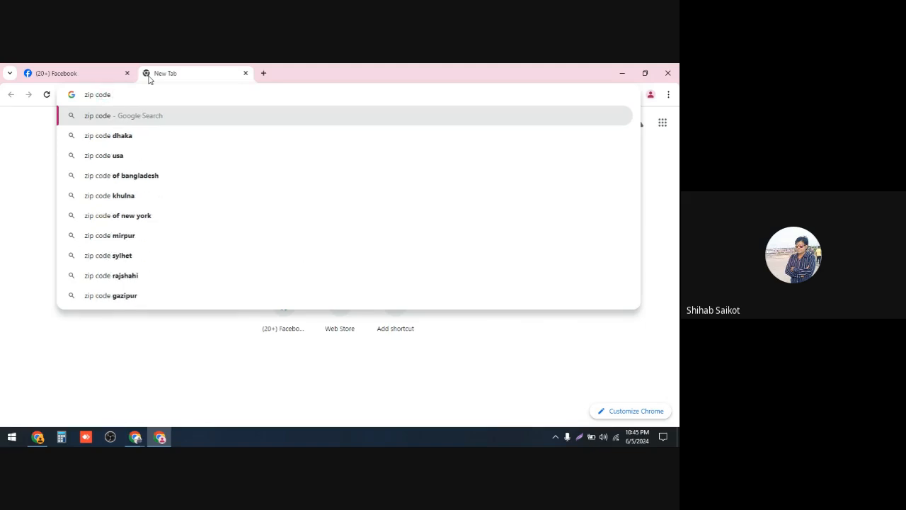
text( Ga)
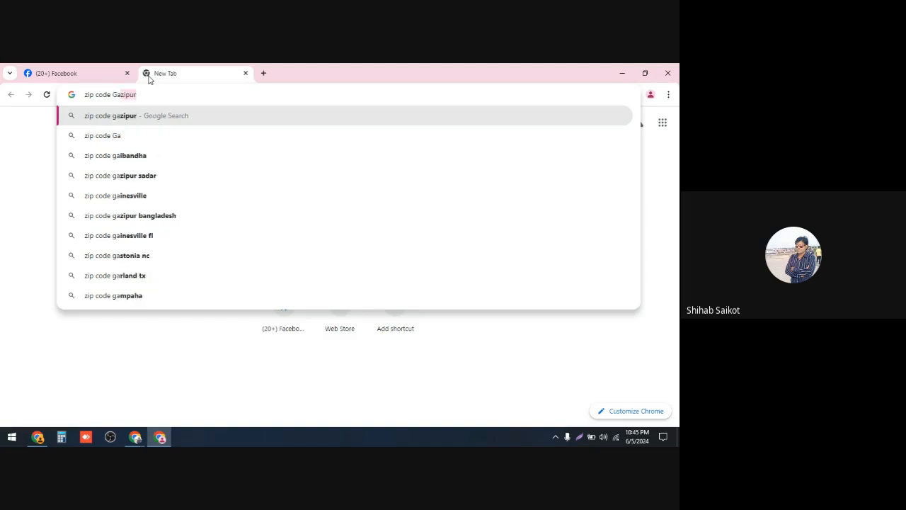
text(zip)
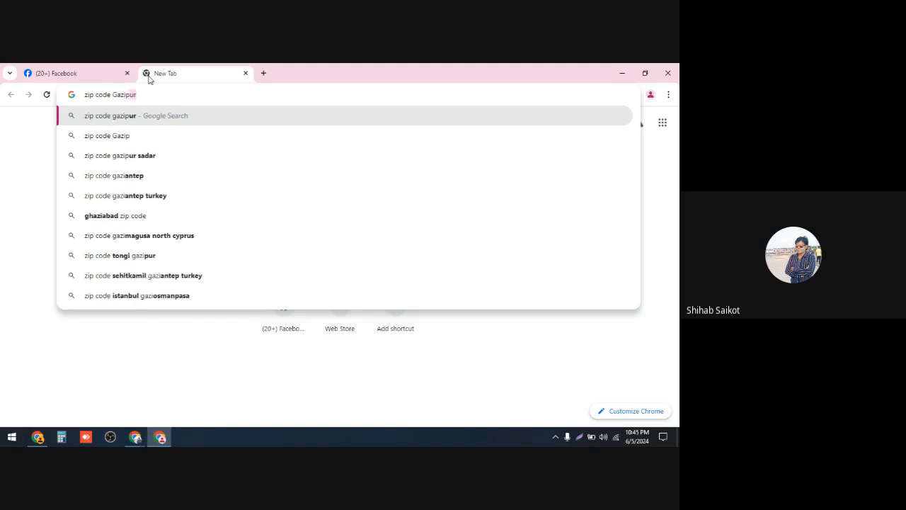
text(ur)
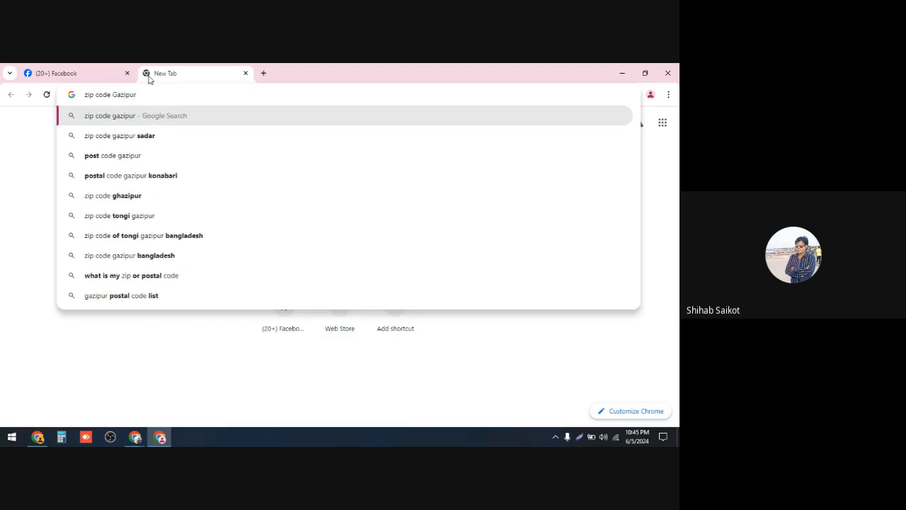
key(Return)
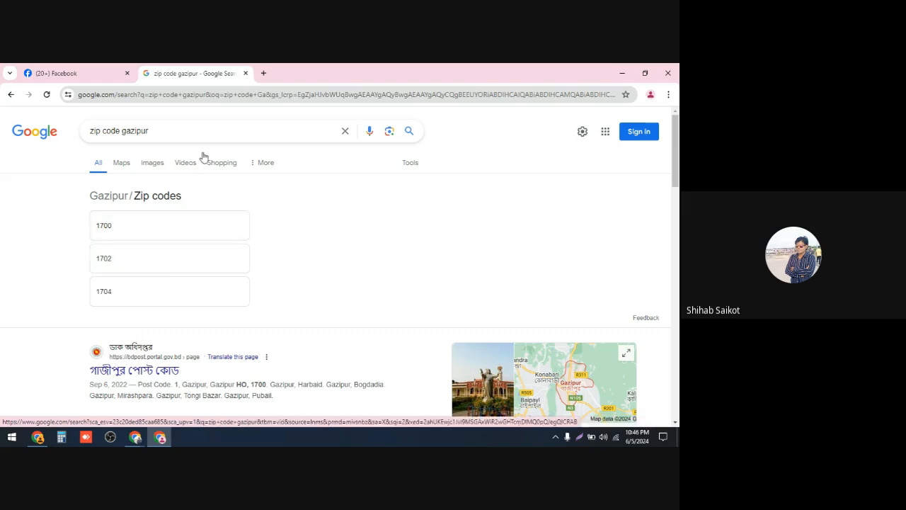
Step: Return to the Page setup tab and enter 1702 as the ZIP code
click(245, 74)
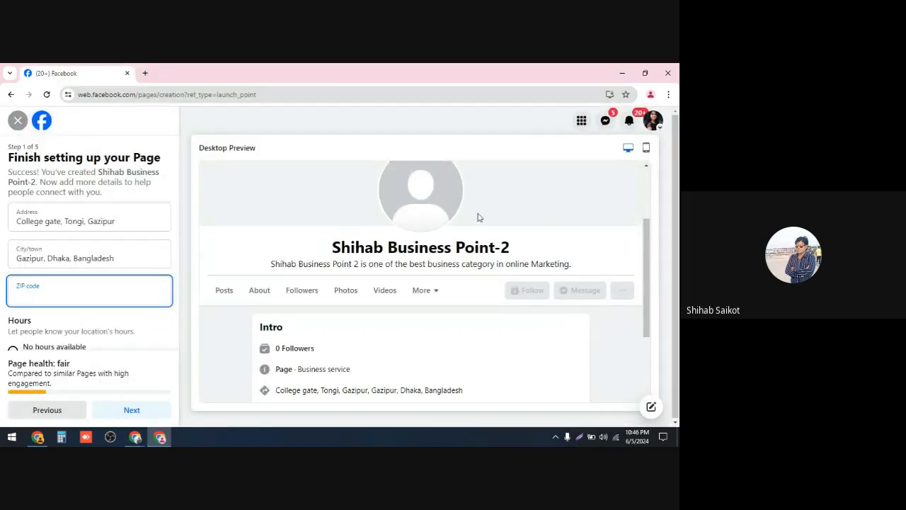
text(1702)
Step: Review the contact, location and hours sections of the setup form
scroll(495, 206, down, 1)
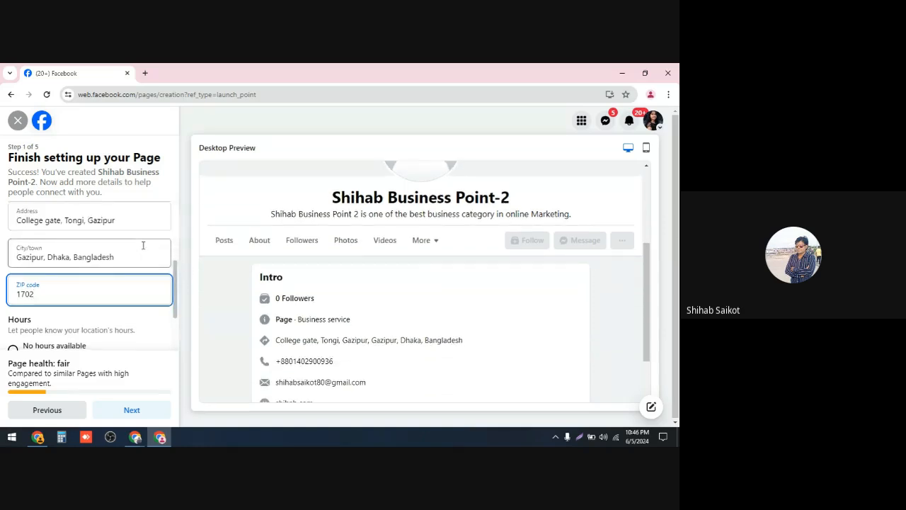
scroll(143, 245, down, 2)
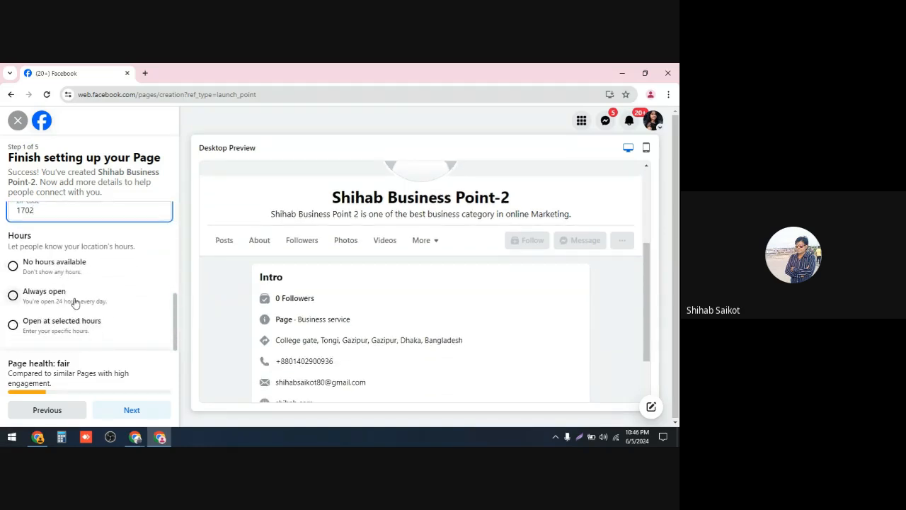
scroll(70, 299, up, 1)
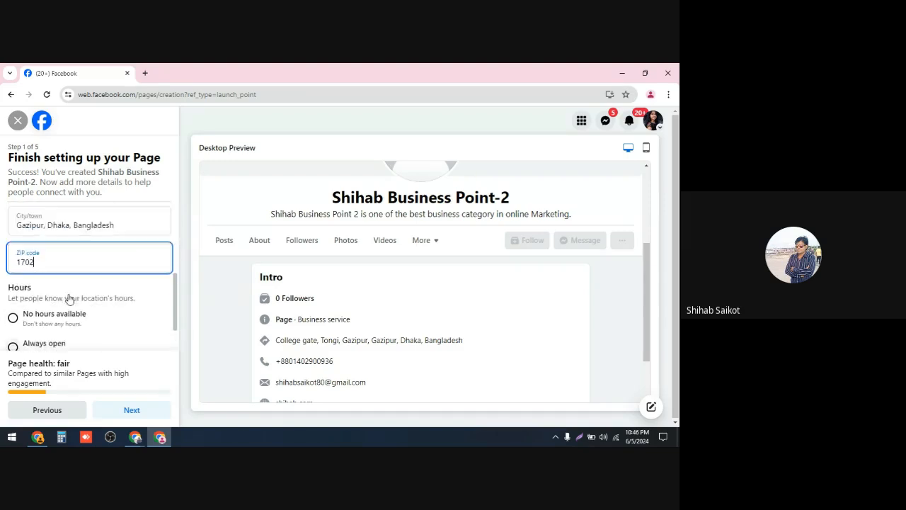
scroll(69, 299, up, 1)
scroll(70, 297, down, 2)
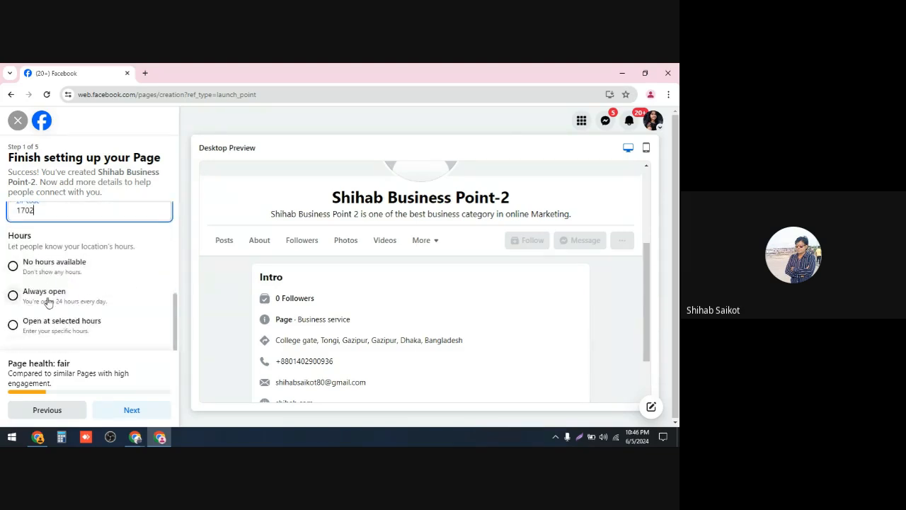
scroll(78, 294, up, 4)
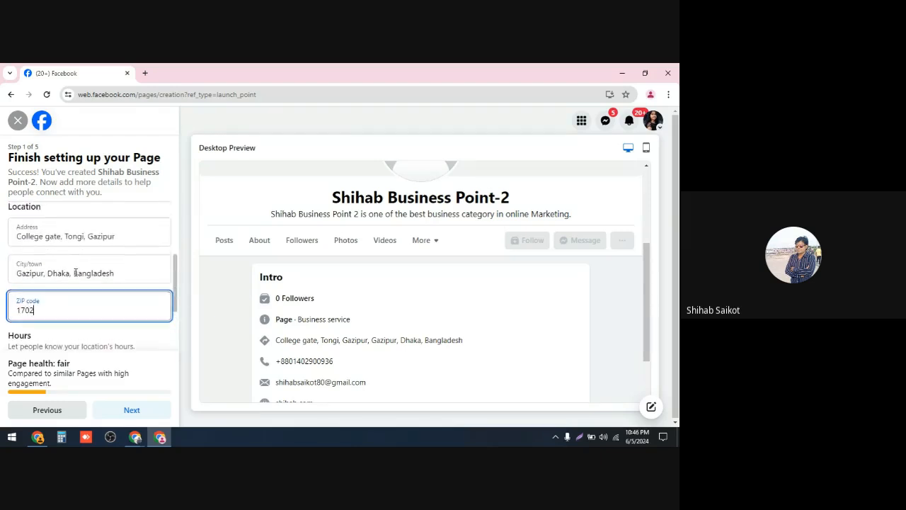
scroll(76, 273, down, 3)
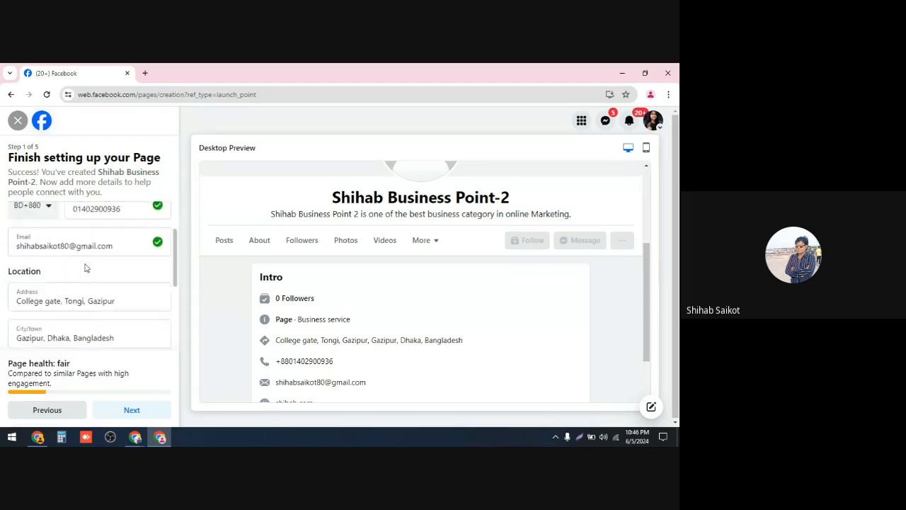
scroll(85, 265, down, 2)
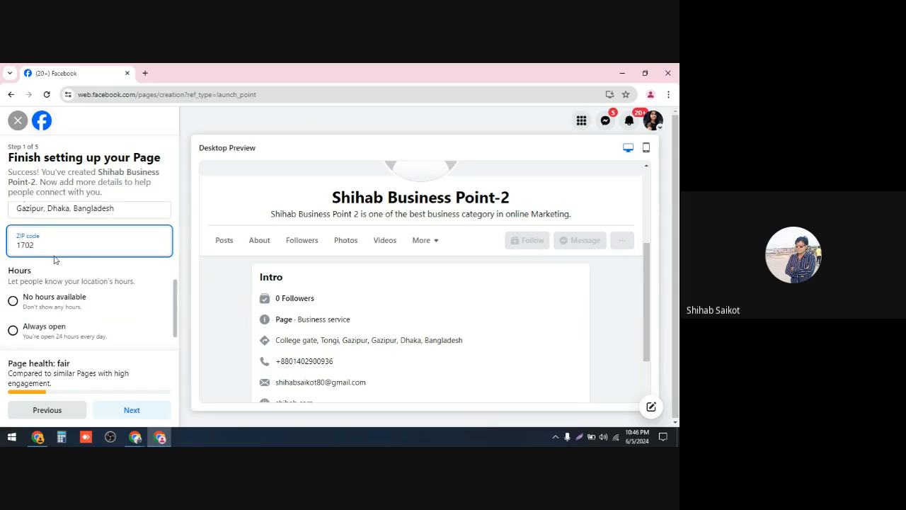
scroll(55, 259, down, 1)
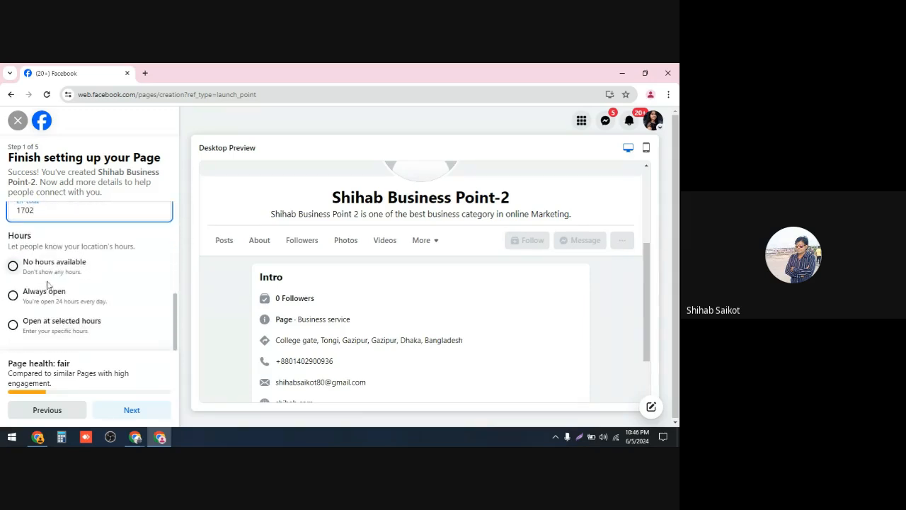
Step: Continue to the next setup step and save the address in the browser
click(127, 414)
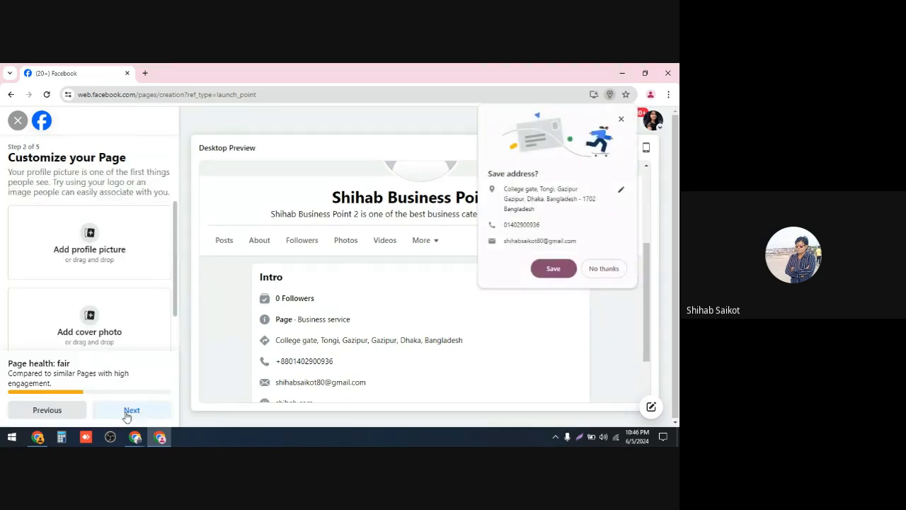
click(552, 270)
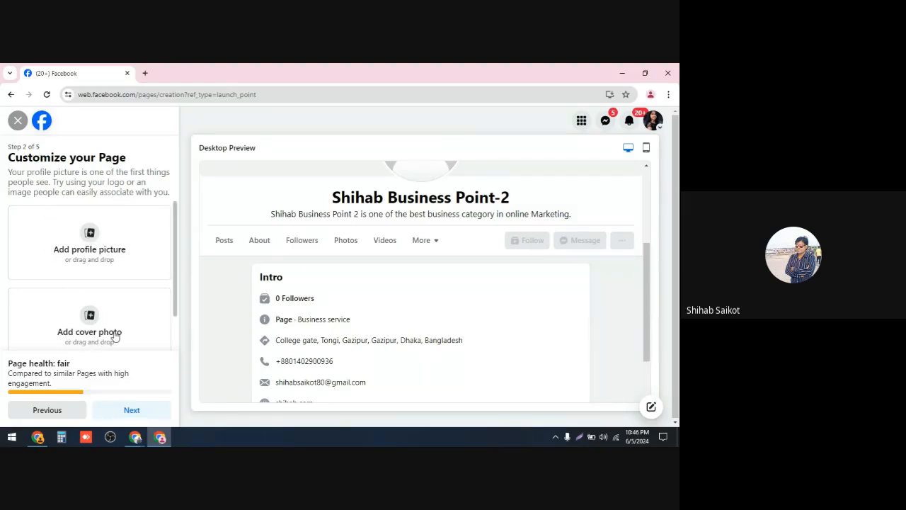
Step: Open the Action Button chooser, browse the available options, and close it without choosing one
scroll(74, 240, down, 1)
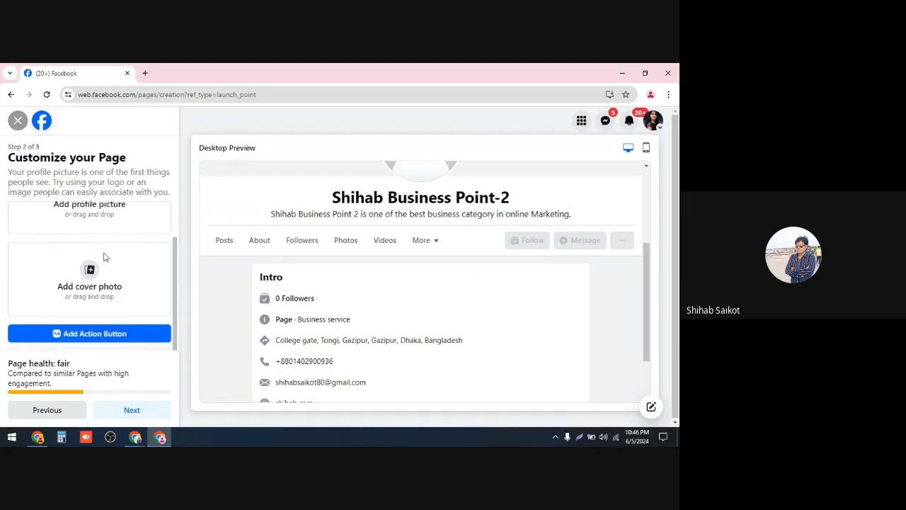
scroll(98, 241, up, 1)
scroll(98, 241, down, 1)
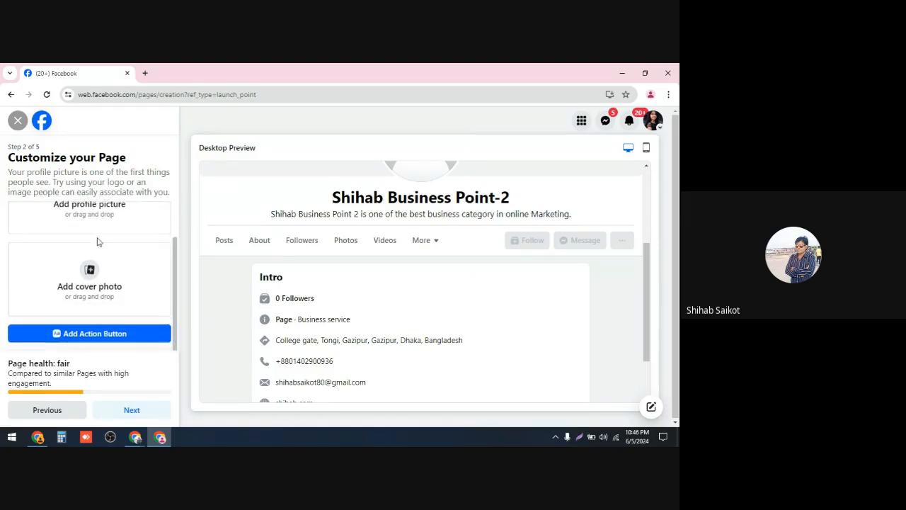
click(93, 335)
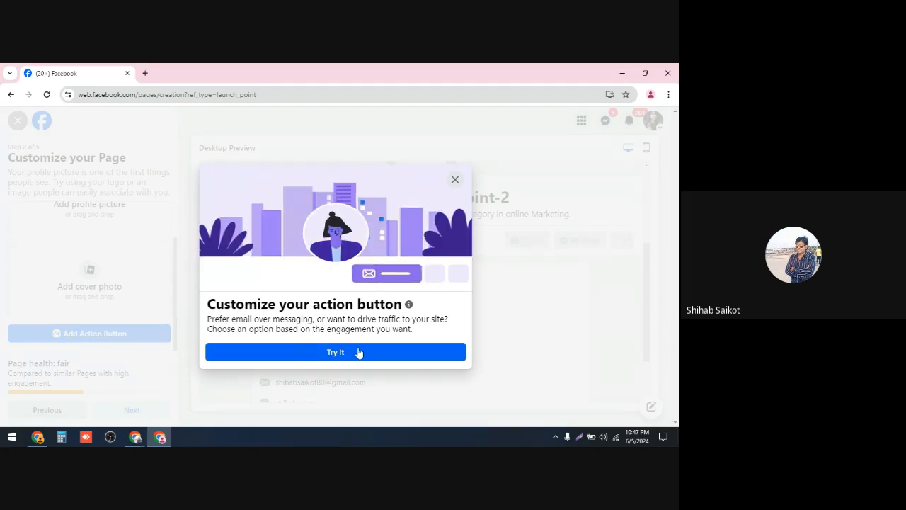
click(335, 353)
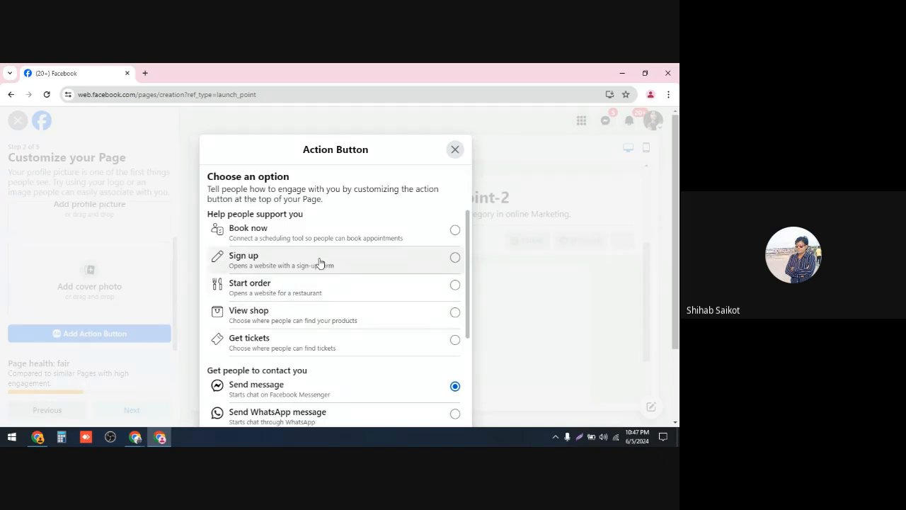
scroll(323, 293, down, 3)
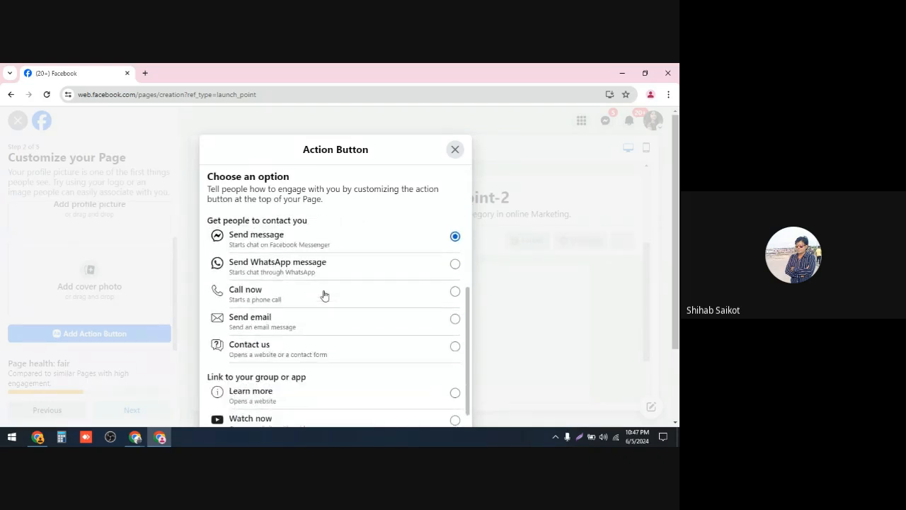
scroll(346, 356, up, 1)
scroll(346, 356, down, 1)
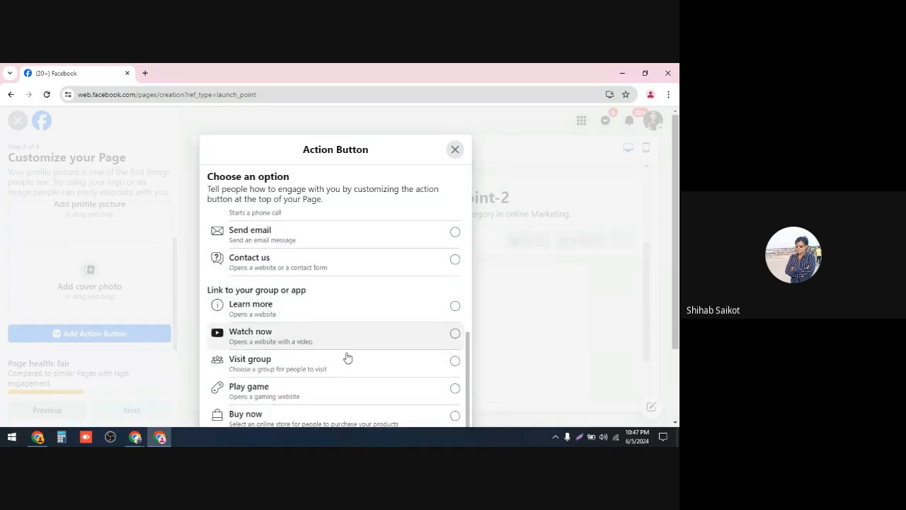
scroll(344, 366, up, 3)
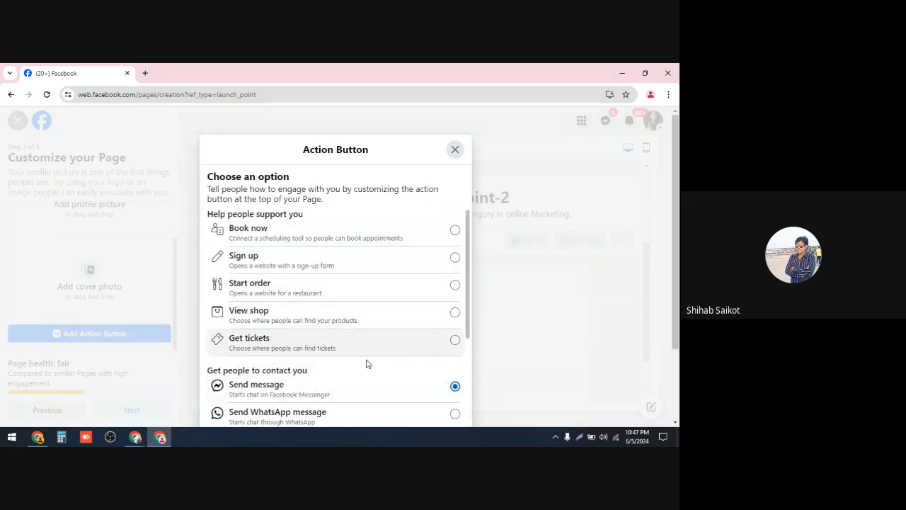
scroll(340, 359, down, 3)
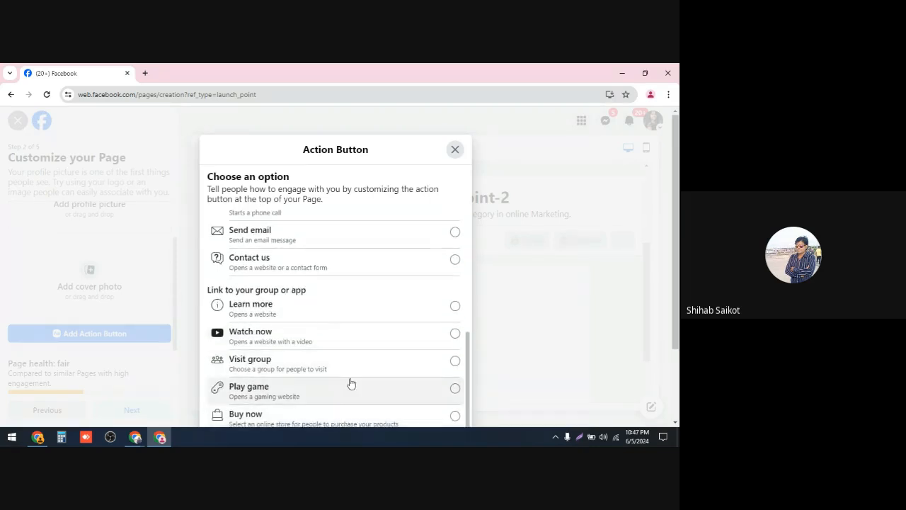
scroll(367, 337, up, 1)
scroll(367, 337, up, 3)
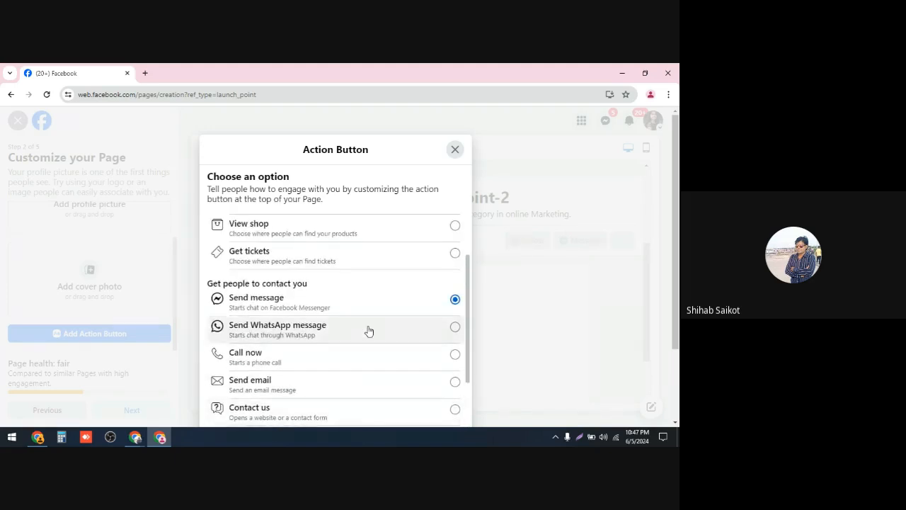
scroll(368, 331, down, 4)
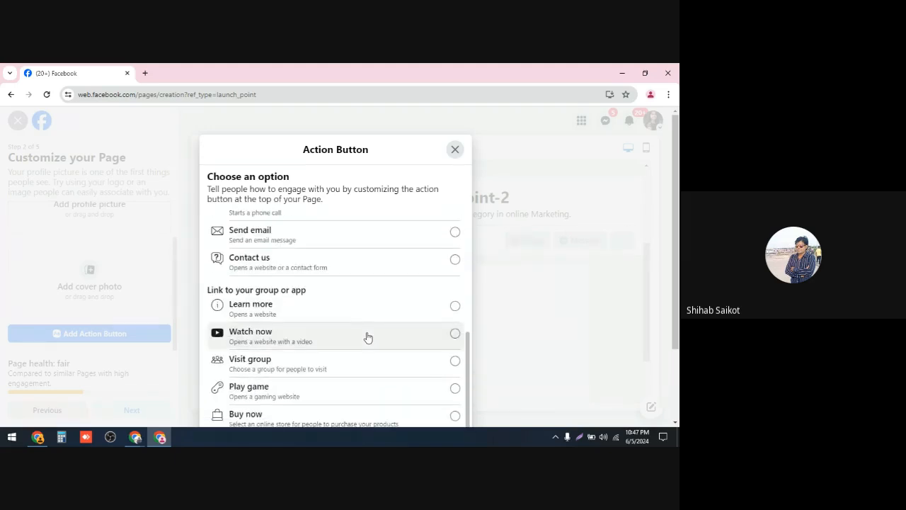
click(455, 150)
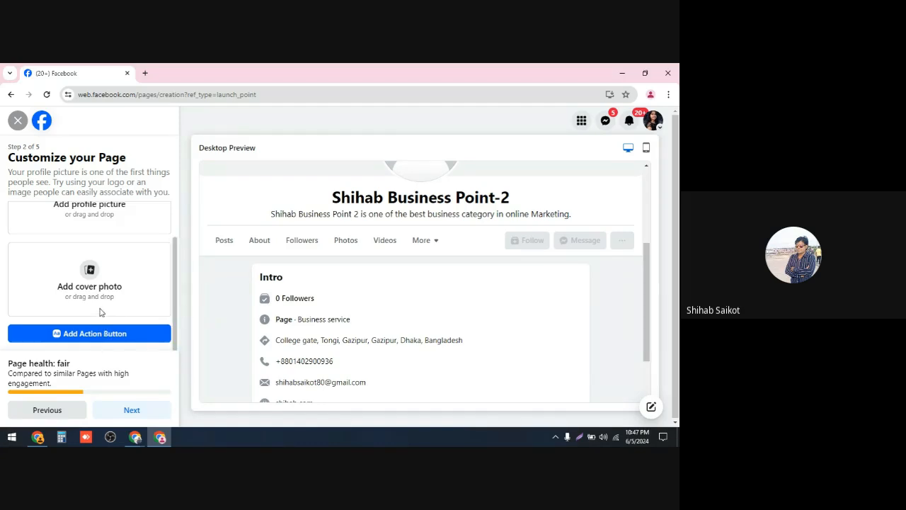
Step: Continue past the Customize your Page step without adding pictures
scroll(100, 276, up, 1)
scroll(97, 262, down, 1)
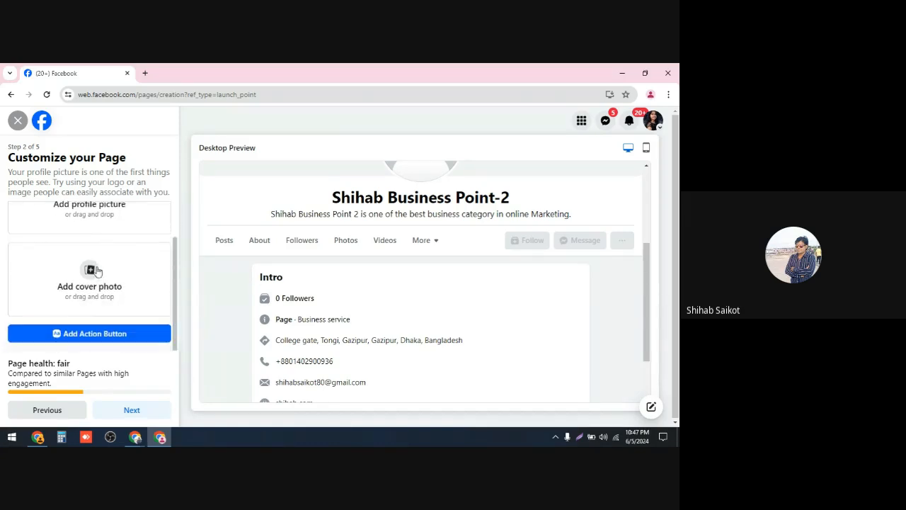
click(129, 412)
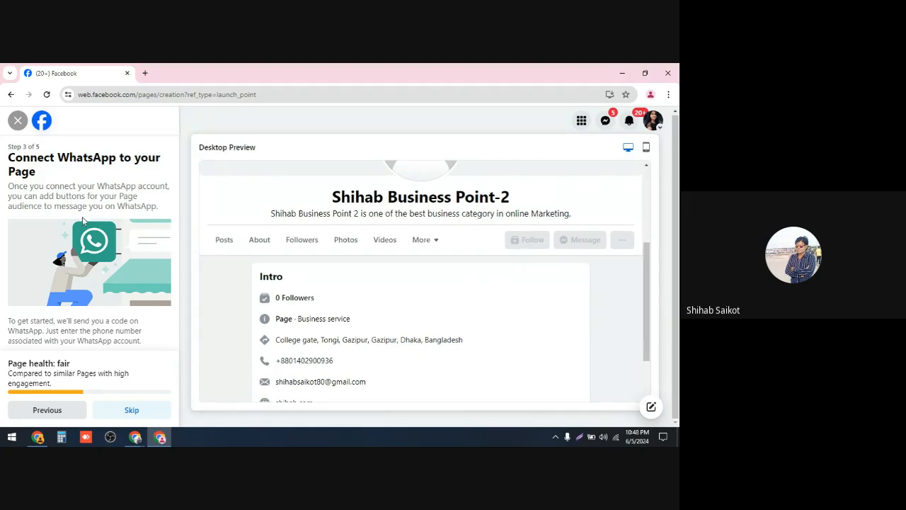
Step: Set the WhatsApp phone country code to Bangladesh BD+880
scroll(79, 241, down, 1)
scroll(77, 238, up, 1)
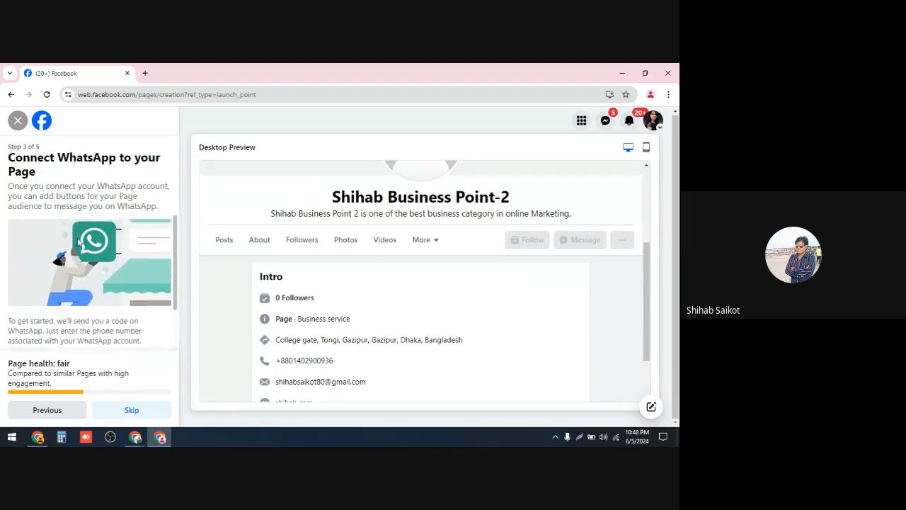
scroll(78, 237, down, 1)
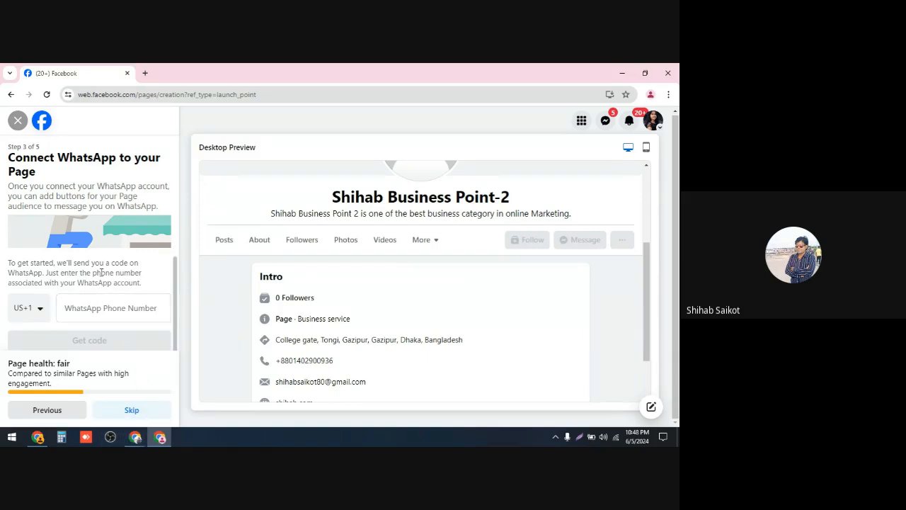
click(41, 312)
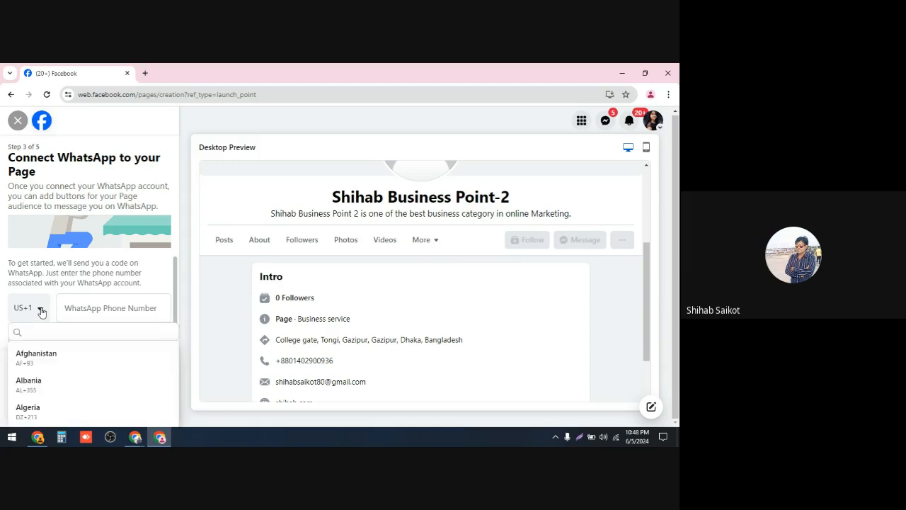
scroll(71, 361, down, 2)
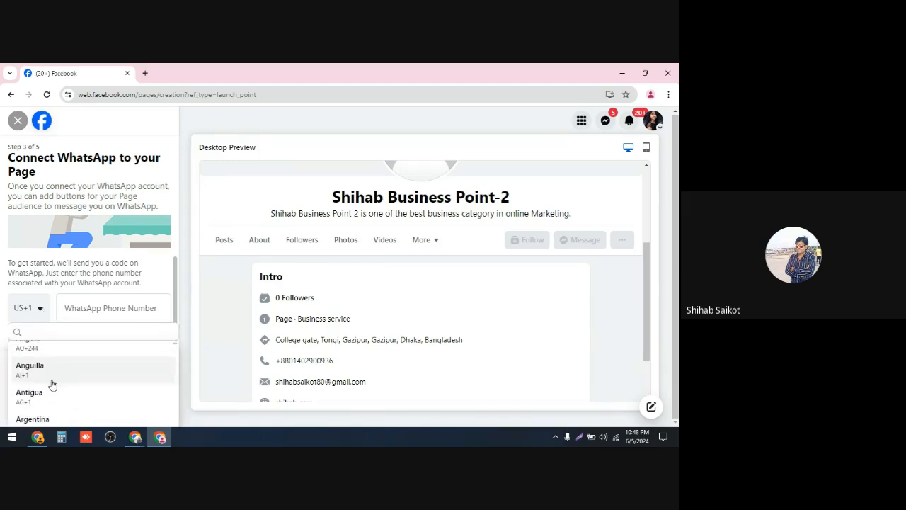
scroll(52, 385, down, 3)
click(34, 406)
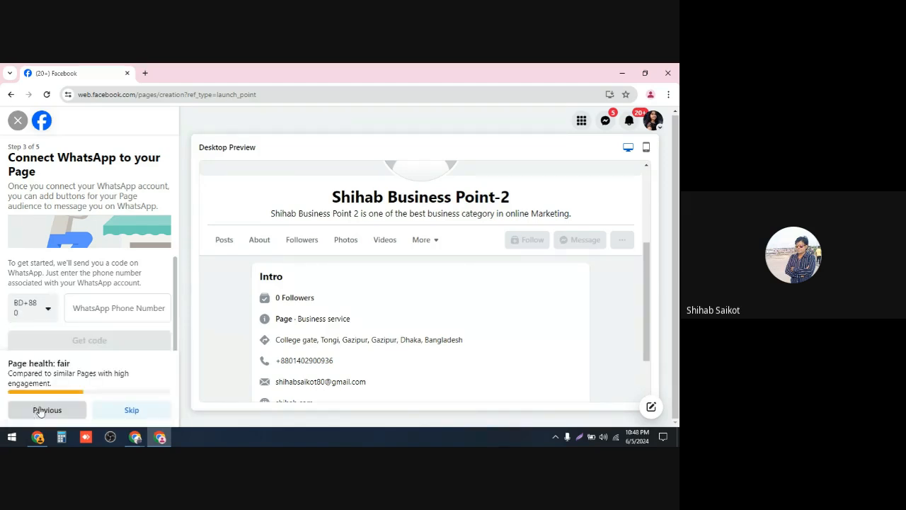
Step: Fill in the WhatsApp phone number from the autofill suggestion and request the verification code
click(85, 308)
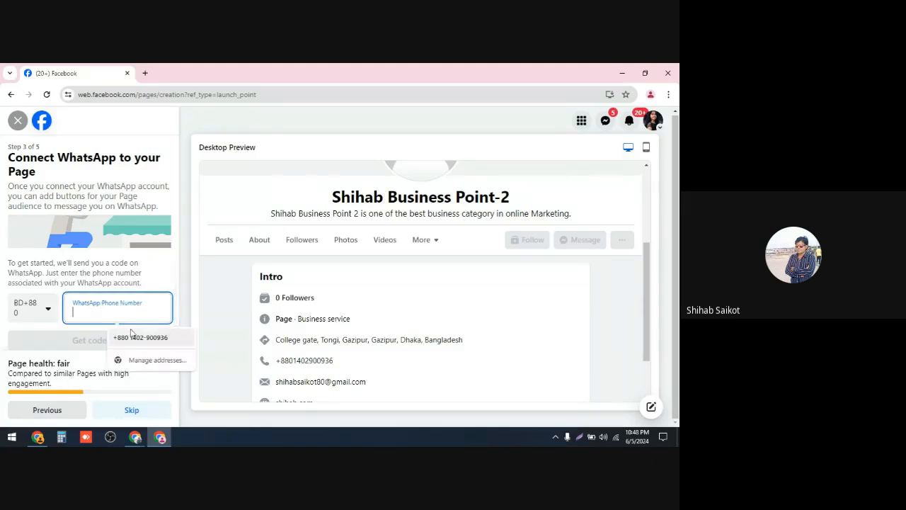
click(132, 336)
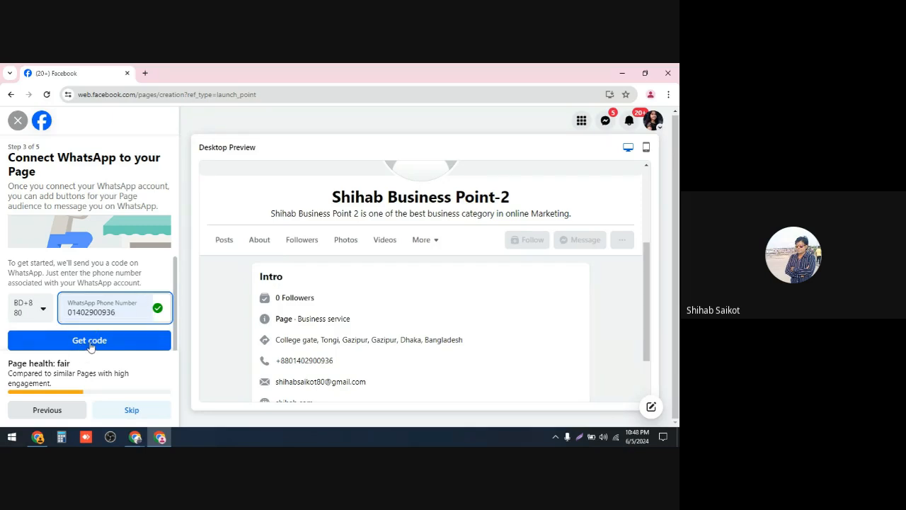
click(89, 341)
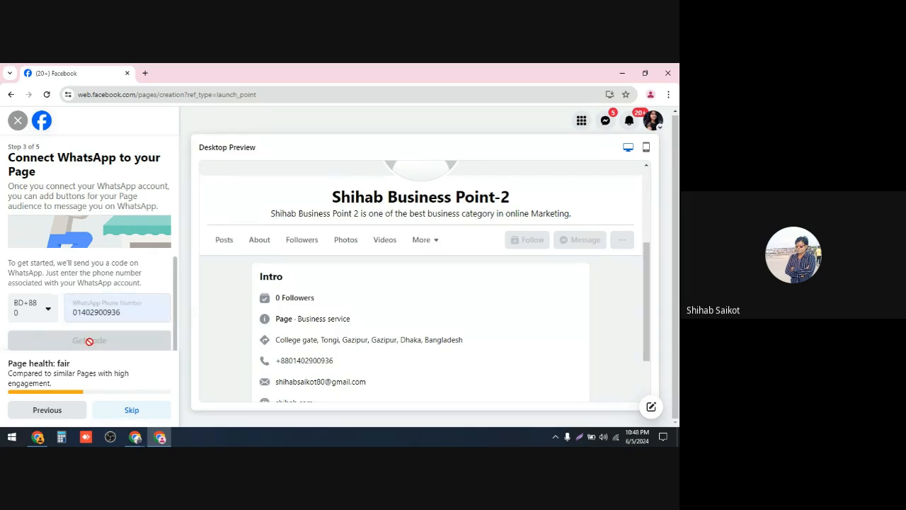
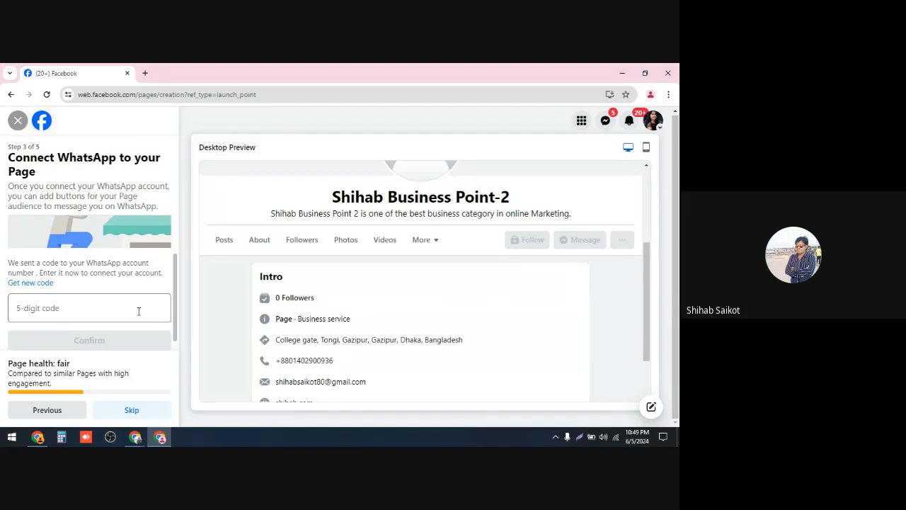
Step: Skip the Connect WhatsApp step without entering the 5-digit verification code
click(77, 318)
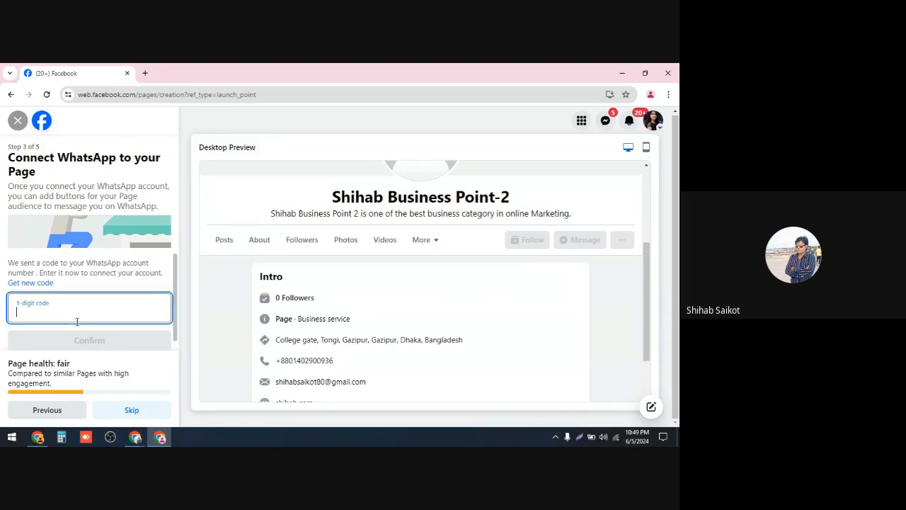
scroll(68, 301, down, 1)
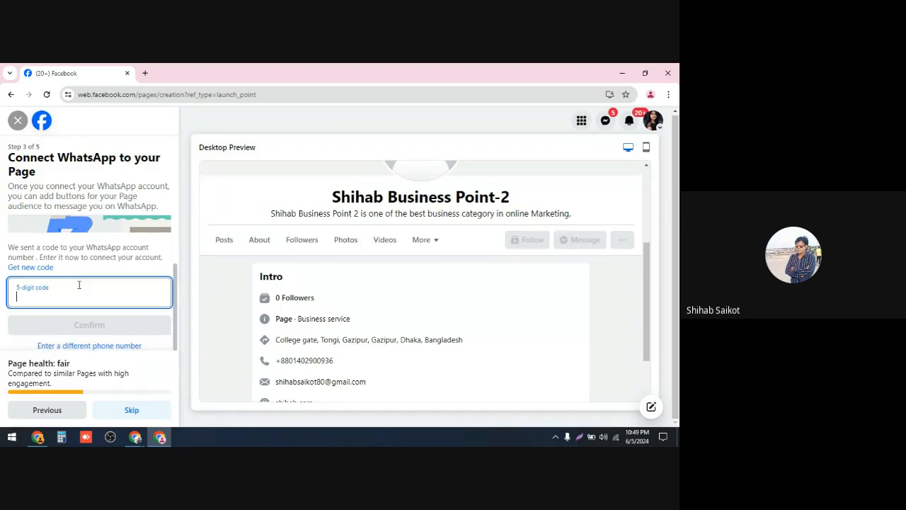
scroll(79, 285, up, 2)
scroll(79, 287, down, 1)
scroll(71, 300, up, 1)
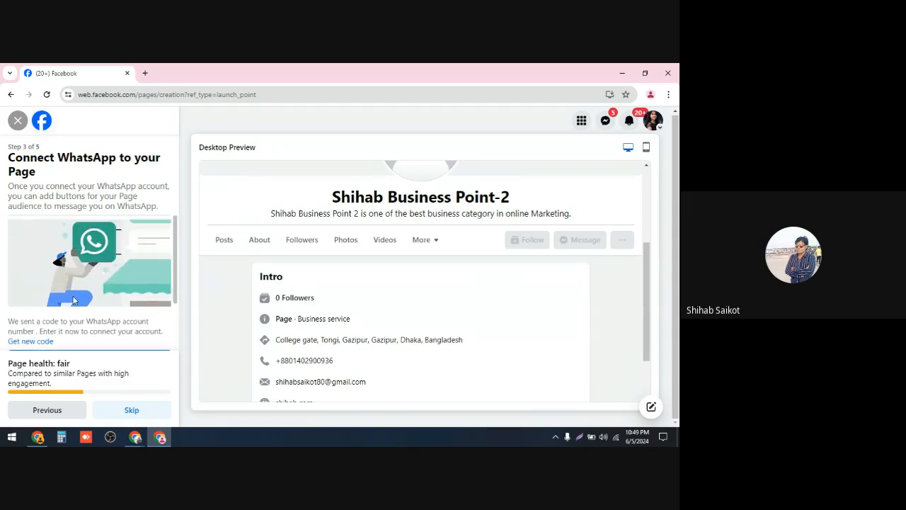
scroll(73, 297, down, 1)
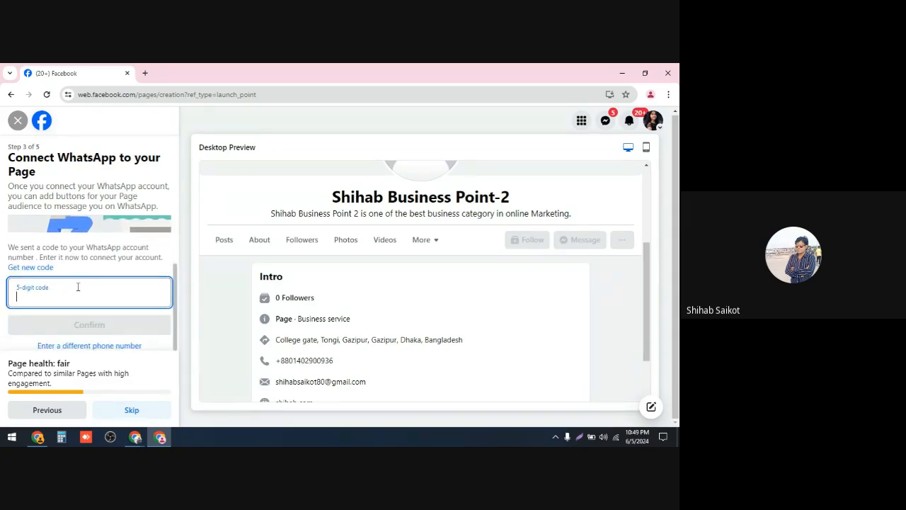
scroll(78, 297, up, 1)
scroll(76, 311, down, 1)
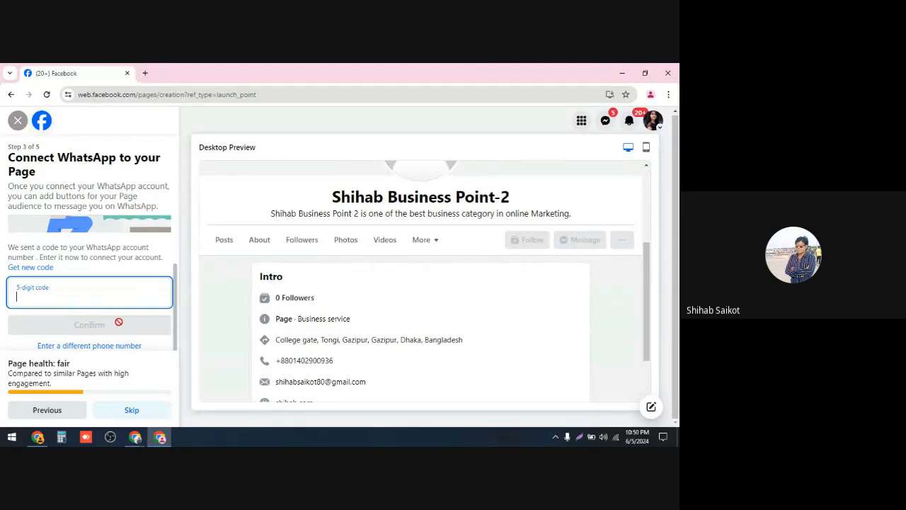
click(132, 410)
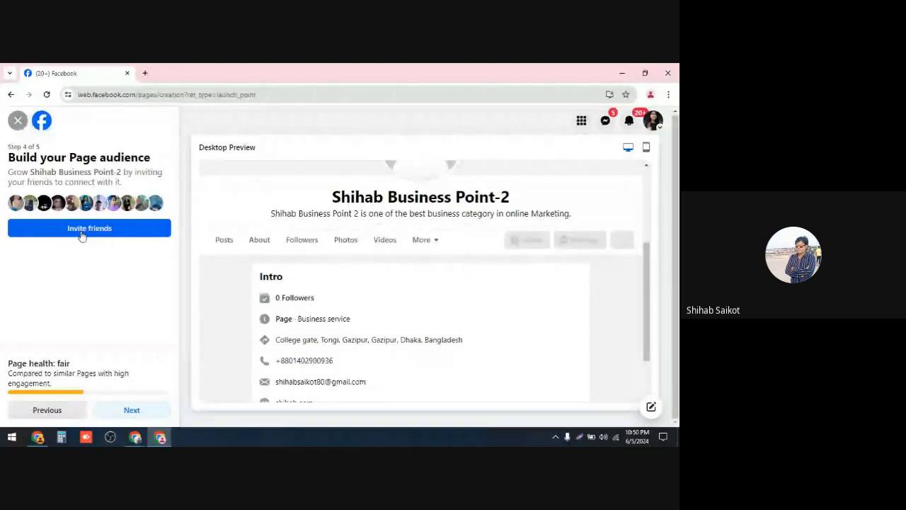
Step: Invite all friends to the page and continue to the next setup step
click(82, 235)
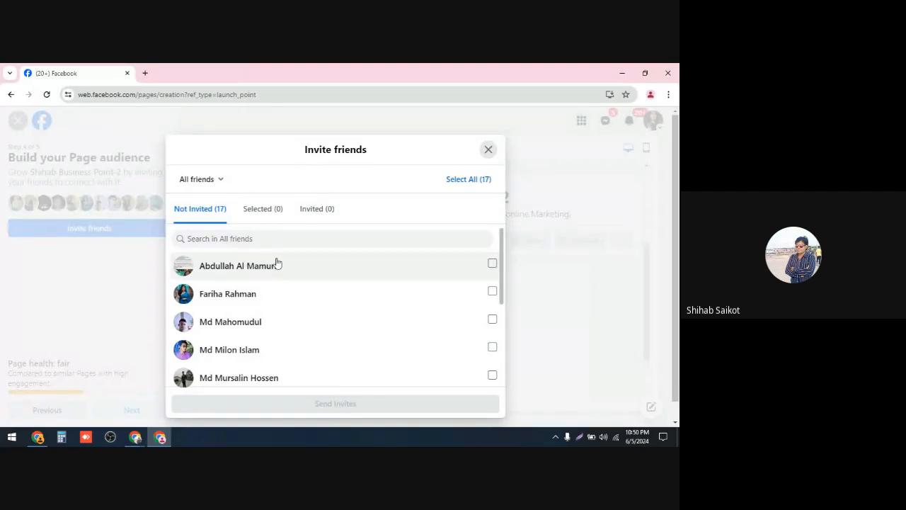
click(462, 182)
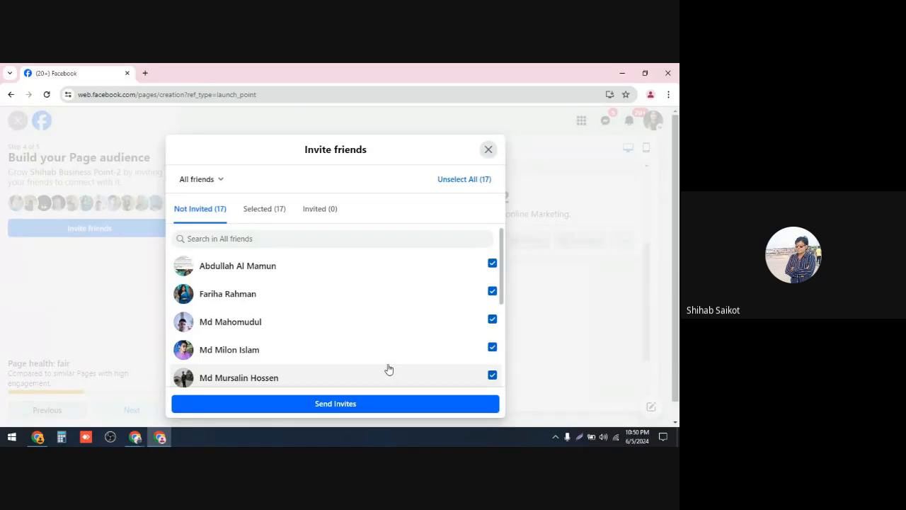
click(331, 403)
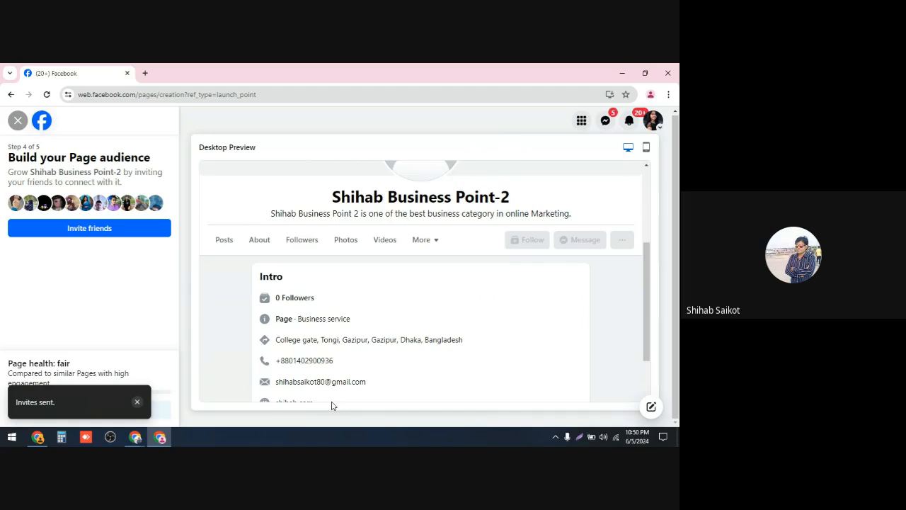
click(137, 402)
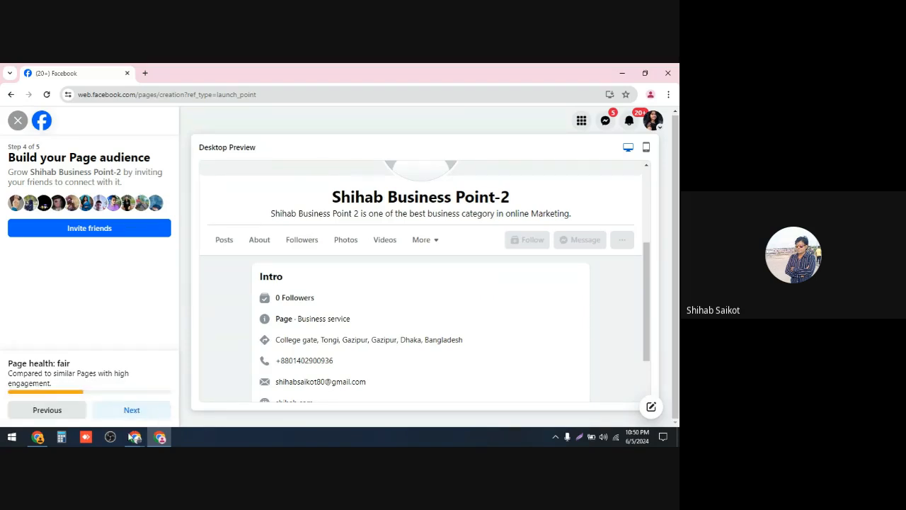
click(132, 410)
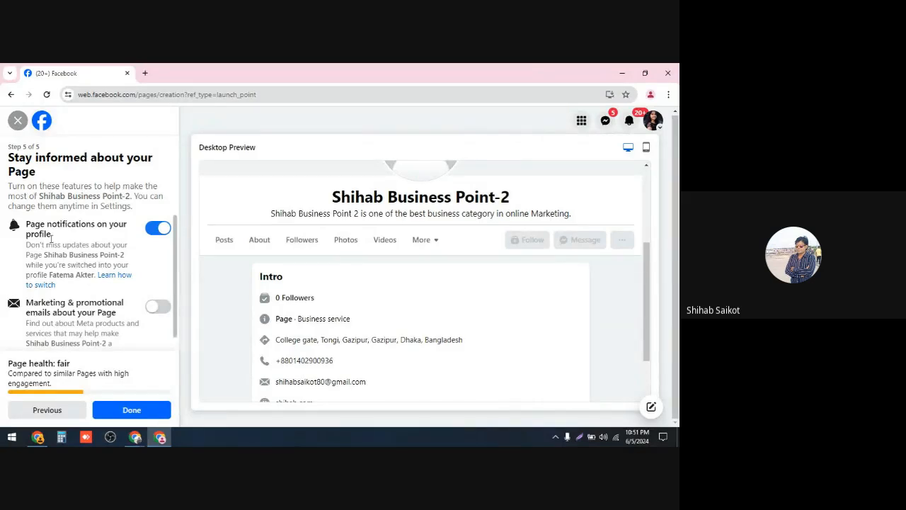
click(166, 230)
click(162, 232)
click(153, 306)
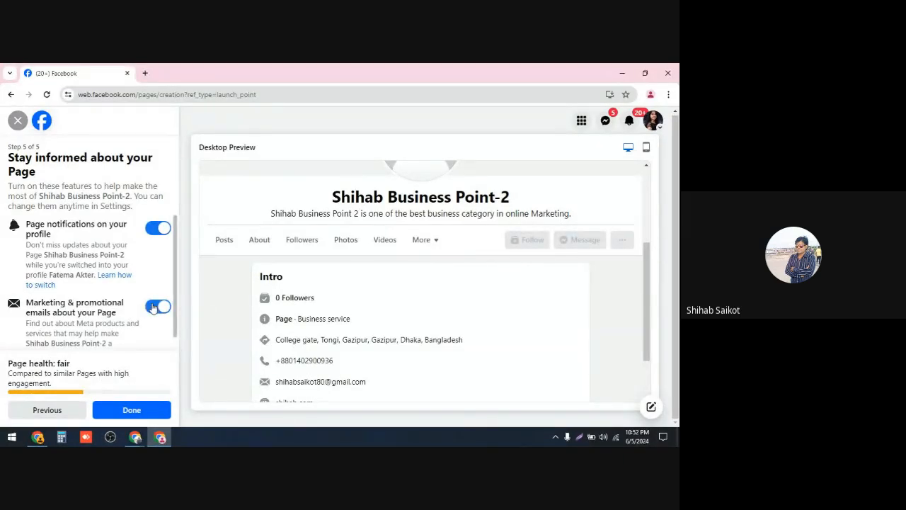
click(153, 306)
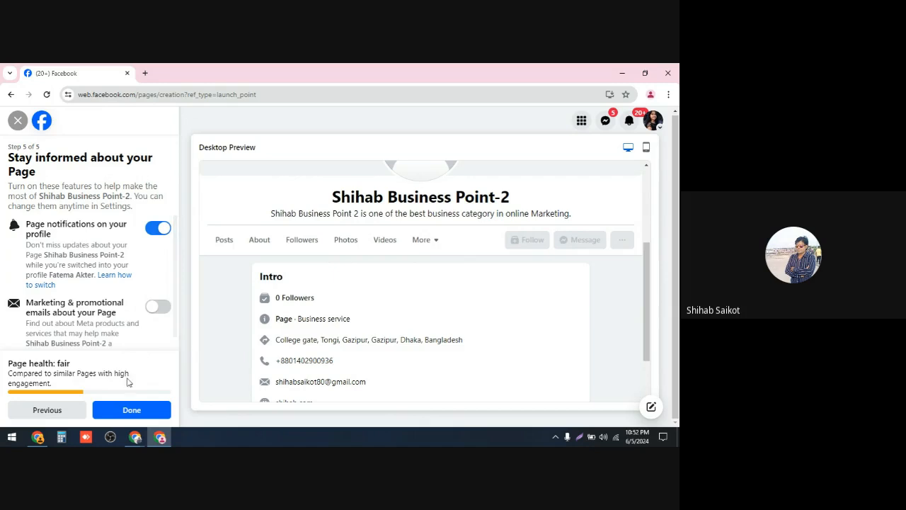
click(40, 415)
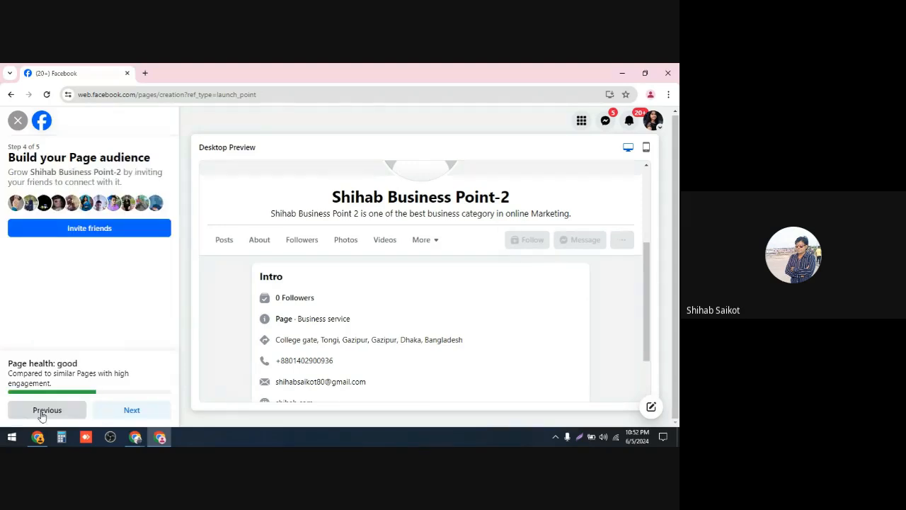
click(41, 415)
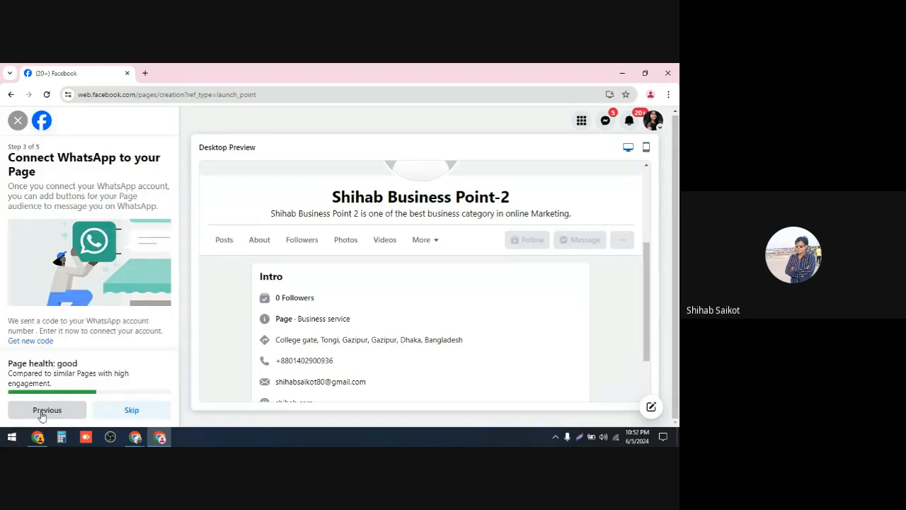
click(41, 415)
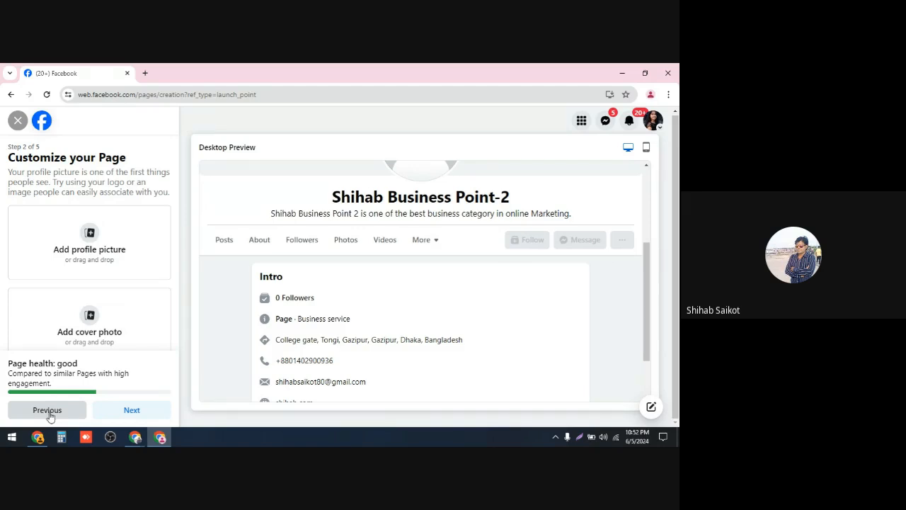
click(129, 412)
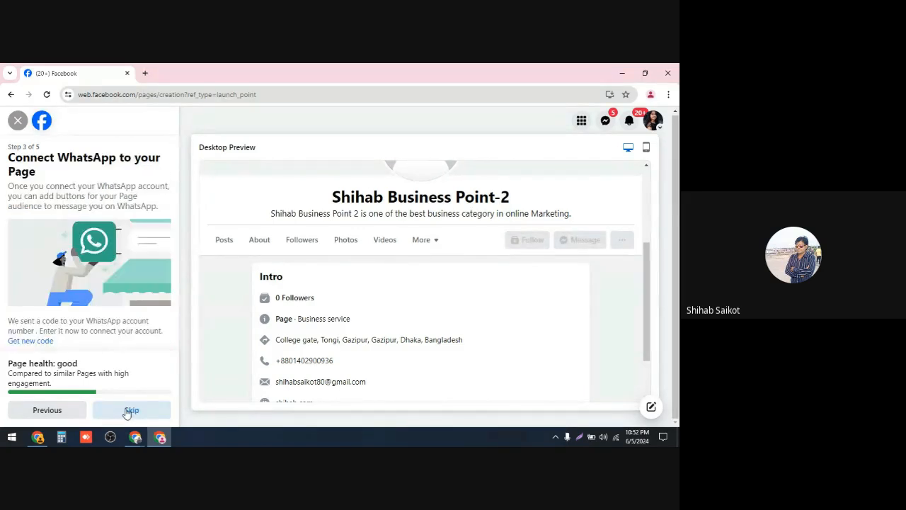
click(127, 412)
click(126, 412)
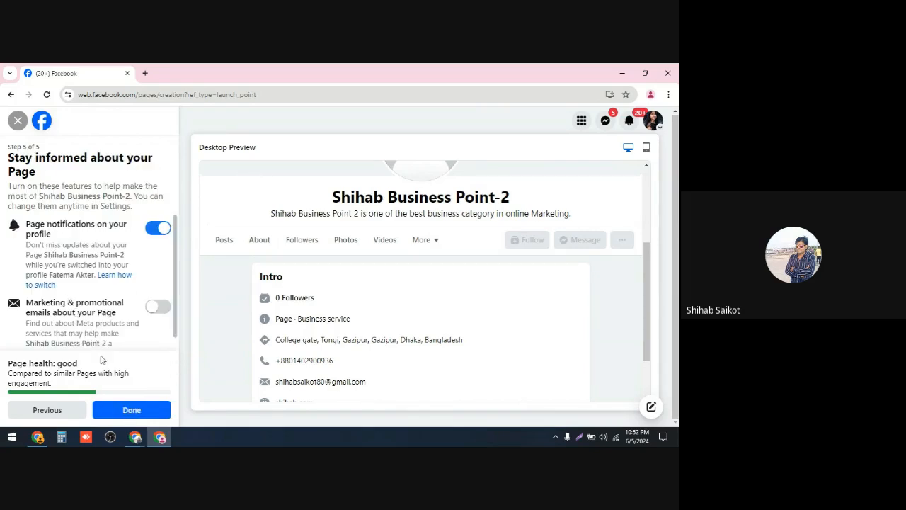
Step: Finish the page setup and step through the new page's welcome tour to its end
click(131, 414)
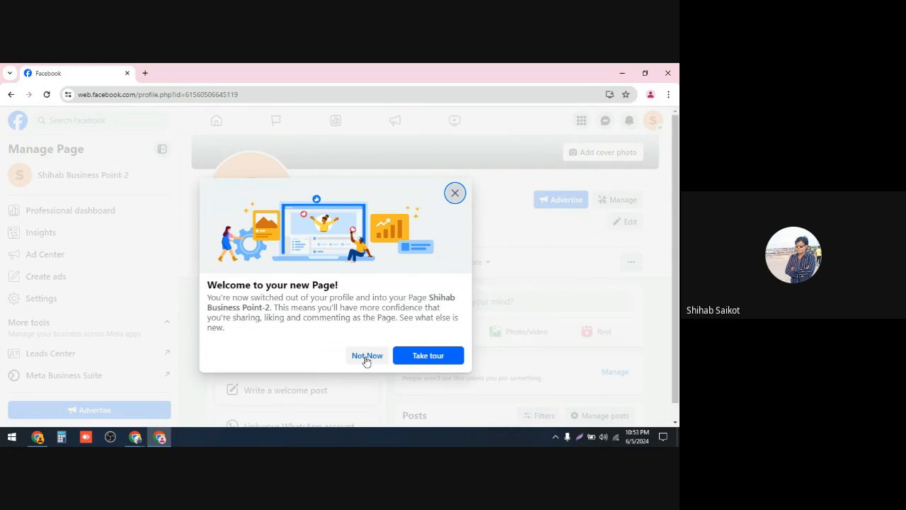
click(428, 358)
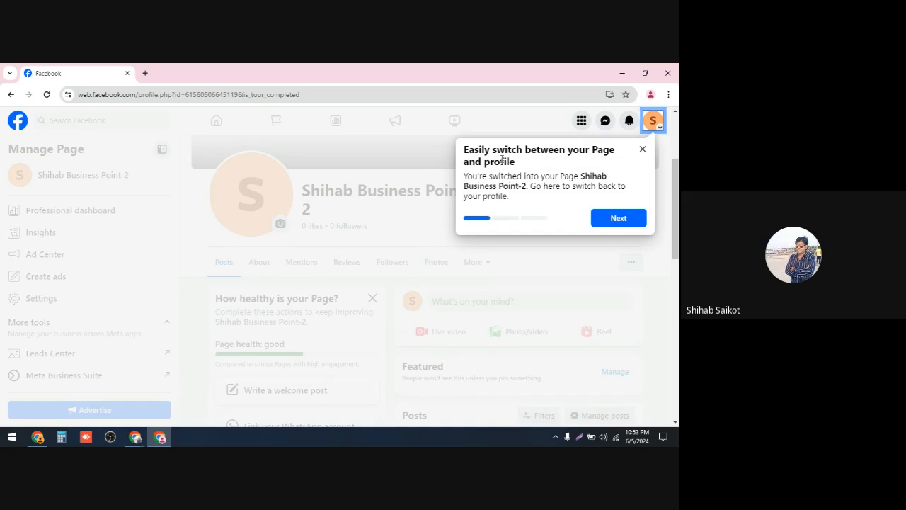
click(620, 218)
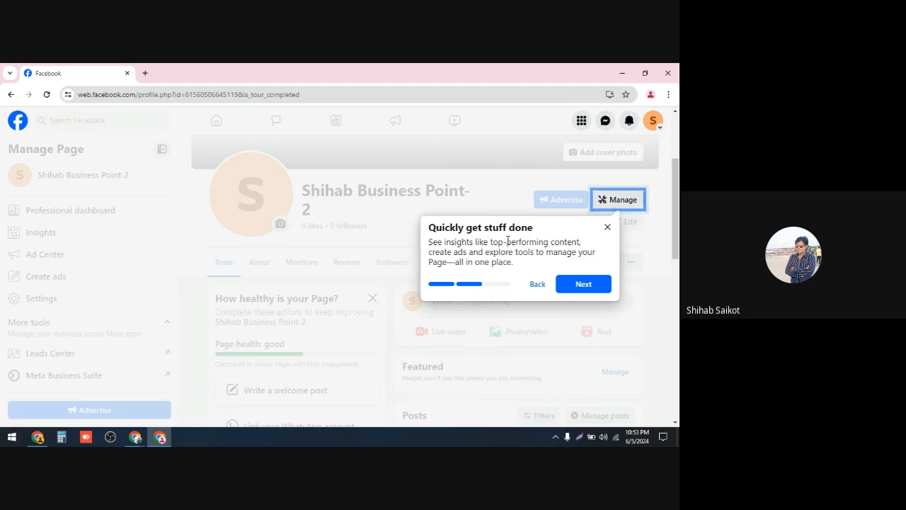
click(582, 284)
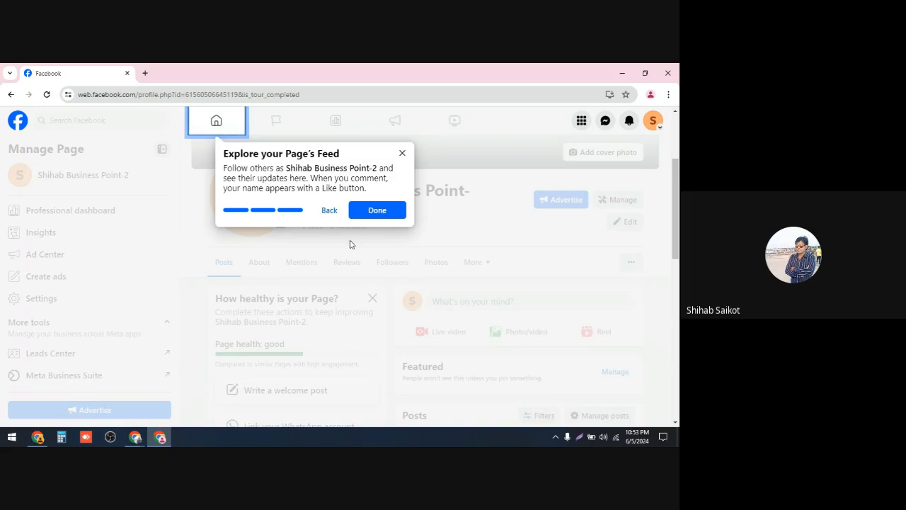
click(371, 210)
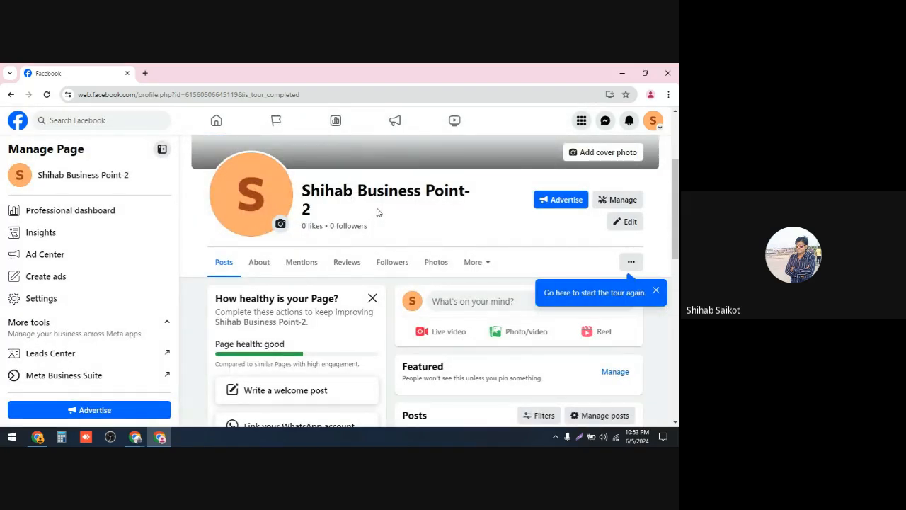
Step: Scroll through the new page's profile to review its layout and sections
scroll(359, 238, up, 2)
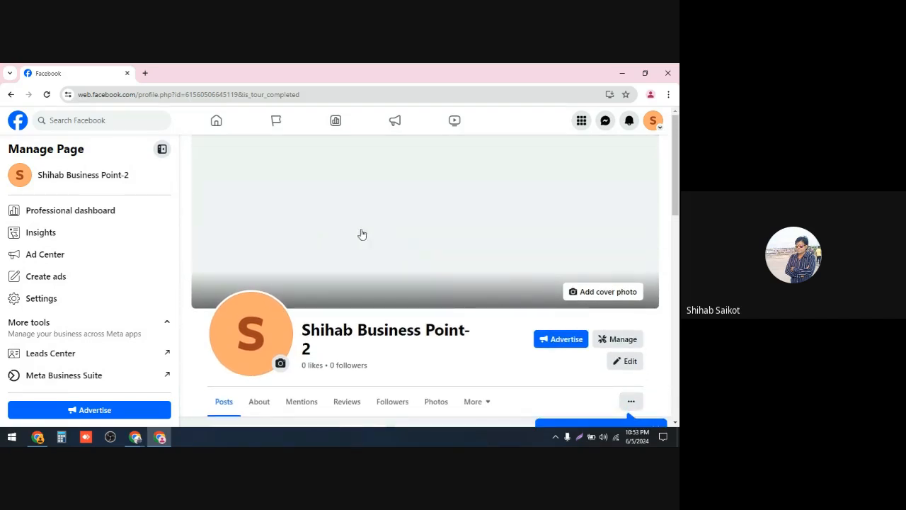
scroll(323, 249, down, 2)
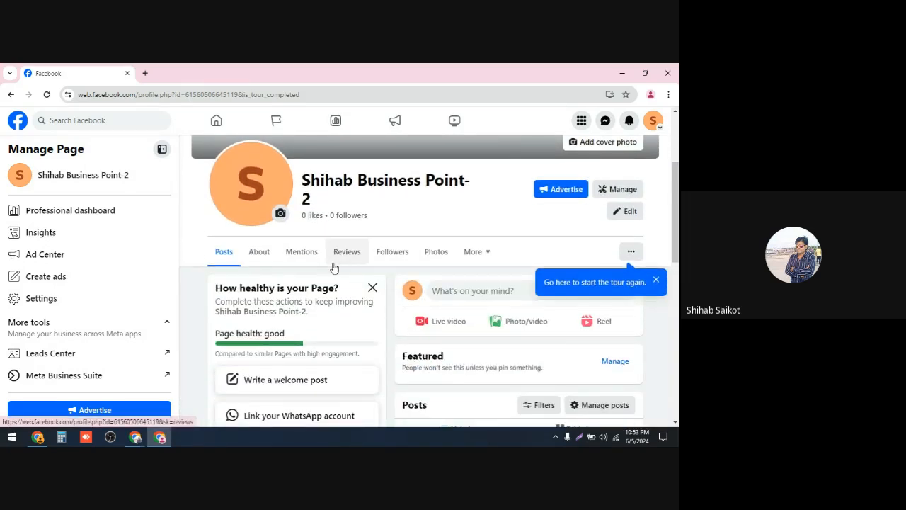
scroll(334, 280, up, 2)
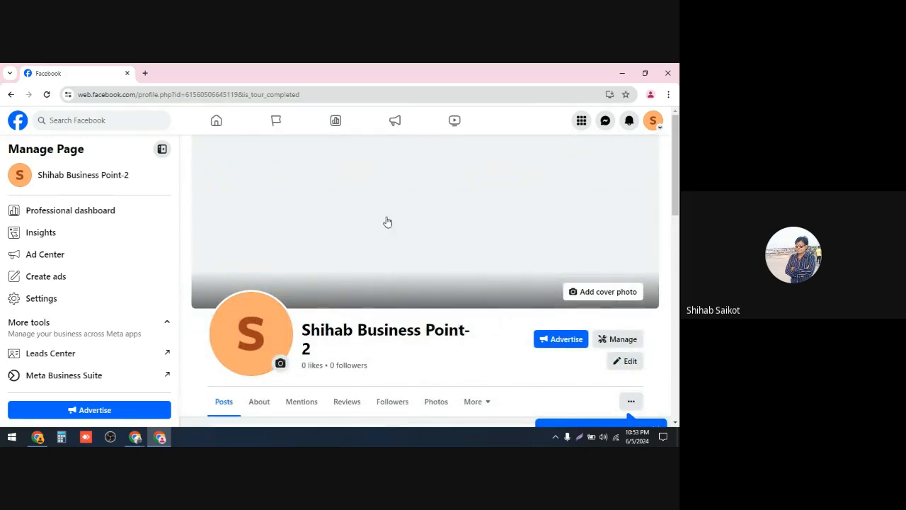
scroll(381, 214, down, 1)
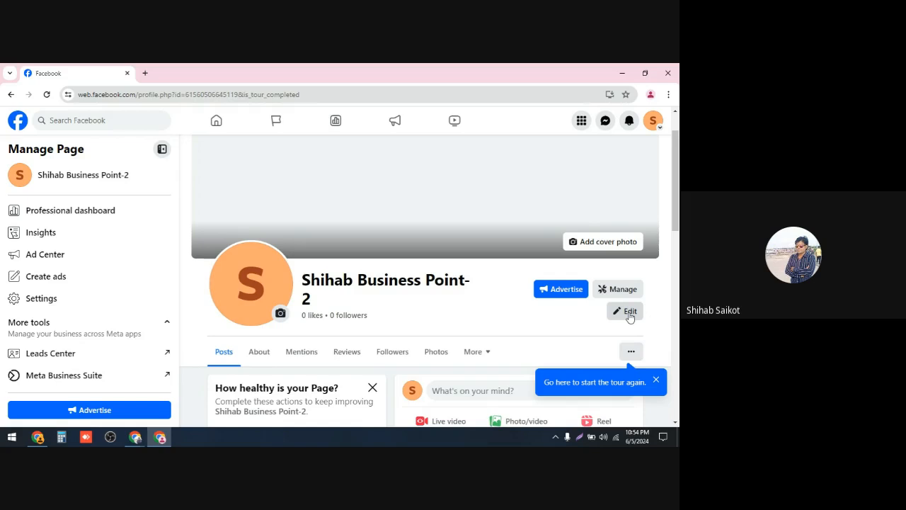
scroll(325, 219, up, 1)
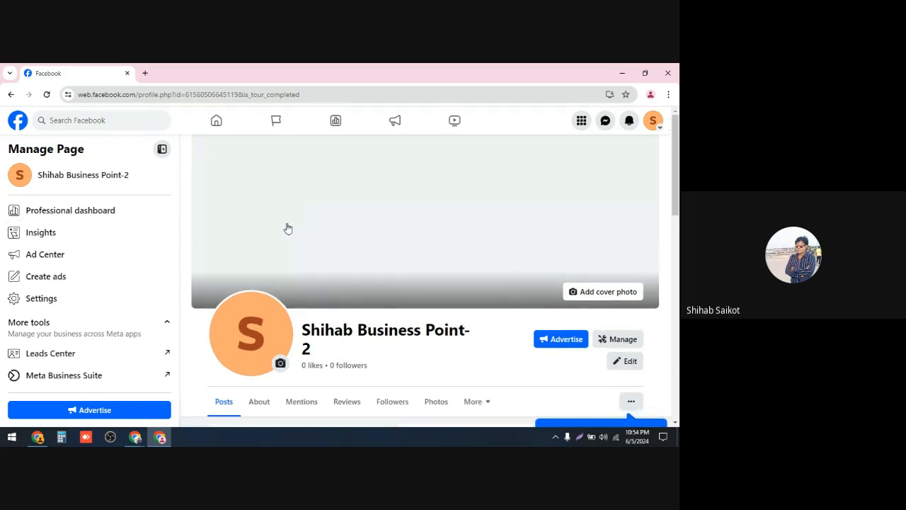
scroll(293, 220, down, 3)
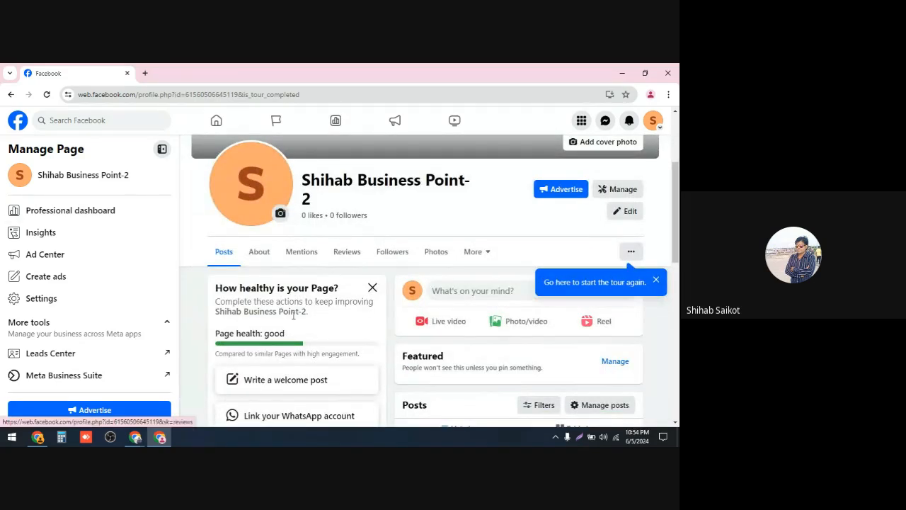
scroll(297, 311, up, 2)
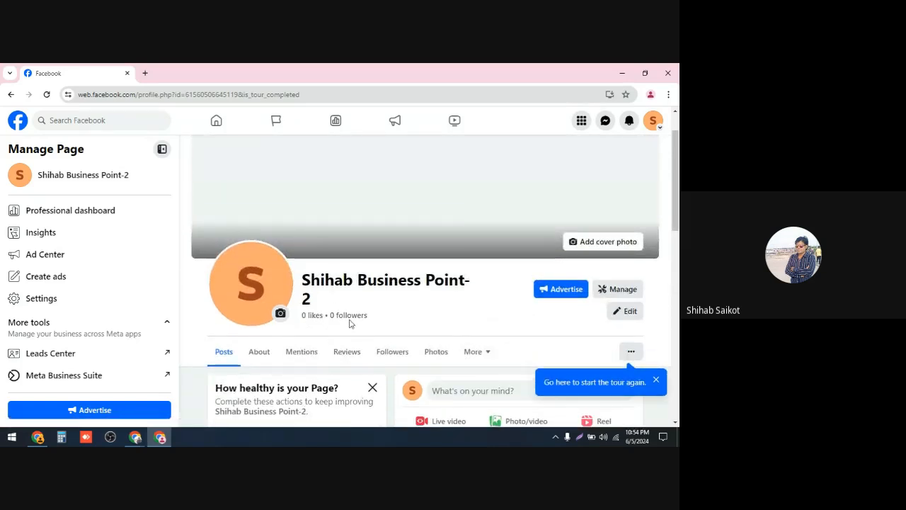
scroll(349, 324, up, 1)
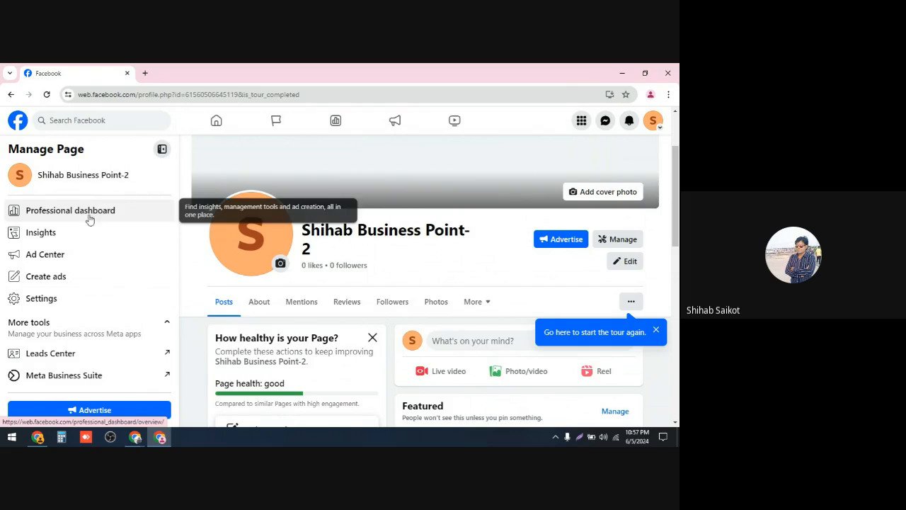
Step: Open the Professional dashboard and browse its menu of tools
scroll(91, 279, up, 1)
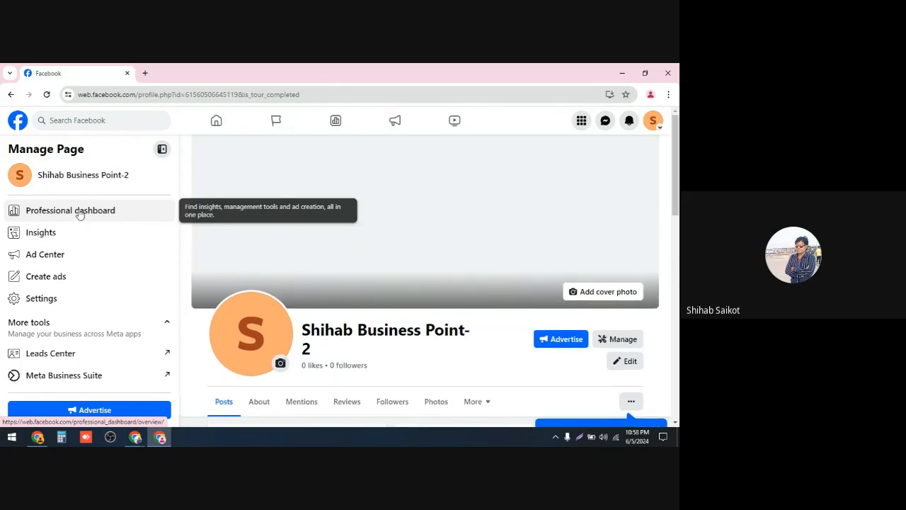
click(80, 213)
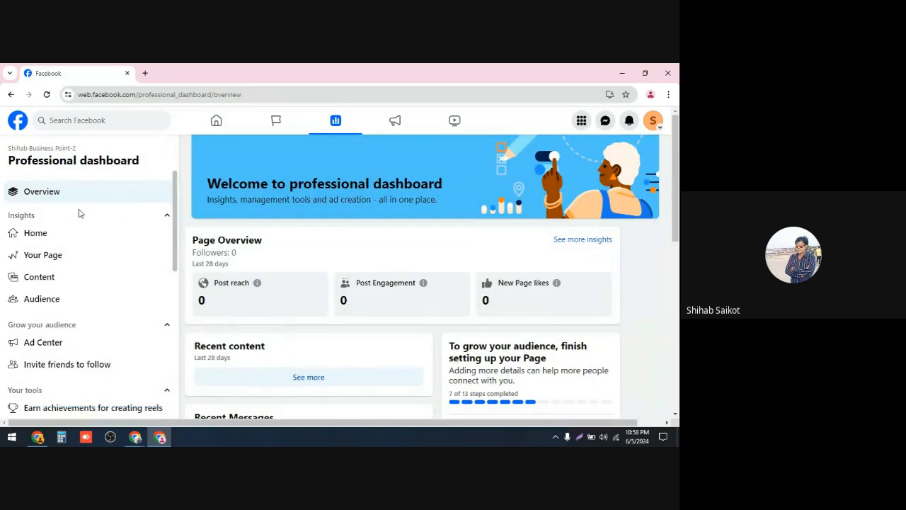
scroll(73, 232, down, 2)
scroll(73, 233, down, 3)
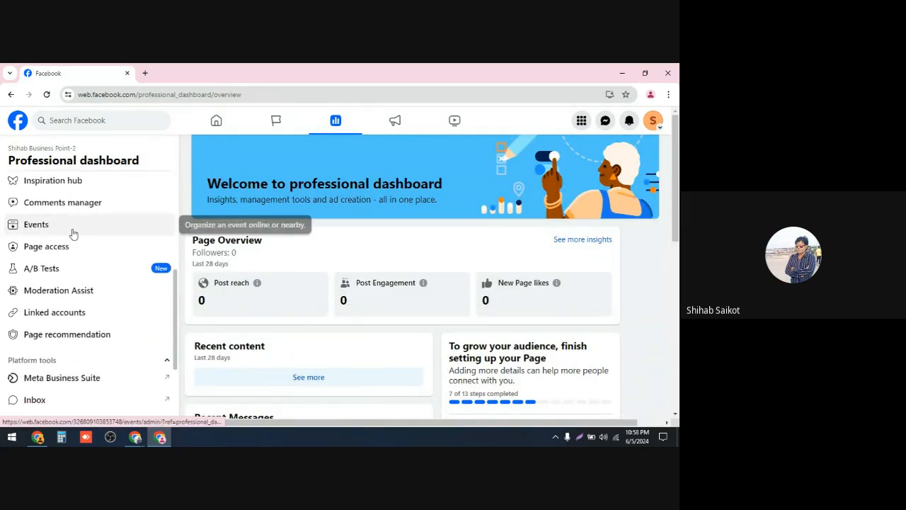
scroll(74, 233, up, 5)
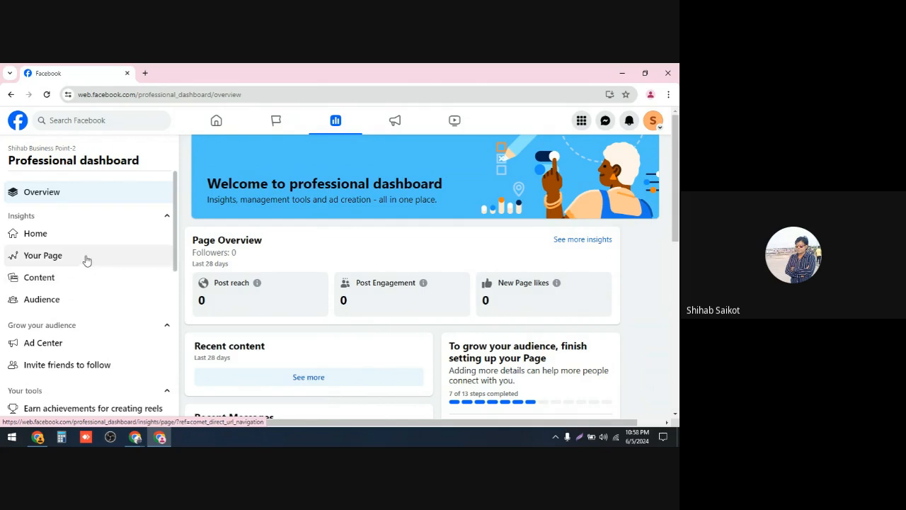
Step: Open Page access from the dashboard's tools and start adding a new person with Facebook access to the page
scroll(83, 259, down, 2)
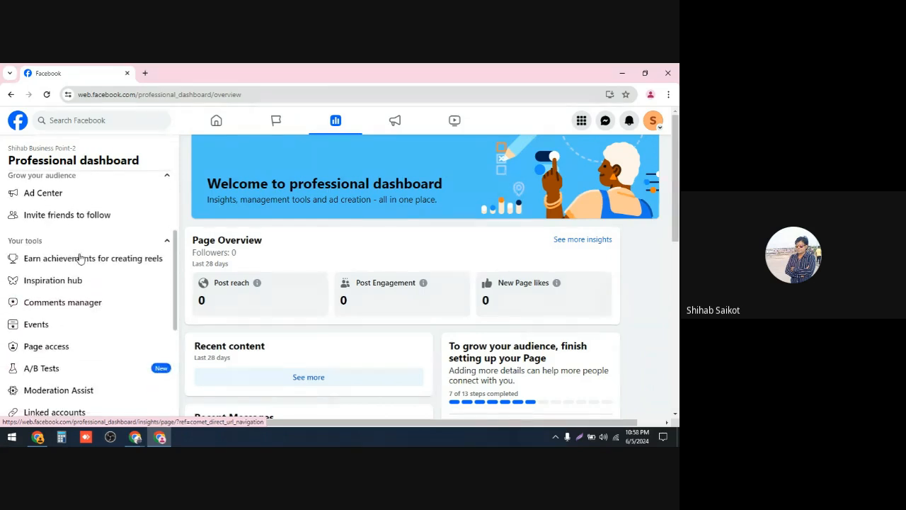
scroll(80, 259, down, 1)
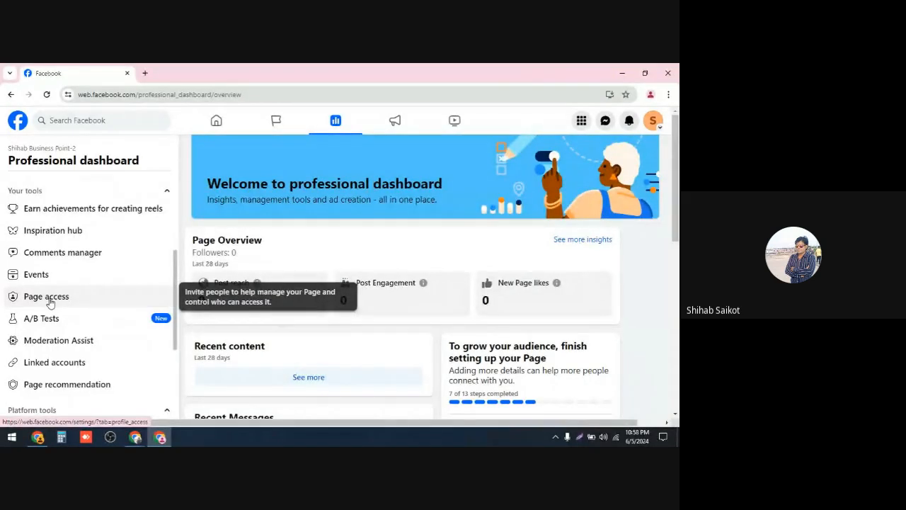
click(52, 303)
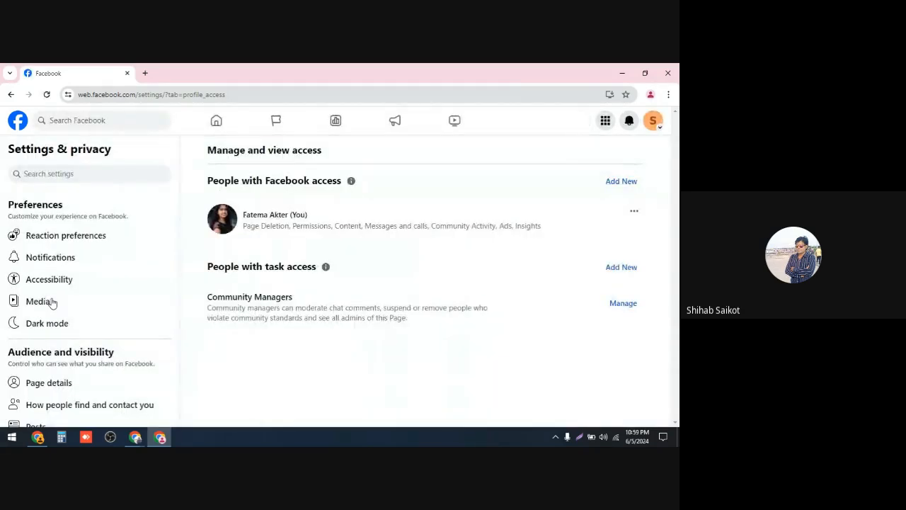
scroll(53, 300, down, 1)
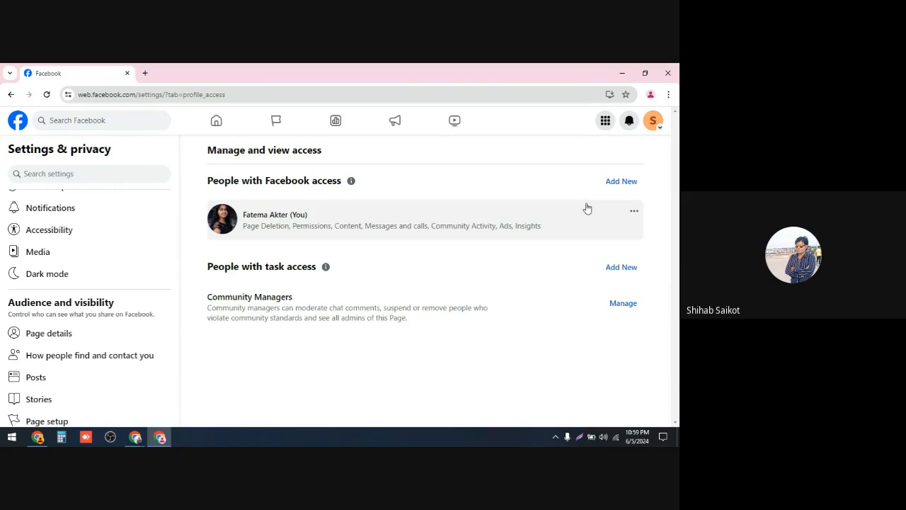
click(628, 184)
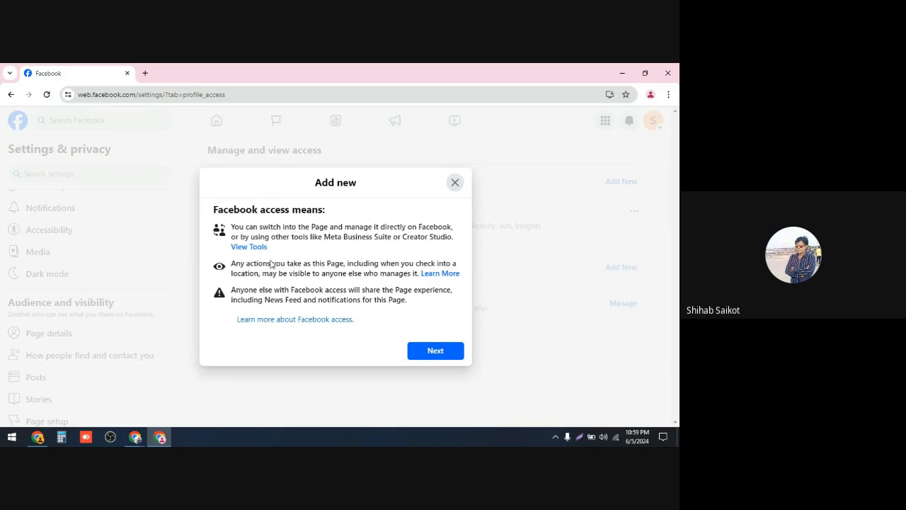
click(437, 350)
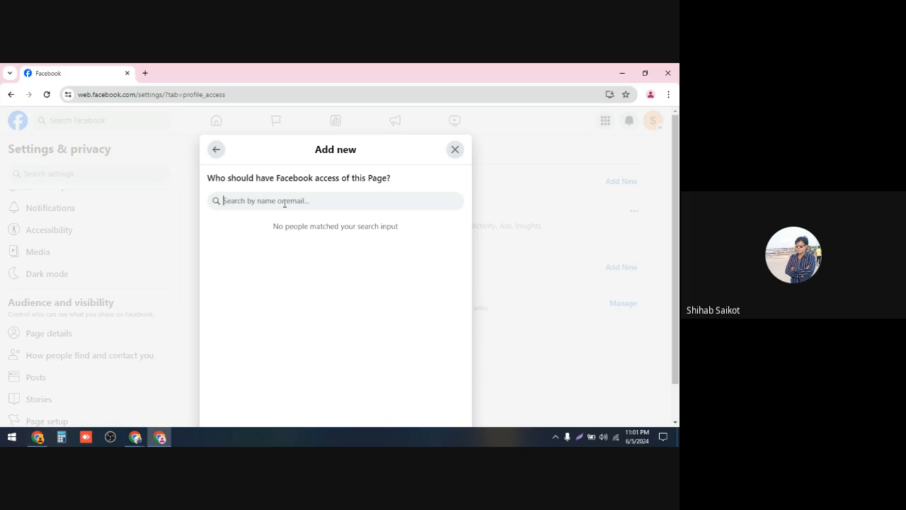
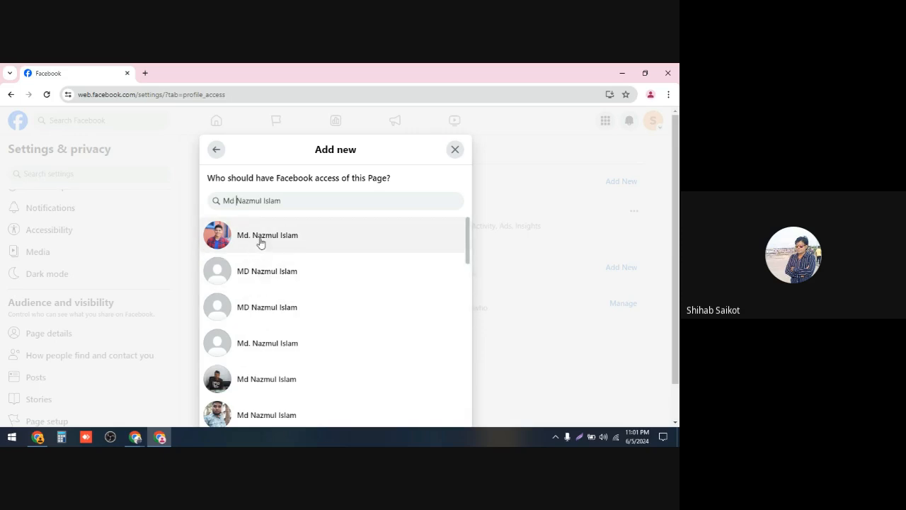
Step: Search for the person to add by typing their name, briefly prefixing and then removing an extra title
drag(264, 200, 305, 207)
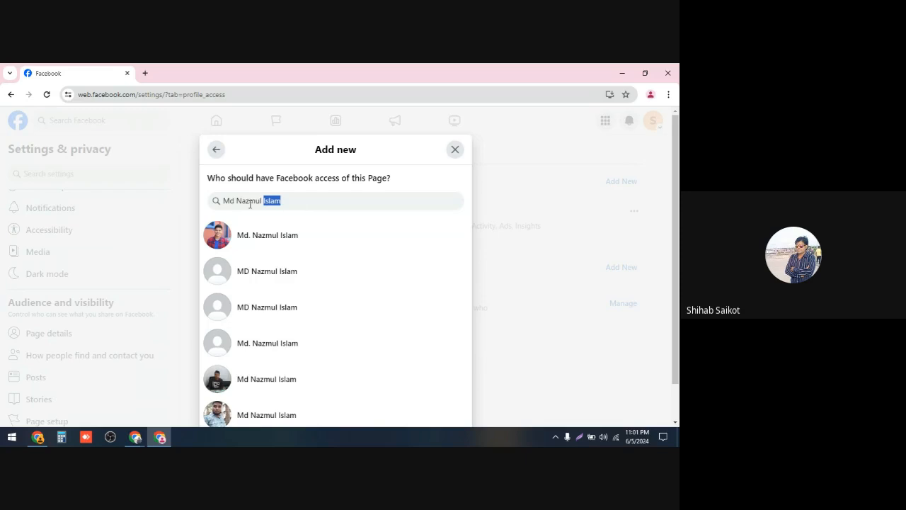
drag(236, 200, 223, 200)
key(BackSpace)
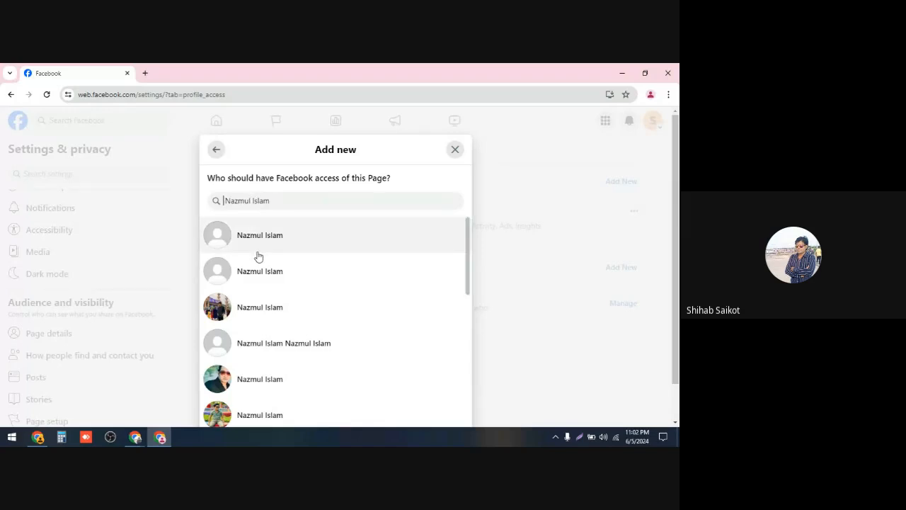
Step: Scroll through the matching people in the search results to find the right person
scroll(262, 256, down, 2)
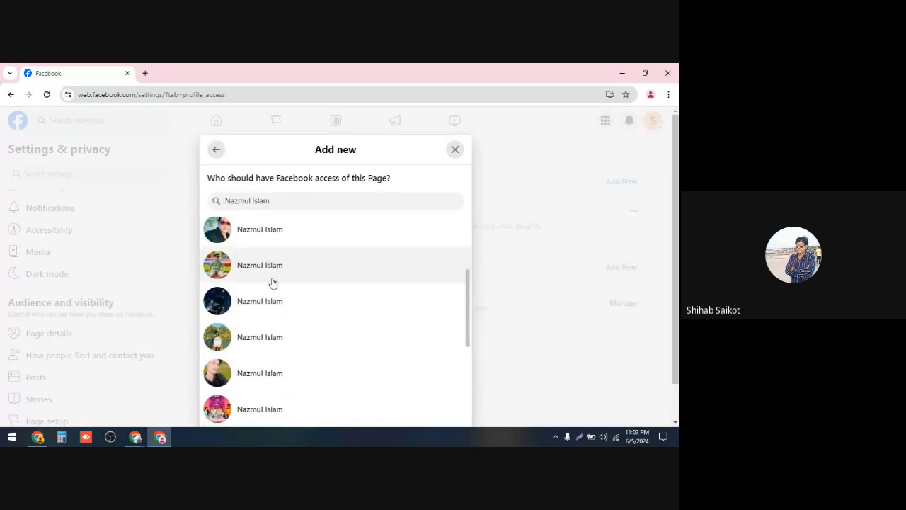
scroll(273, 282, down, 1)
scroll(273, 281, down, 3)
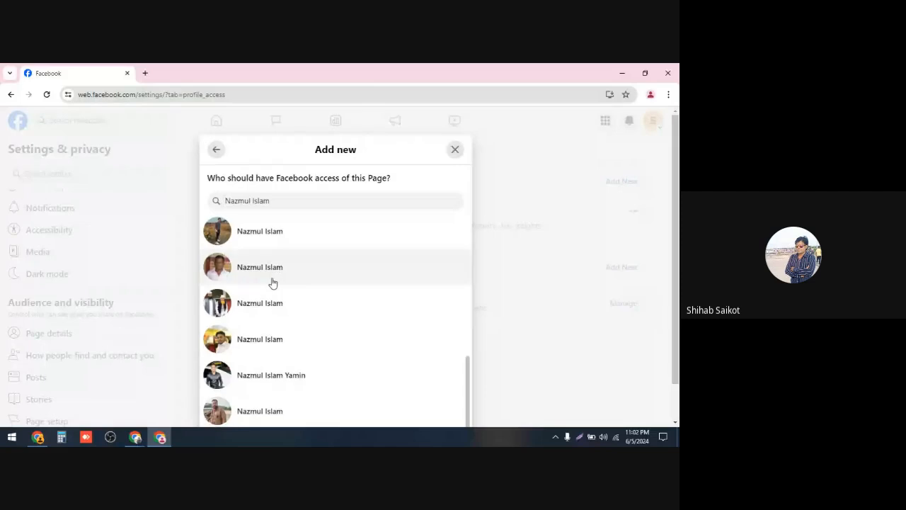
scroll(273, 283, up, 5)
scroll(272, 283, down, 1)
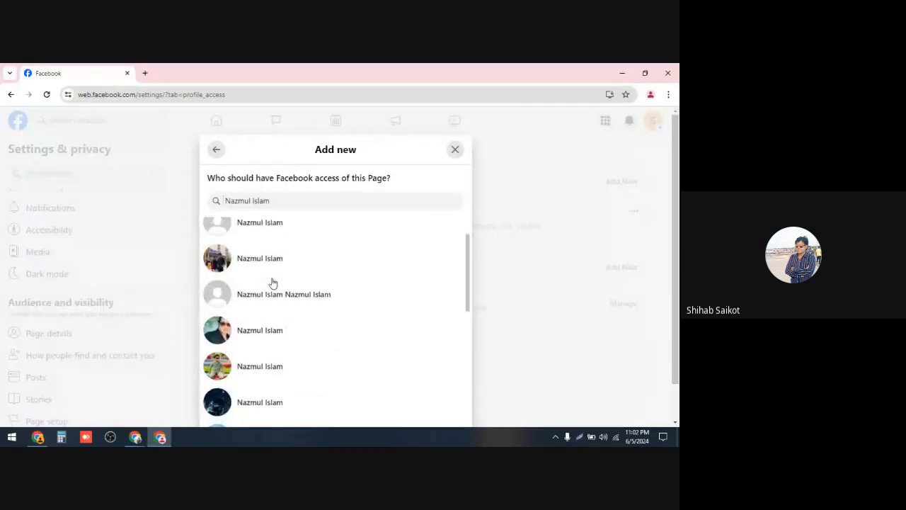
scroll(273, 284, up, 1)
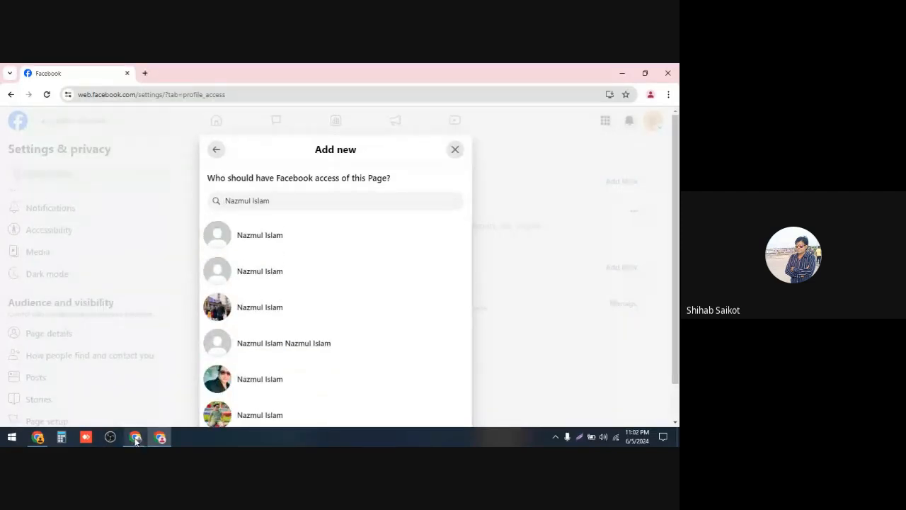
Step: Switch to the other browser window's Facebook tab and browse the Shihab Business Point page's Professional dashboard menu
mouse_move(133, 427)
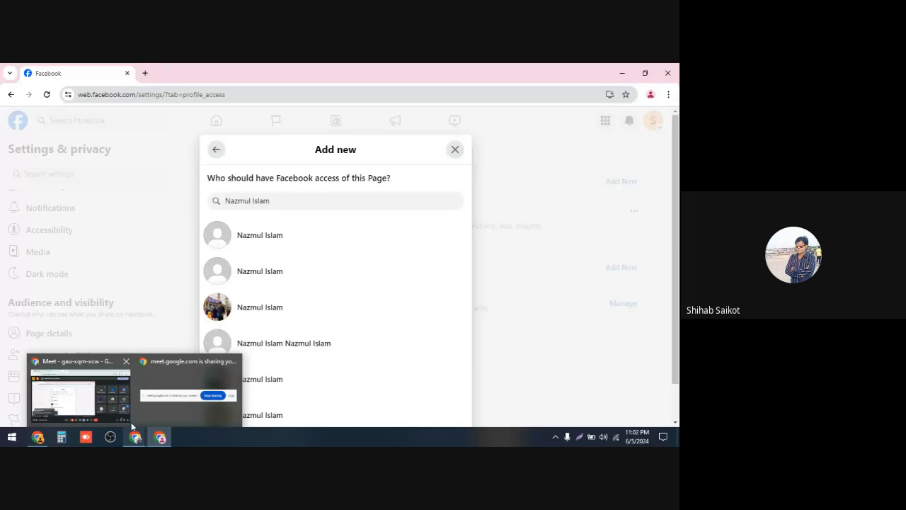
click(79, 393)
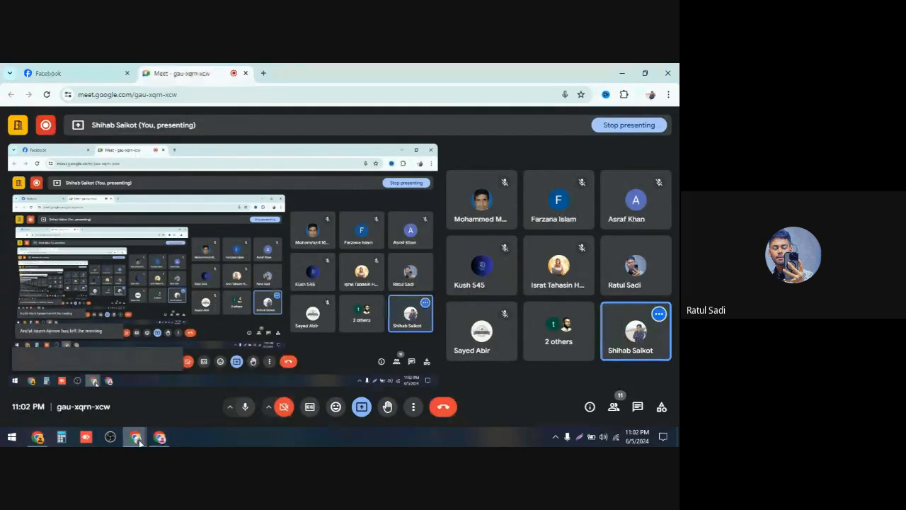
click(49, 73)
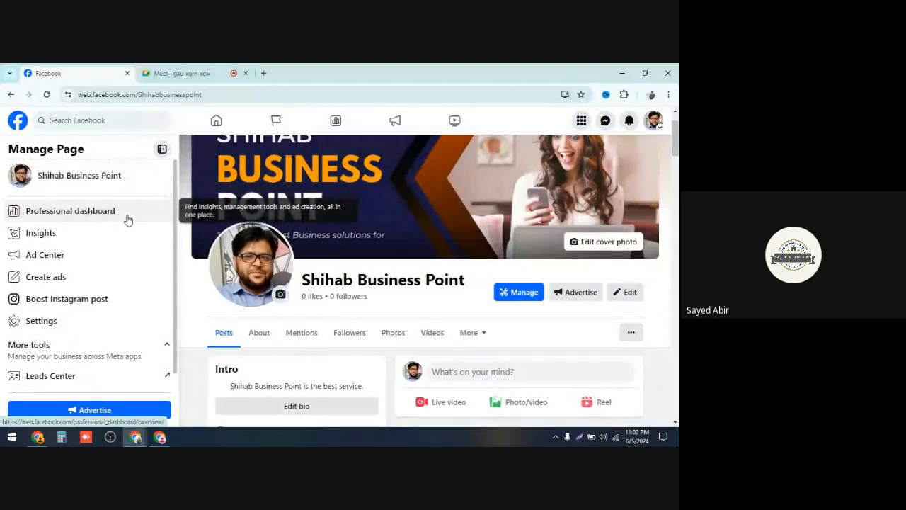
click(71, 213)
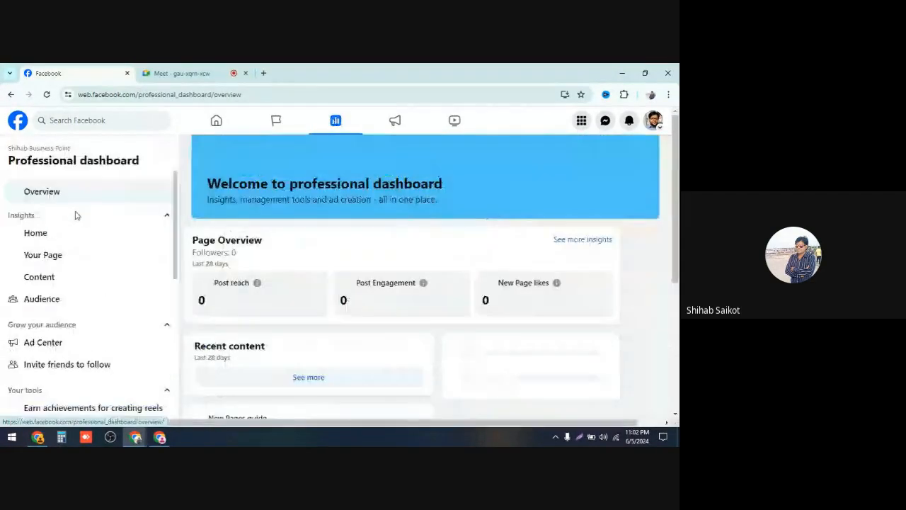
scroll(87, 234, down, 5)
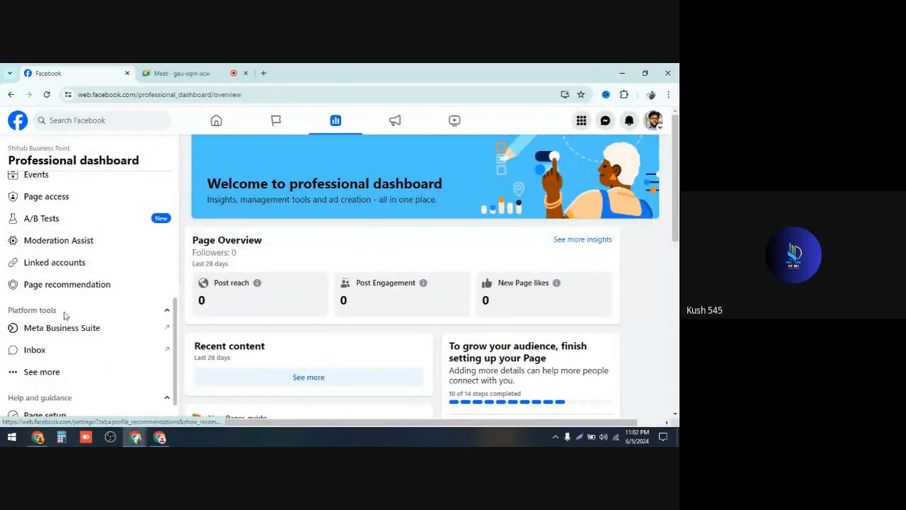
scroll(67, 331, down, 1)
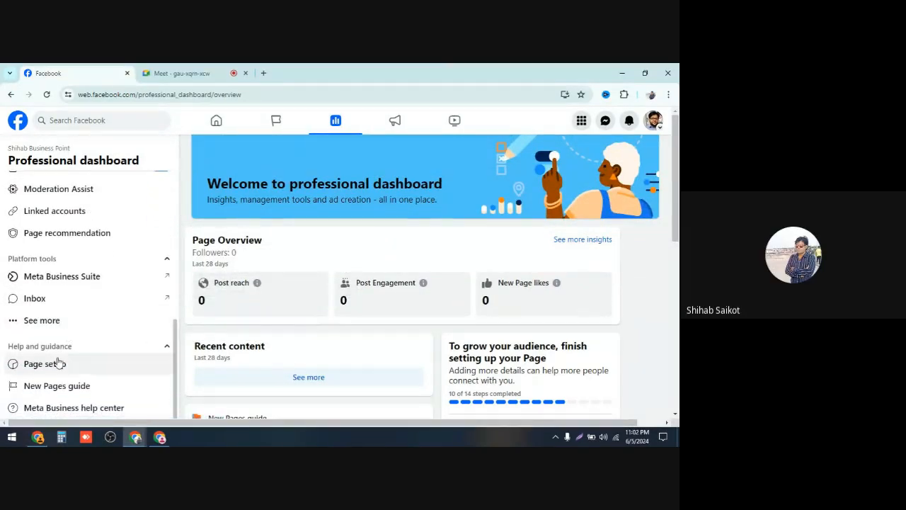
scroll(74, 298, up, 6)
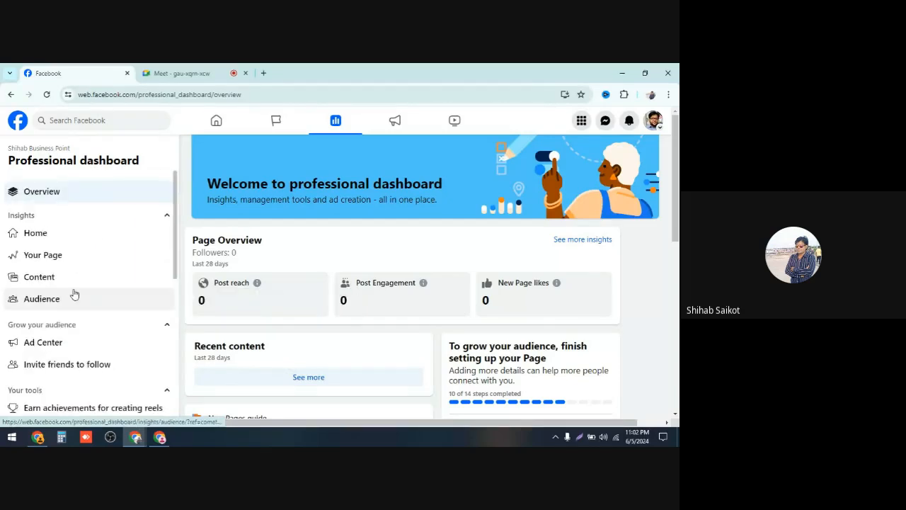
scroll(74, 294, down, 1)
scroll(74, 293, up, 1)
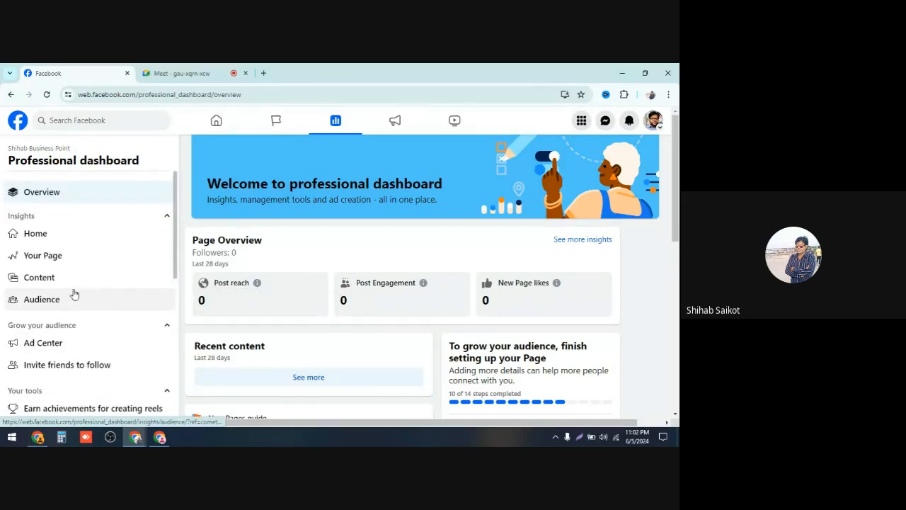
scroll(112, 205, down, 2)
scroll(111, 205, up, 1)
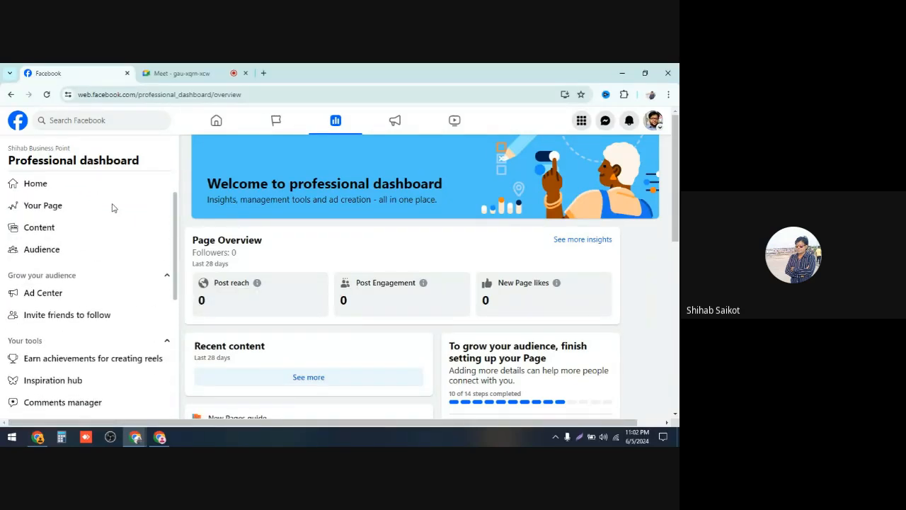
Step: Return to the first browser window, choose the first matching person, and give them Facebook access
click(159, 438)
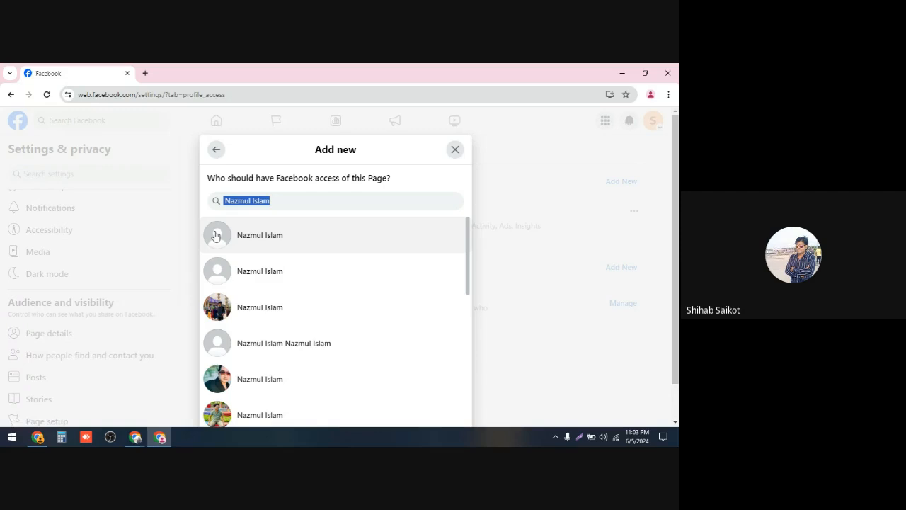
click(247, 244)
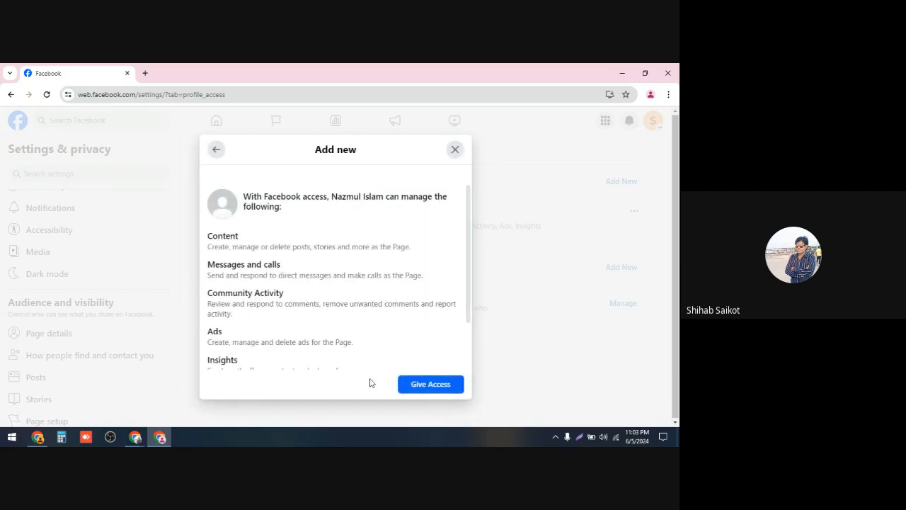
click(425, 386)
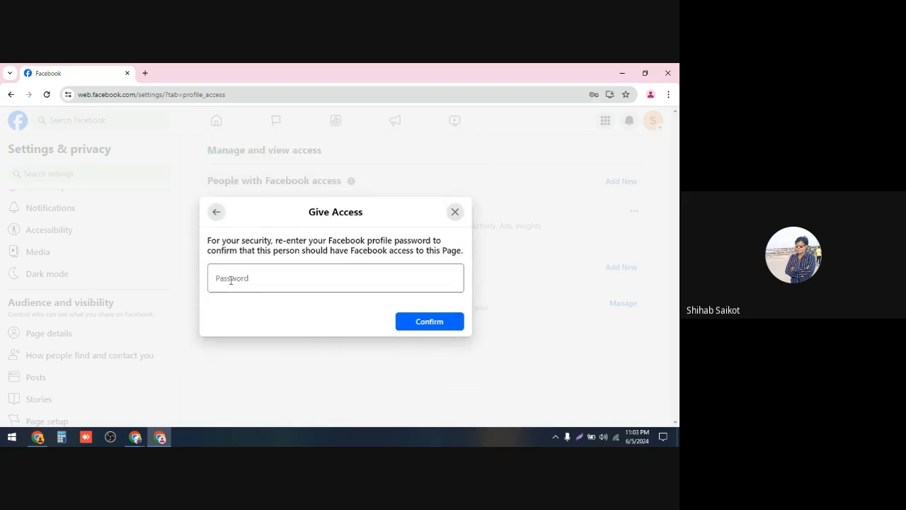
Step: Fill in the Facebook profile password from saved credentials, confirm the access, and save the password in the browser
click(231, 279)
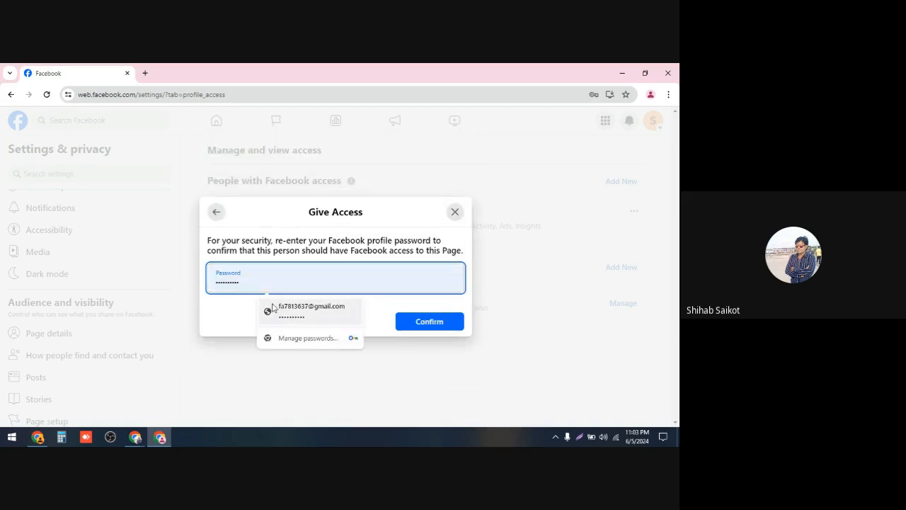
click(293, 323)
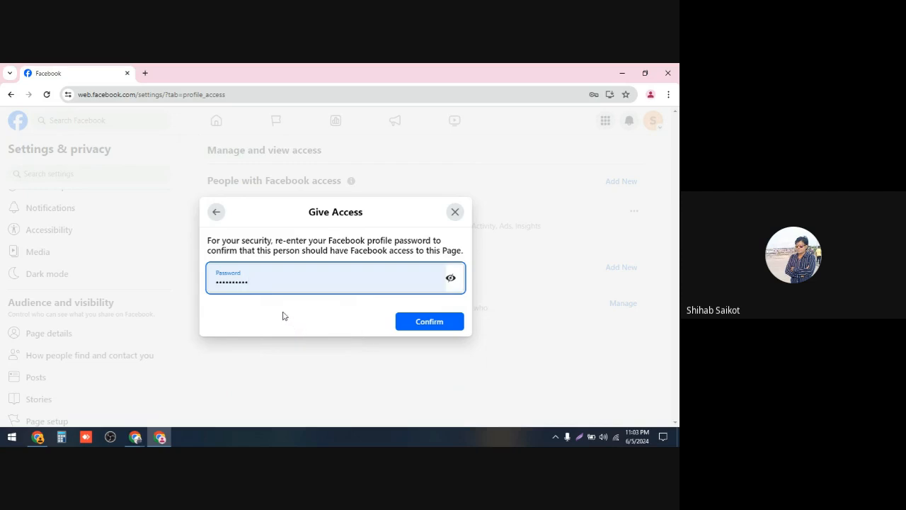
click(423, 324)
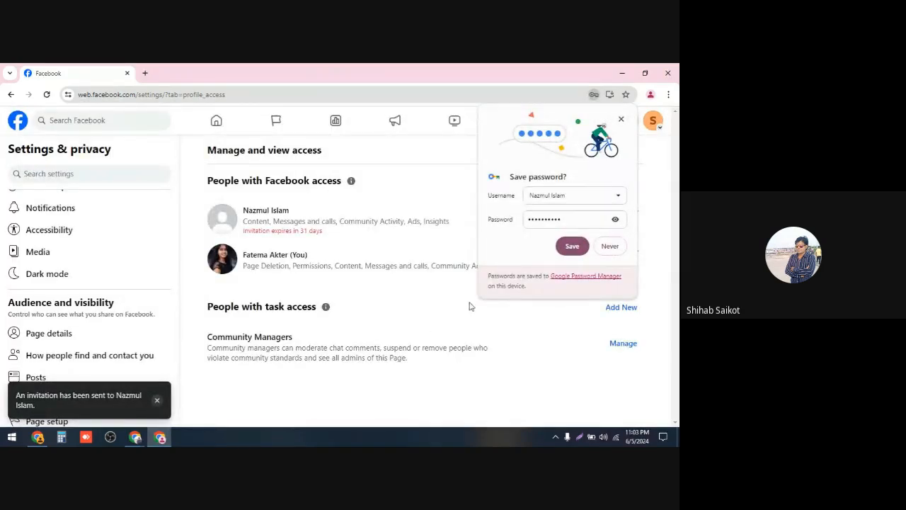
click(572, 246)
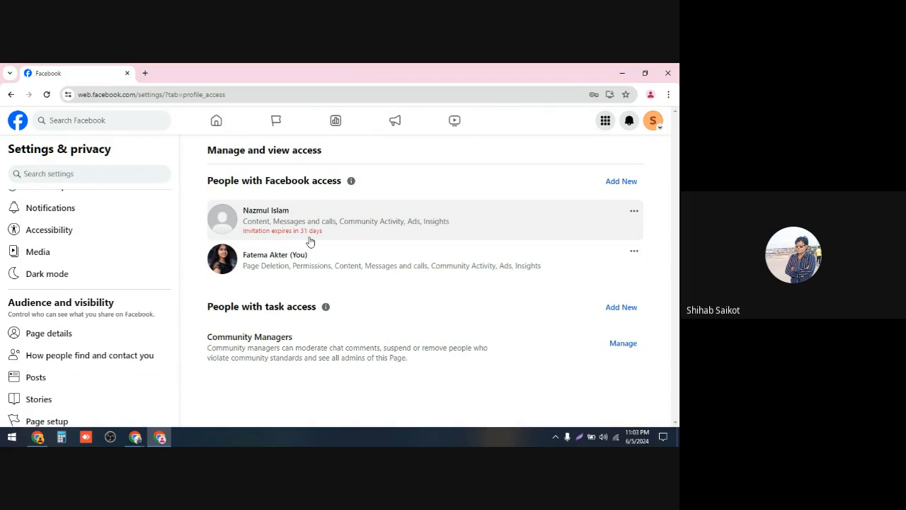
Step: Cancel the pending Facebook access invitation for the newly added person
click(634, 214)
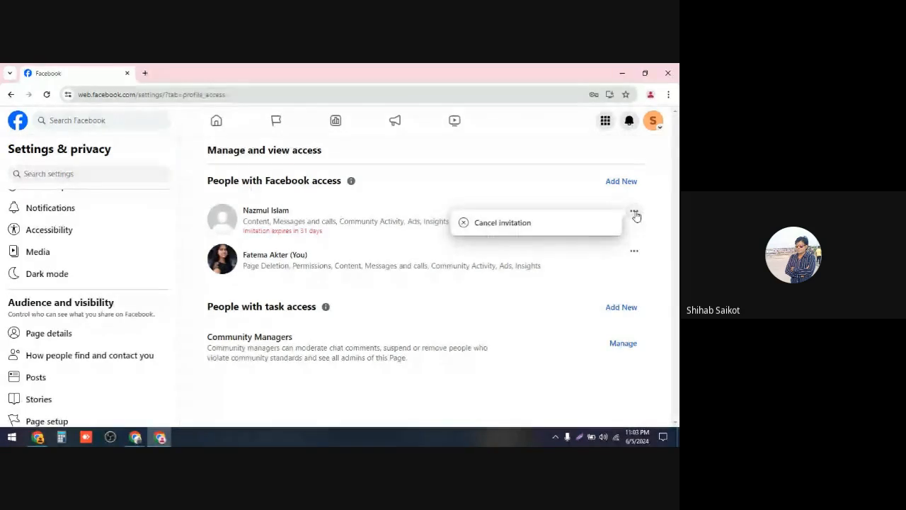
click(504, 223)
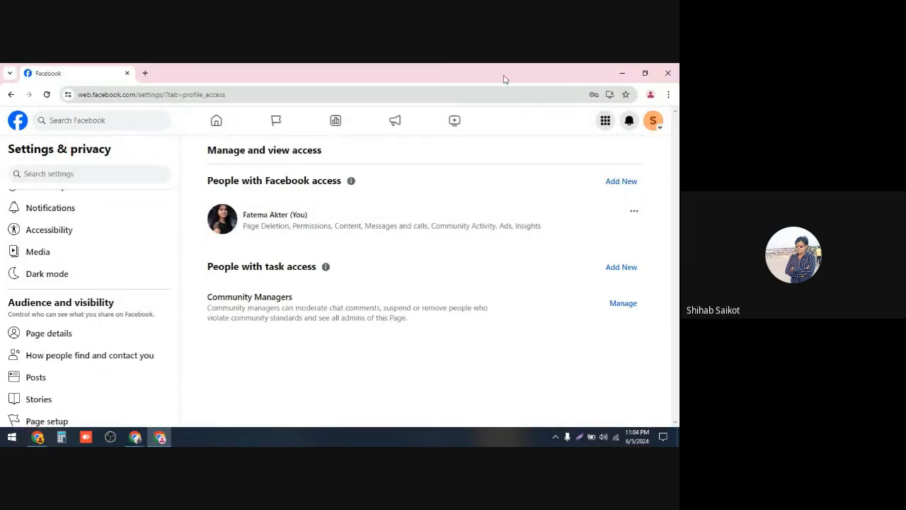
Step: Go back to the Shihab Business Point-2 page profile and scroll through it
click(11, 96)
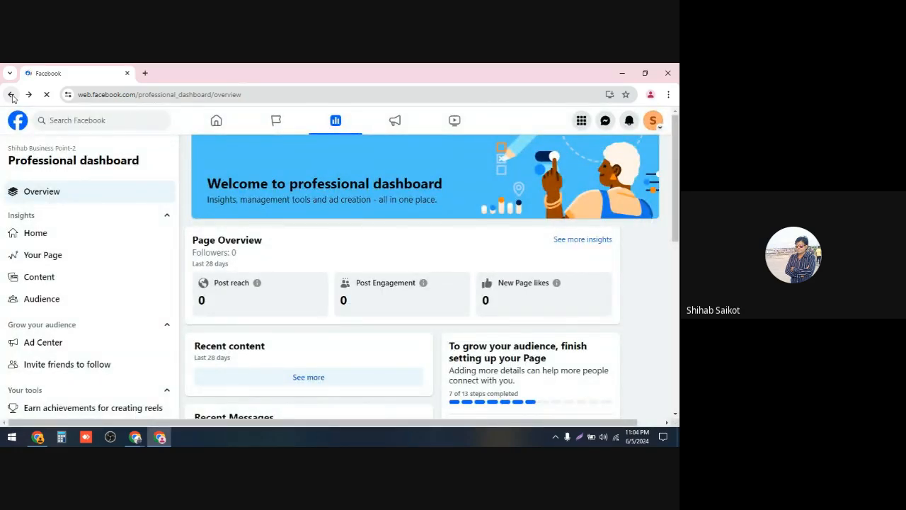
click(11, 94)
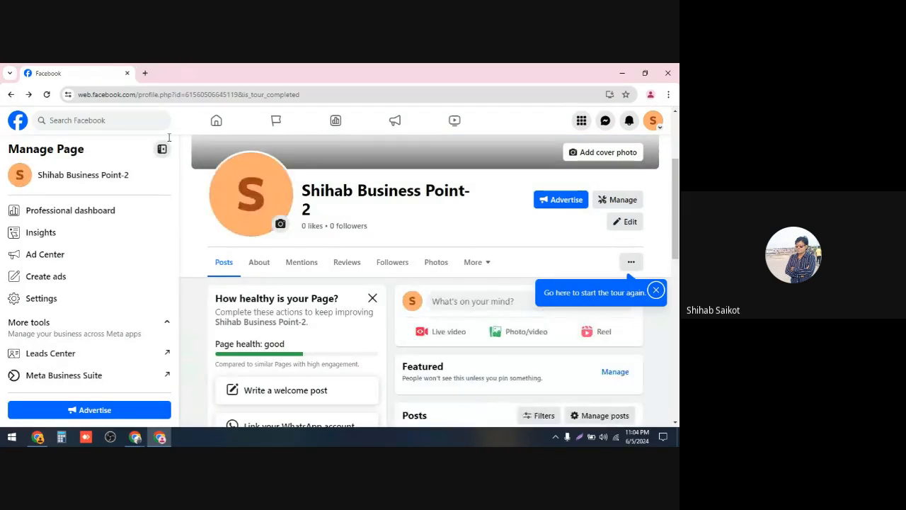
scroll(339, 253, up, 1)
scroll(338, 253, up, 1)
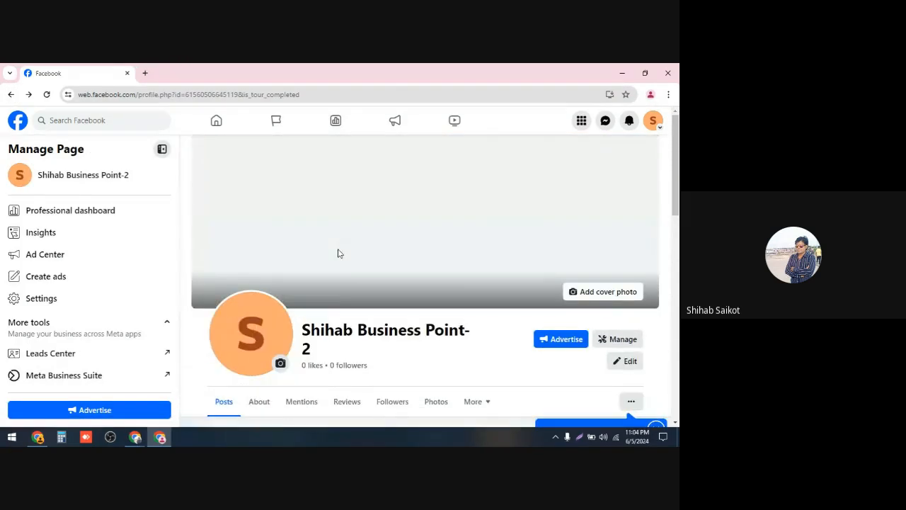
scroll(339, 254, down, 1)
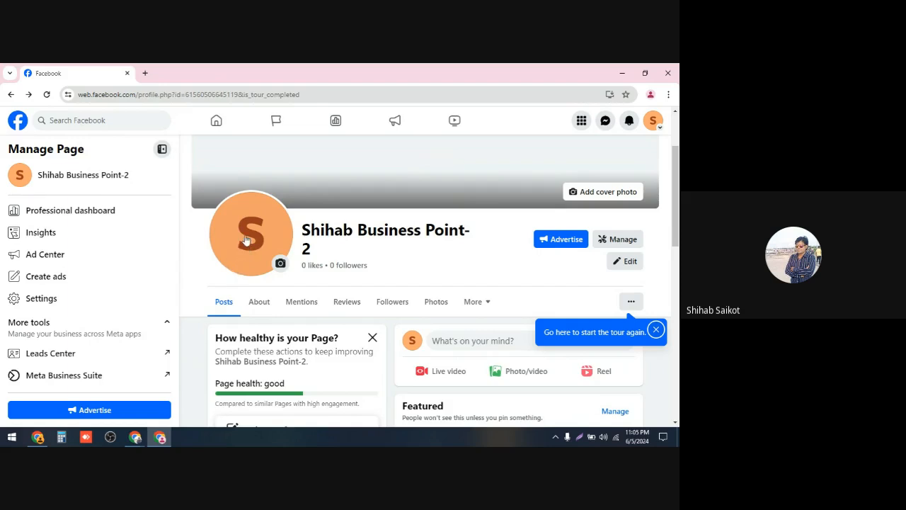
scroll(332, 176, up, 2)
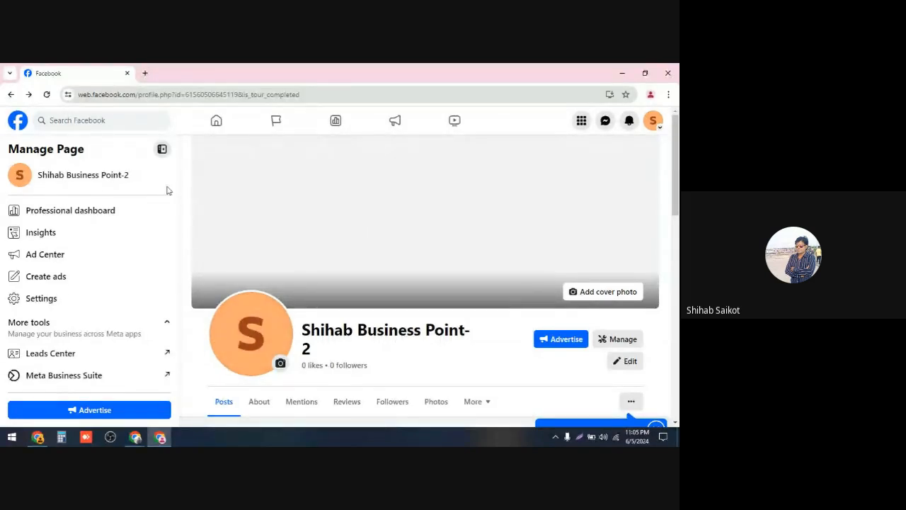
click(146, 74)
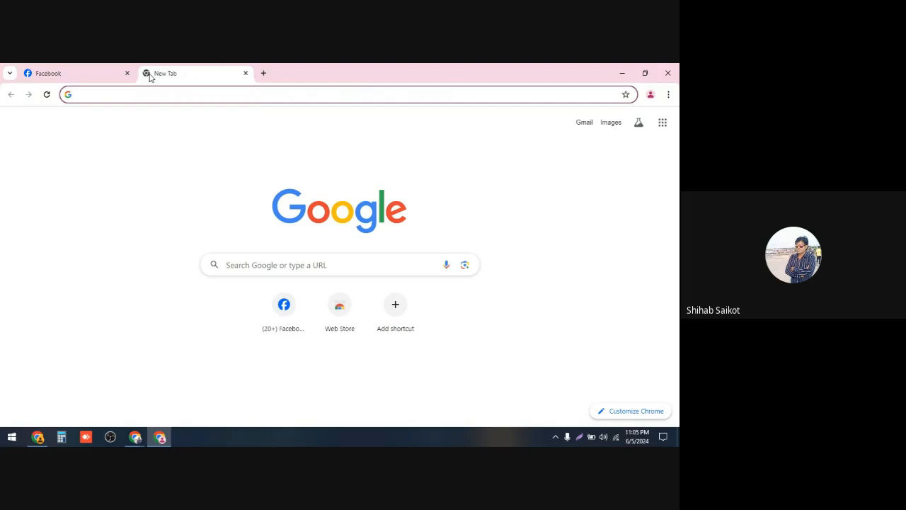
text(ca)
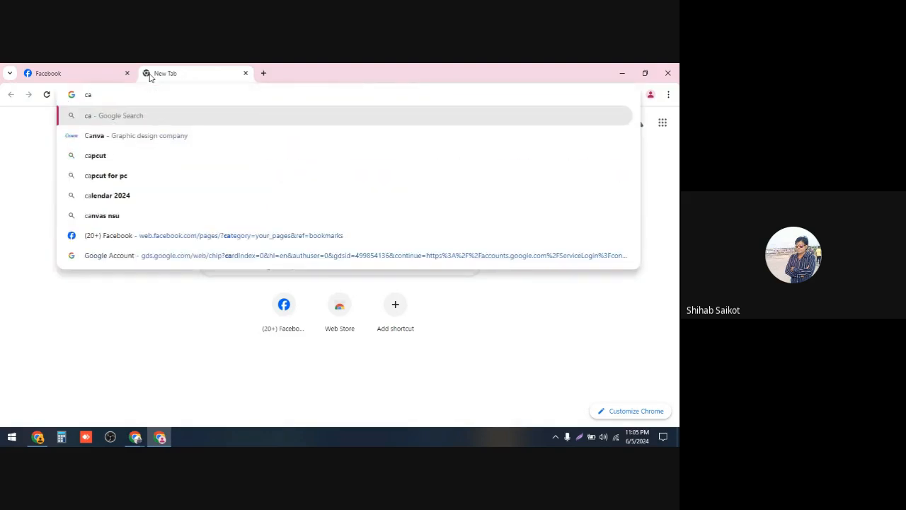
text(n)
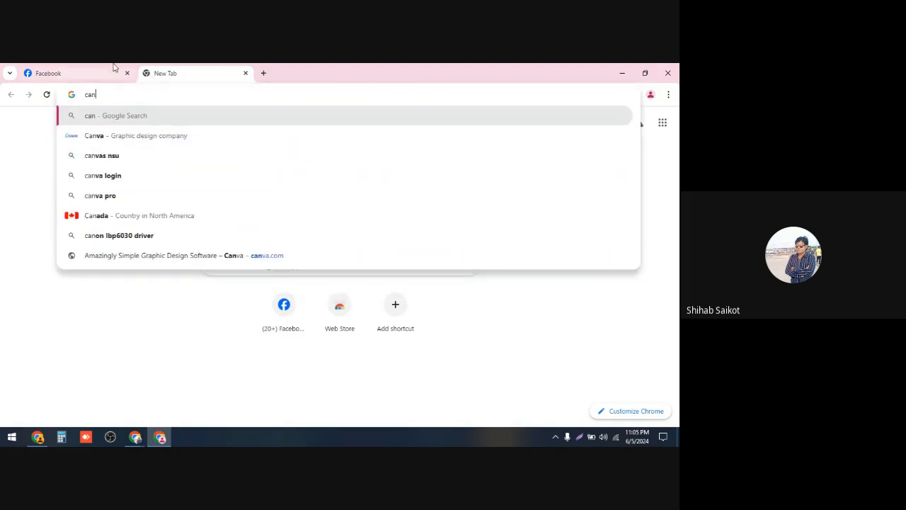
Step: Switch to the other browser window and open canva.com in a new tab
click(137, 438)
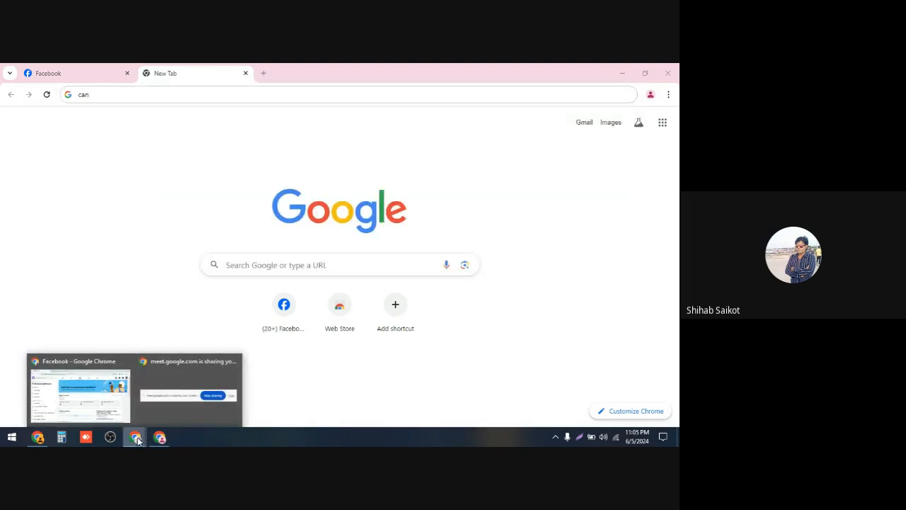
click(71, 70)
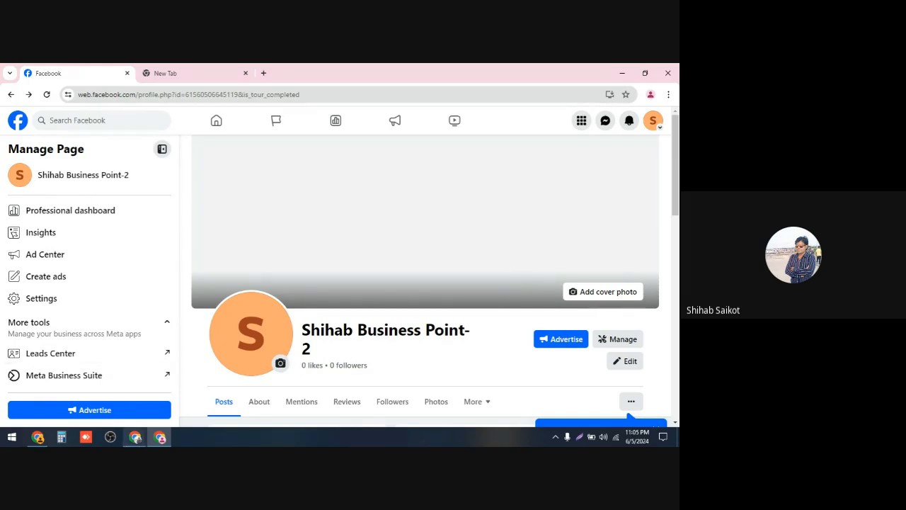
click(135, 436)
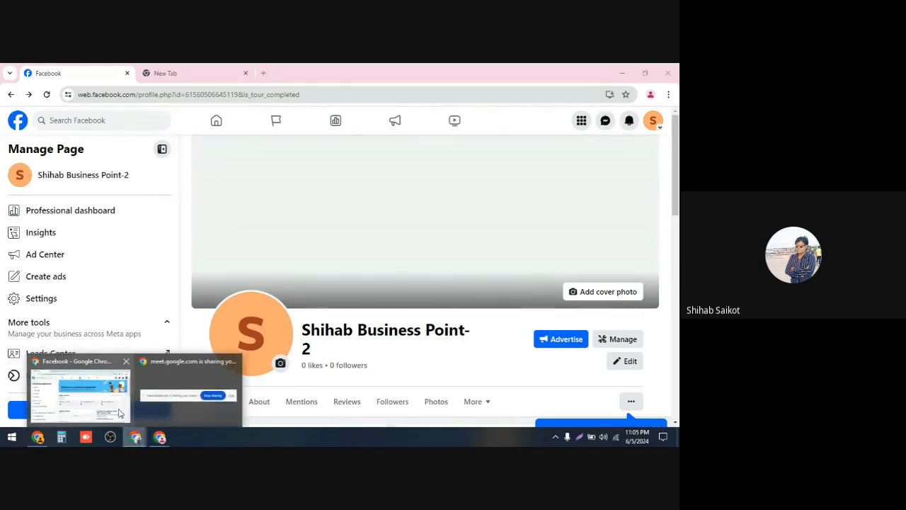
click(119, 412)
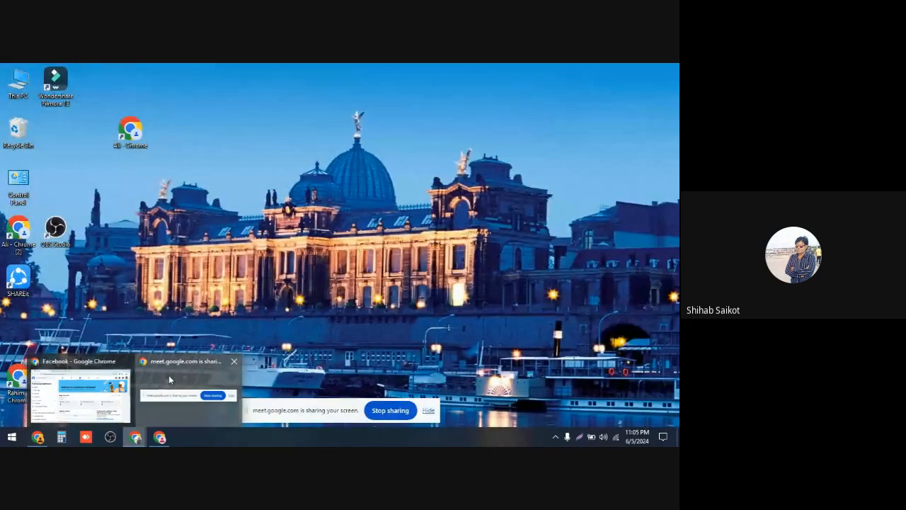
click(168, 374)
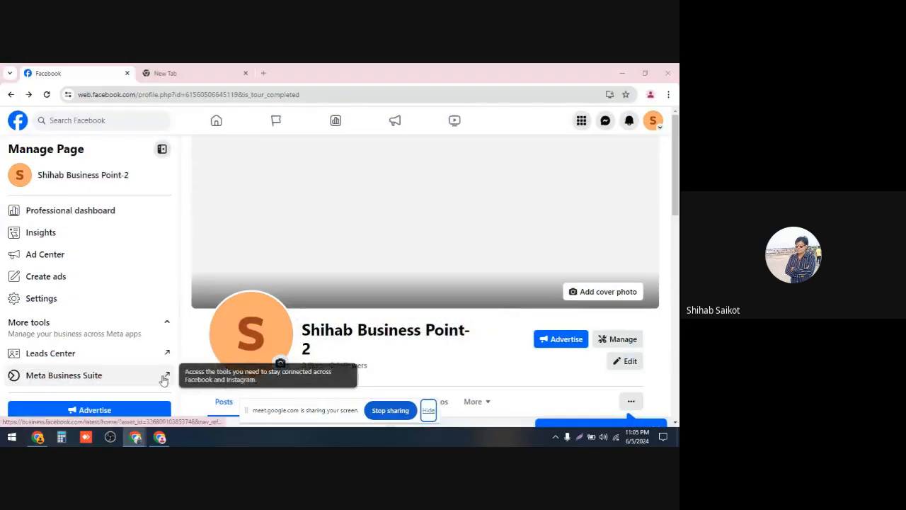
click(162, 437)
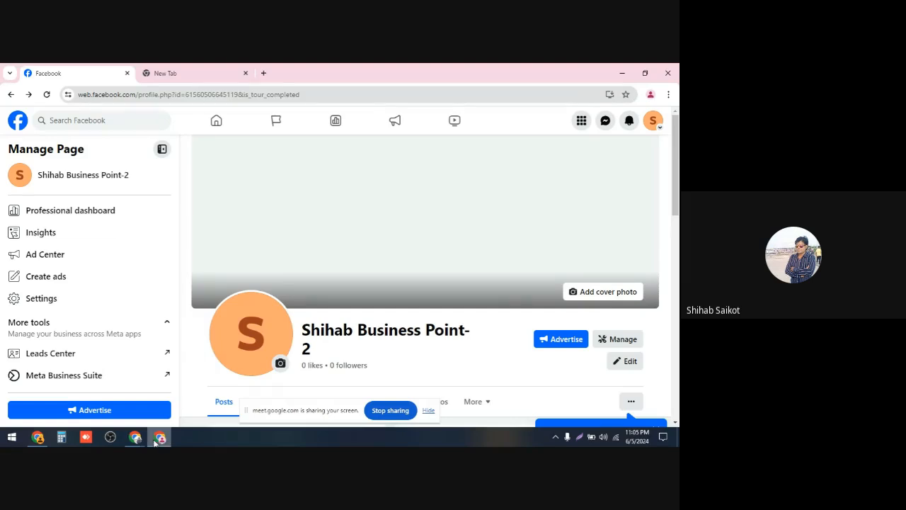
mouse_move(136, 438)
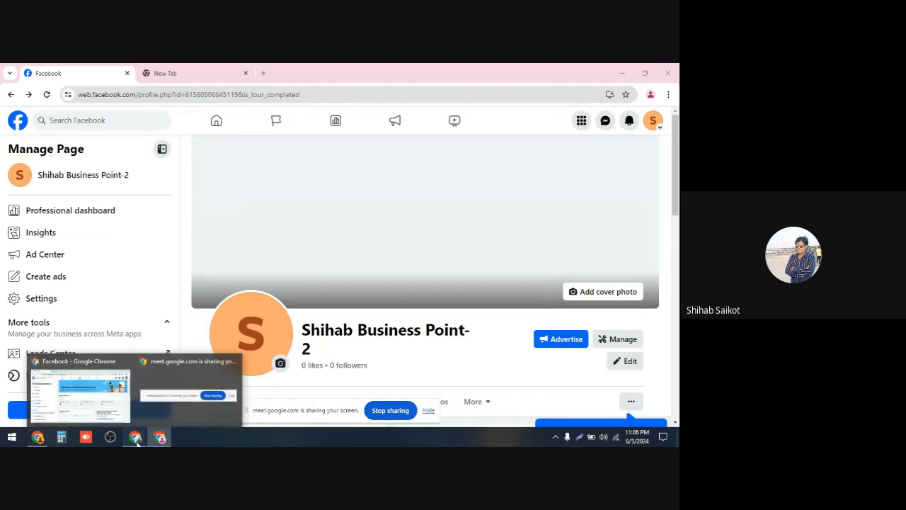
click(81, 388)
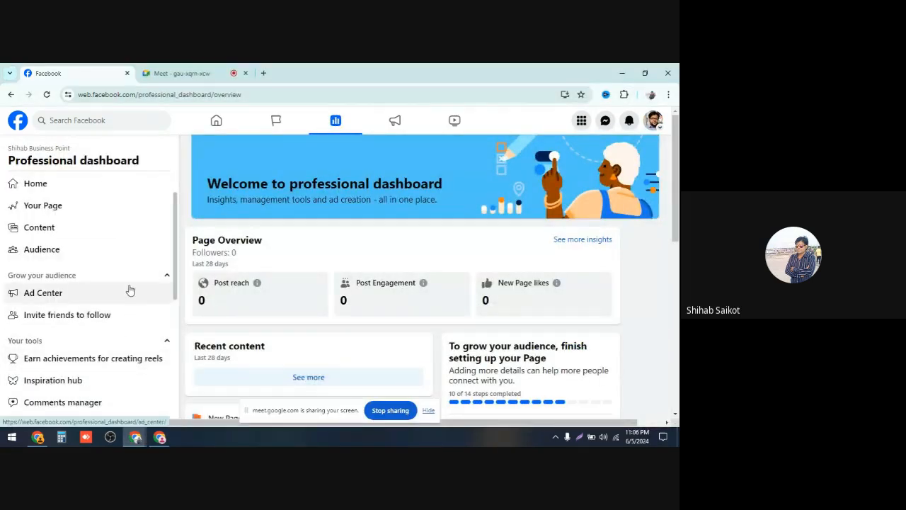
click(264, 74)
text(c)
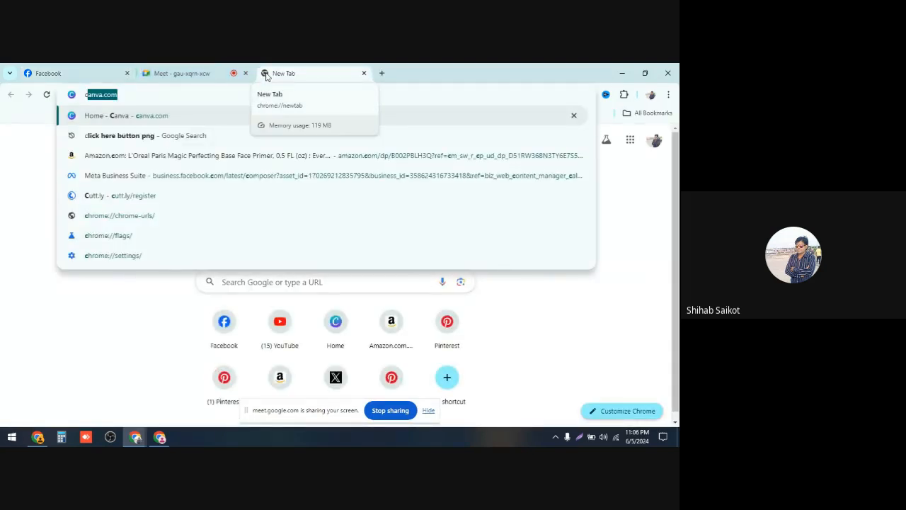
key(Return)
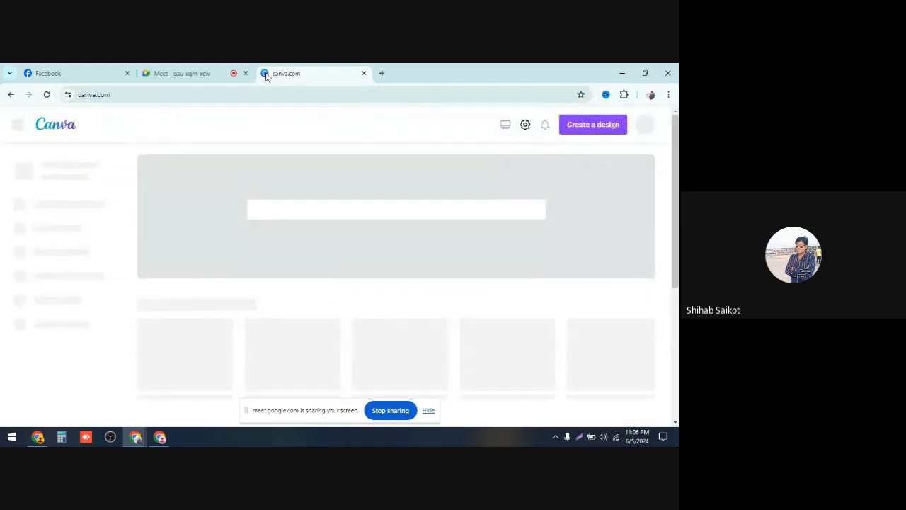
Step: Search Canva templates for "Page logo"
mouse_move(291, 134)
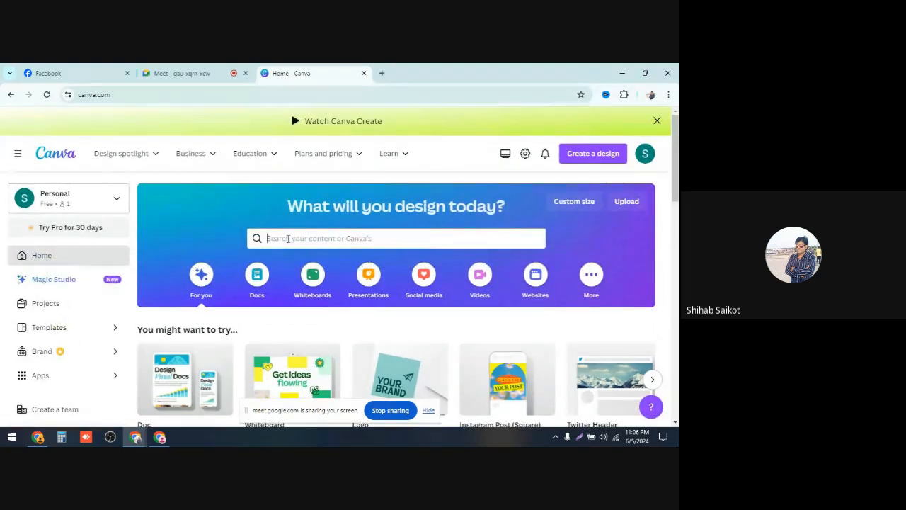
click(287, 239)
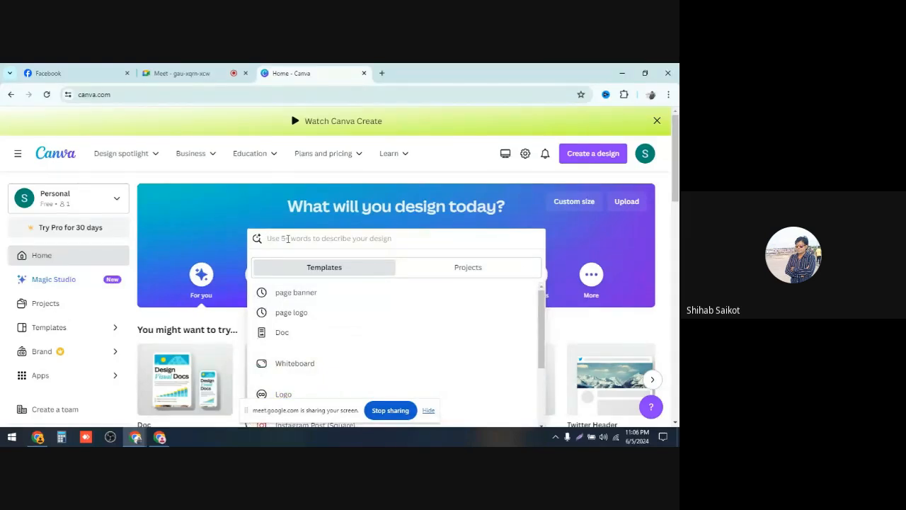
text(Pa)
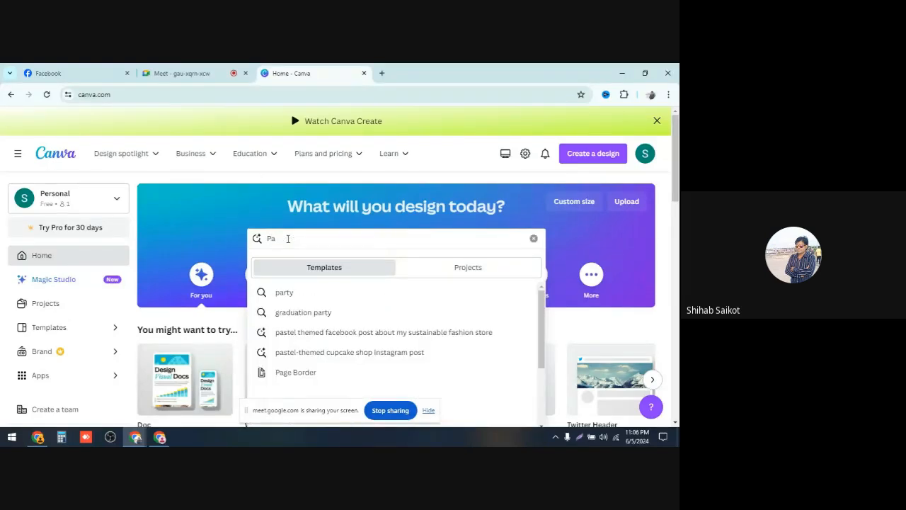
text(ge )
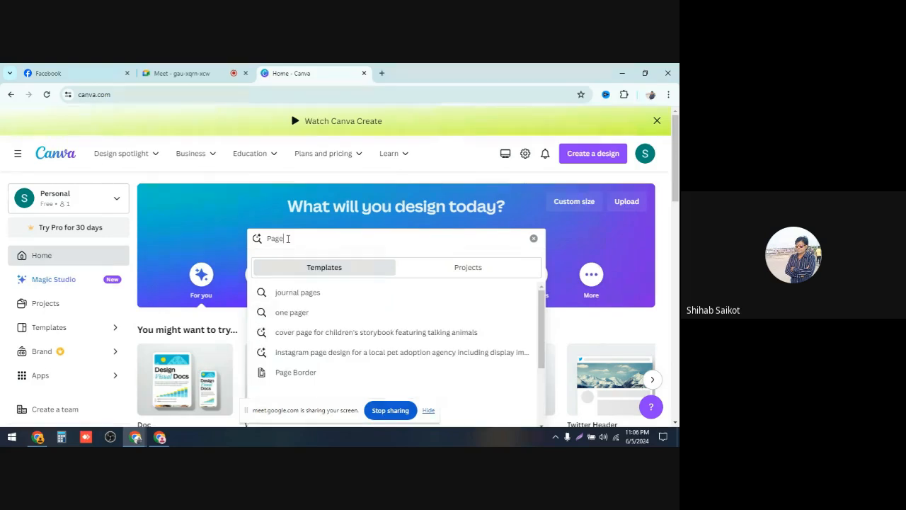
text(logo)
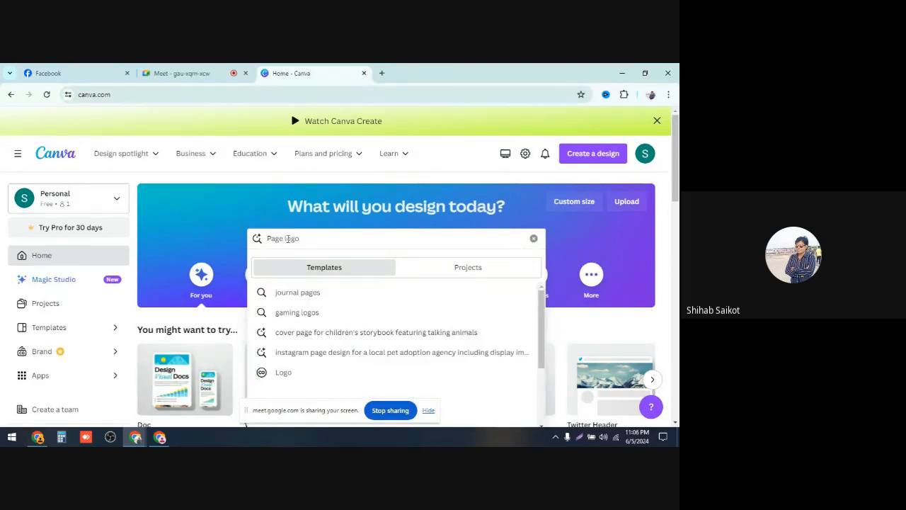
key(Return)
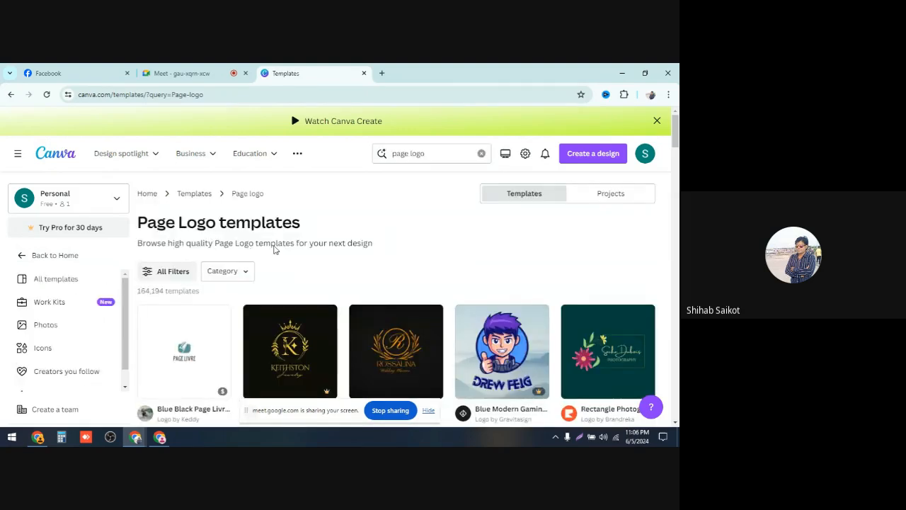
Step: Browse the logo templates and customize the Gold & Black Modern Logo template
scroll(279, 251, down, 1)
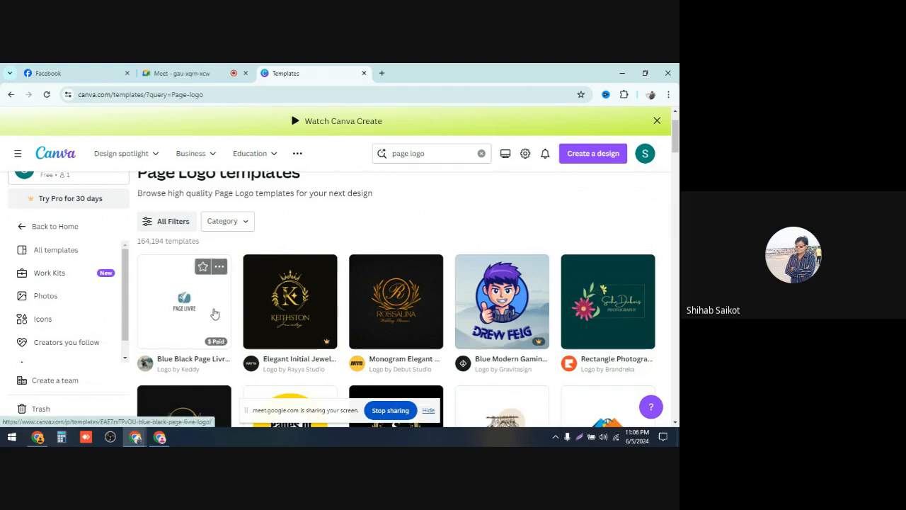
scroll(264, 309, down, 3)
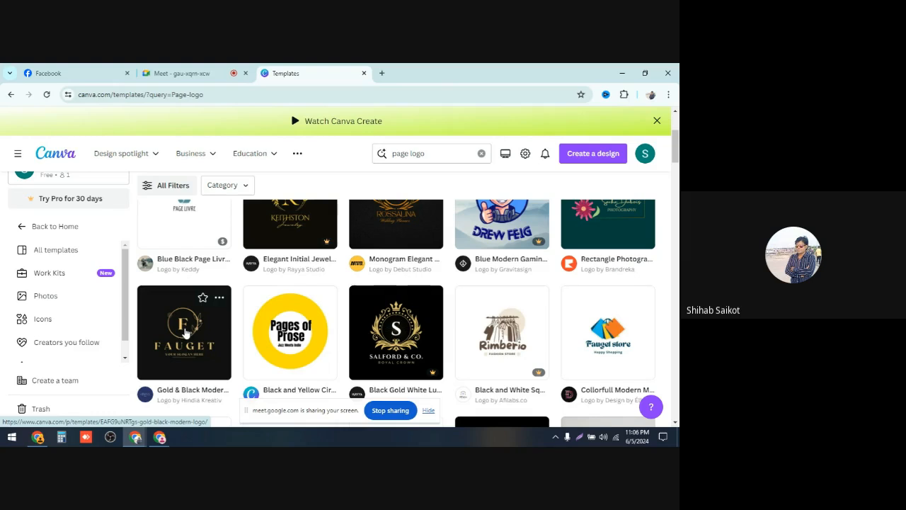
click(184, 333)
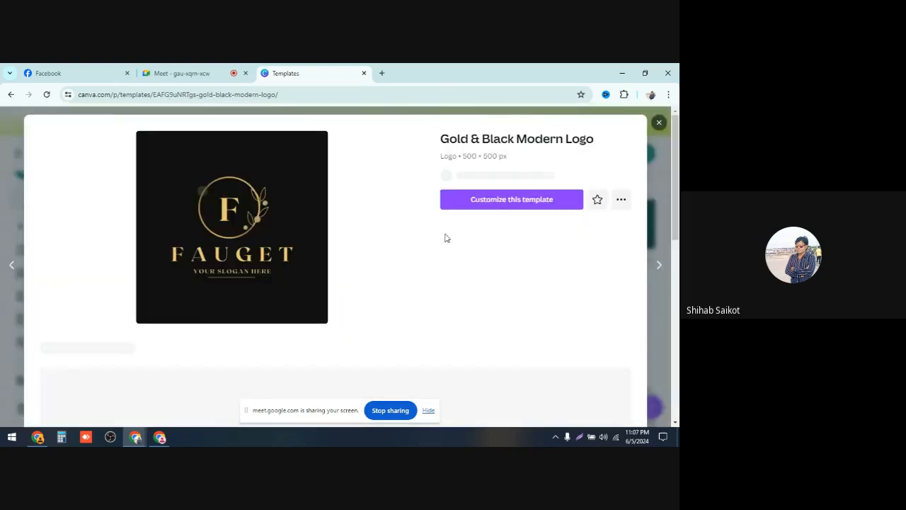
click(507, 212)
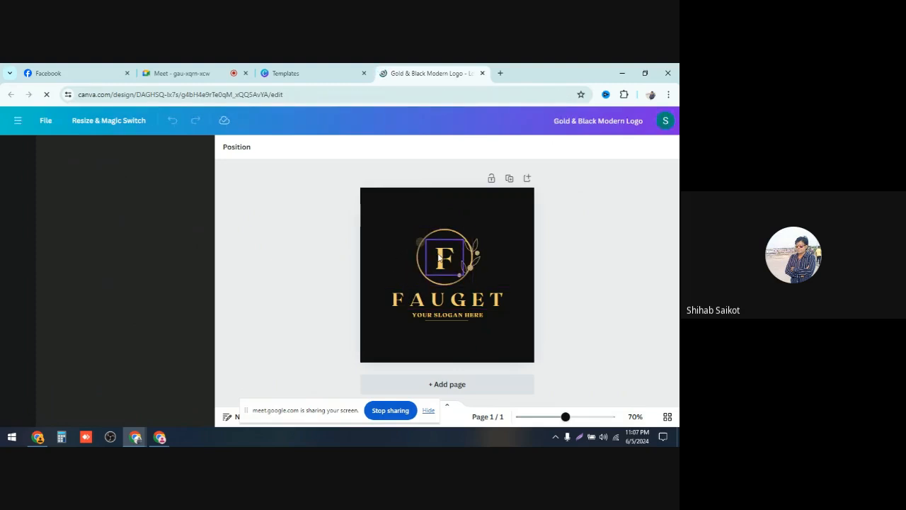
Step: Replace the emblem letter F in the logo with S
double_click(440, 259)
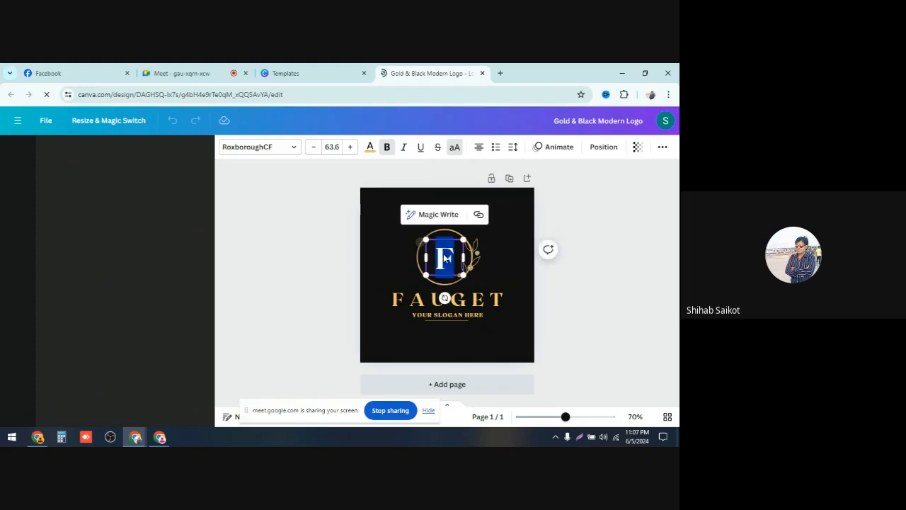
text(S)
key(Escape)
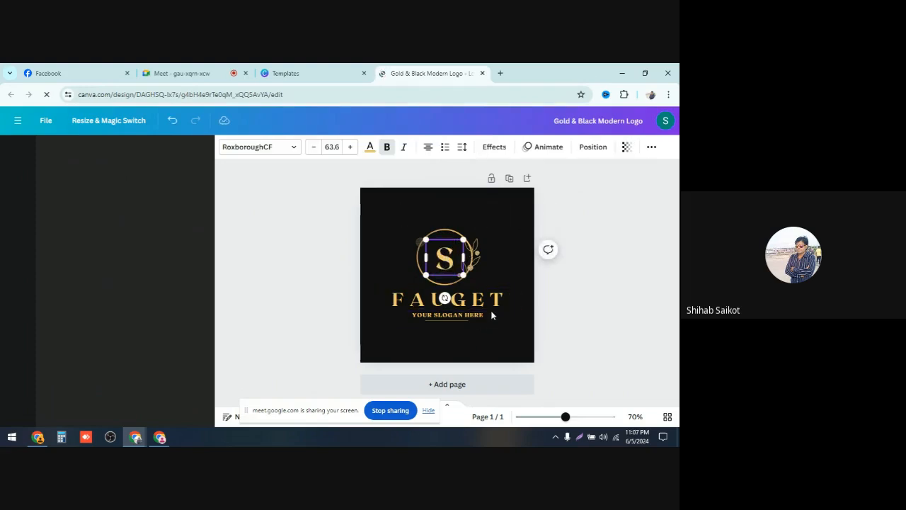
Step: Replace the logo name FAUGET with BUSINESSPOINT and adjust the width of its text box
click(493, 308)
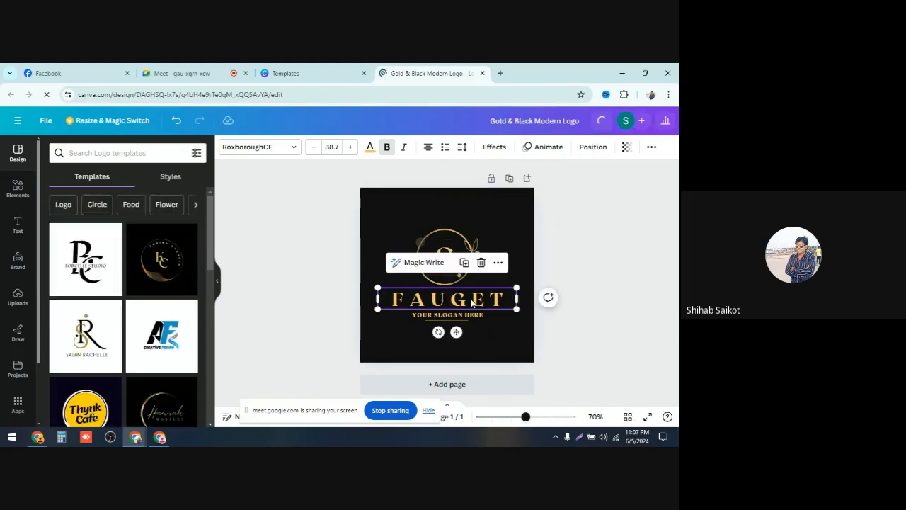
double_click(467, 301)
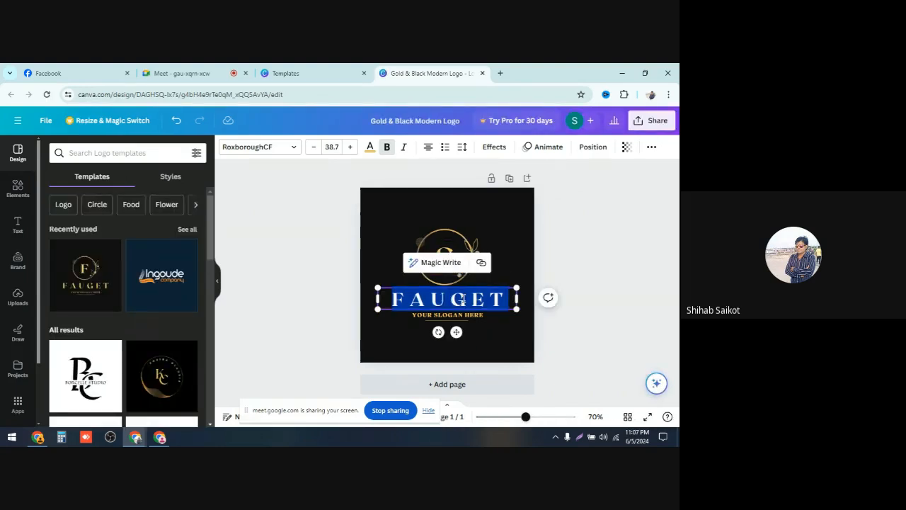
text(B)
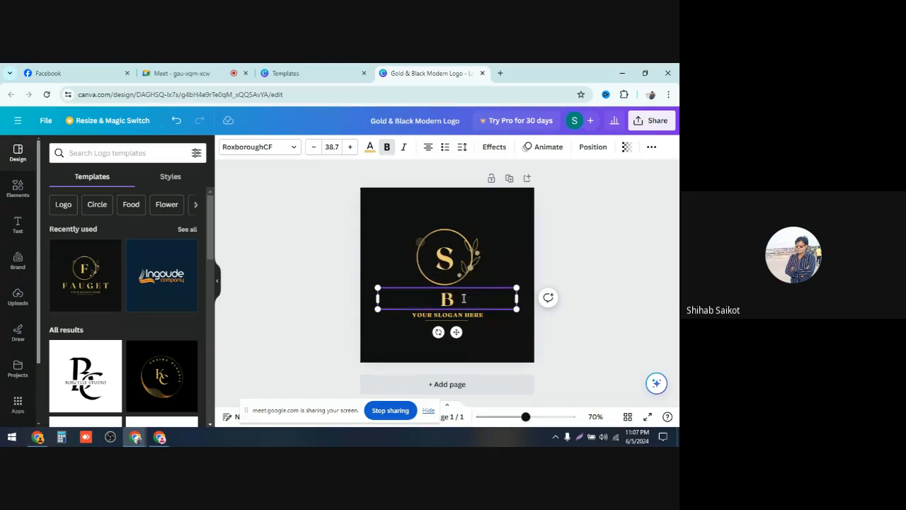
text(U)
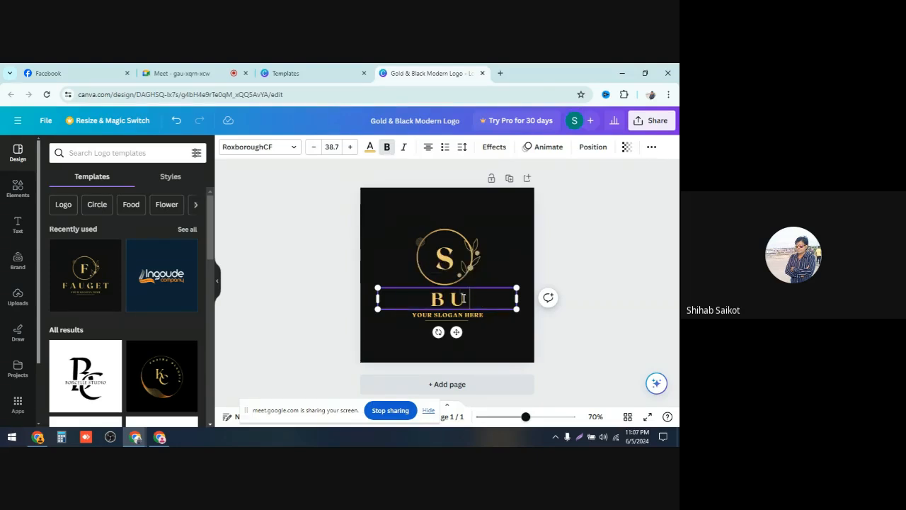
text(SIN)
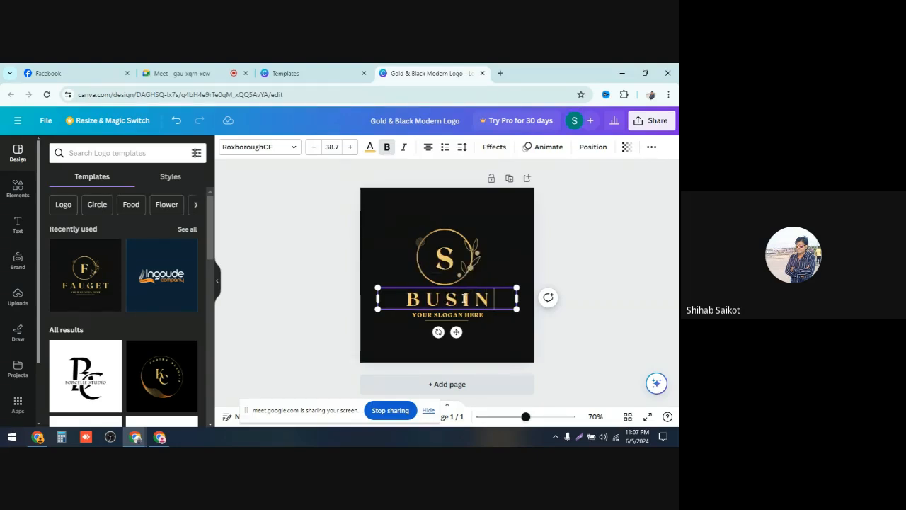
text(ESS)
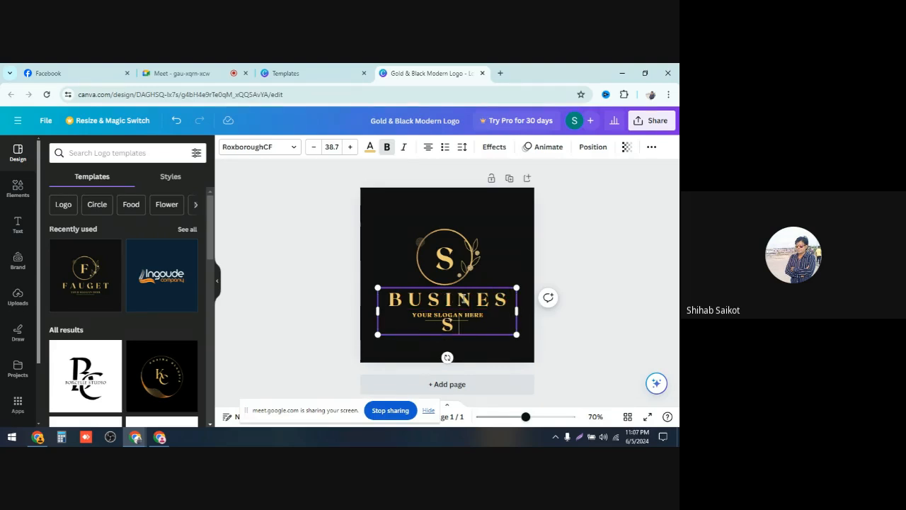
text(POIN)
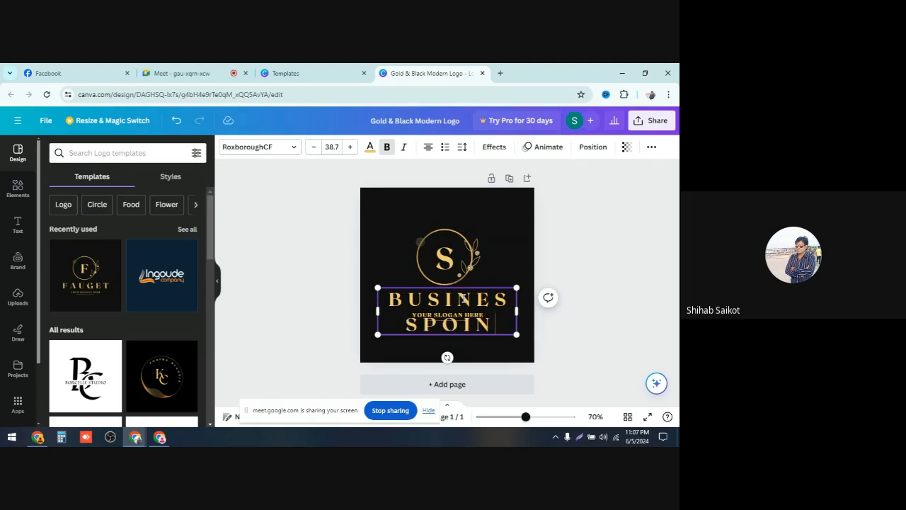
text(T)
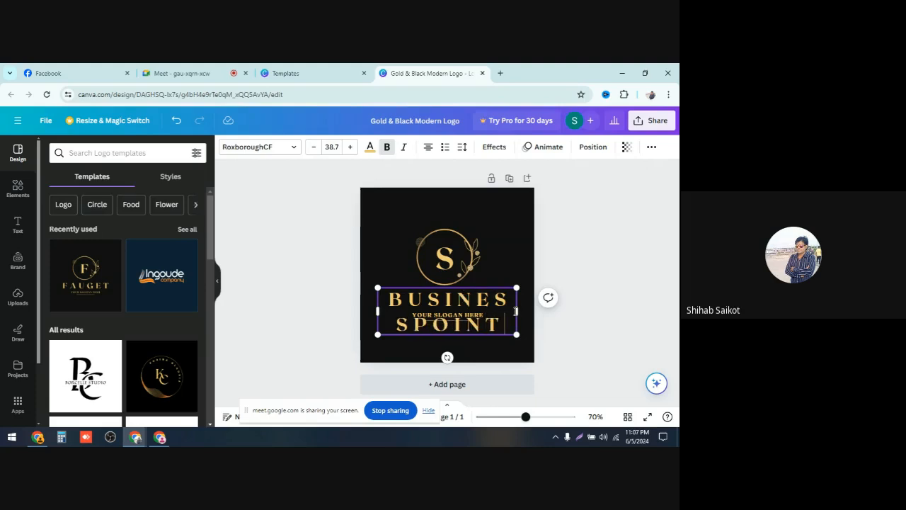
drag(517, 310, 639, 300)
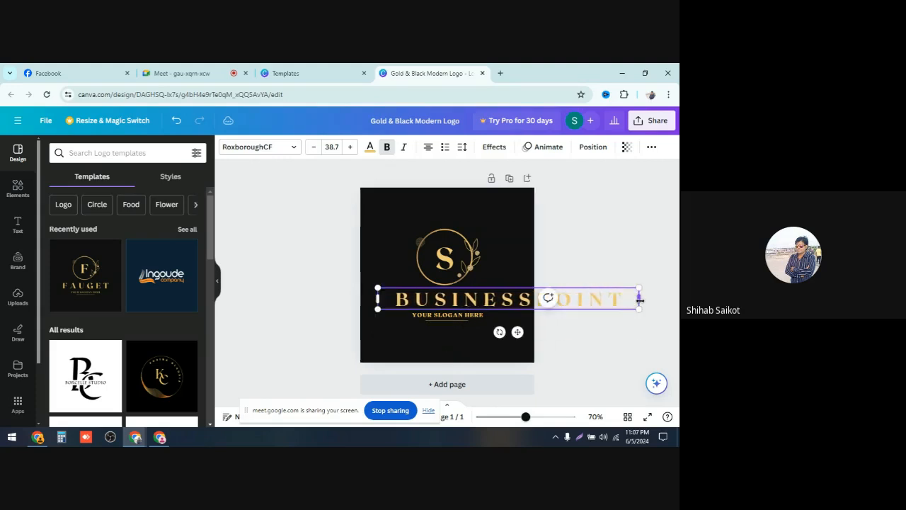
drag(639, 300, 501, 309)
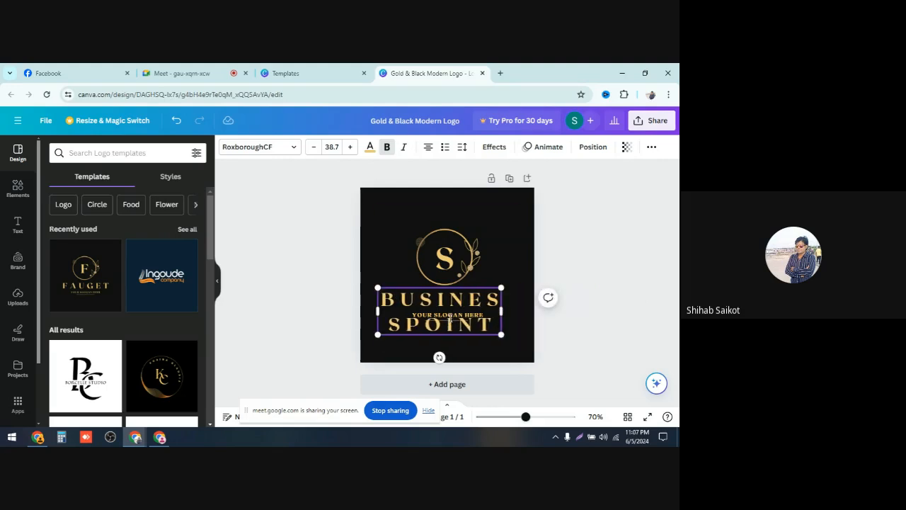
Step: Delete the YOUR SLOGAN HERE slogan text from the logo
click(522, 310)
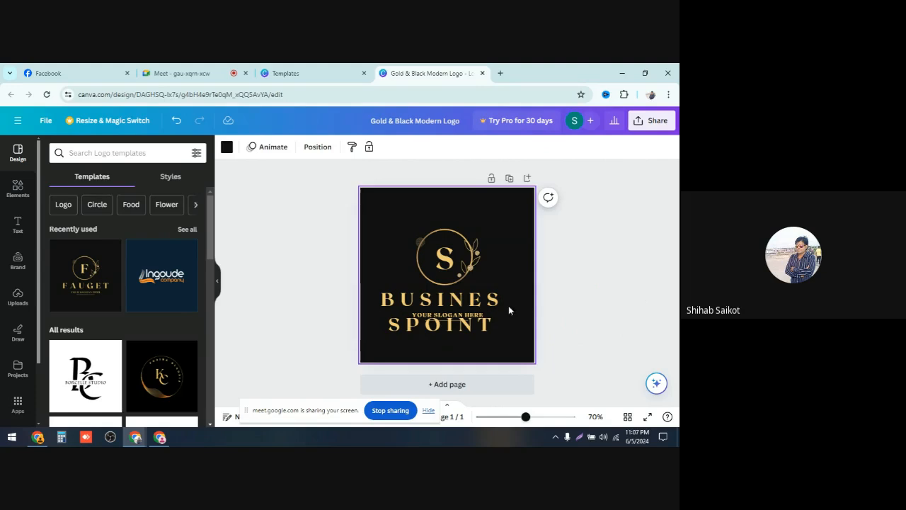
click(488, 317)
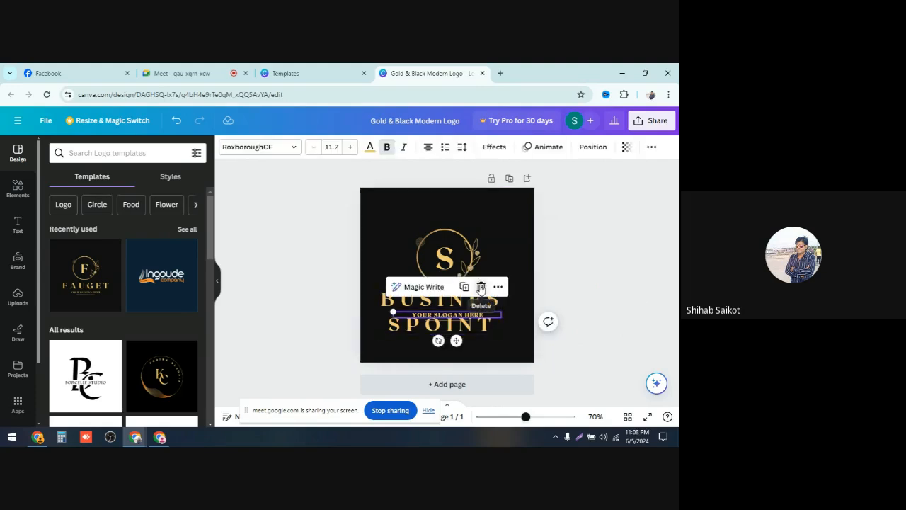
click(481, 287)
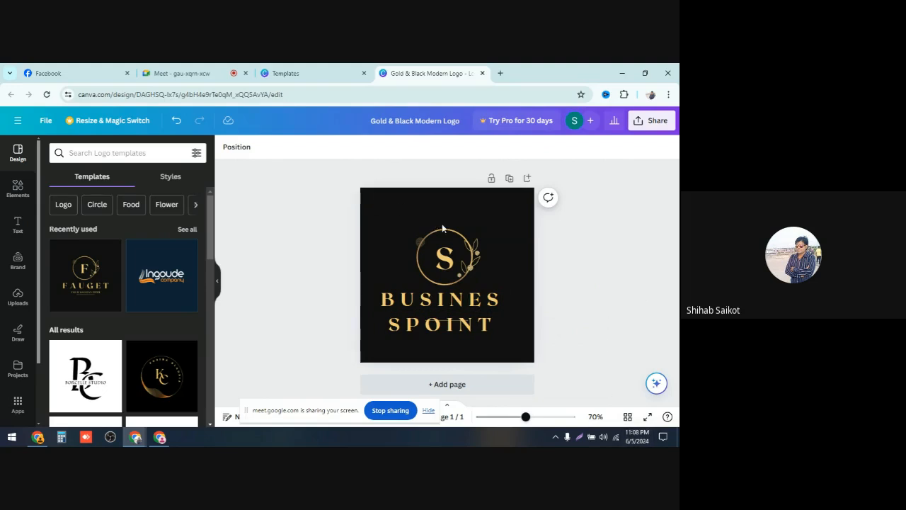
Step: Try yellow, red and violet backgrounds for the logo and settle on a black background
click(493, 226)
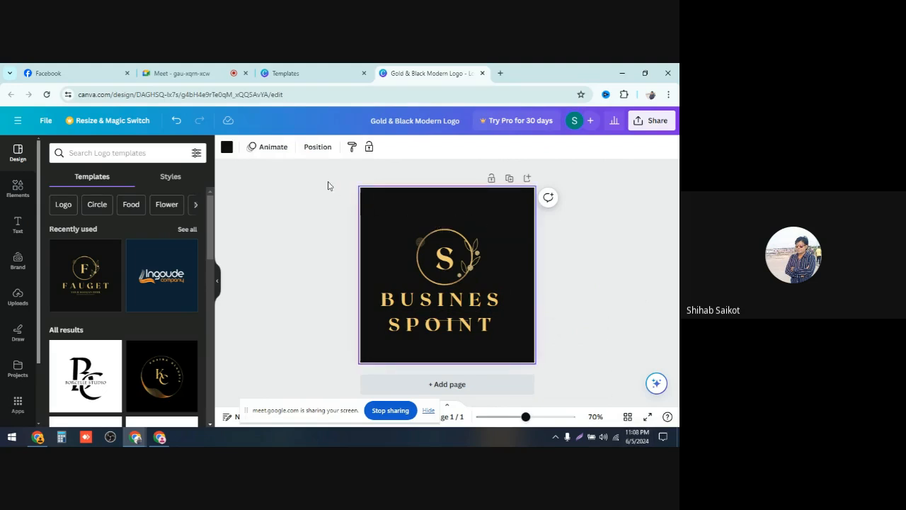
click(226, 148)
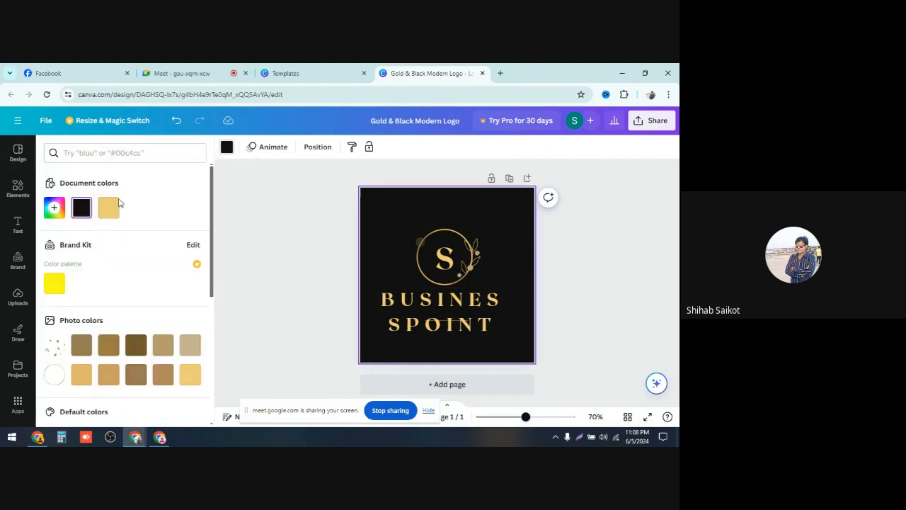
click(56, 281)
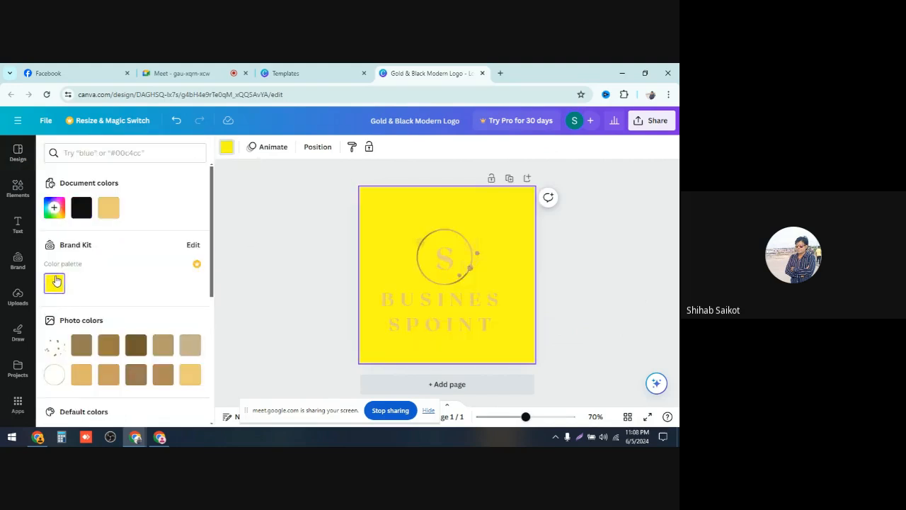
scroll(126, 356, down, 2)
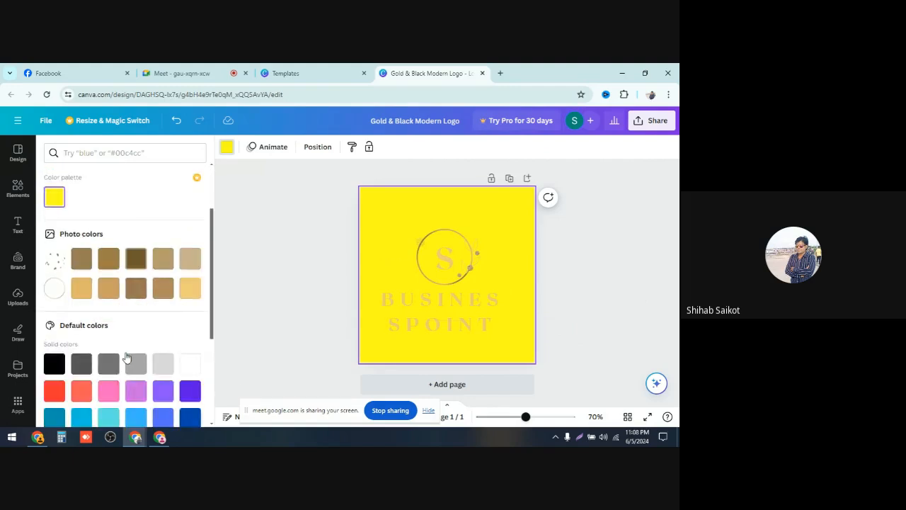
scroll(126, 356, down, 1)
click(55, 329)
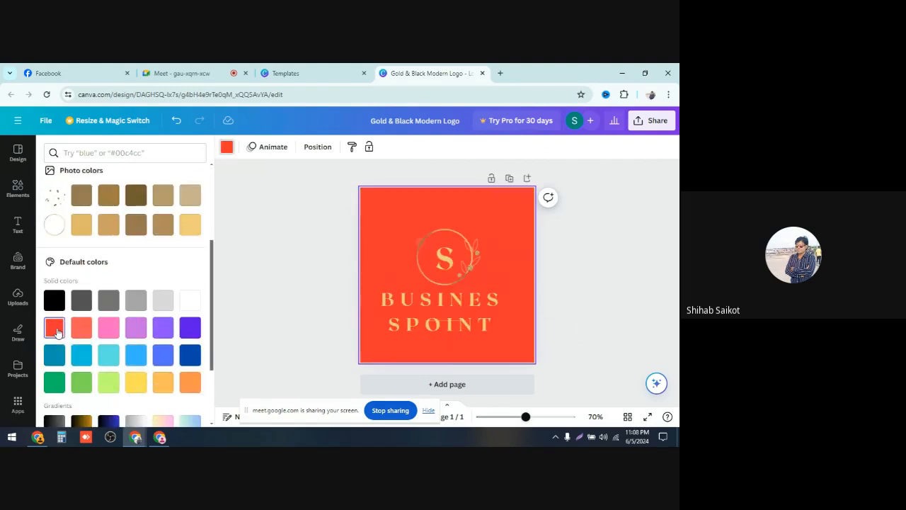
click(188, 328)
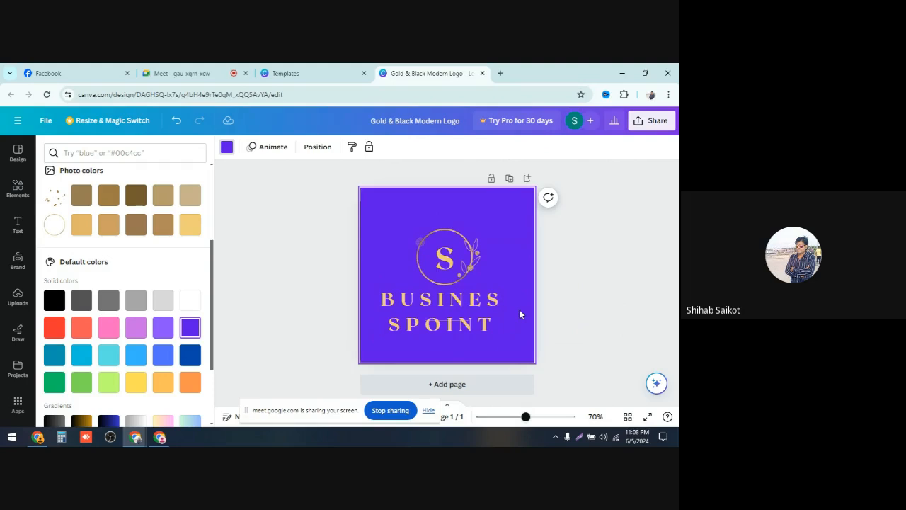
click(55, 301)
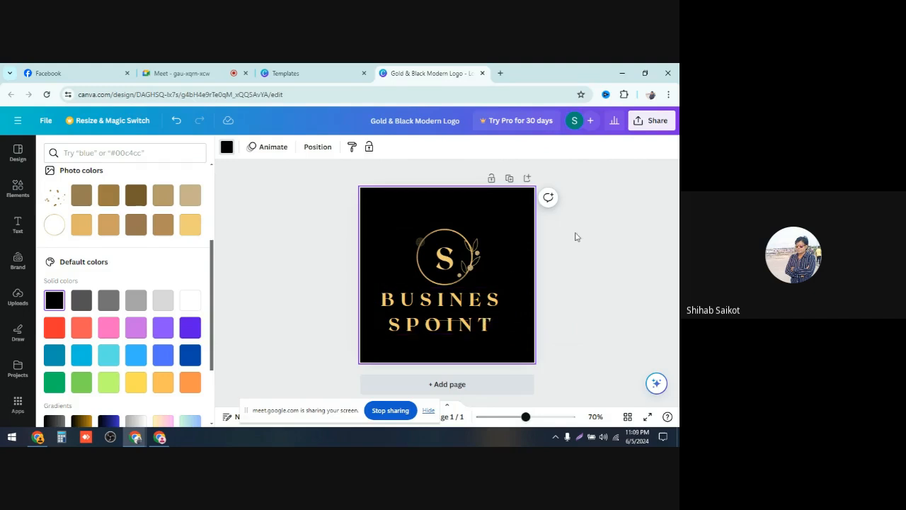
click(657, 121)
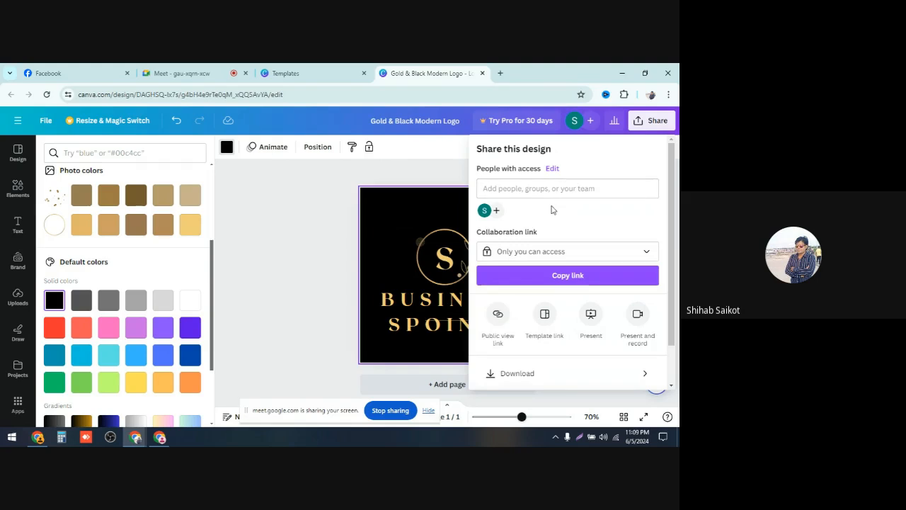
scroll(550, 219, down, 1)
click(539, 327)
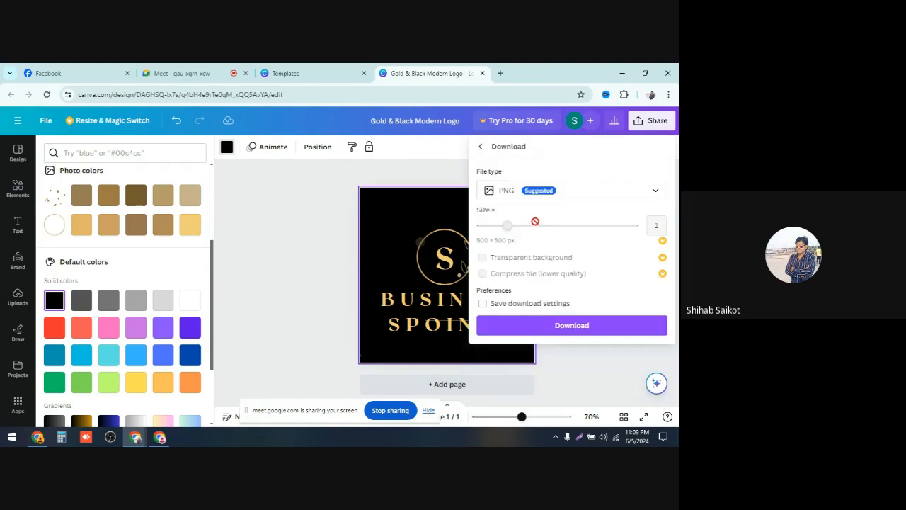
click(655, 194)
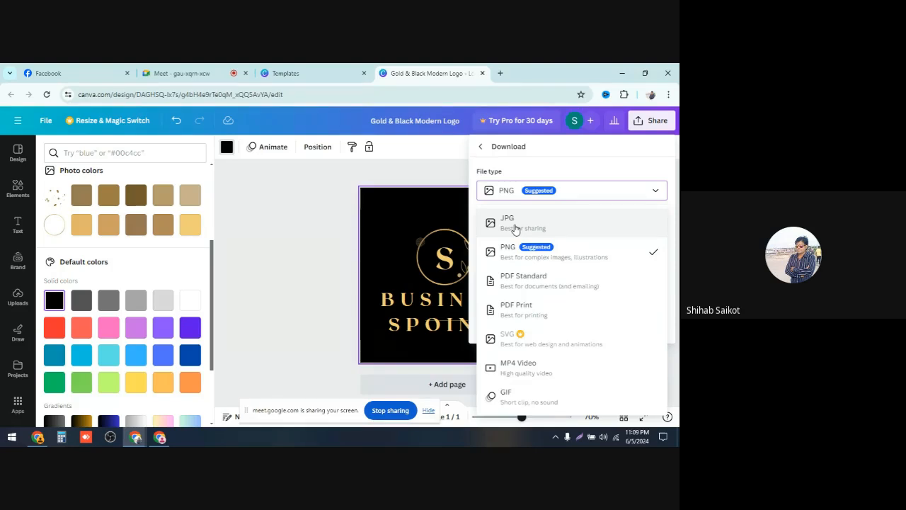
click(456, 167)
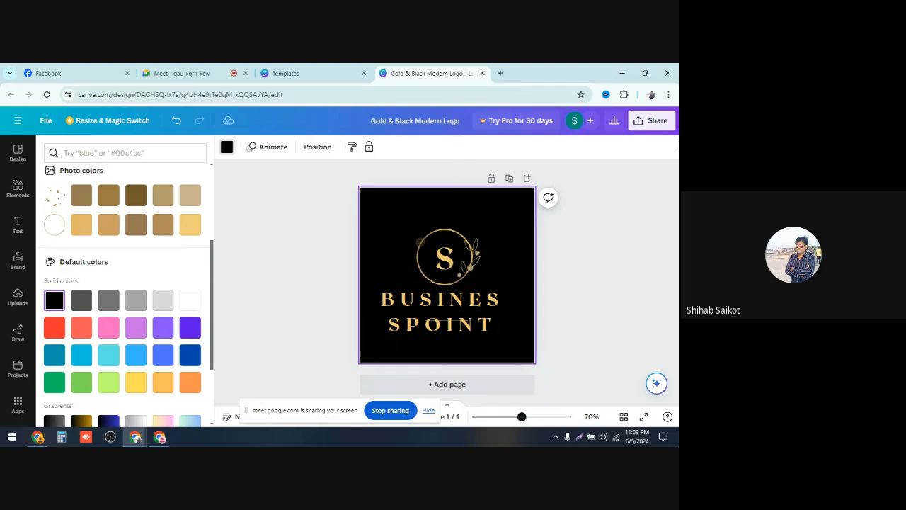
Step: Download the logo design as a PNG file
click(664, 127)
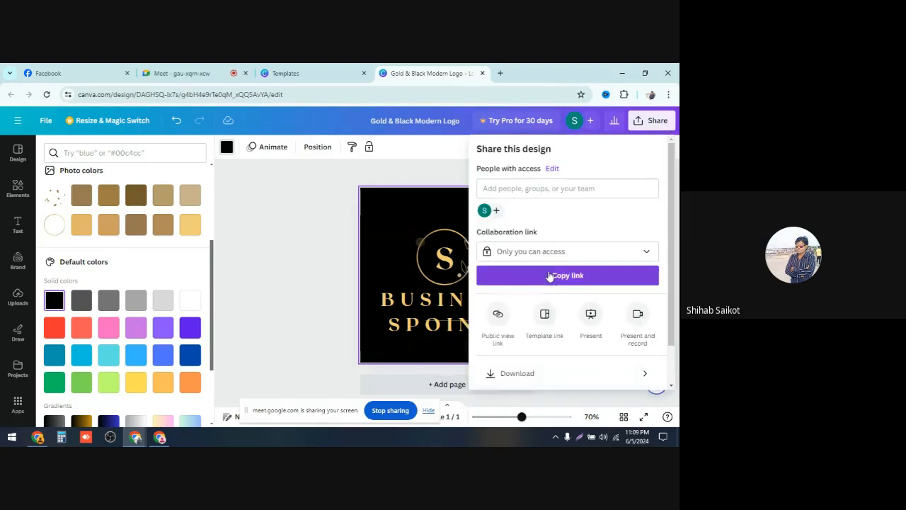
scroll(515, 368, down, 1)
click(530, 331)
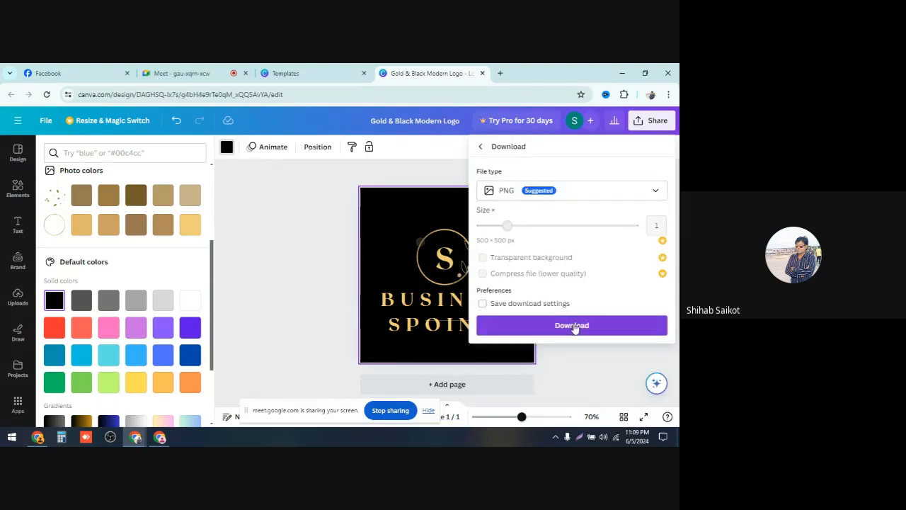
click(573, 327)
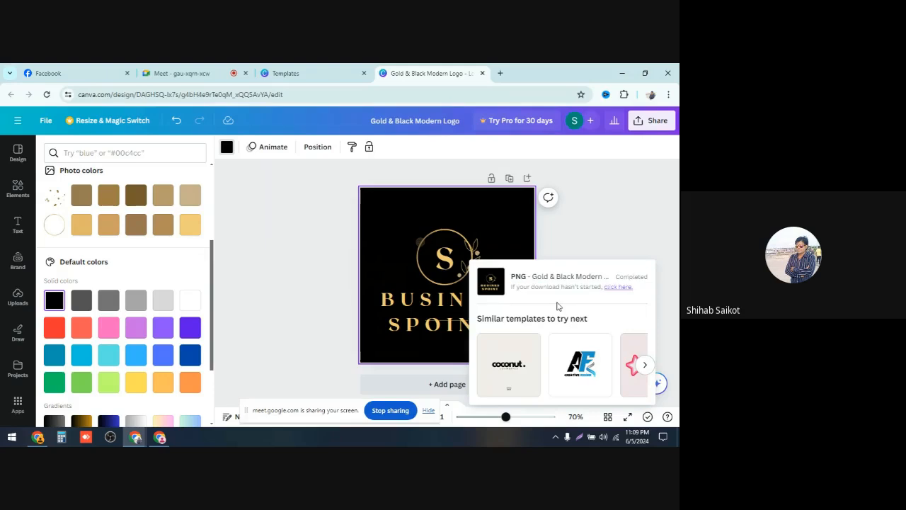
Step: Switch to the Facebook window and upload the downloaded Gold & Black Modern Logo (1) as the page's profile picture
mouse_move(160, 437)
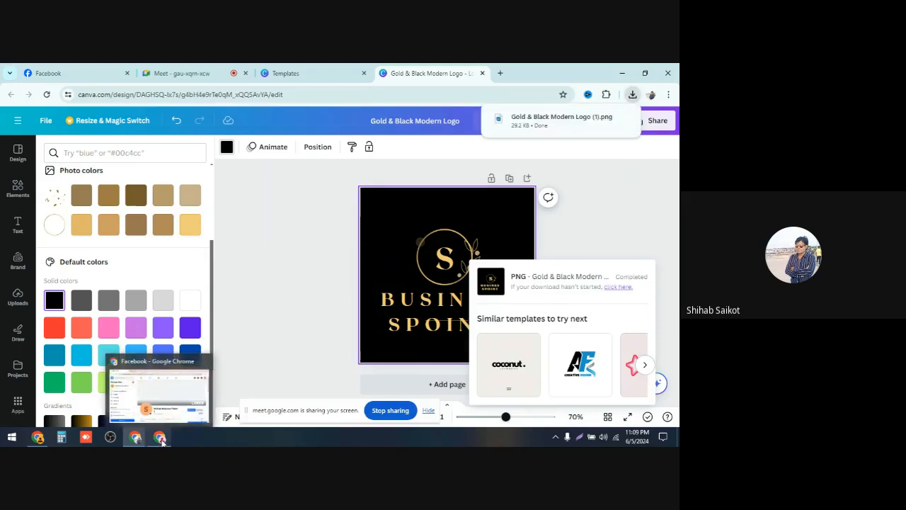
click(212, 411)
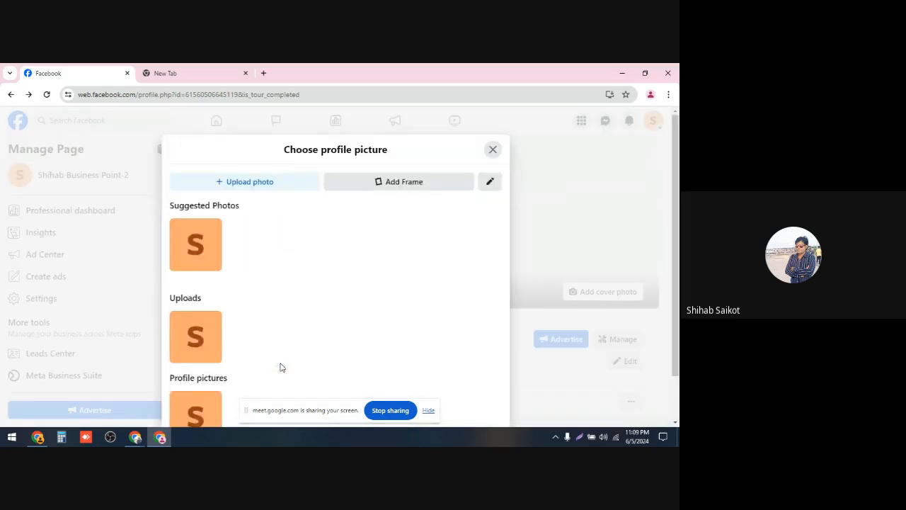
click(250, 181)
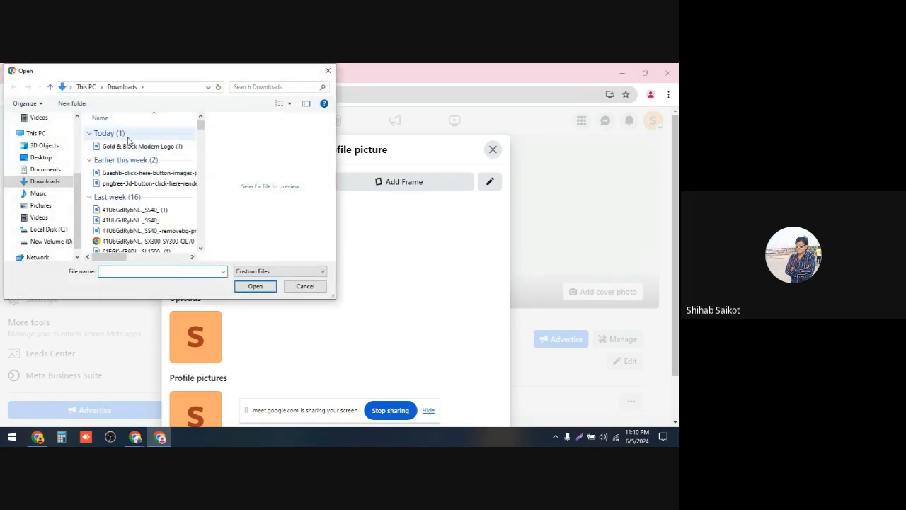
click(135, 147)
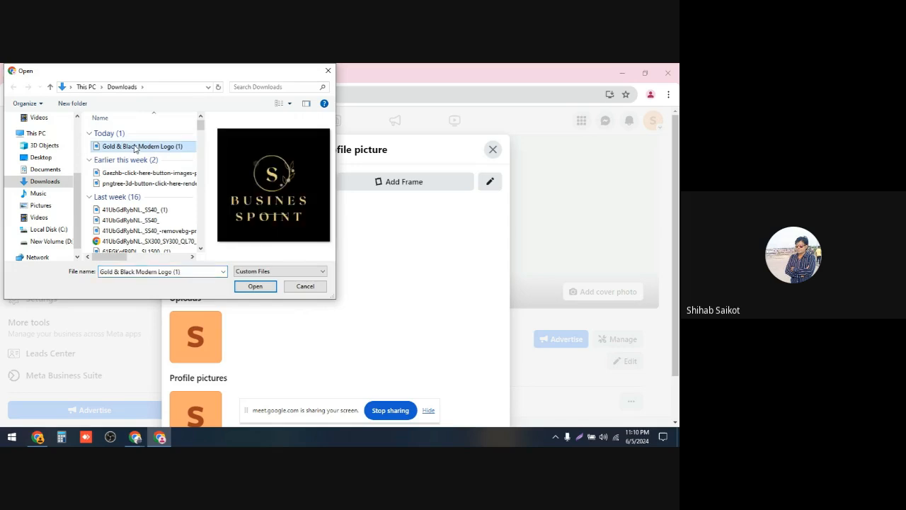
click(249, 287)
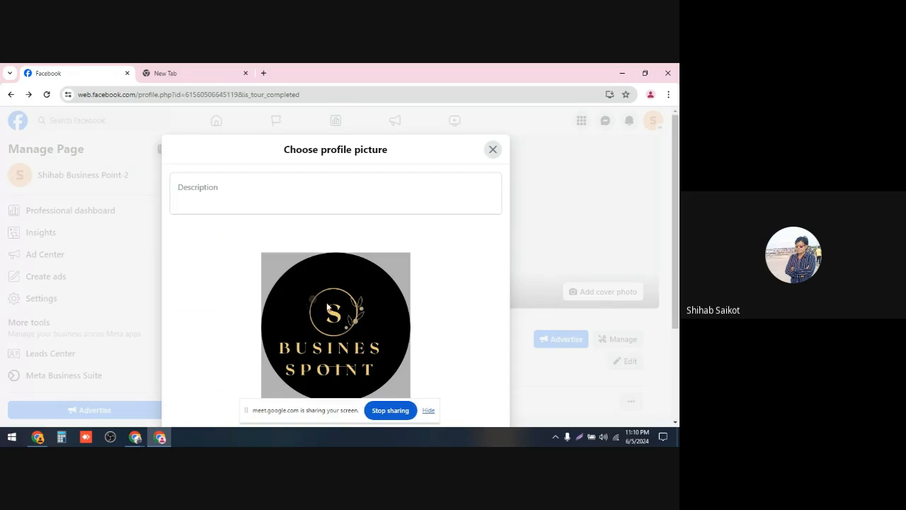
scroll(333, 308, down, 3)
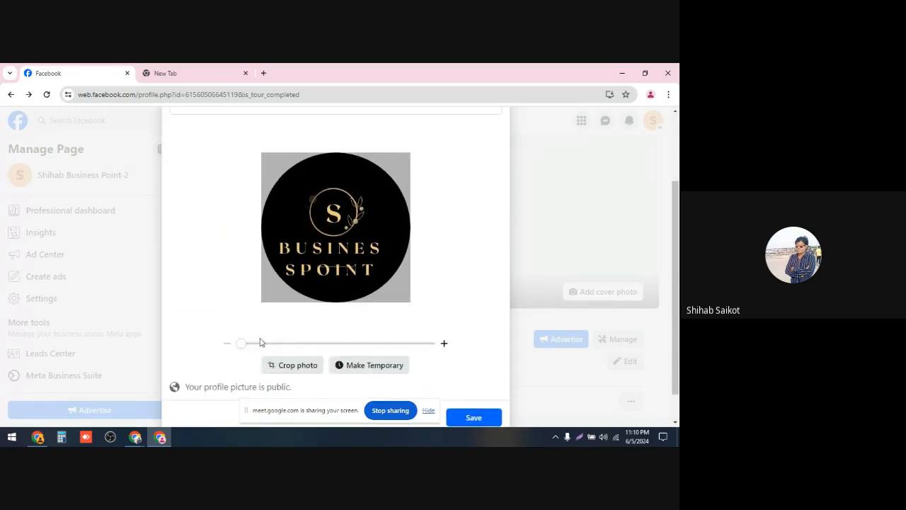
mouse_move(241, 345)
mouse_down()
mouse_move(279, 356)
mouse_move(237, 356)
mouse_up()
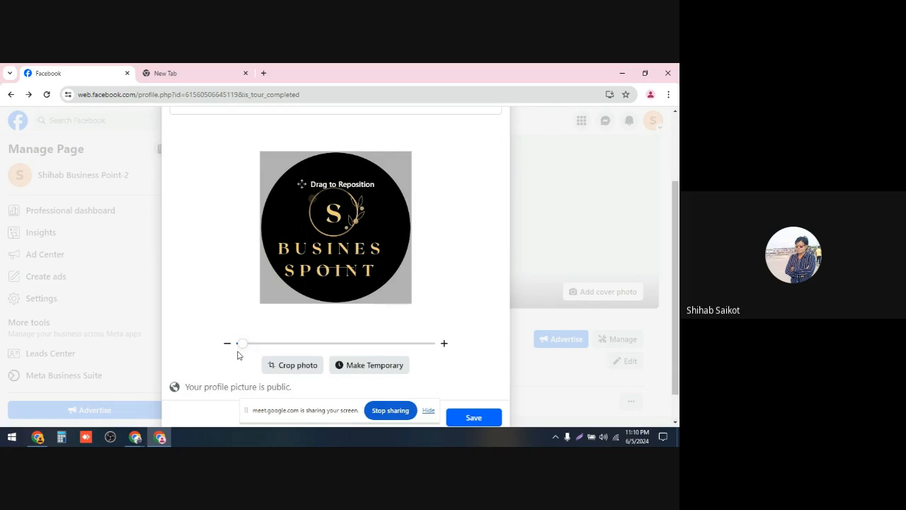
click(228, 344)
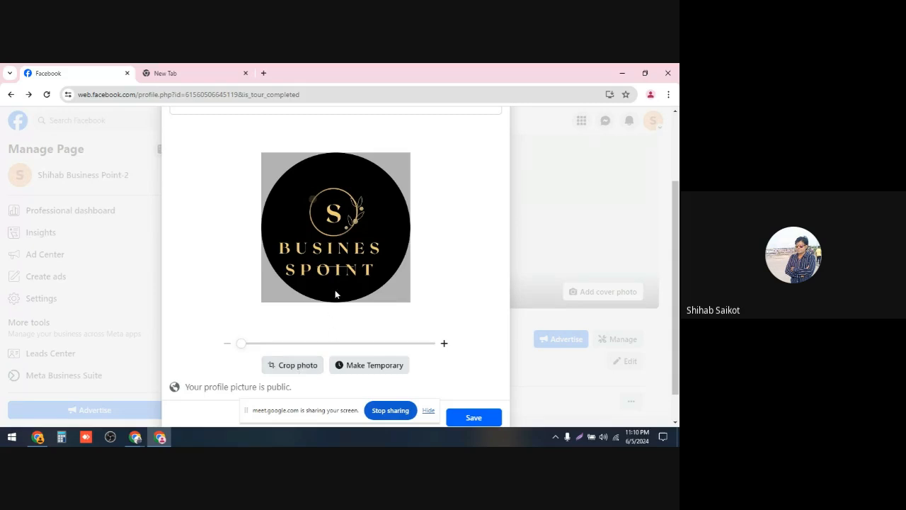
Step: Save the uploaded logo as the page's profile picture
scroll(335, 290, down, 1)
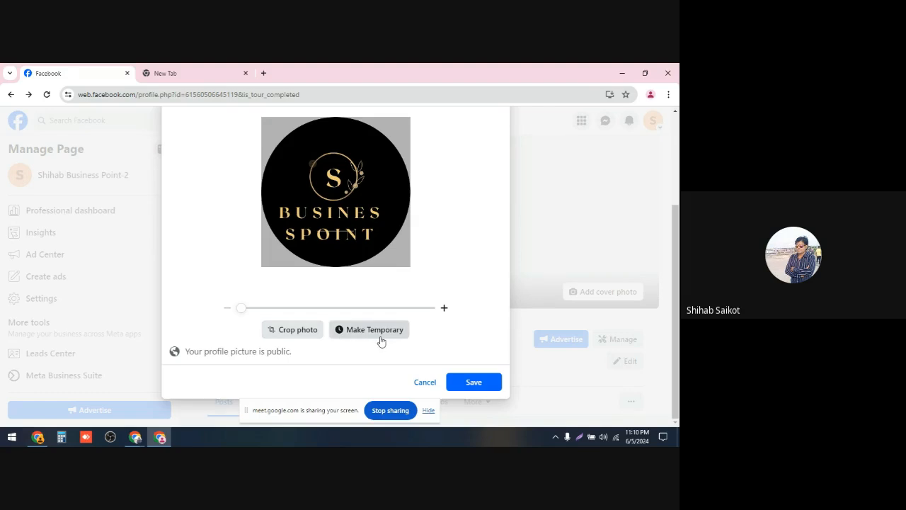
click(474, 382)
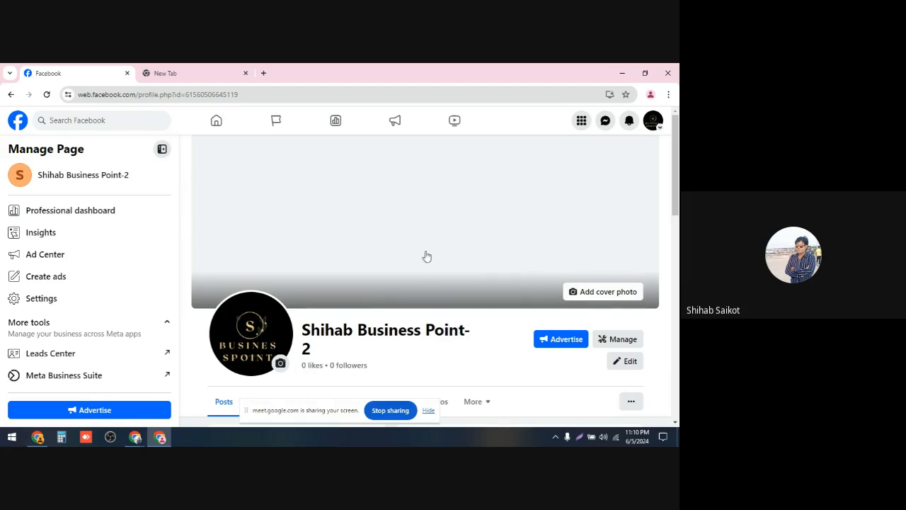
Step: Return to the browser window with Canva and close the logo design and template tabs
click(136, 438)
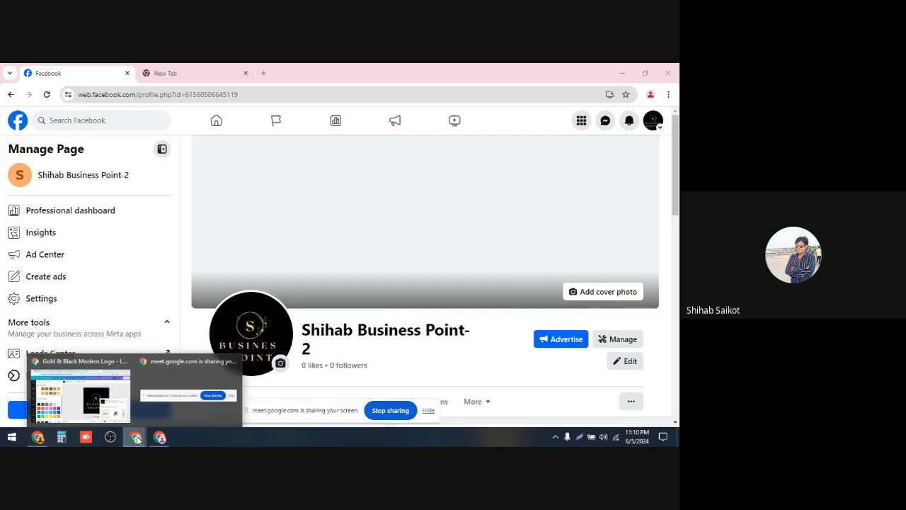
click(113, 402)
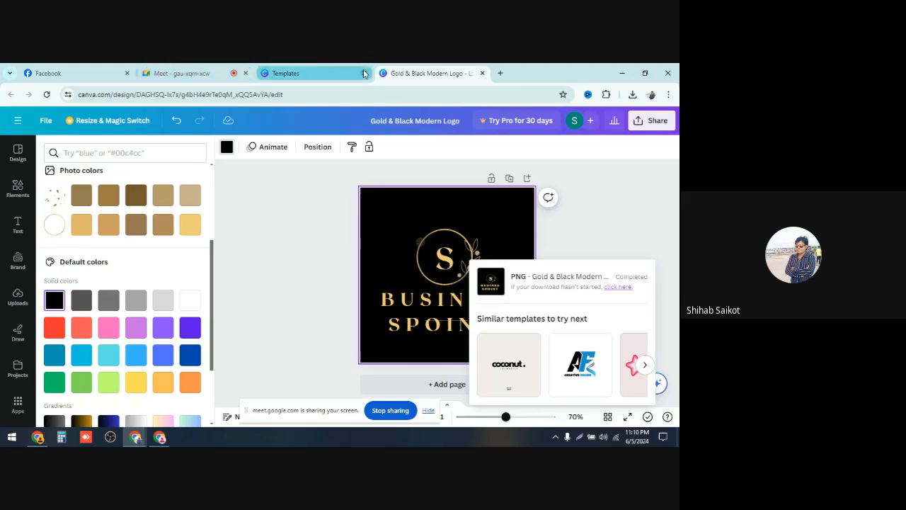
click(482, 73)
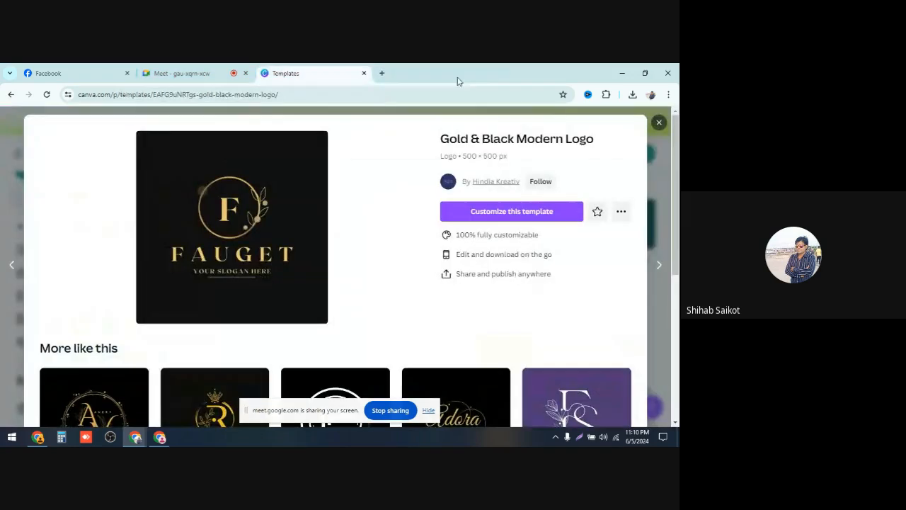
click(363, 72)
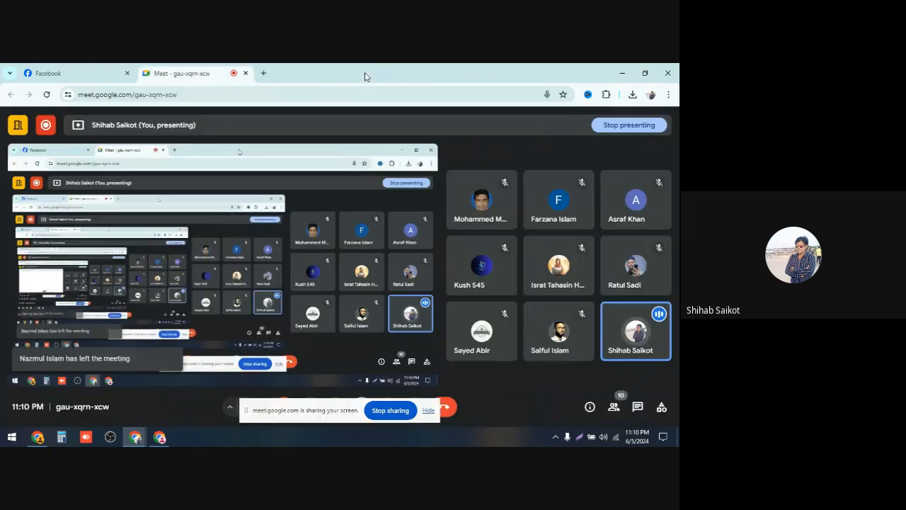
Step: Open canva.com in a new tab and search the templates for Page banner
click(262, 73)
text(c)
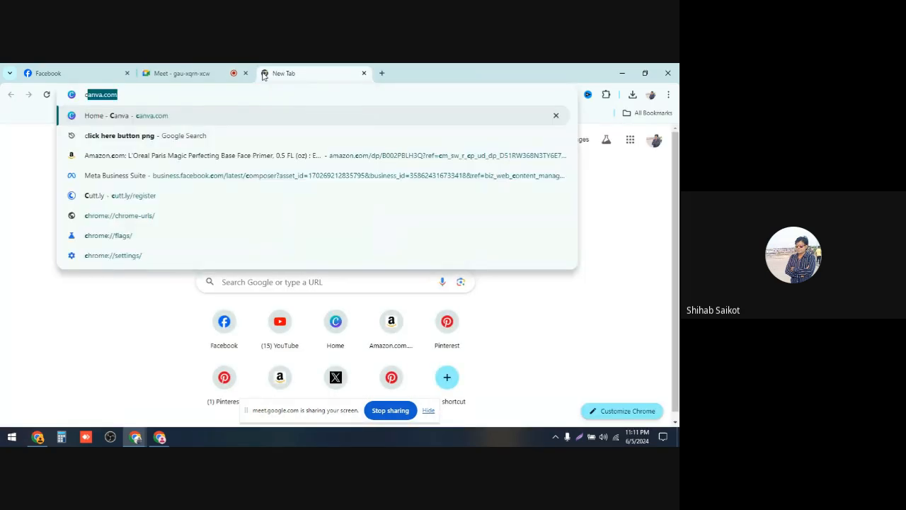
key(Return)
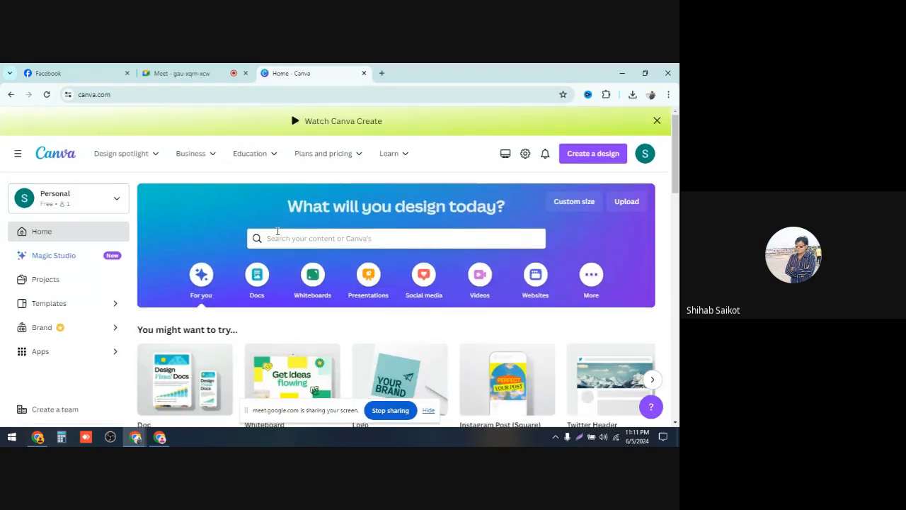
click(273, 240)
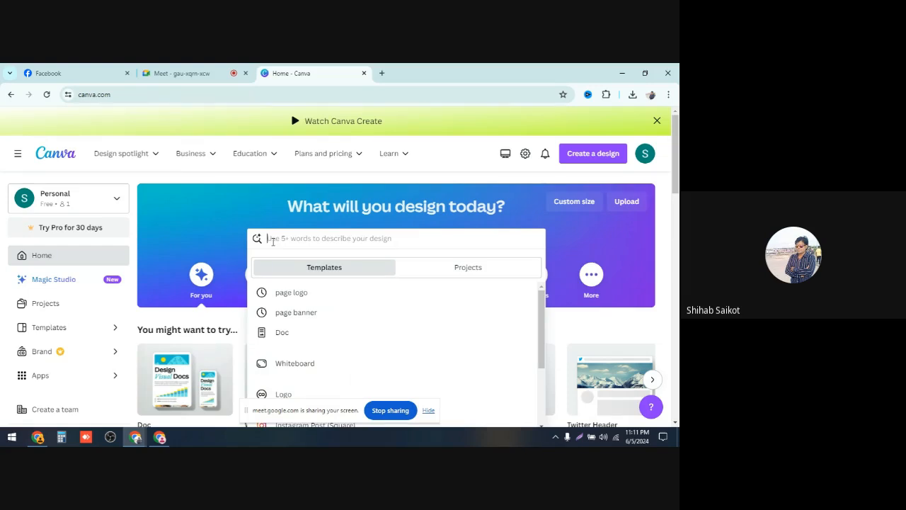
text(Pa)
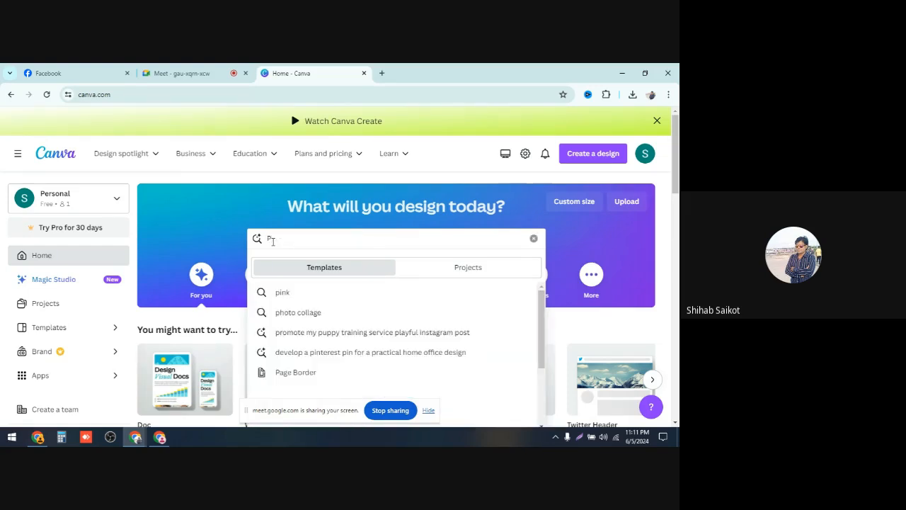
text(ge)
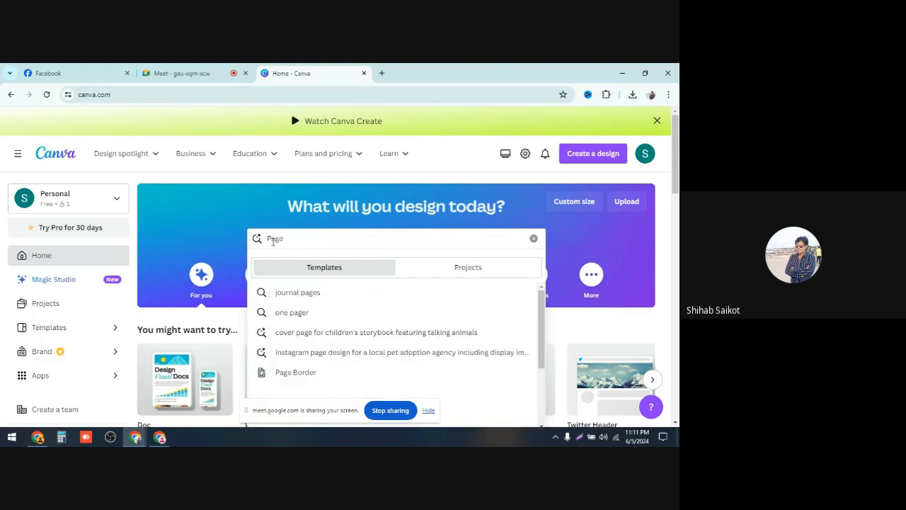
text( b)
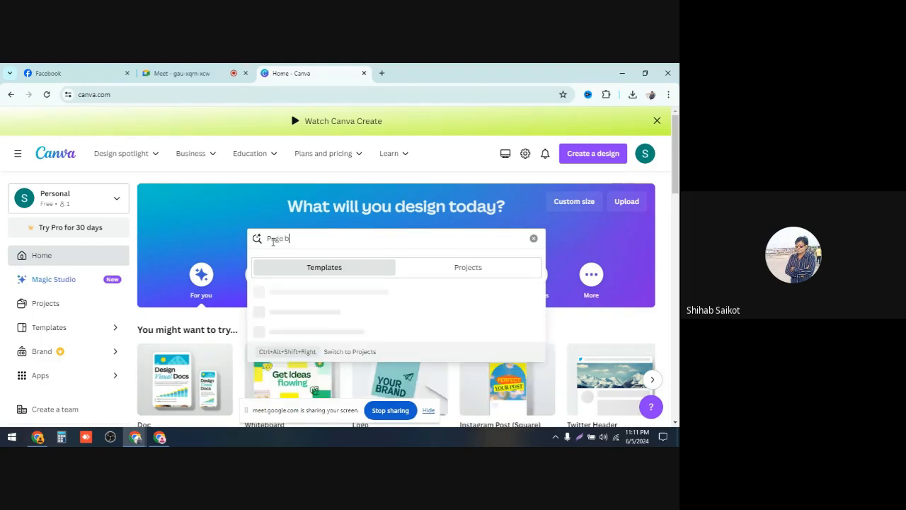
text(anner)
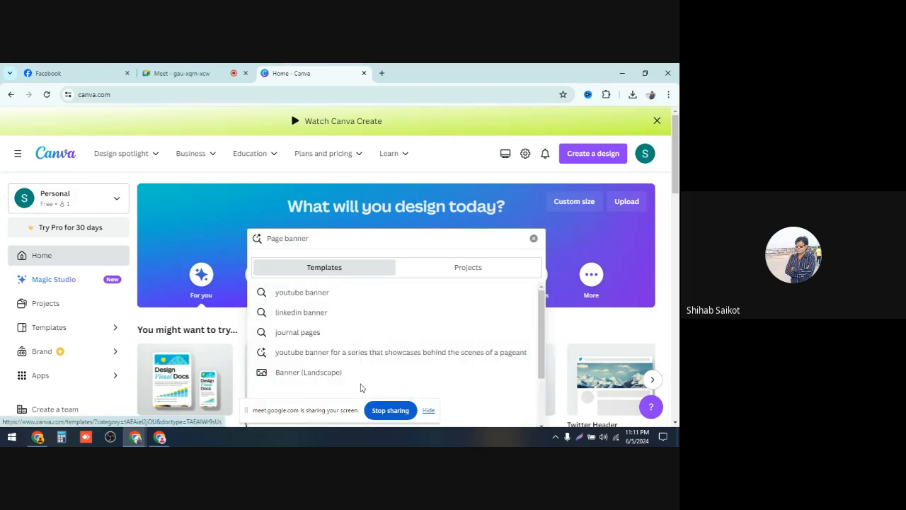
key(Return)
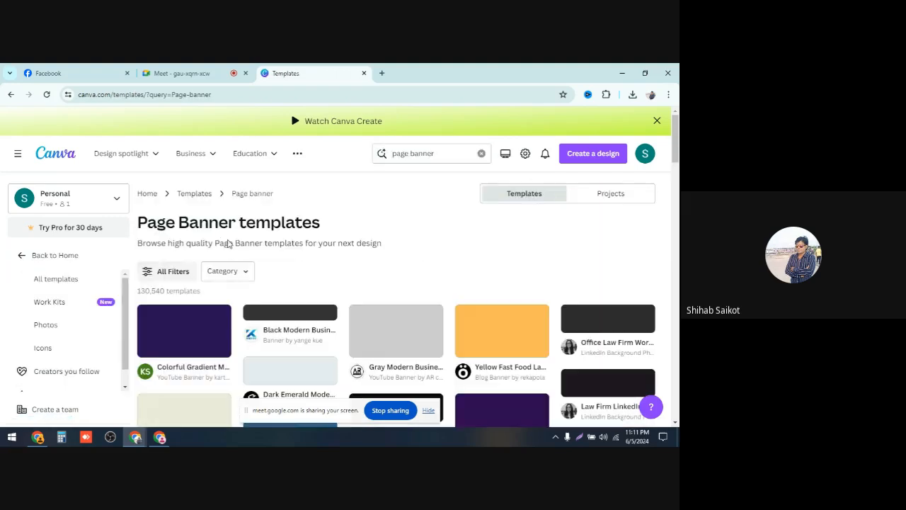
Step: Browse the page banner templates and customize the Colorful Gradient Modern Style Gaming Channel YouTube Banner
scroll(333, 283, down, 2)
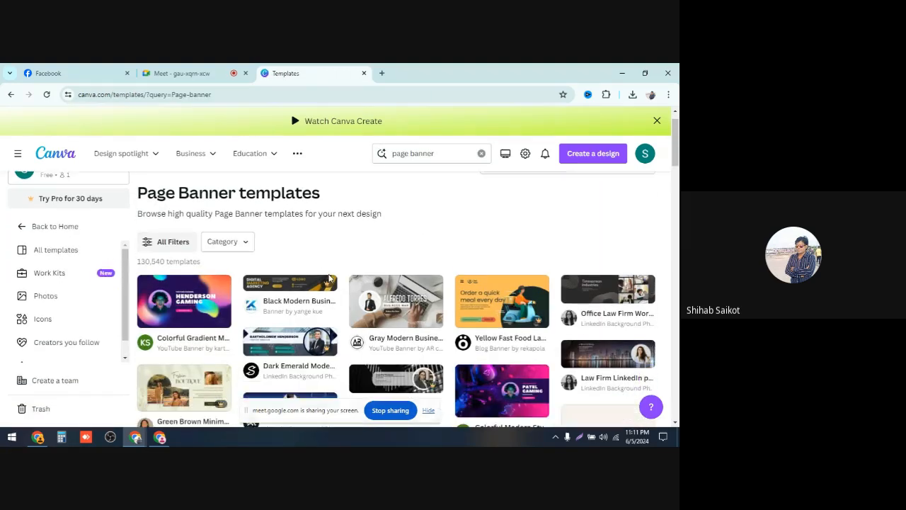
scroll(346, 296, down, 3)
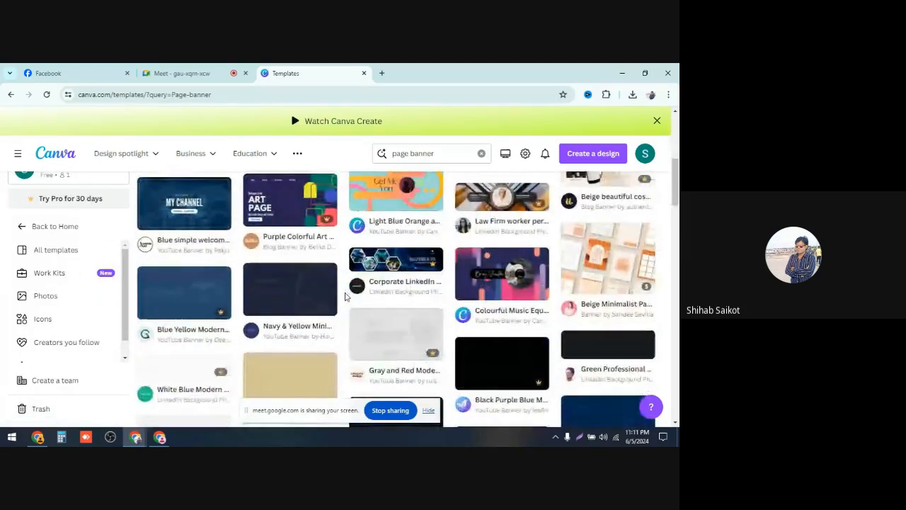
scroll(318, 329, up, 5)
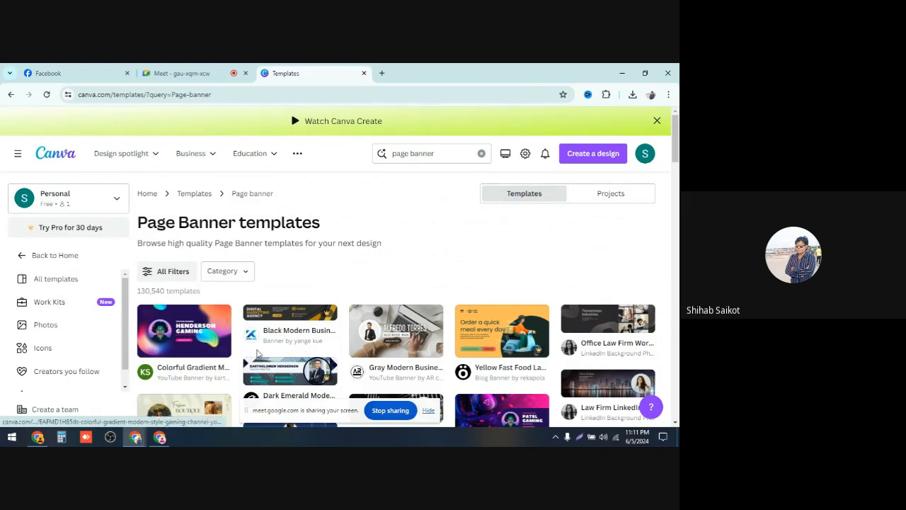
scroll(446, 351, down, 2)
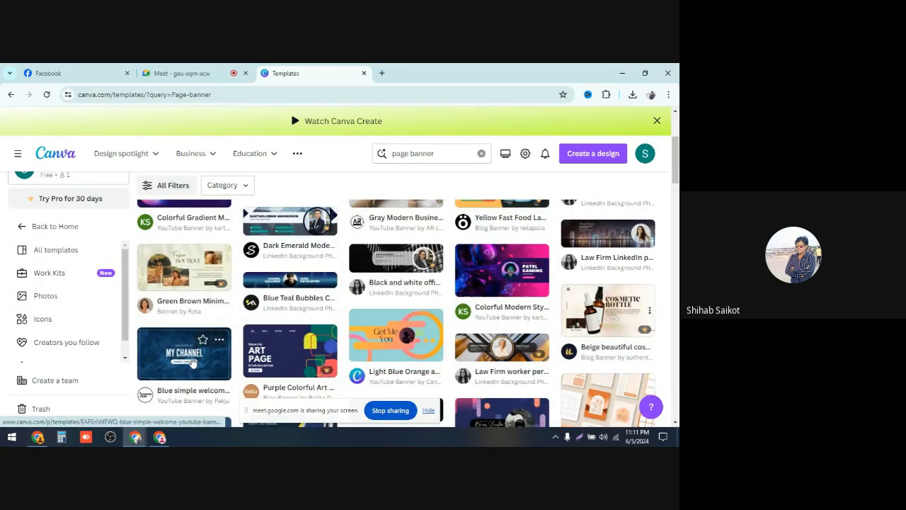
scroll(186, 361, up, 2)
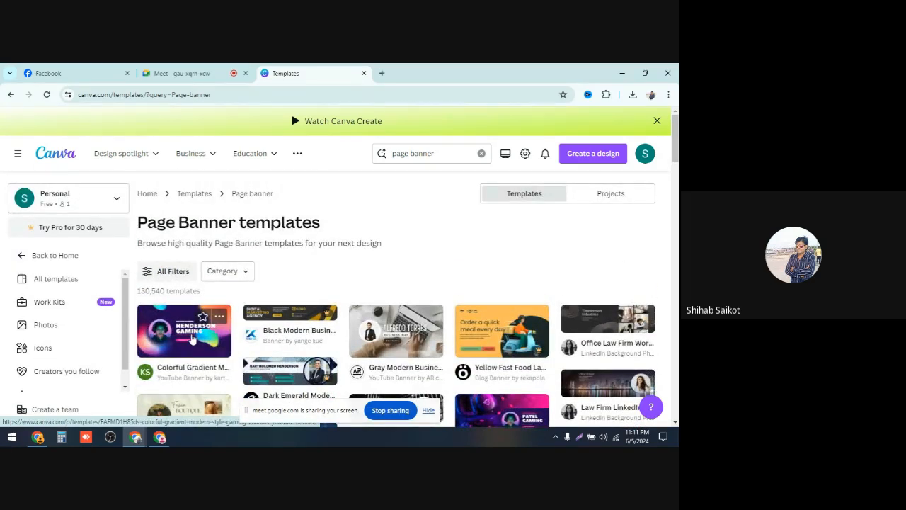
click(191, 340)
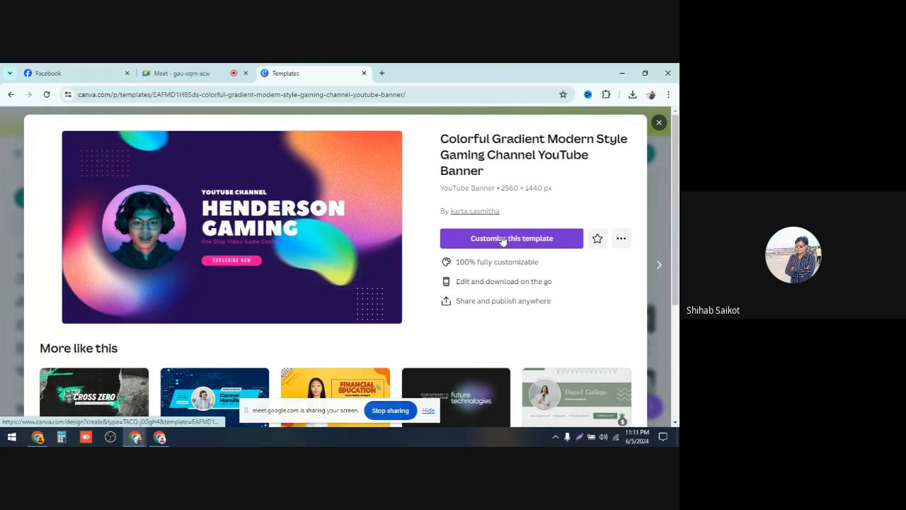
click(501, 237)
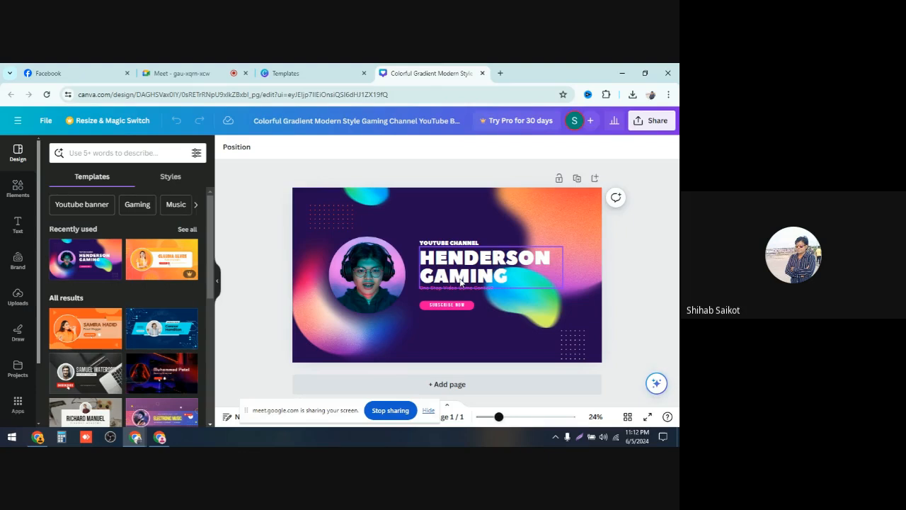
Step: Delete the YOUTUBE CHANNEL text from the banner
click(465, 243)
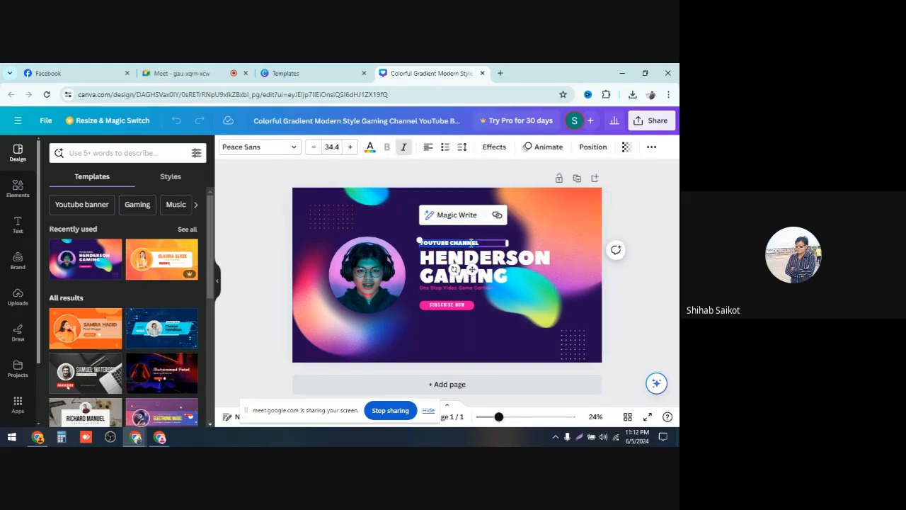
click(471, 243)
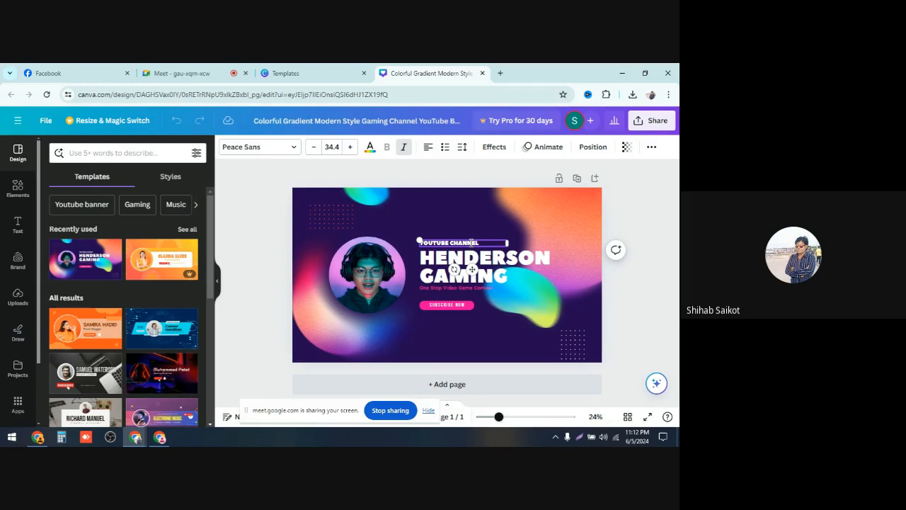
click(482, 220)
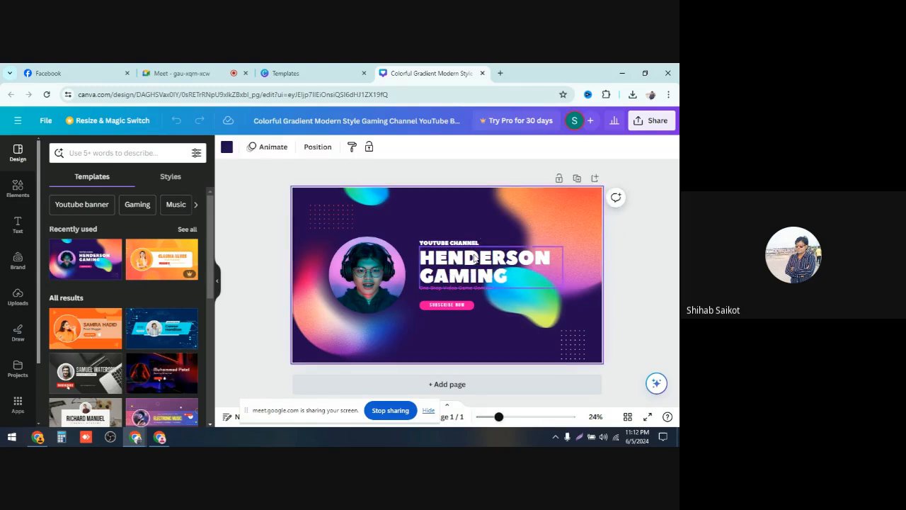
click(470, 243)
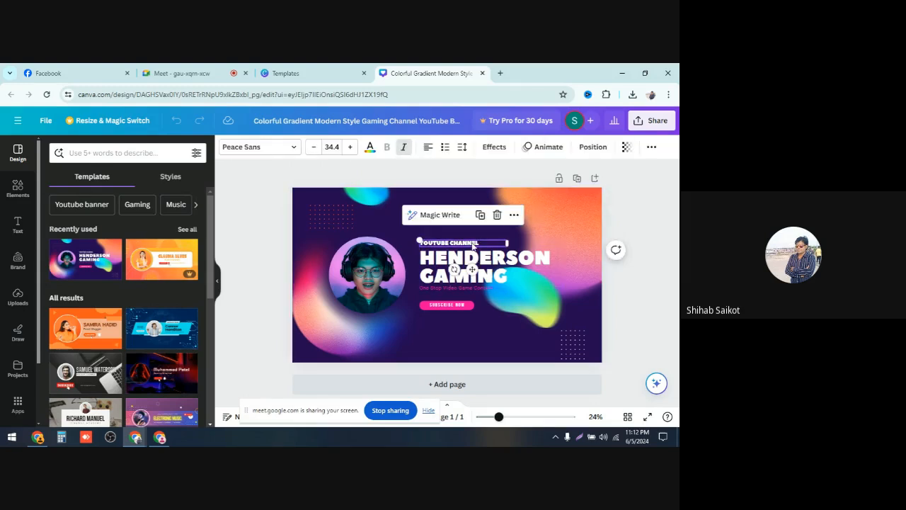
click(497, 215)
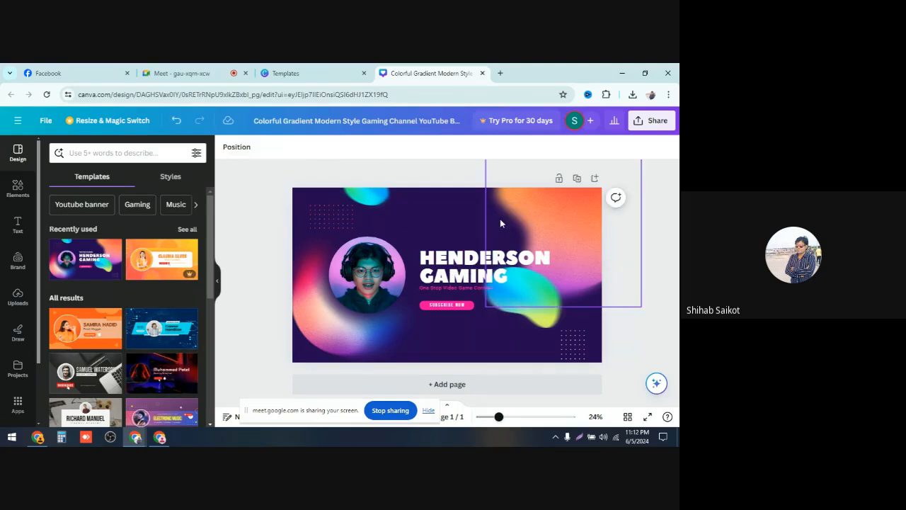
Step: Replace the HENDERSON GAMING headline with SHIHAB BUSSINESS POINT
click(467, 273)
click(467, 270)
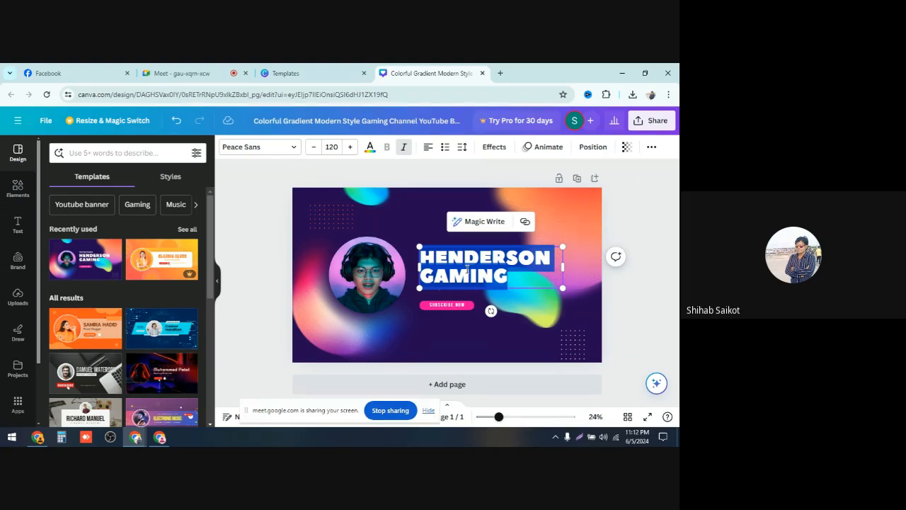
text(SH)
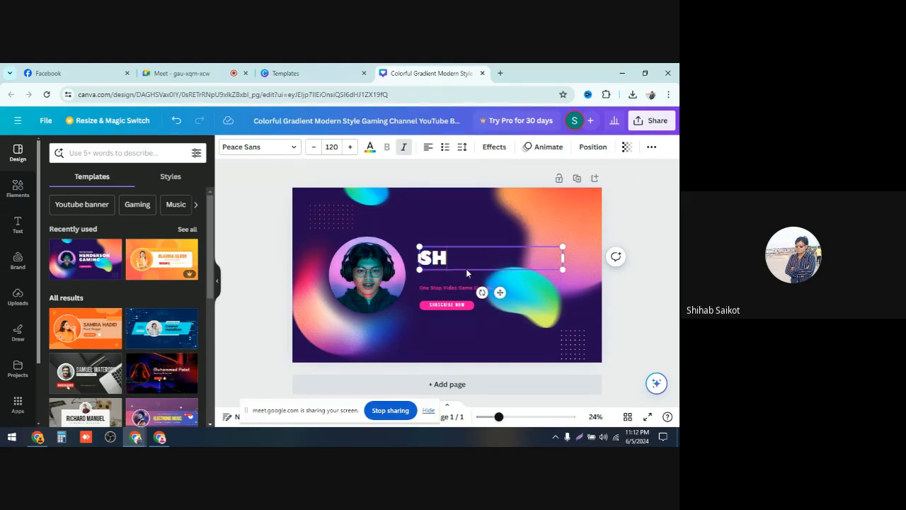
text(IHAB BU)
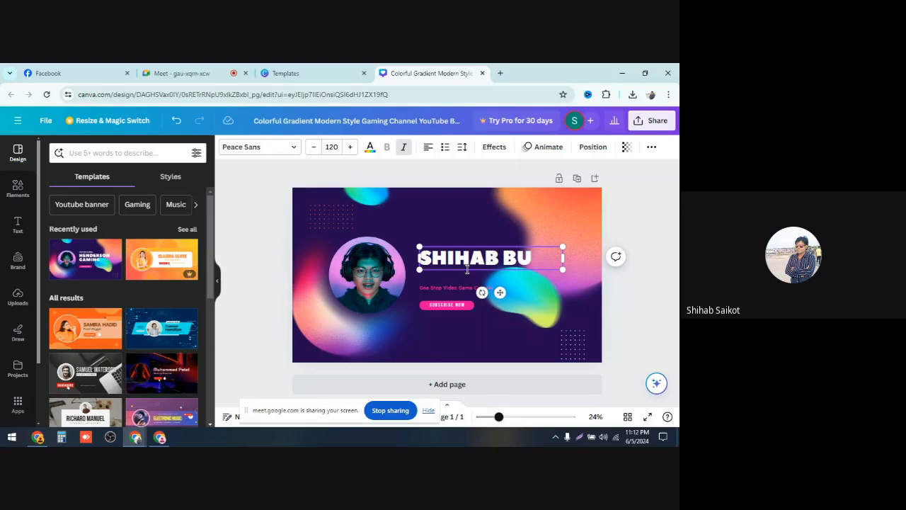
text(SSI)
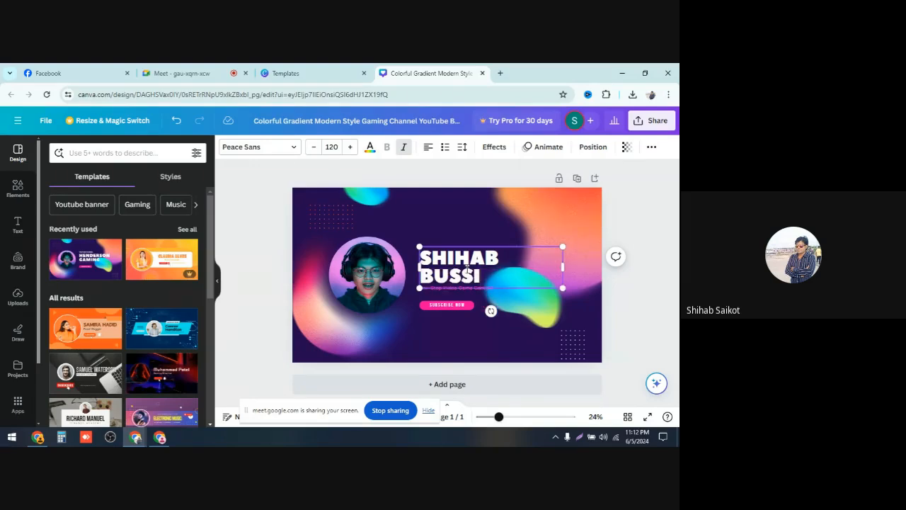
text(NESS)
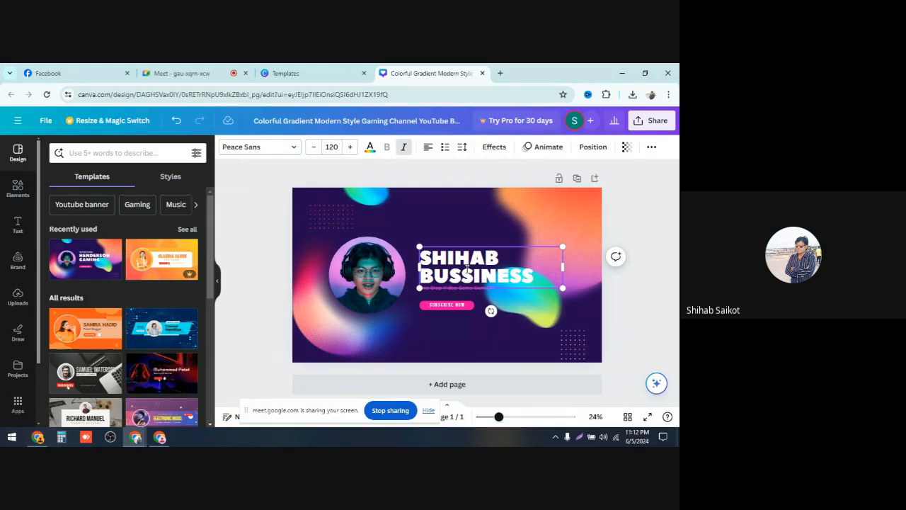
text(POI)
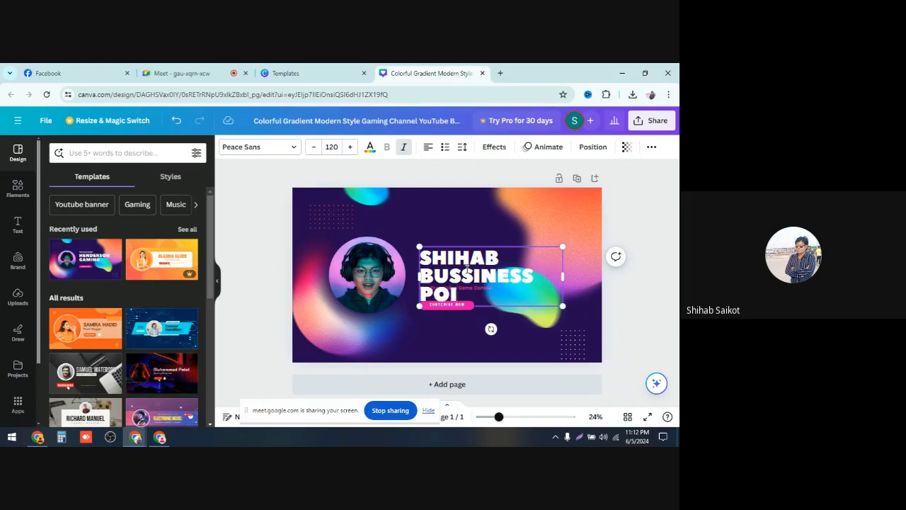
text(NT)
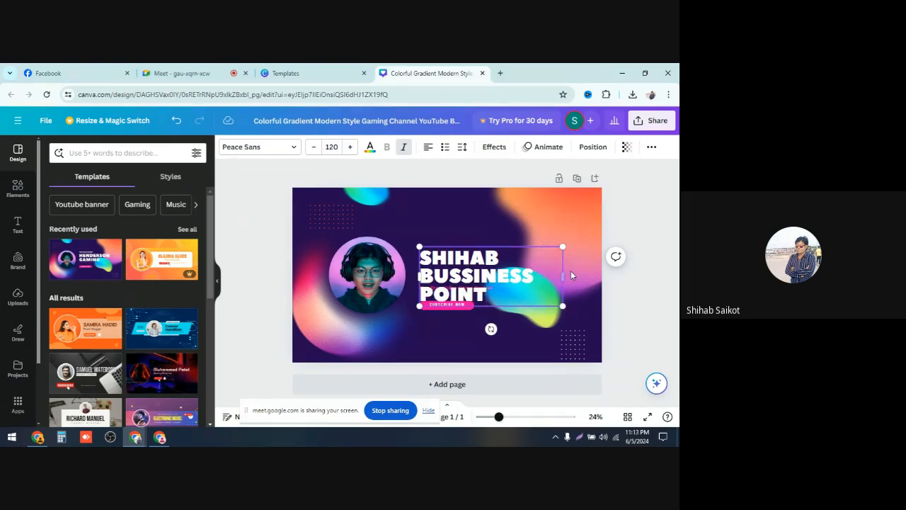
Step: Widen the headline text box so BUSSINESS POINT fits on one line
drag(564, 277, 607, 268)
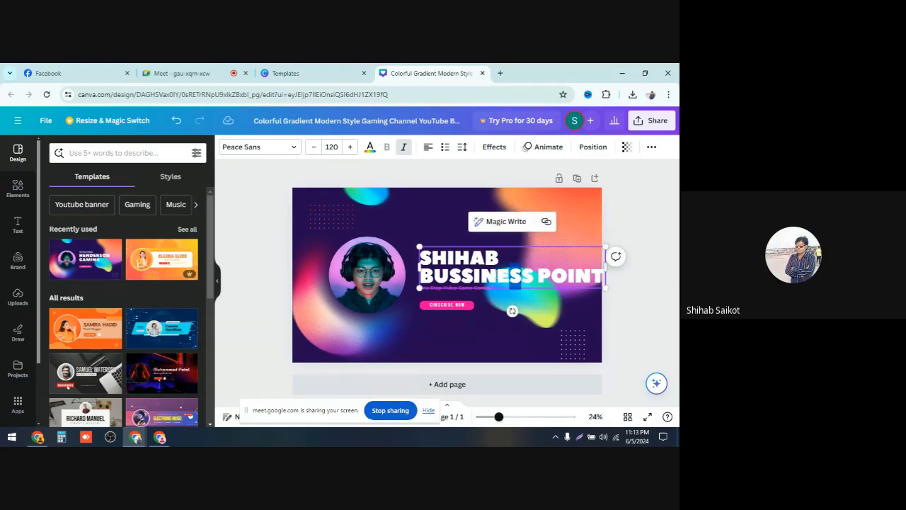
click(460, 276)
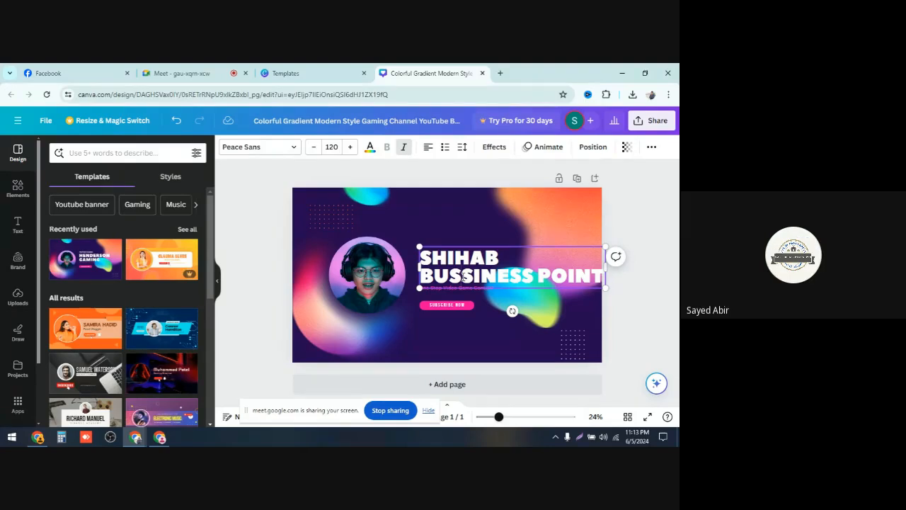
Step: Correct the headline's spelling to SHIHAB BUSINESS POINT
key(BackSpace)
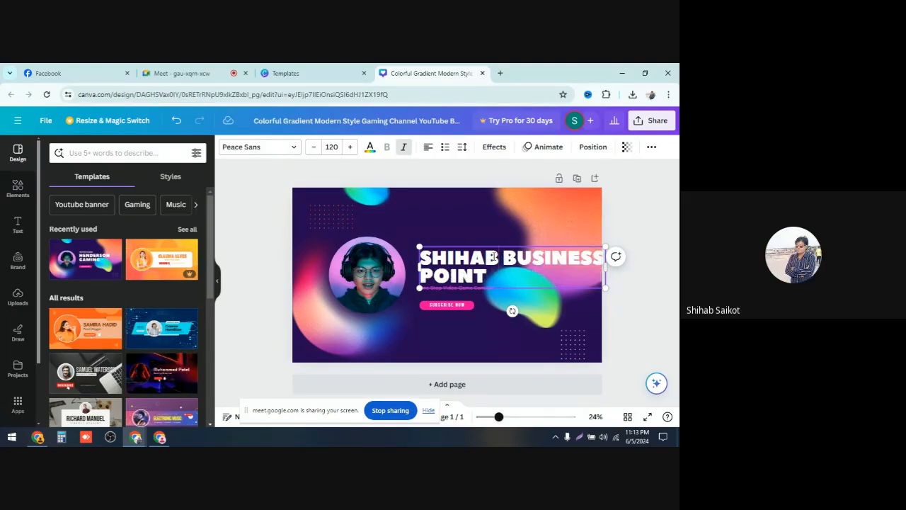
drag(495, 257, 488, 261)
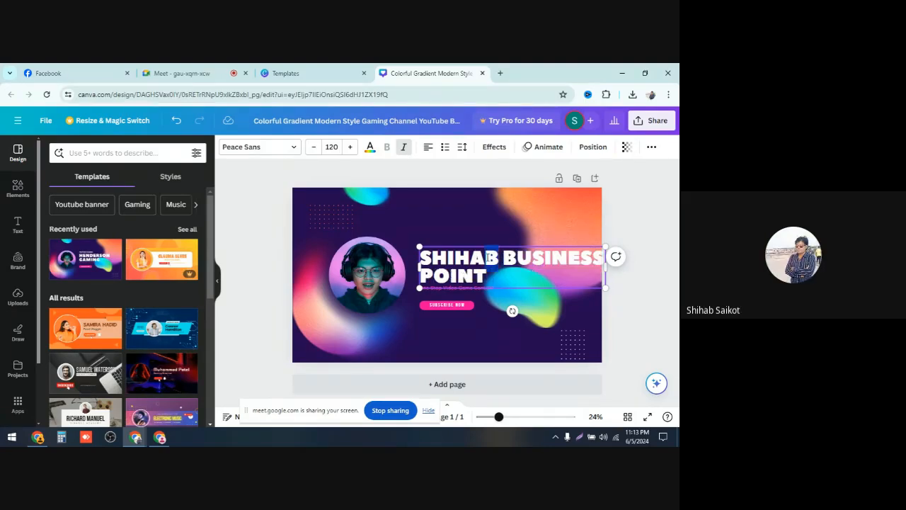
click(632, 245)
Step: Nudge the headline box slightly up and left, and break the line after SHIHAB
click(527, 274)
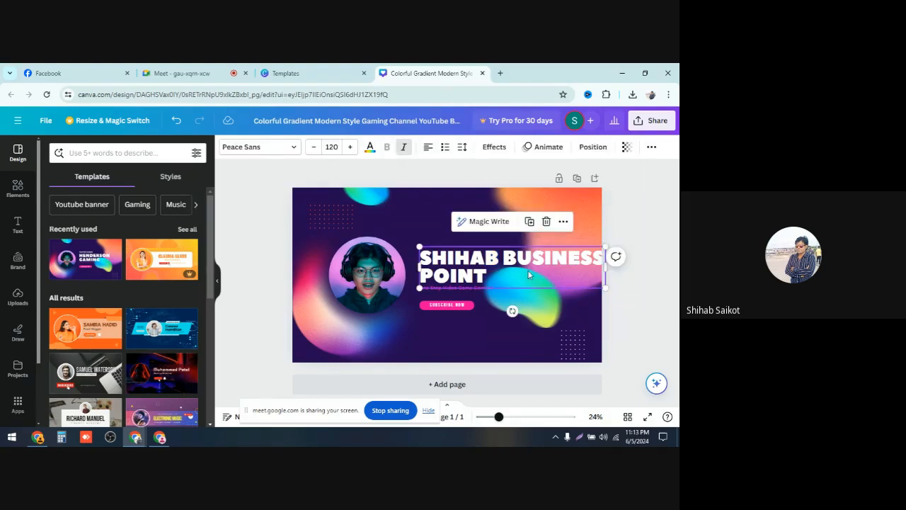
mouse_move(528, 275)
mouse_down()
mouse_move(495, 271)
mouse_move(517, 267)
mouse_up()
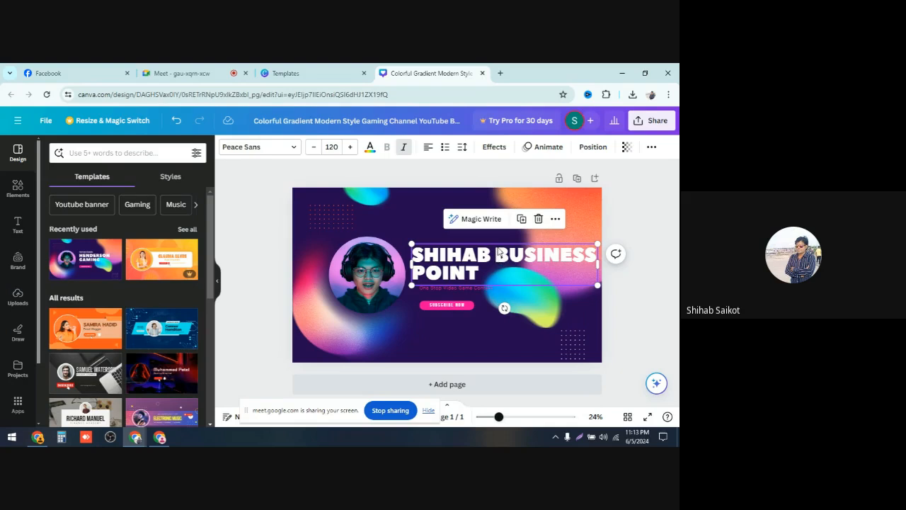
click(496, 252)
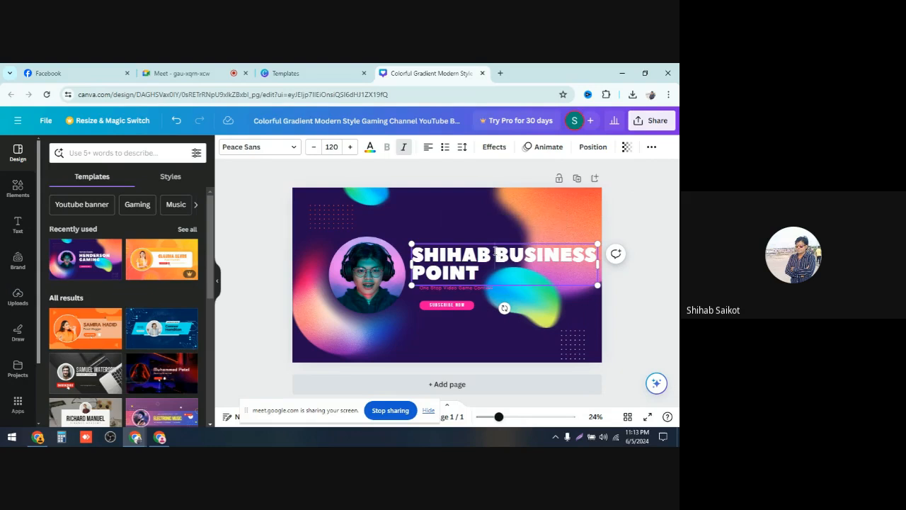
key(Return)
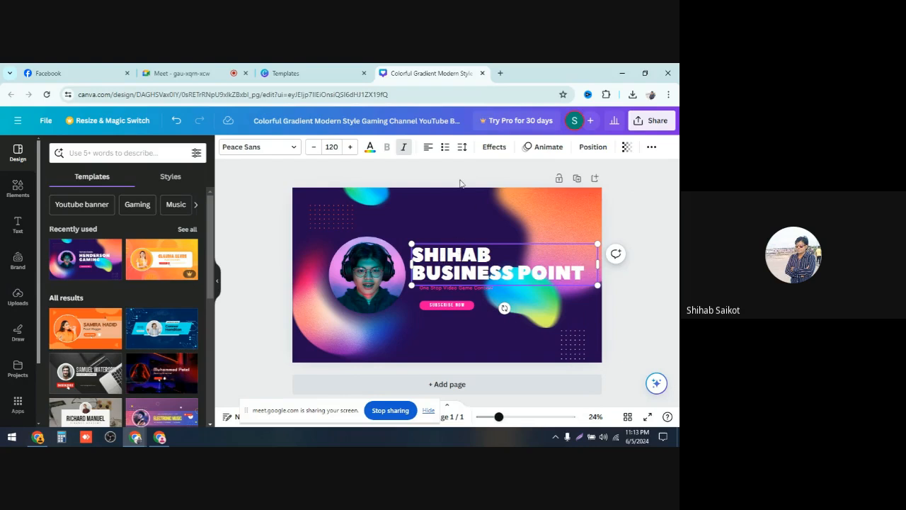
Step: Try different text alignments for the headline, returning it to left alignment
click(430, 147)
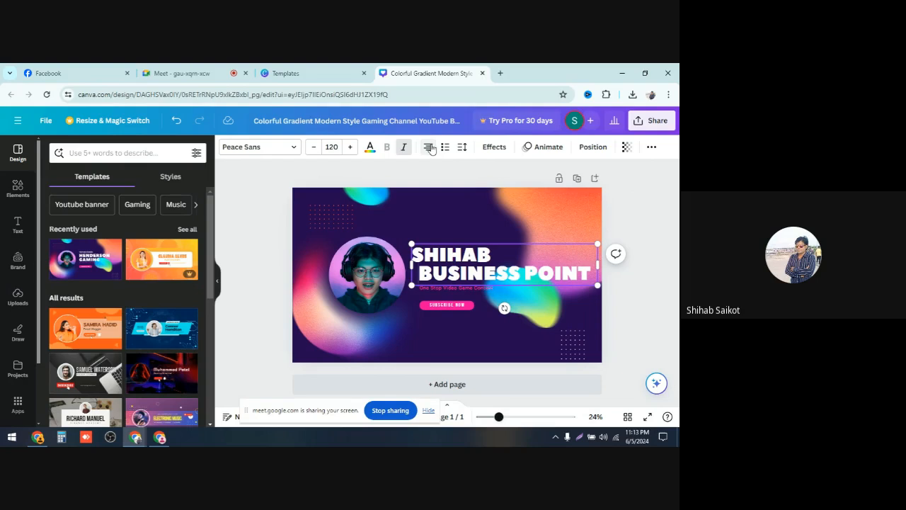
click(430, 147)
click(429, 152)
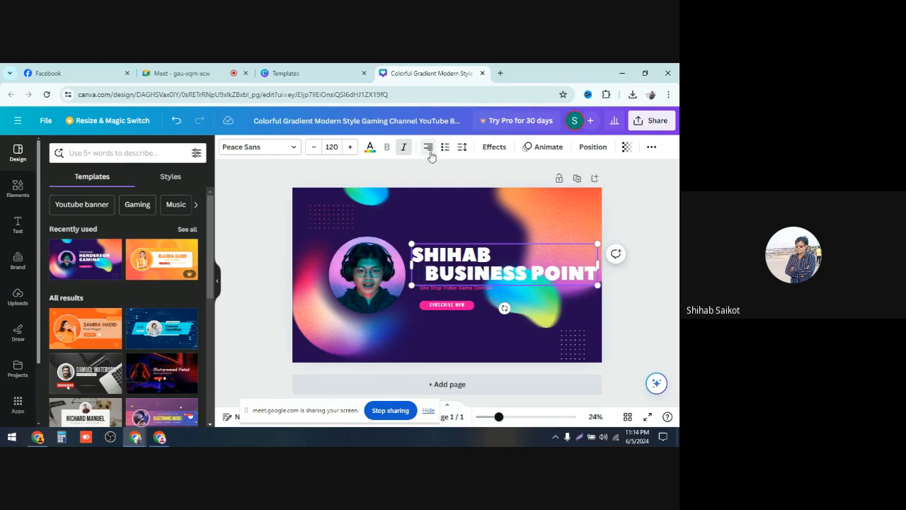
click(429, 148)
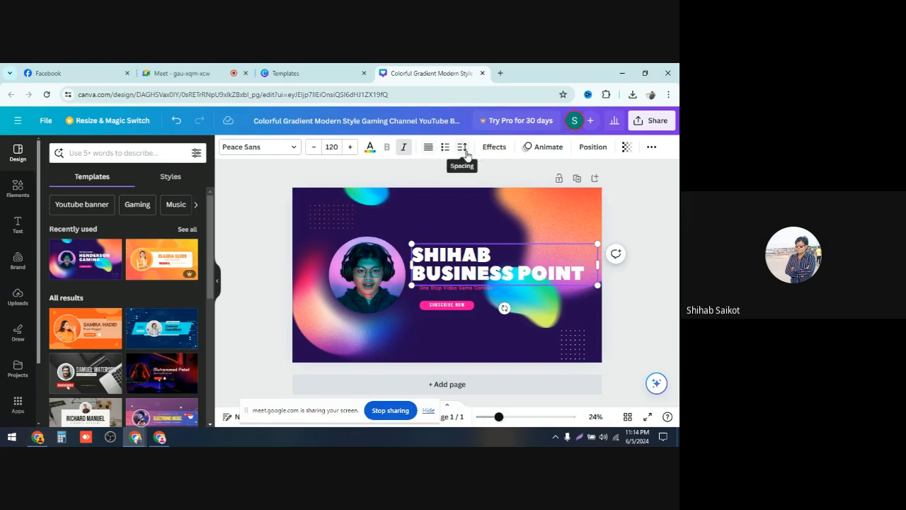
Step: Set the headline's line spacing to 1.4 and letter spacing to 20
click(464, 153)
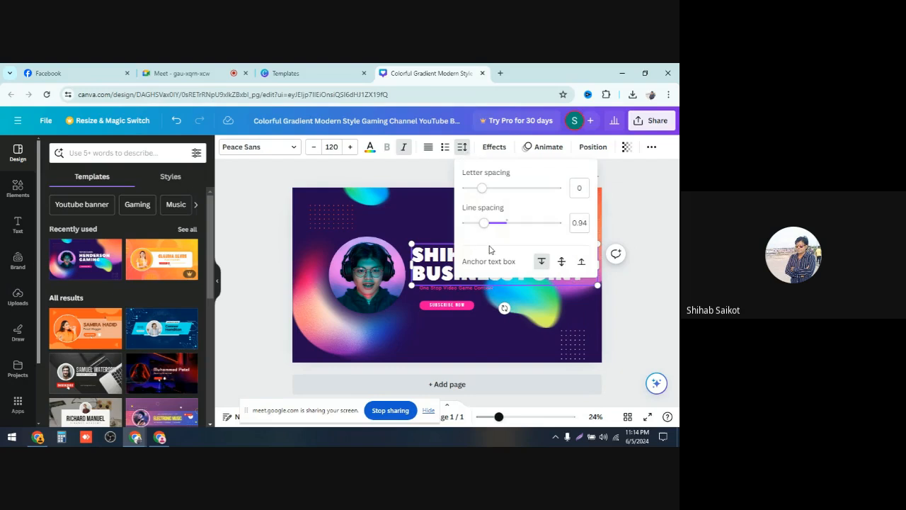
drag(483, 224, 508, 233)
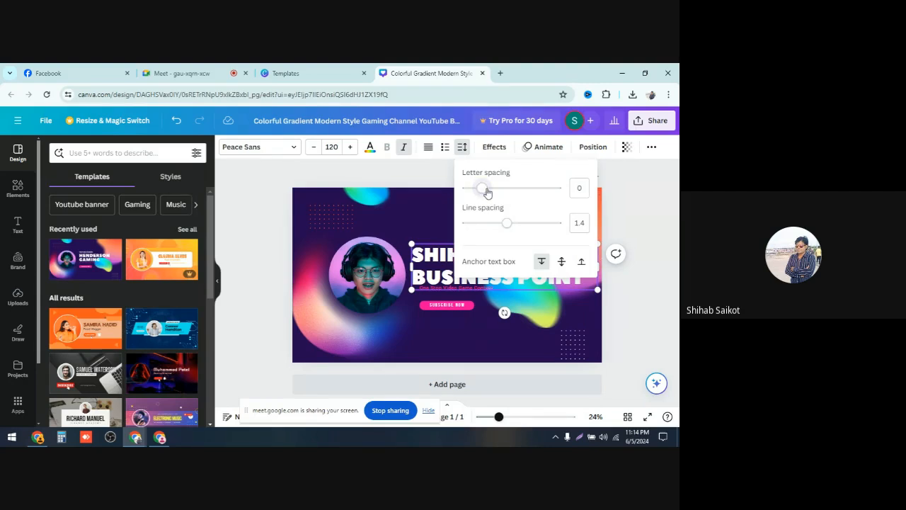
drag(487, 192, 491, 192)
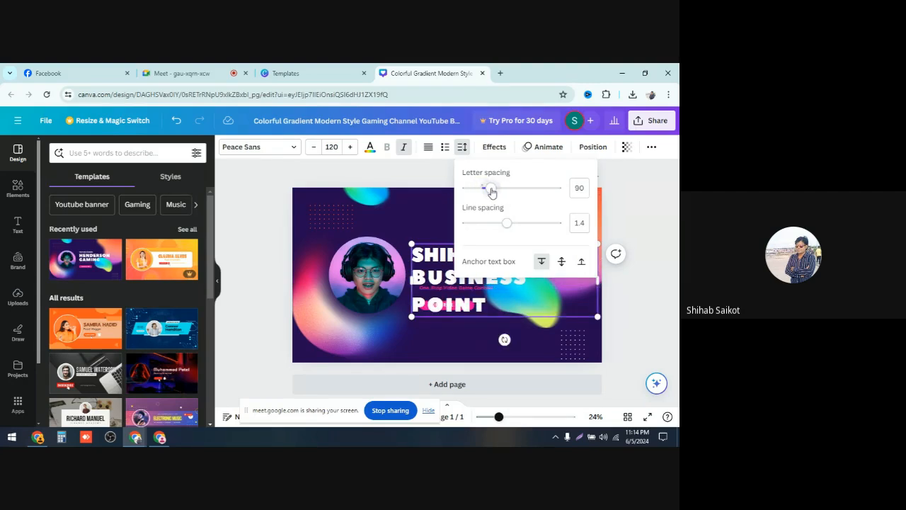
drag(491, 193, 485, 194)
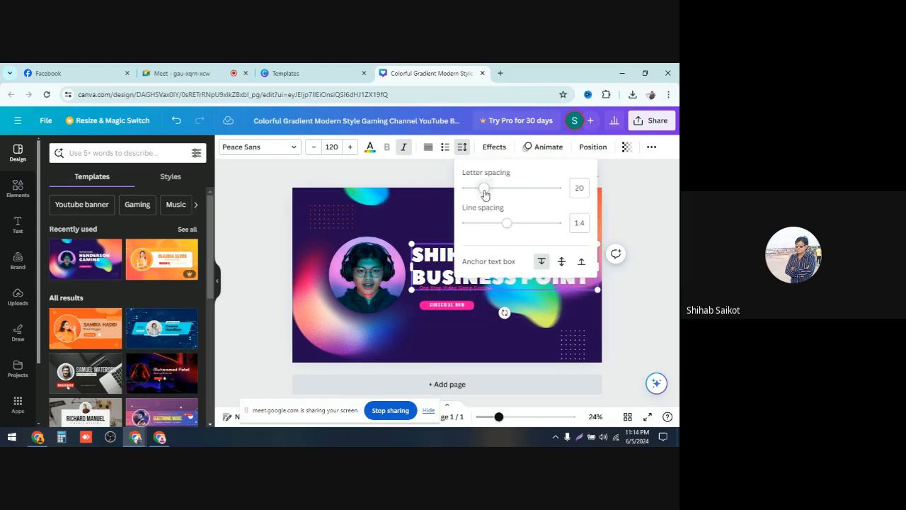
click(407, 221)
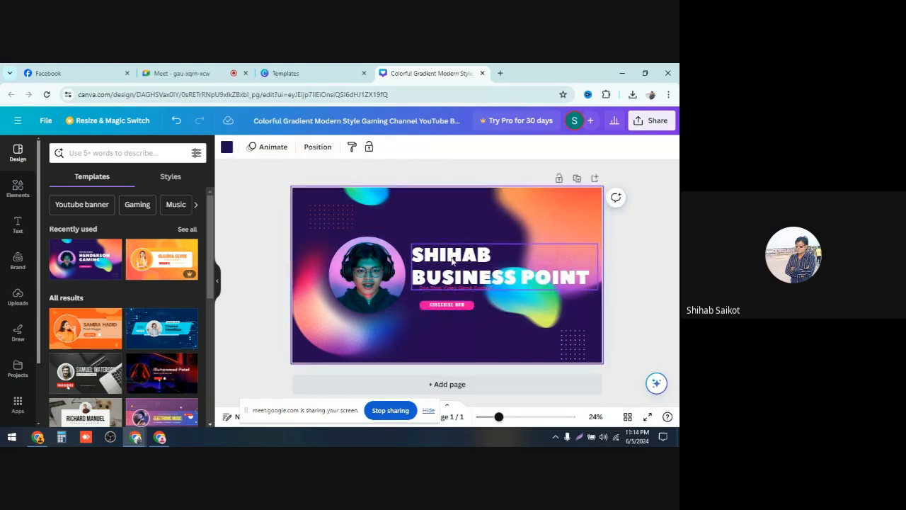
Step: Delete the small tagline text and the SUBSCRIBE NOW button beneath the headline
click(465, 294)
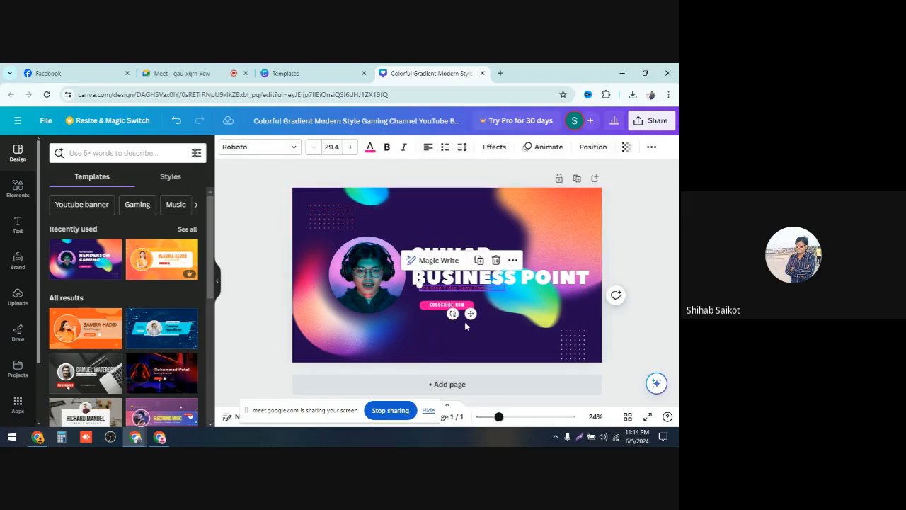
click(496, 260)
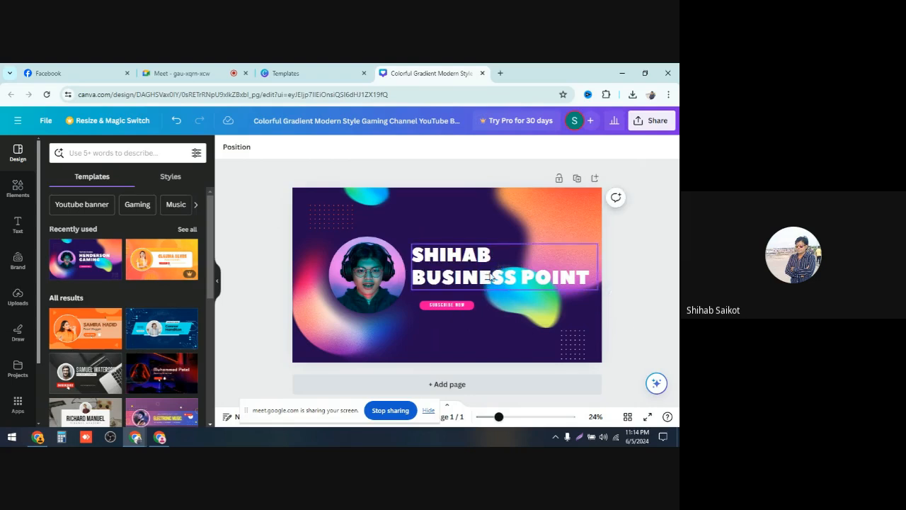
click(457, 304)
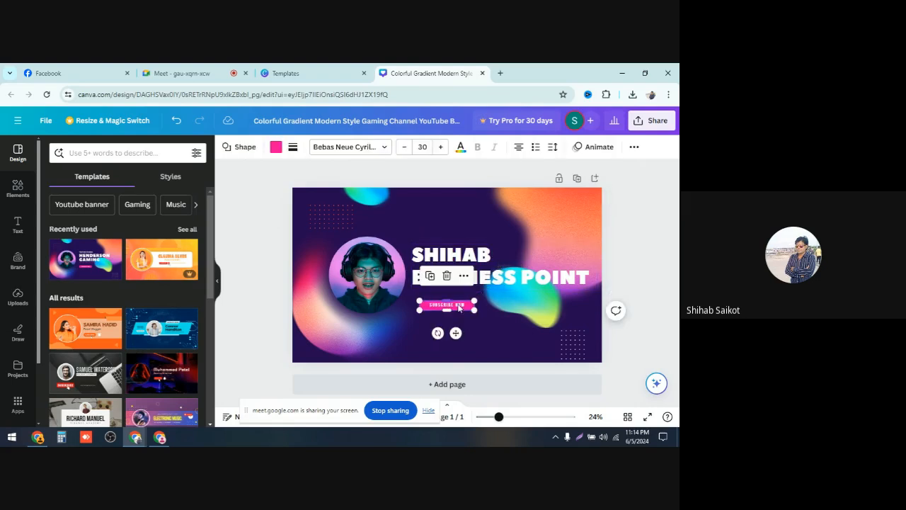
click(447, 277)
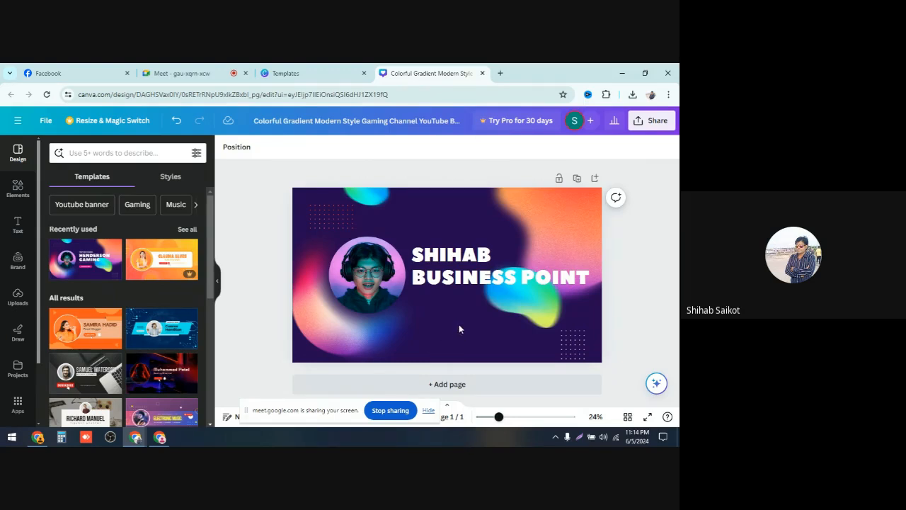
Step: Replace the circular photo with the uploaded portrait image and shrink it slightly
click(365, 280)
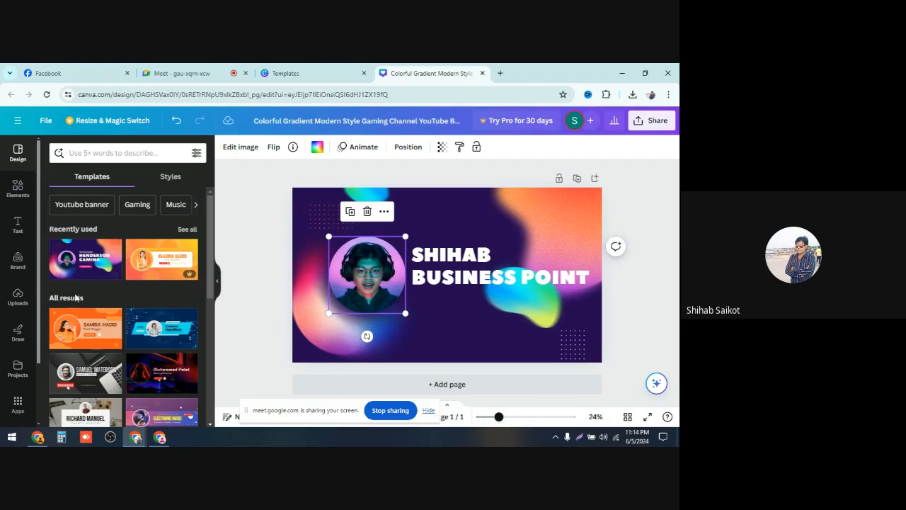
click(18, 295)
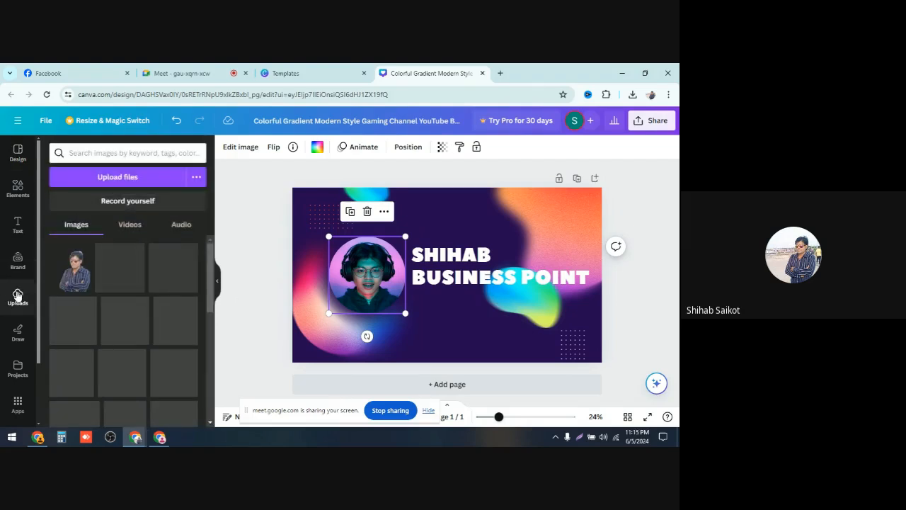
mouse_move(83, 281)
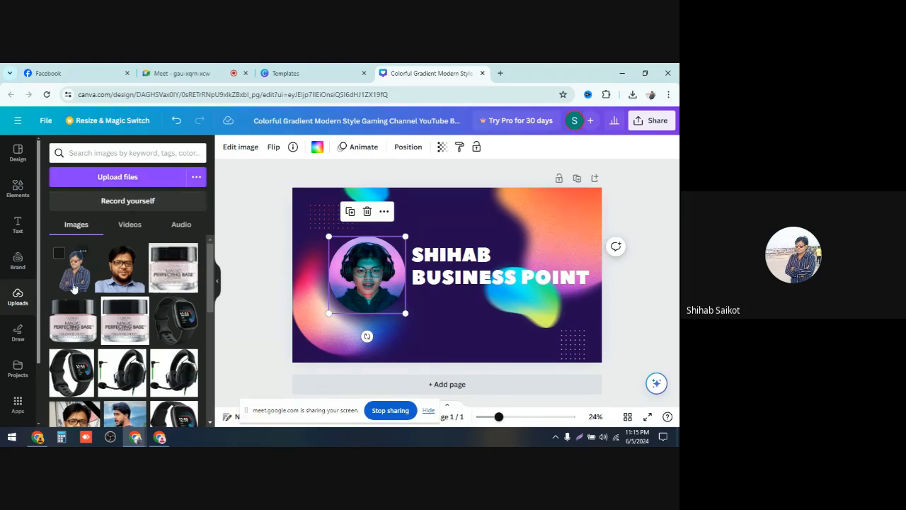
drag(74, 278, 350, 257)
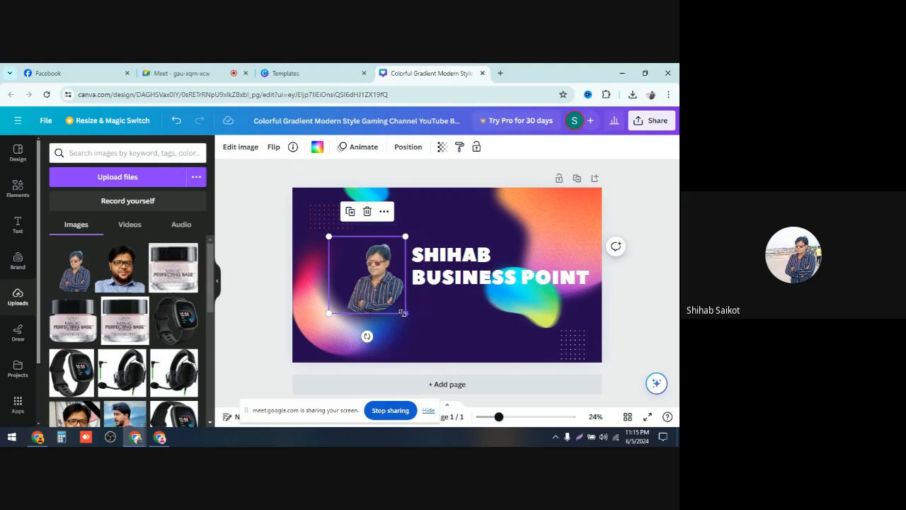
drag(400, 312, 392, 301)
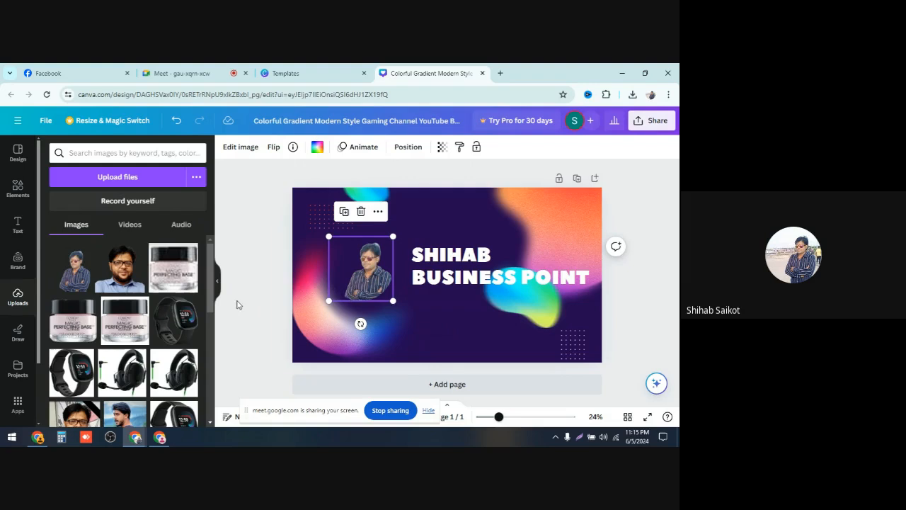
click(275, 293)
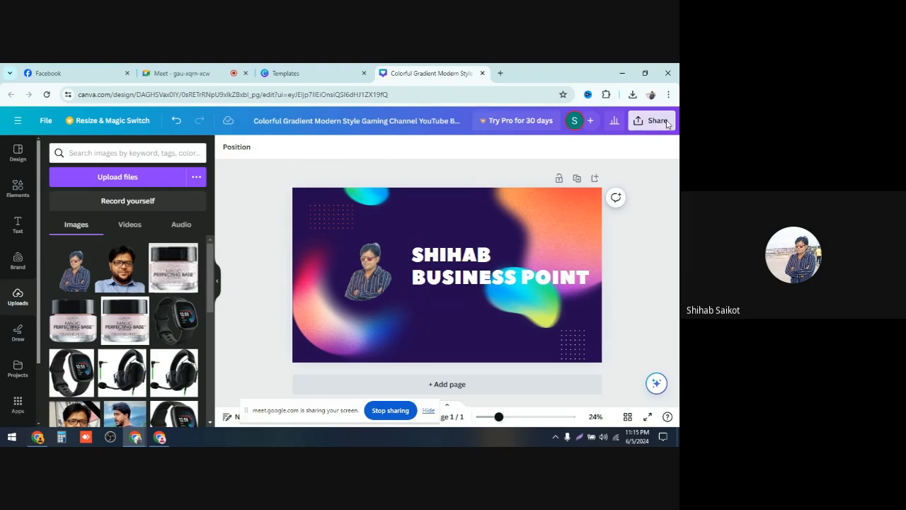
Step: Download the banner design as a PNG file
click(656, 121)
scroll(643, 227, down, 1)
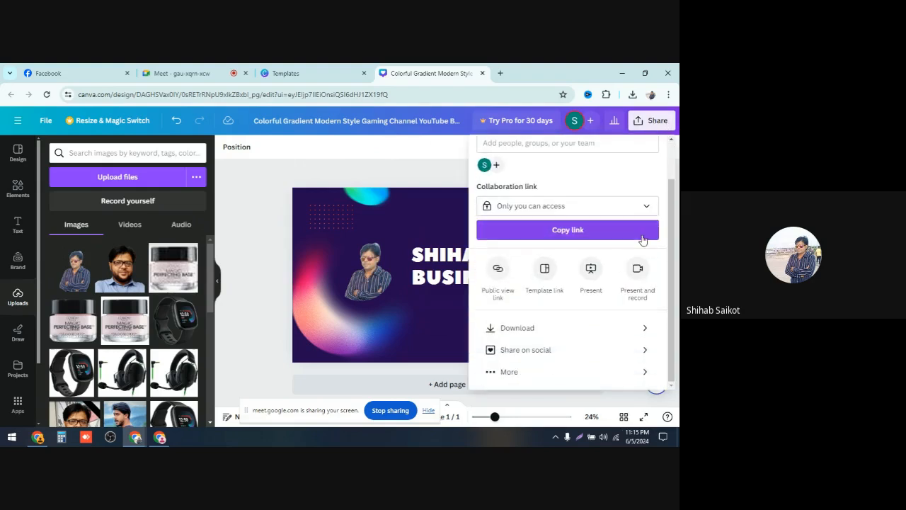
click(537, 329)
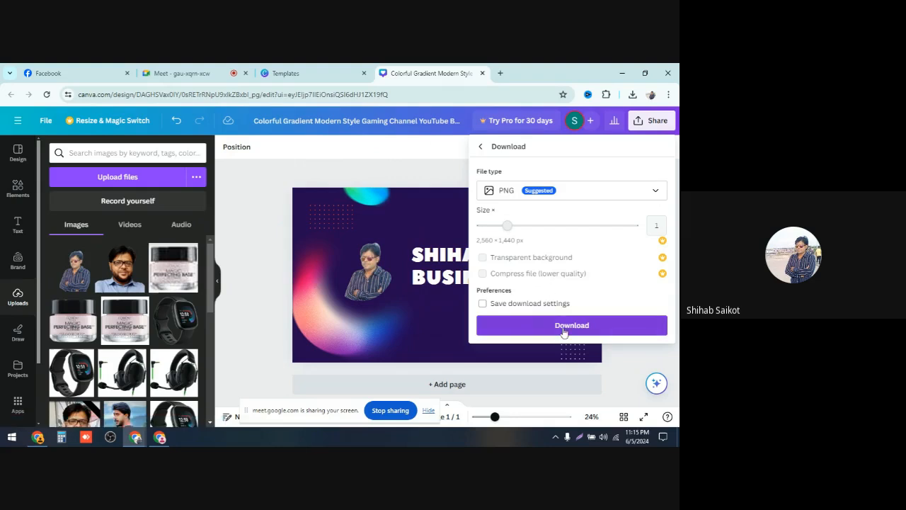
click(564, 328)
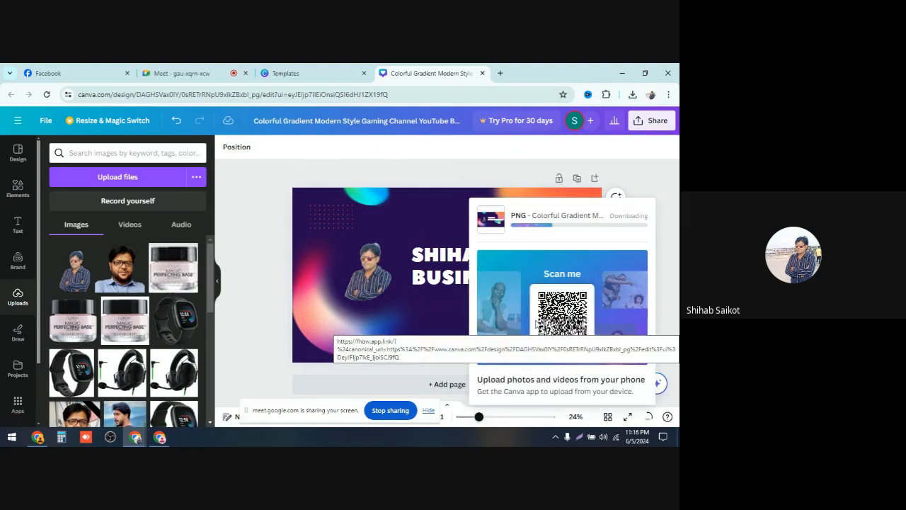
Step: Start uploading a cover photo on the Facebook page, then close the file picker without choosing a file
click(157, 437)
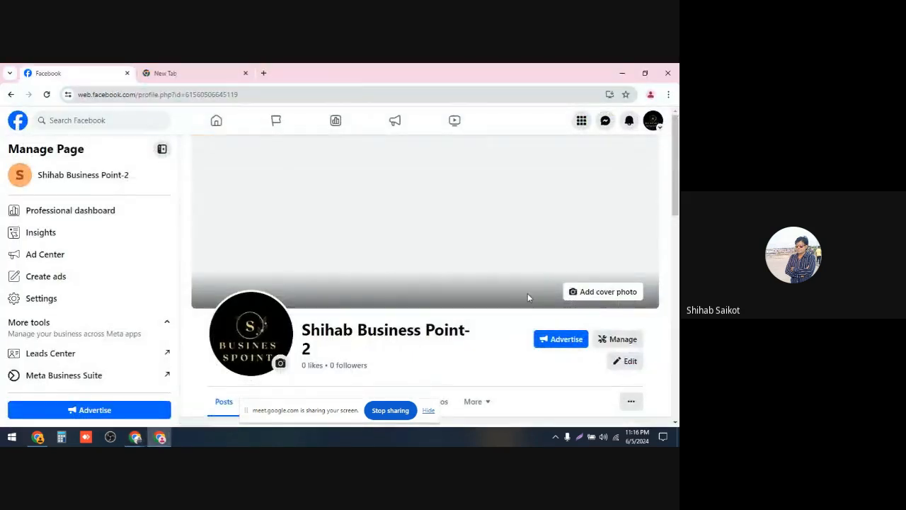
click(614, 294)
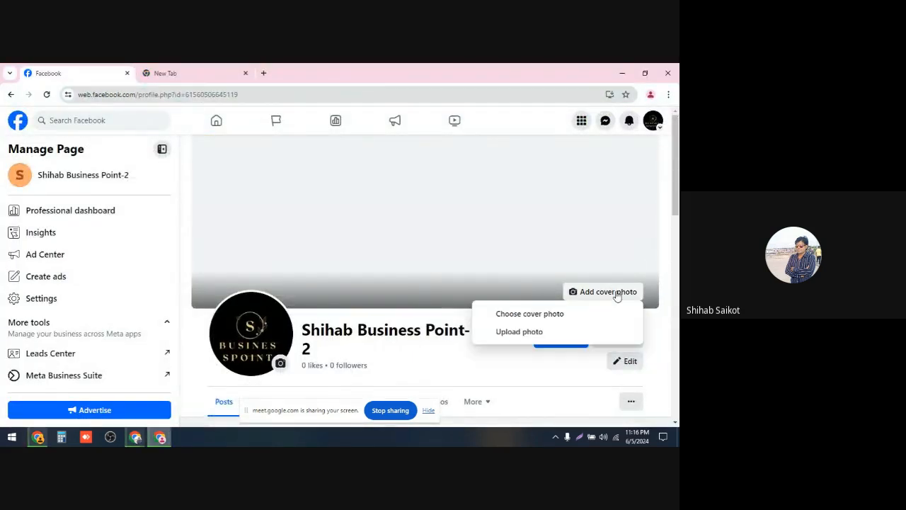
click(541, 333)
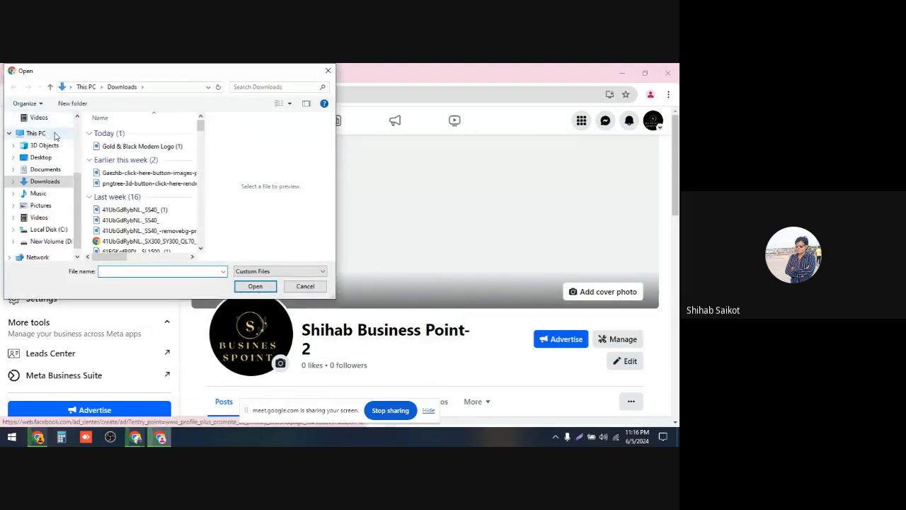
click(110, 147)
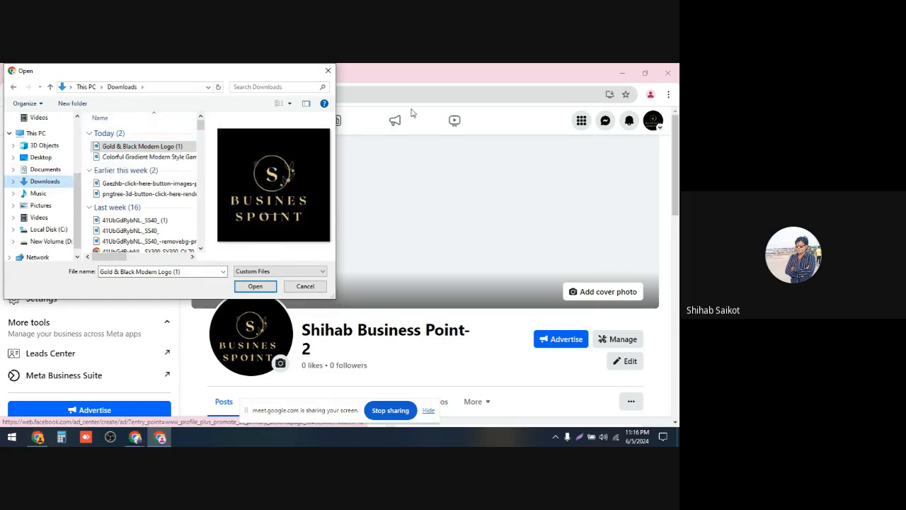
click(328, 72)
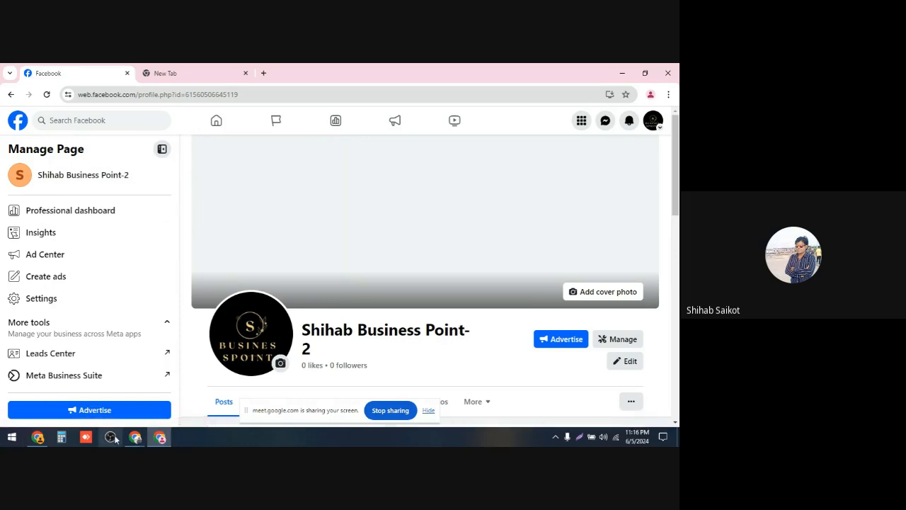
Step: Open the downloaded banner PNG from the browser's download history to review it
mouse_move(131, 439)
click(120, 410)
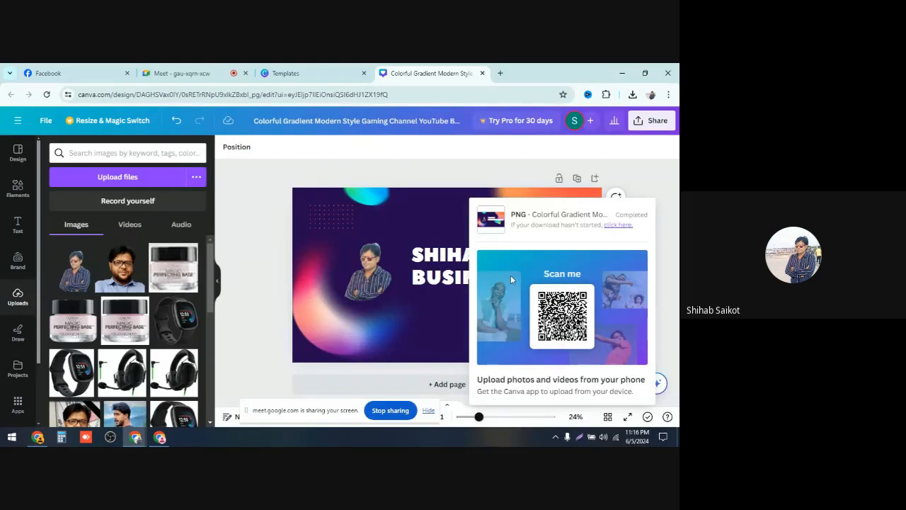
click(633, 96)
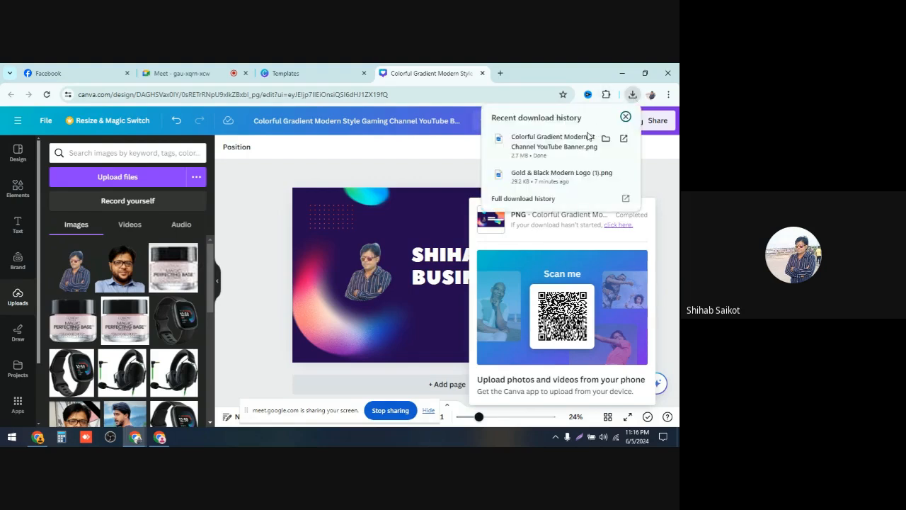
click(558, 146)
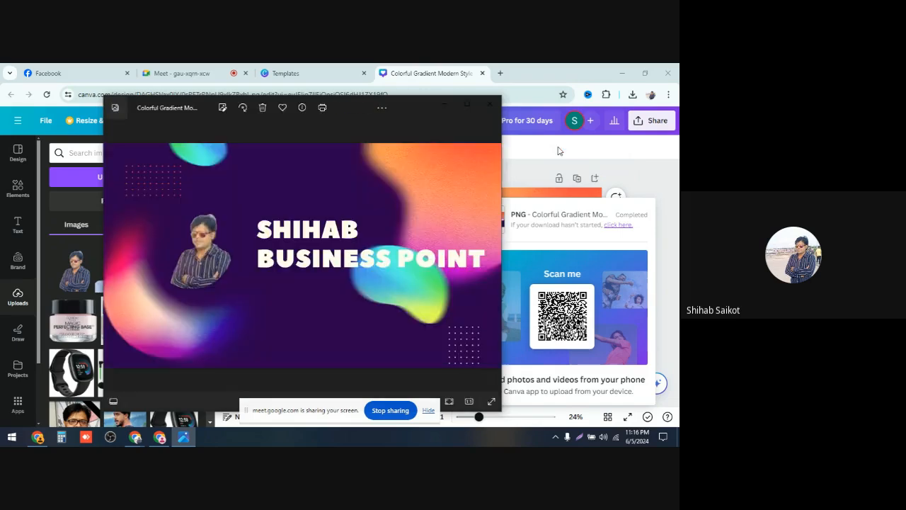
Step: Close the image viewer, return to the Facebook page and upload the downloaded Colorful Gradient banner PNG as the cover photo
click(490, 104)
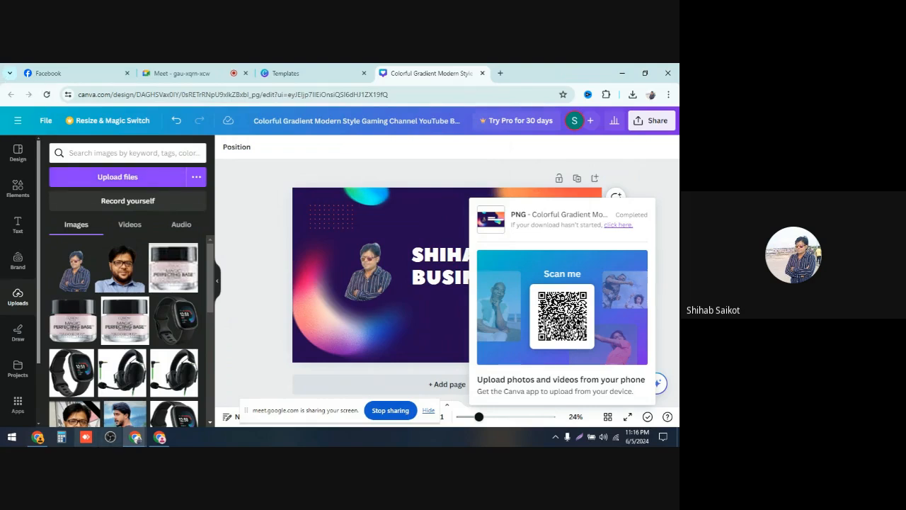
click(161, 438)
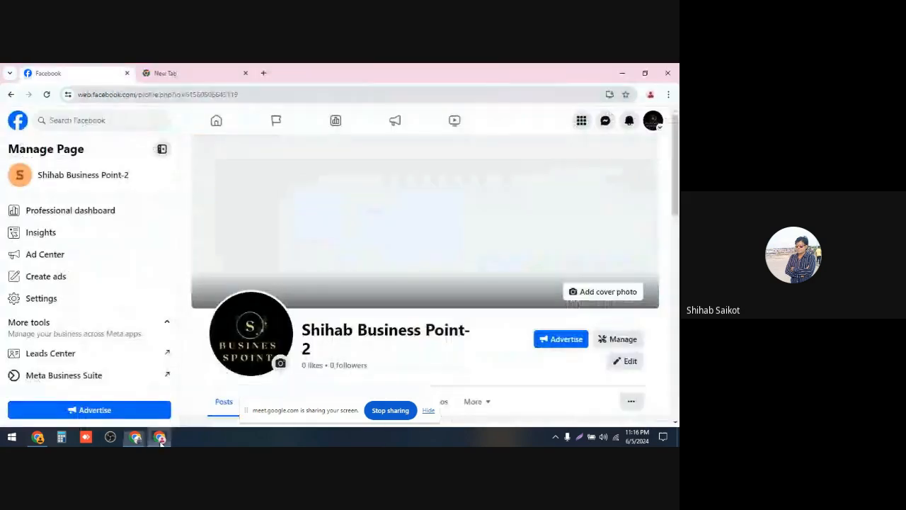
click(590, 295)
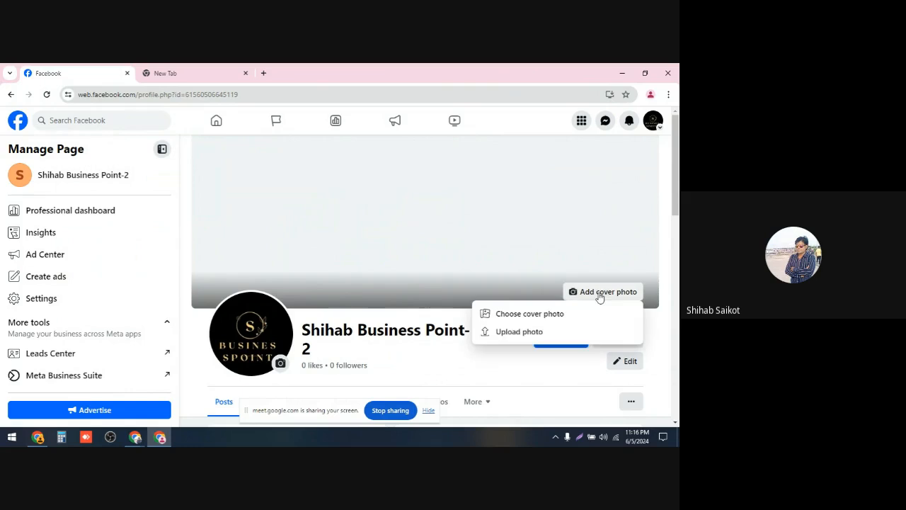
click(518, 332)
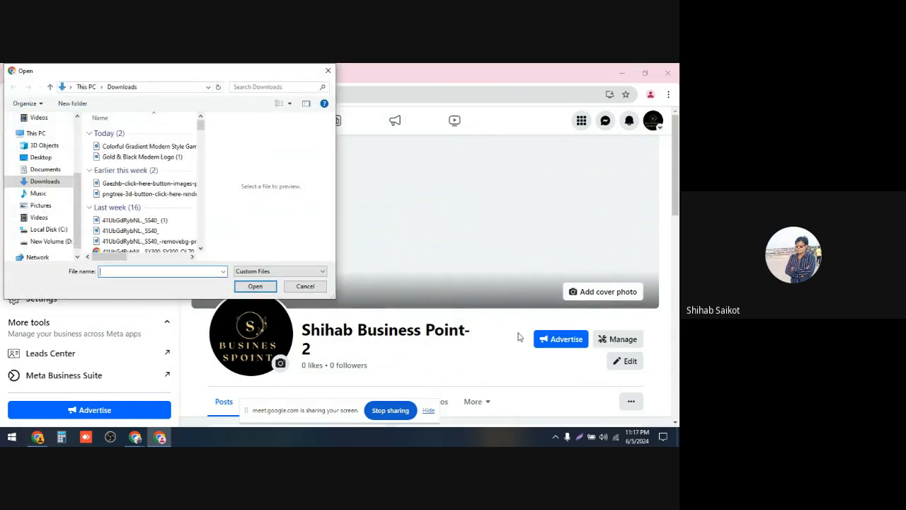
click(158, 146)
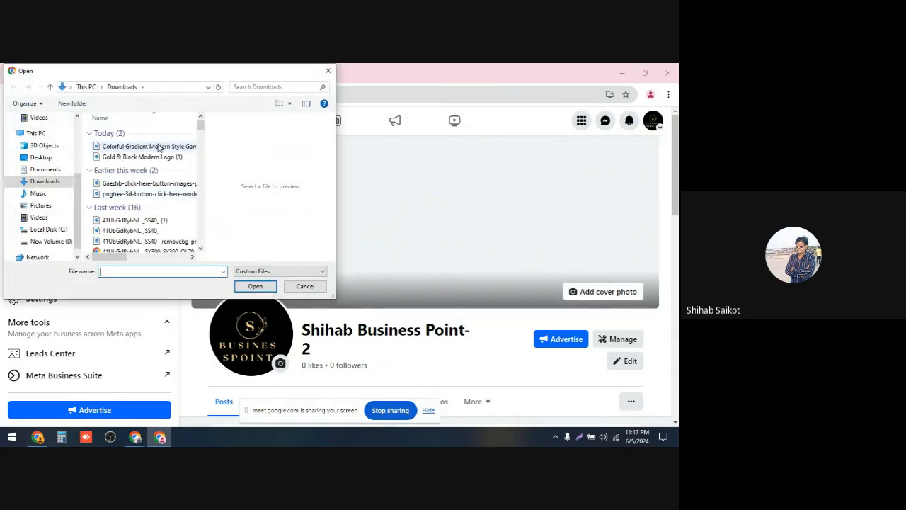
click(255, 287)
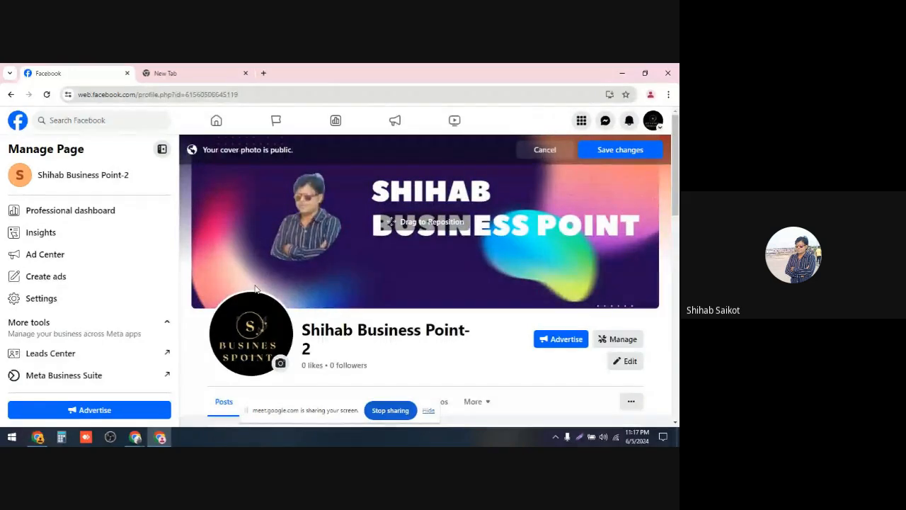
Step: Reposition the cover photo so the portrait and title are centred in the frame, then save the changes
drag(256, 288, 305, 243)
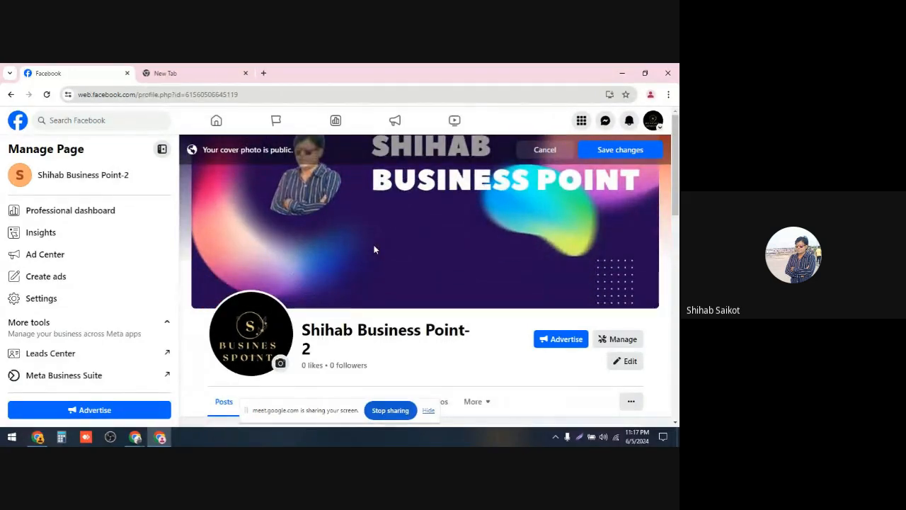
scroll(375, 249, down, 2)
scroll(383, 241, up, 2)
scroll(383, 244, down, 3)
scroll(384, 243, up, 3)
scroll(386, 234, down, 3)
scroll(387, 234, up, 3)
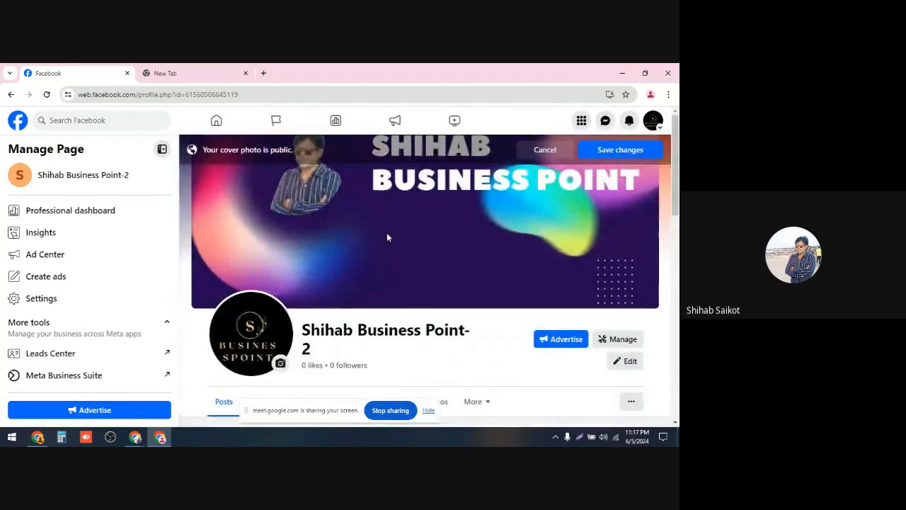
scroll(386, 237, down, 1)
scroll(432, 384, down, 4)
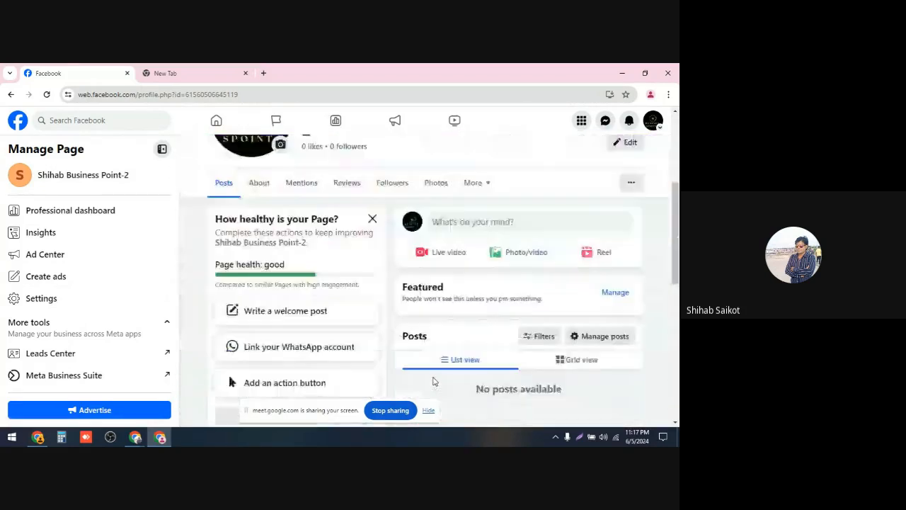
scroll(434, 380, up, 5)
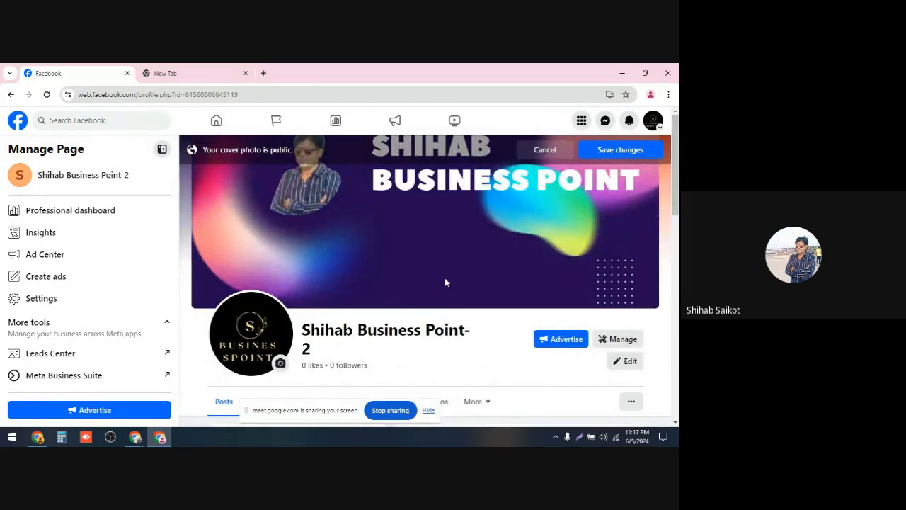
drag(553, 194, 527, 269)
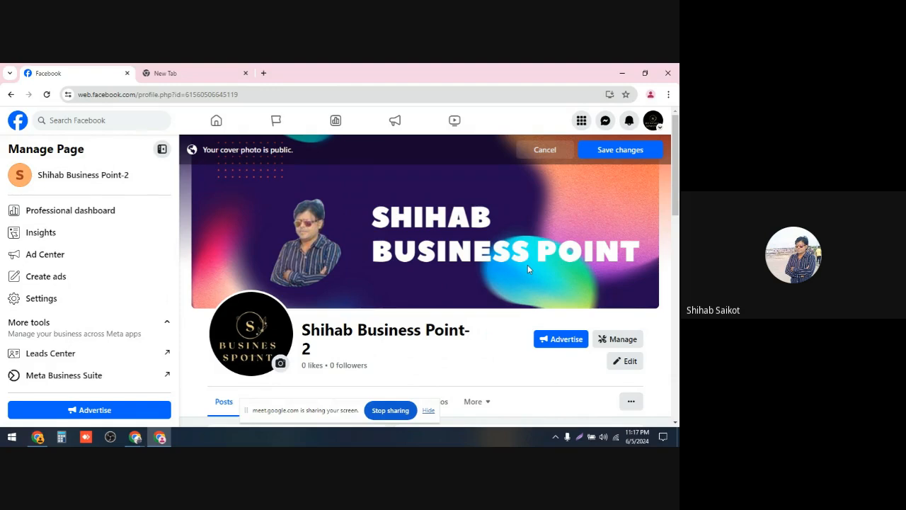
click(621, 153)
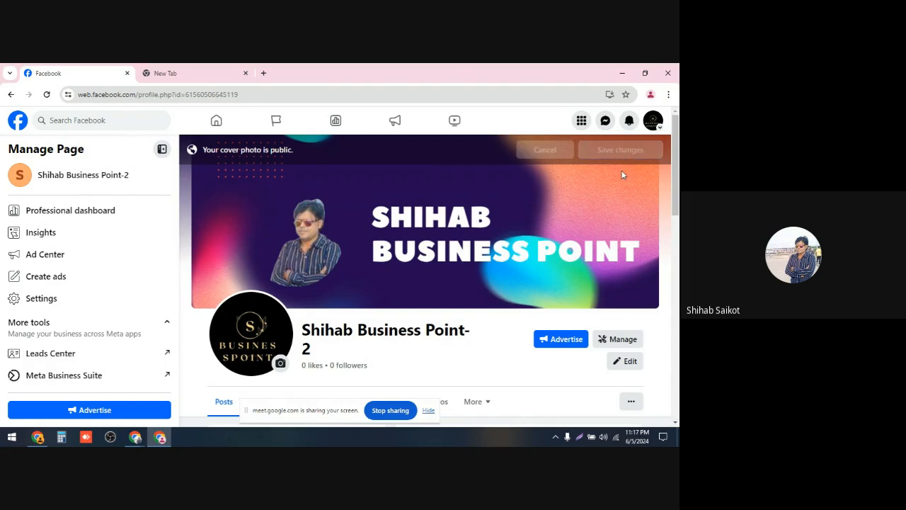
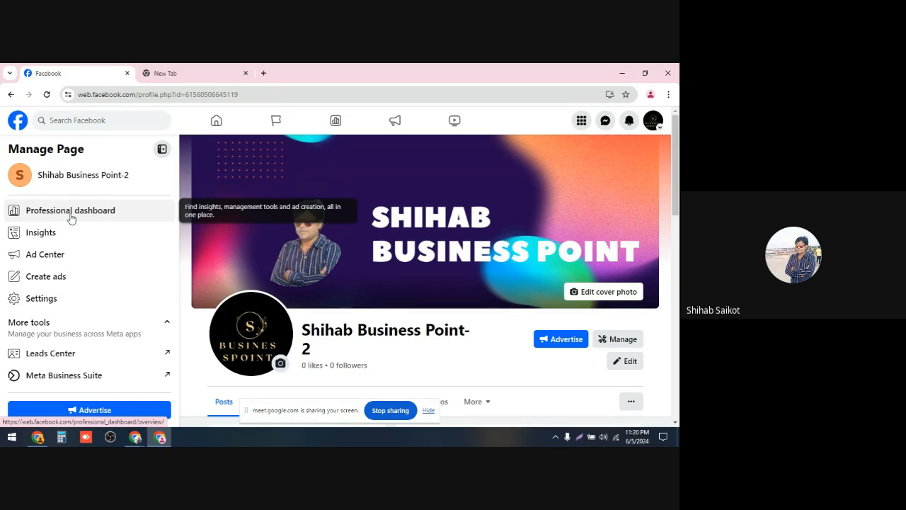
Step: Open the page's professional dashboard, browse its tools and Page access settings, then go back to the page
click(71, 218)
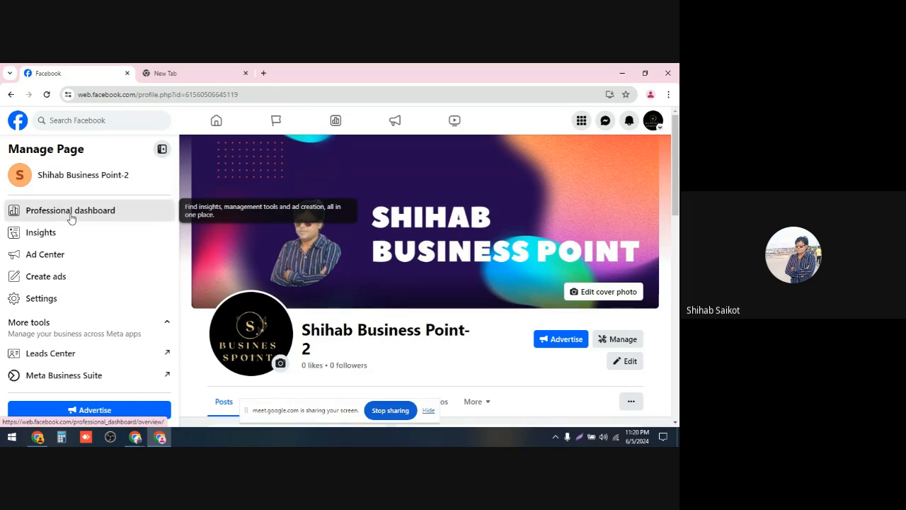
scroll(62, 263, down, 5)
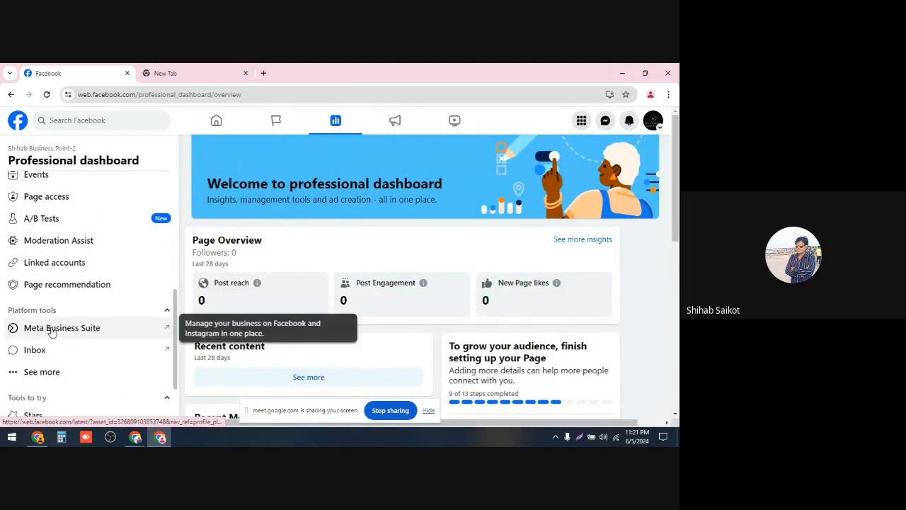
scroll(50, 332, down, 2)
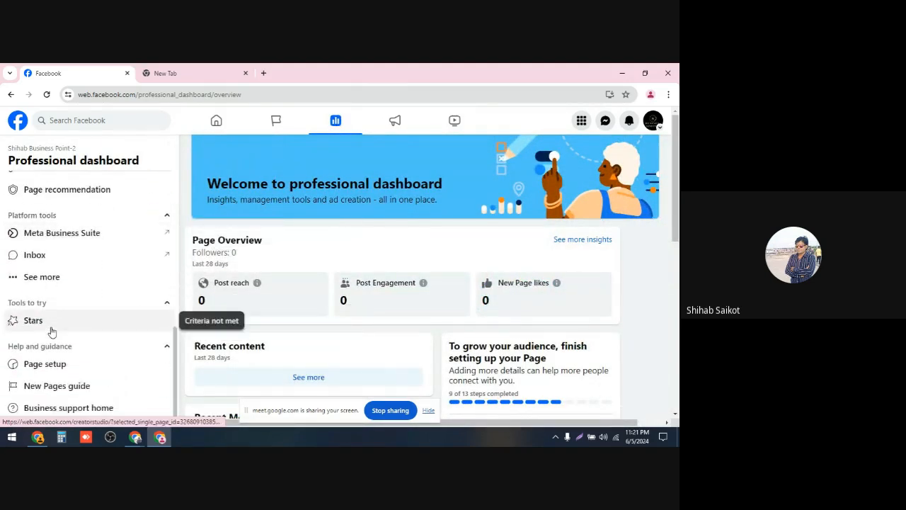
scroll(51, 330, up, 3)
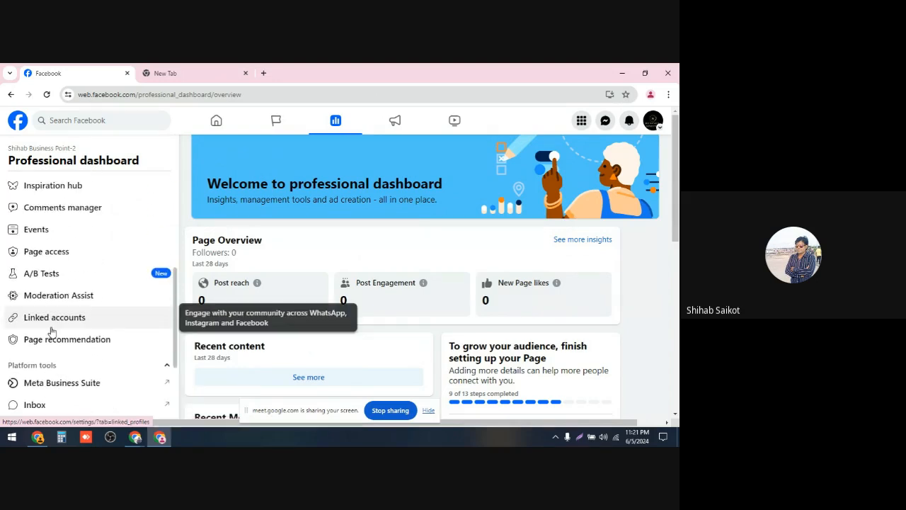
click(43, 259)
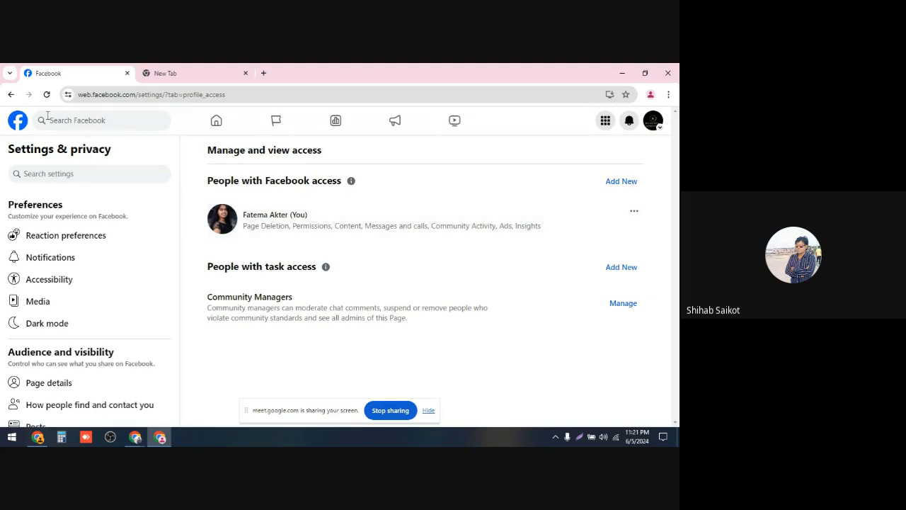
click(5, 95)
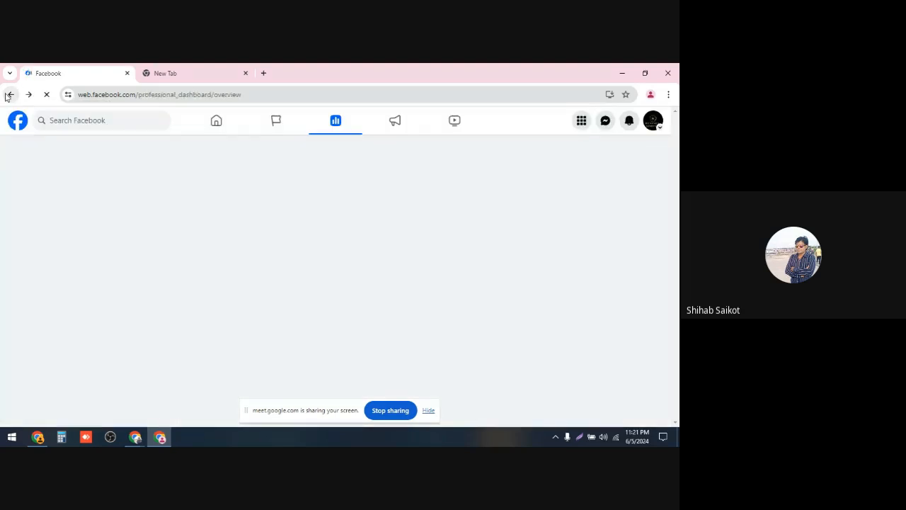
click(10, 94)
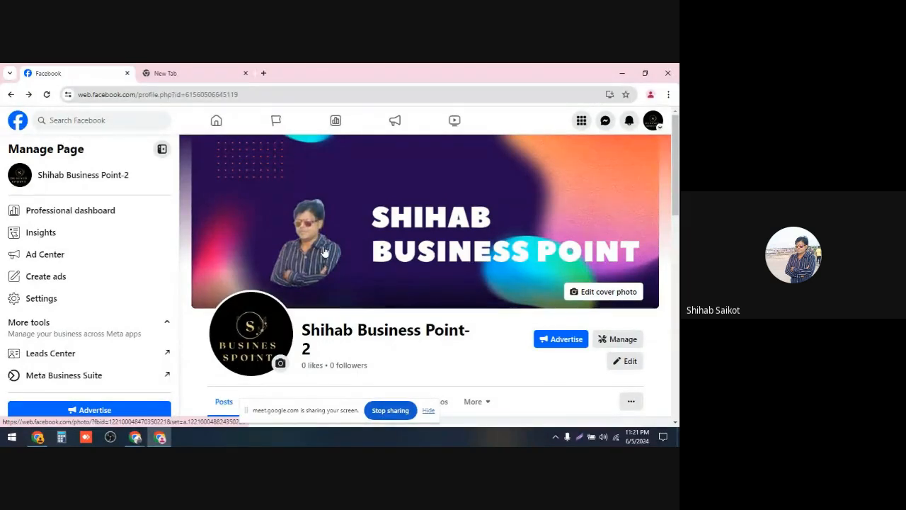
mouse_move(157, 438)
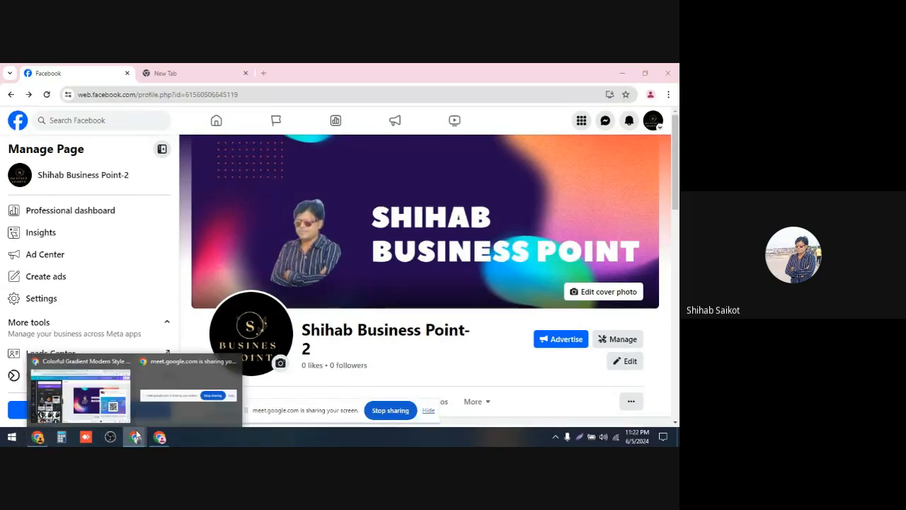
click(101, 387)
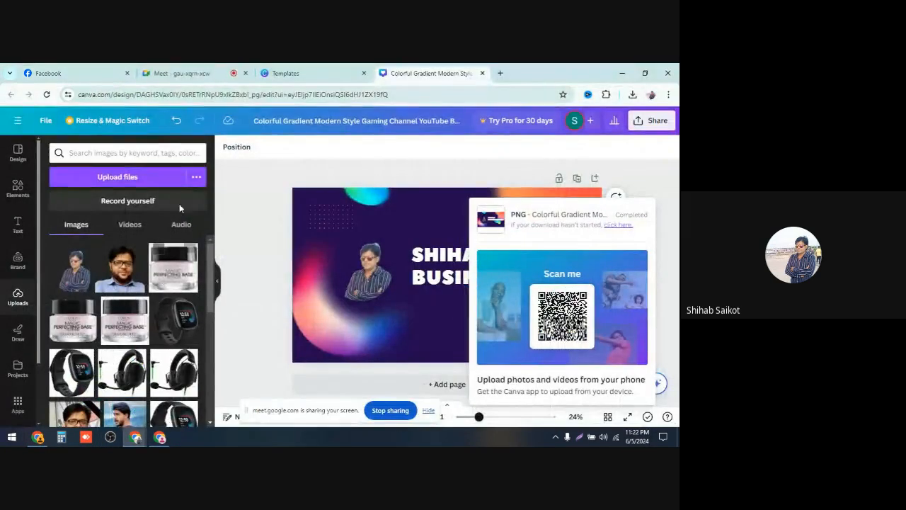
click(178, 73)
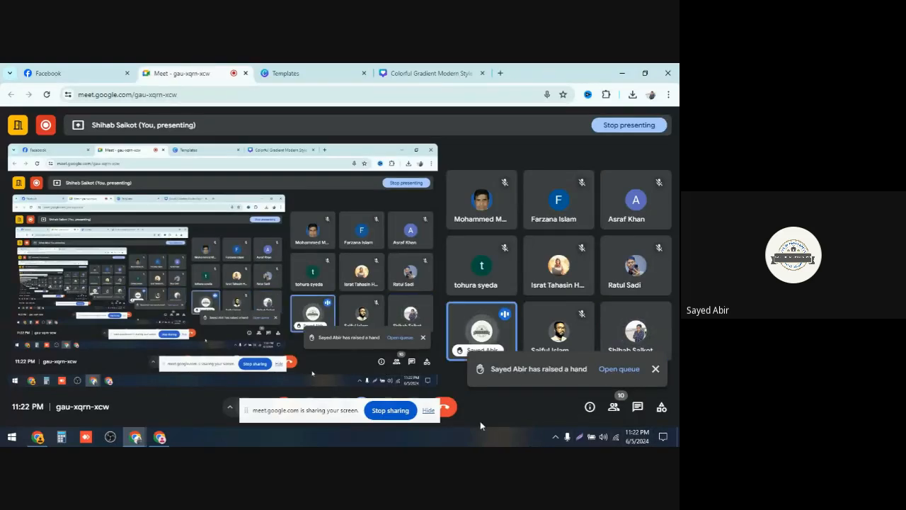
Step: Switch the Google Meet microphone off and back on, then stop presenting the screen
click(429, 411)
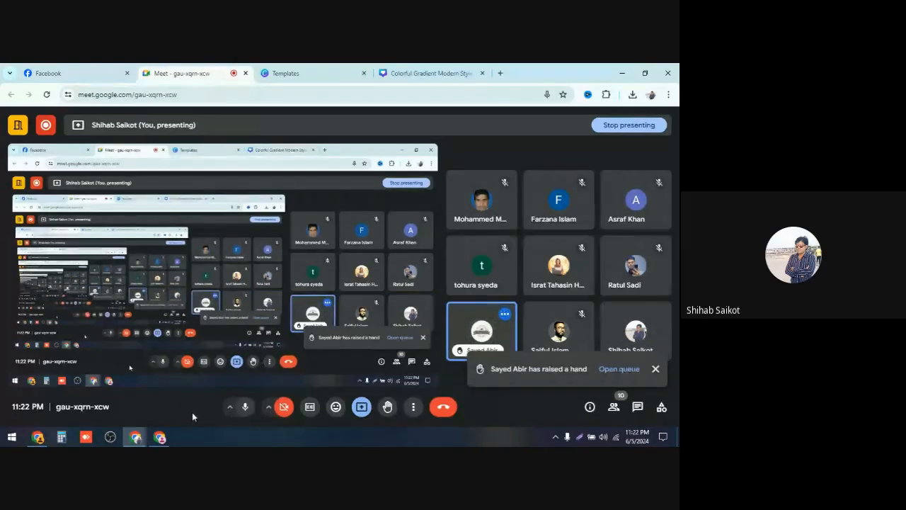
click(244, 407)
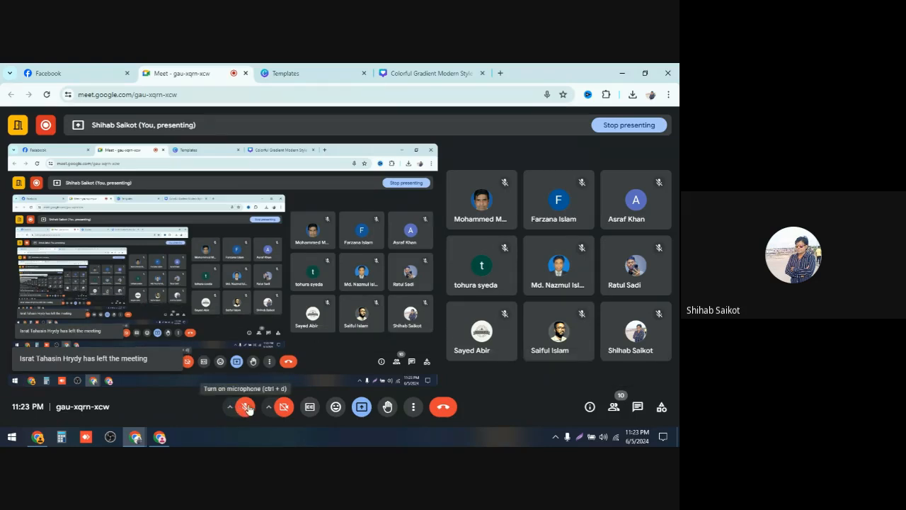
click(247, 408)
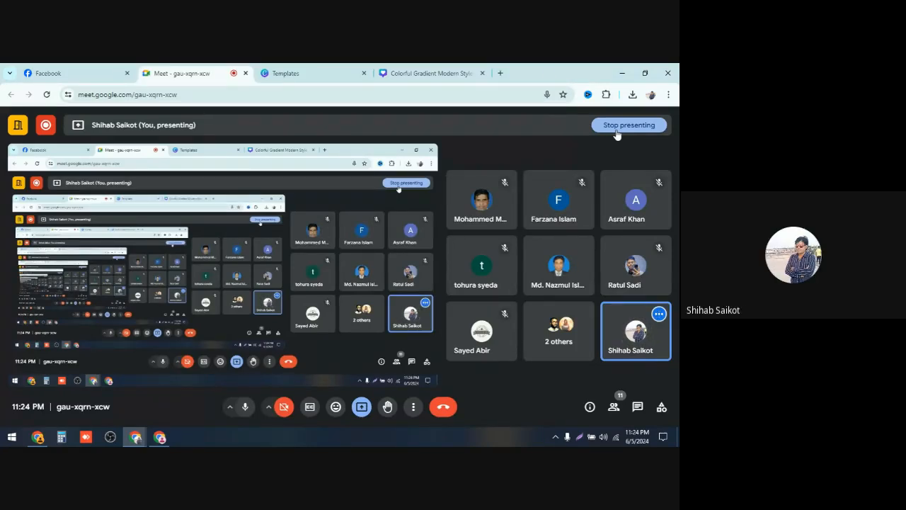
click(616, 131)
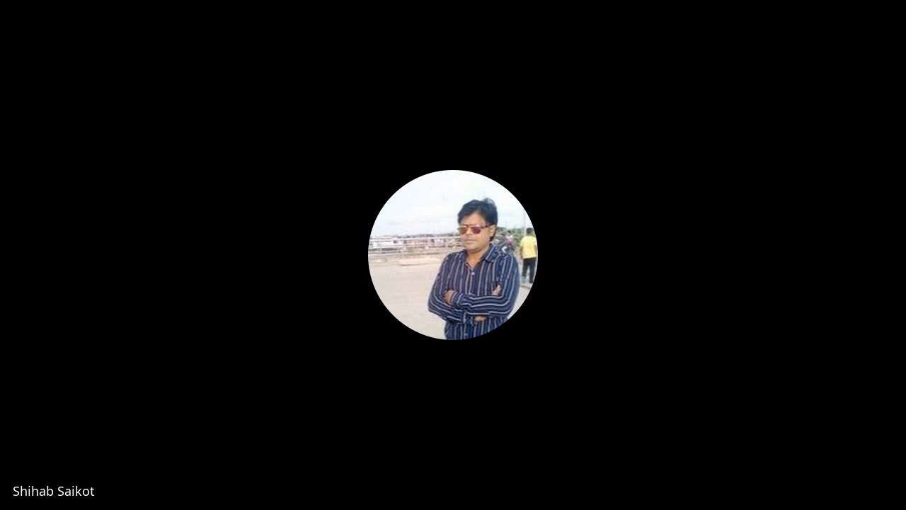